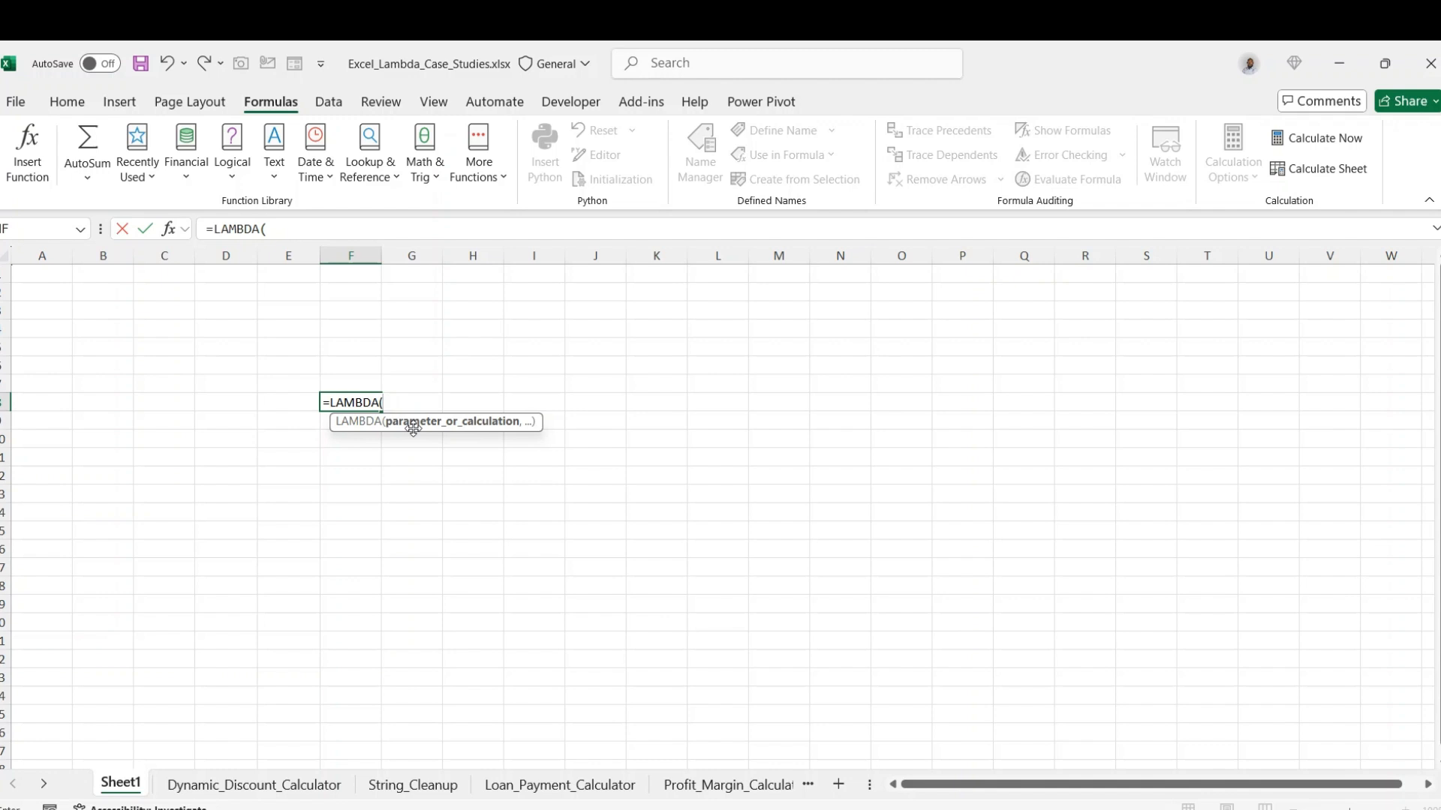
# Step: Complete the formula in F8 as =LAMBDA(x, x^2)(6) to square the number 6
pyautogui.write('x,')
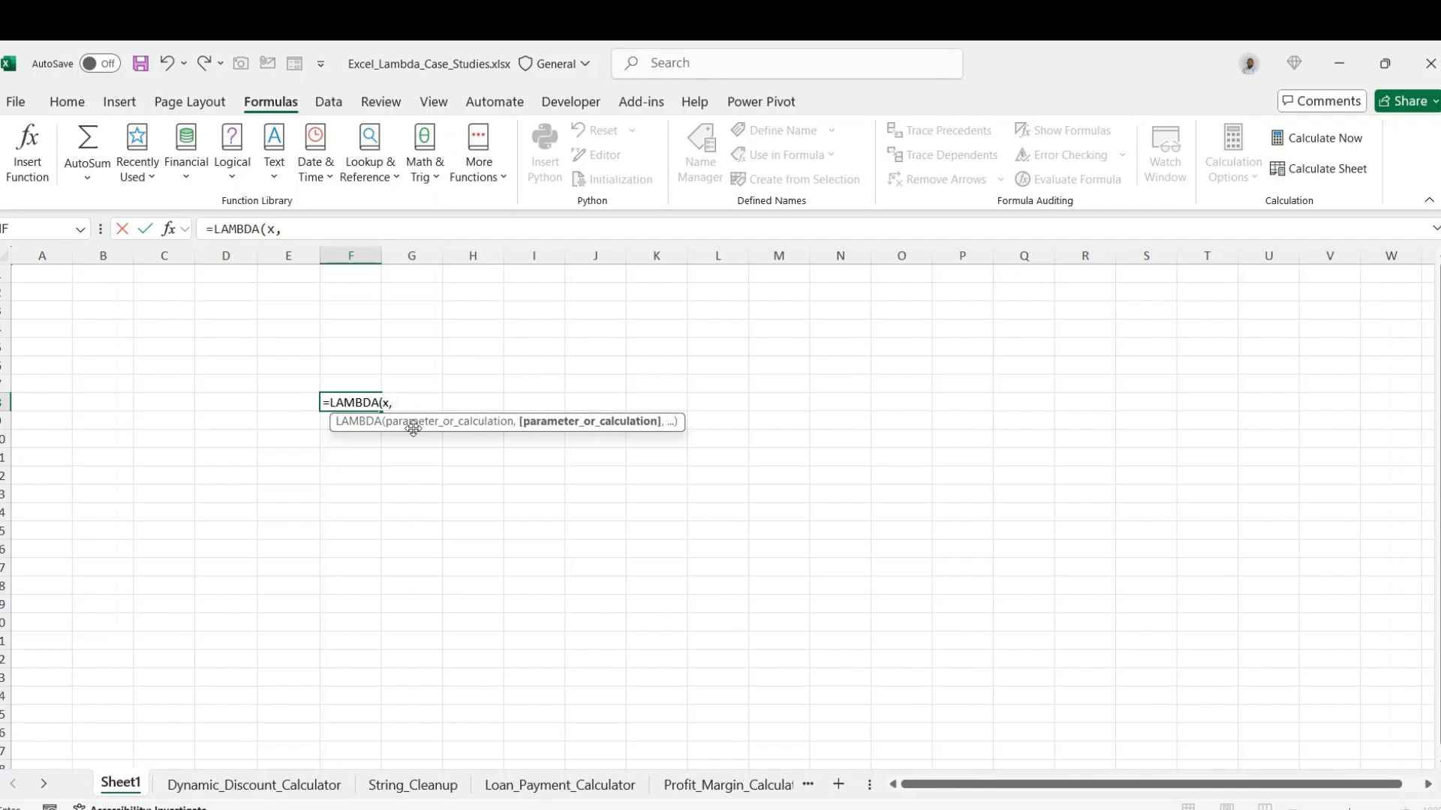
pyautogui.write(' x')
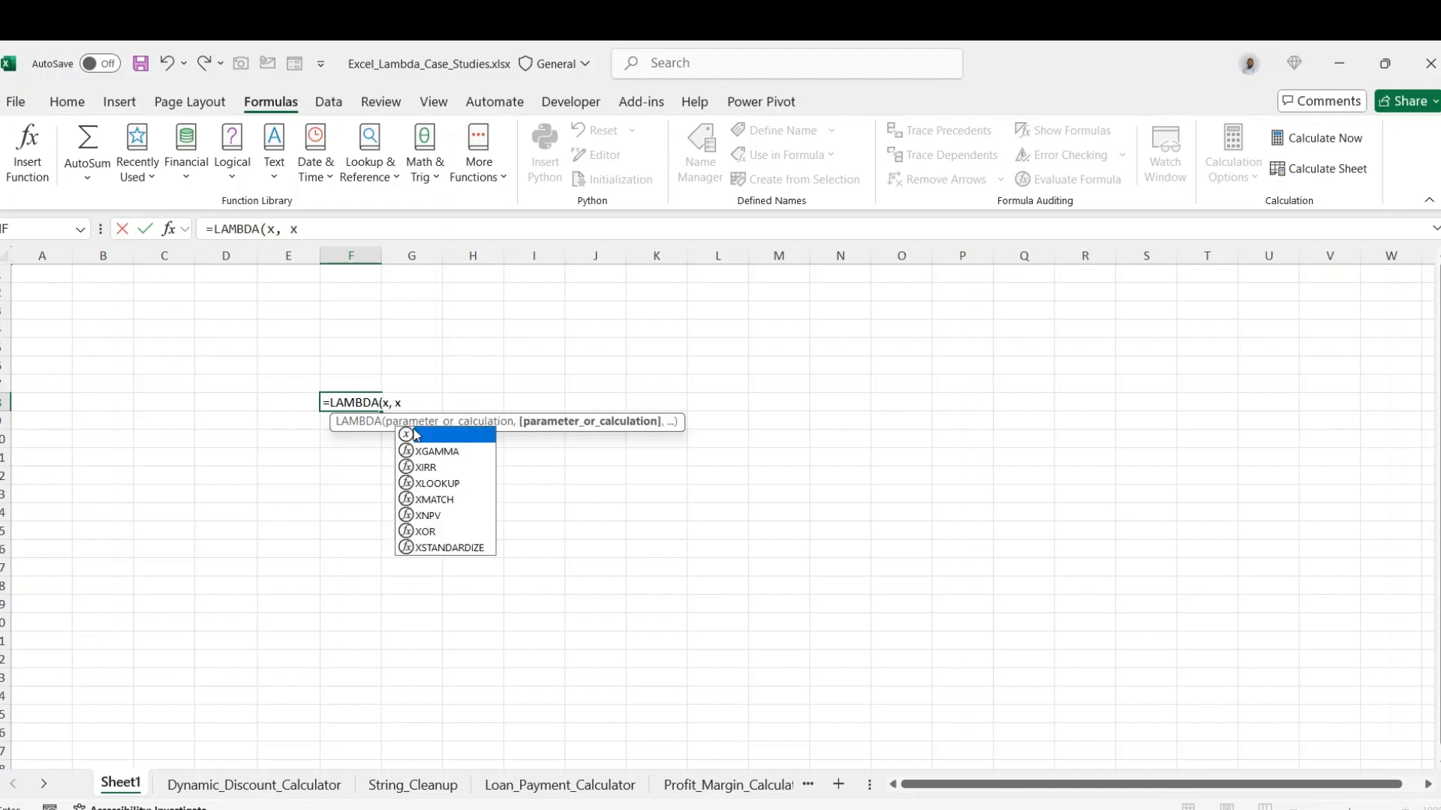
pyautogui.write('^')
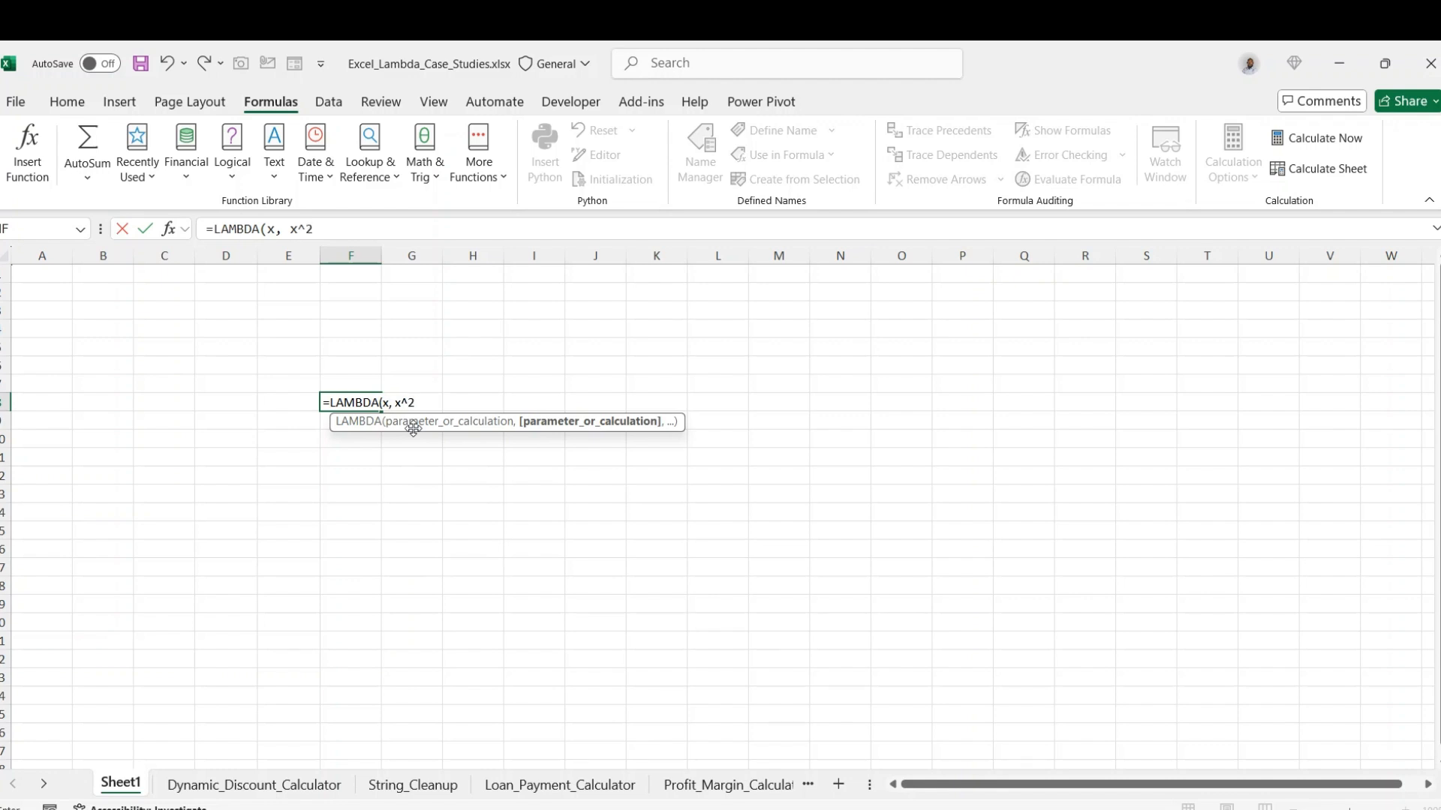
pyautogui.write('2)(')
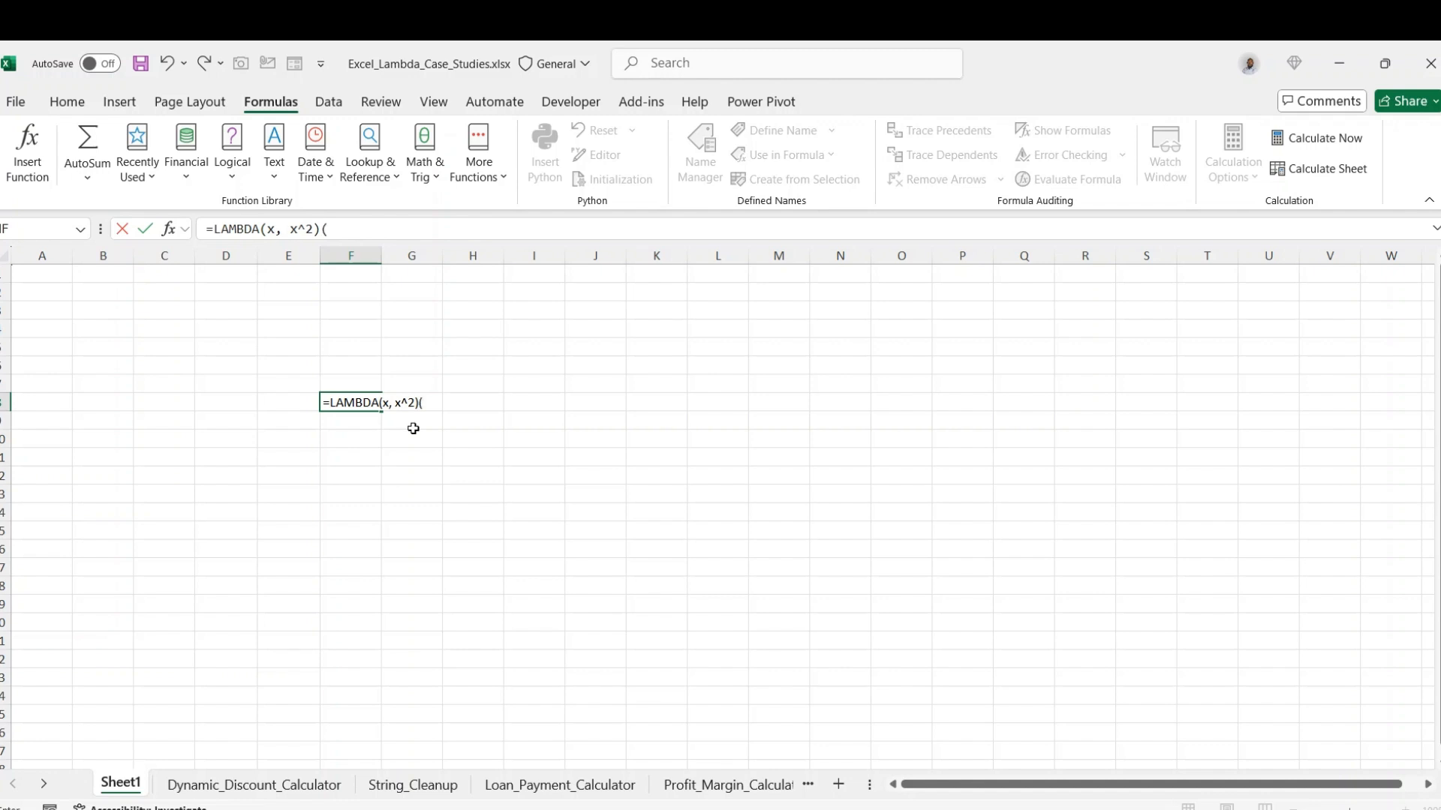
pyautogui.write('6)')
pyautogui.press('Return')
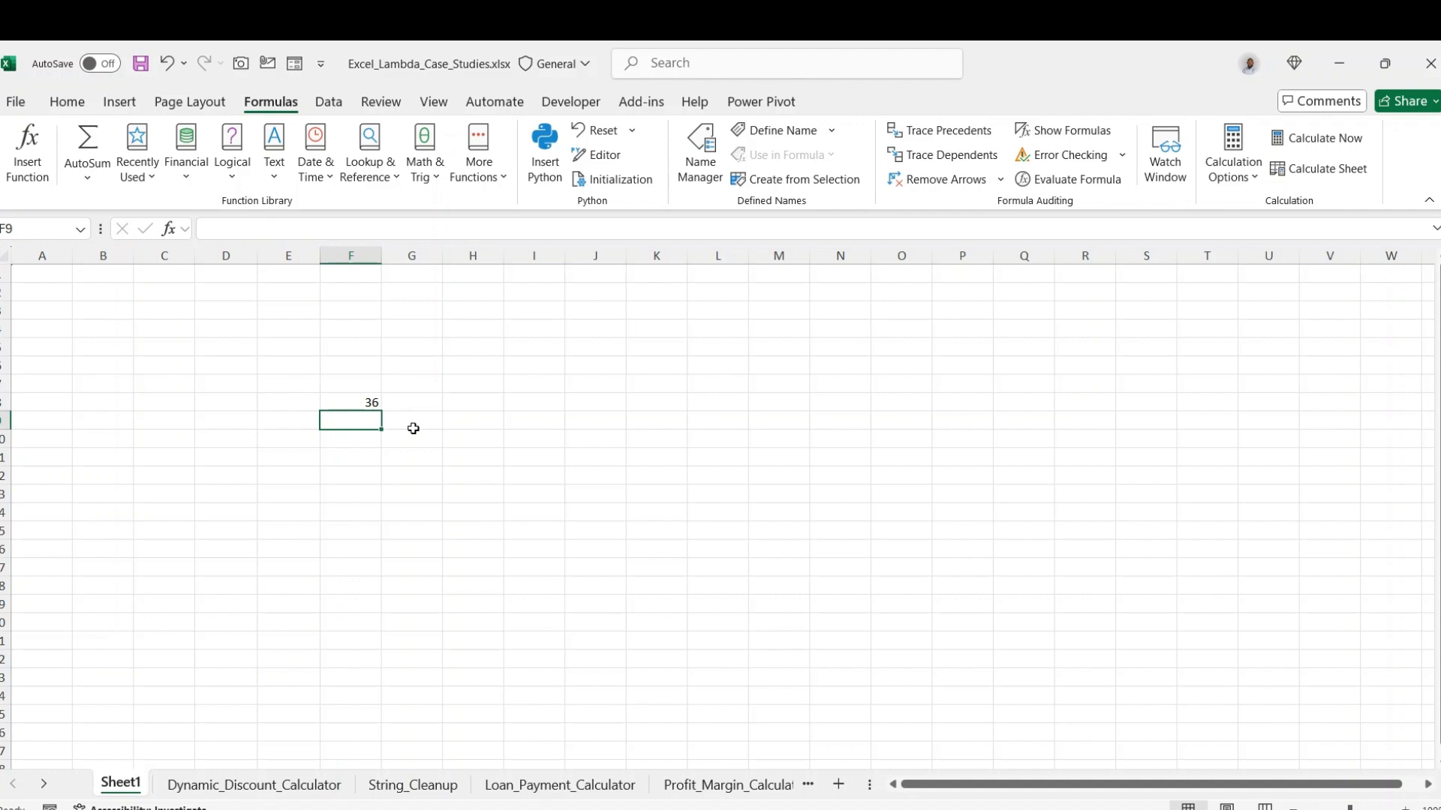
# Step: Remove the (6) argument from F8 so its formula reads =LAMBDA(x, x^2)
pyautogui.press('Up')
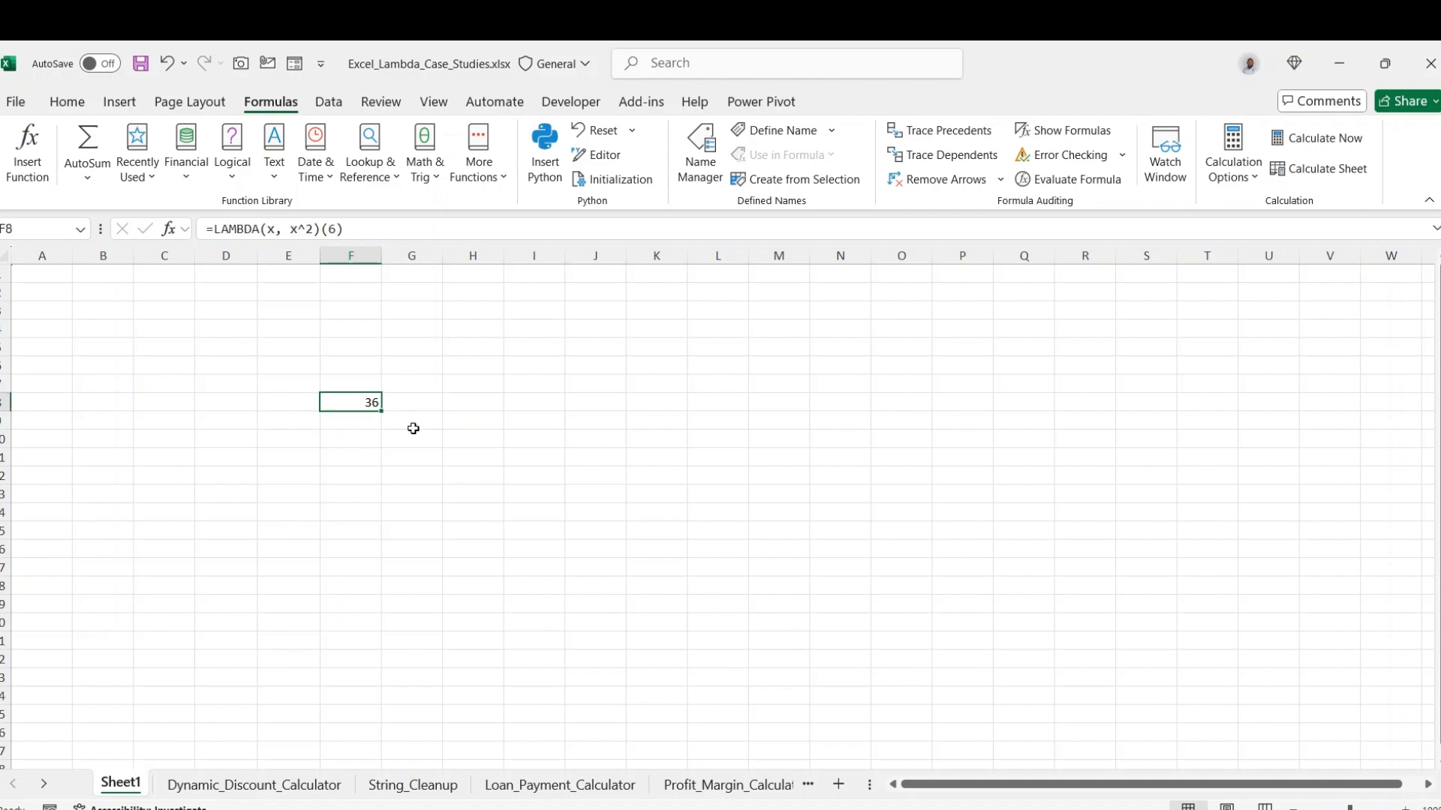
pyautogui.click(391, 232)
pyautogui.press('BackSpace')
pyautogui.press('BackSpace')
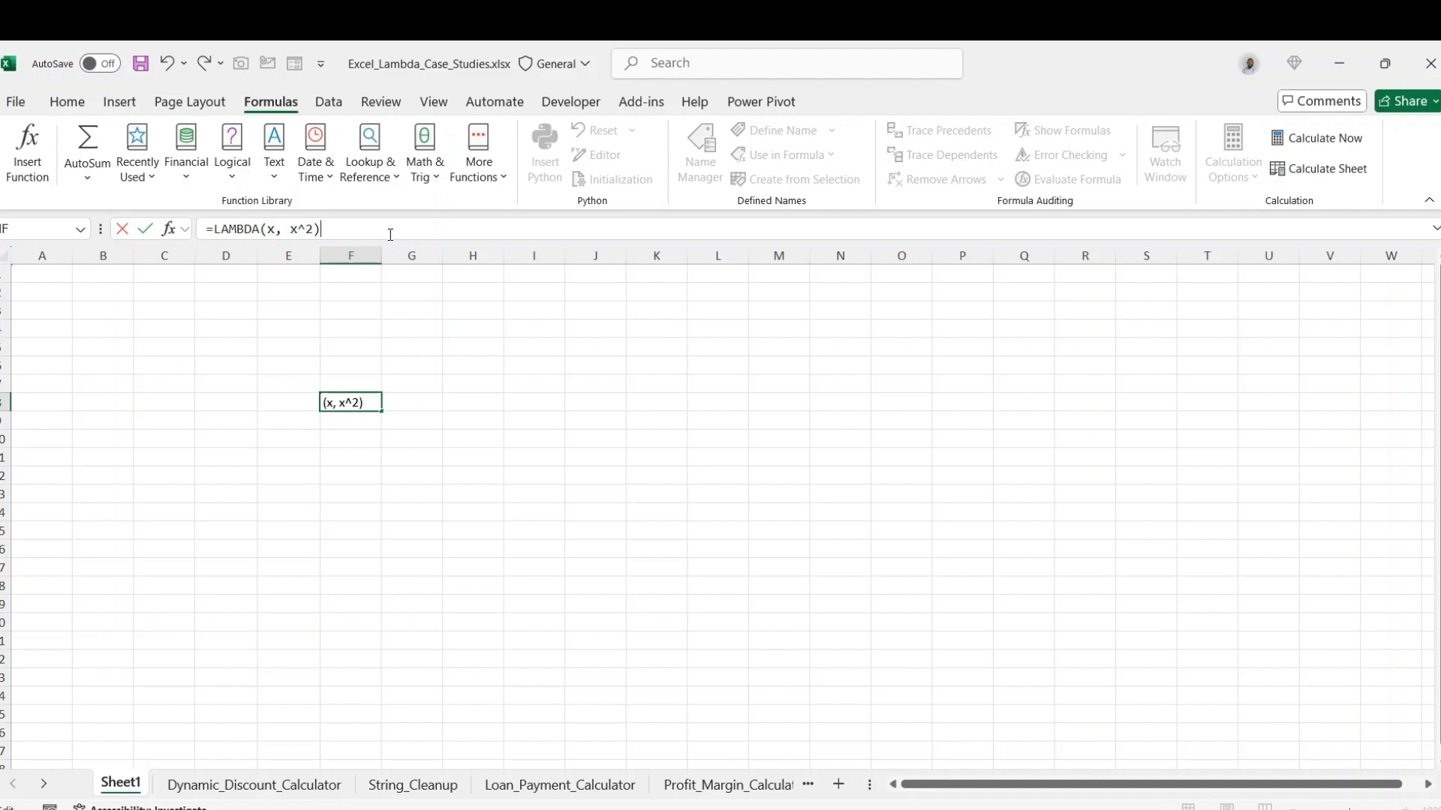
pyautogui.press('Return')
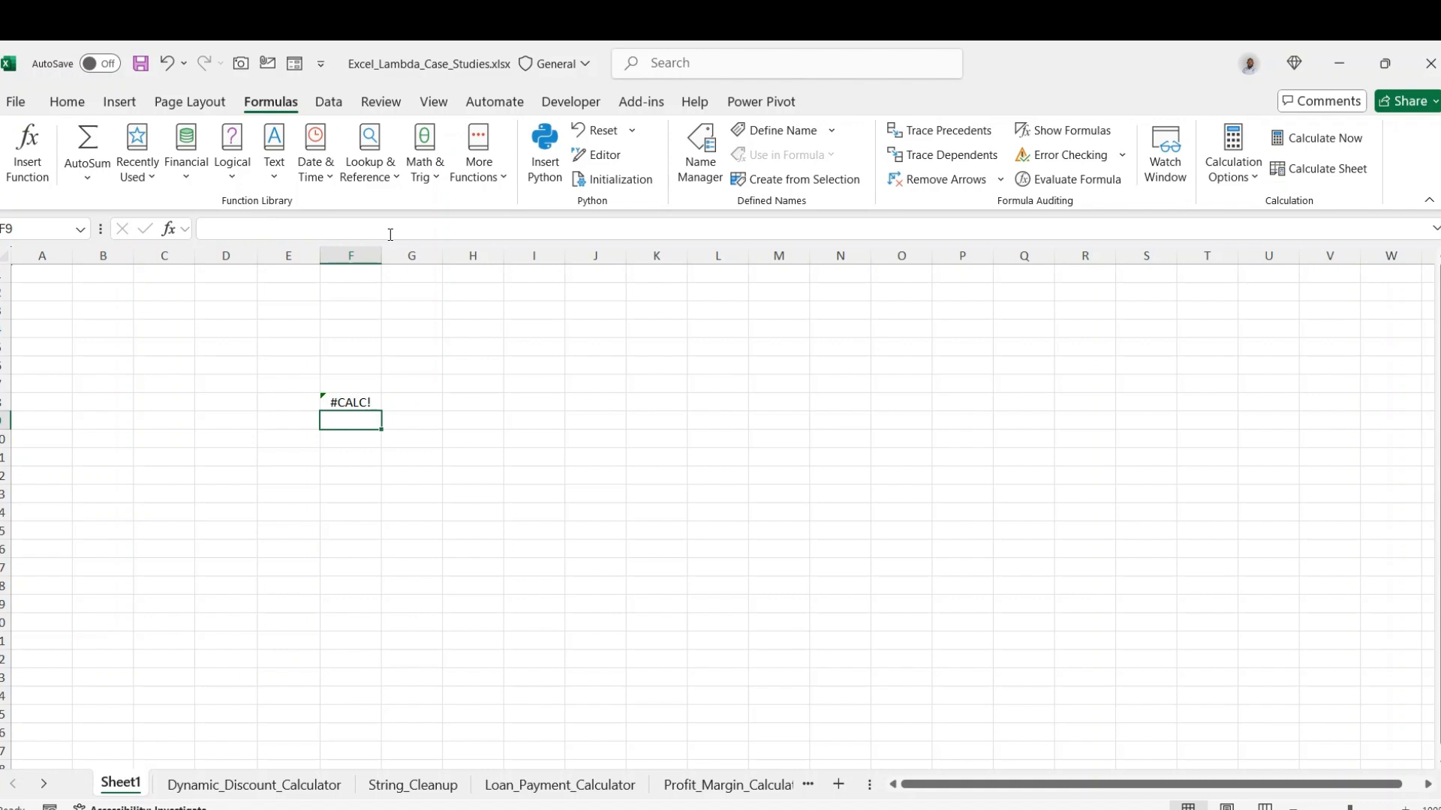
# Step: Cut the whole LAMBDA formula out of F8 for reuse, leaving the cell empty
pyautogui.press('Up')
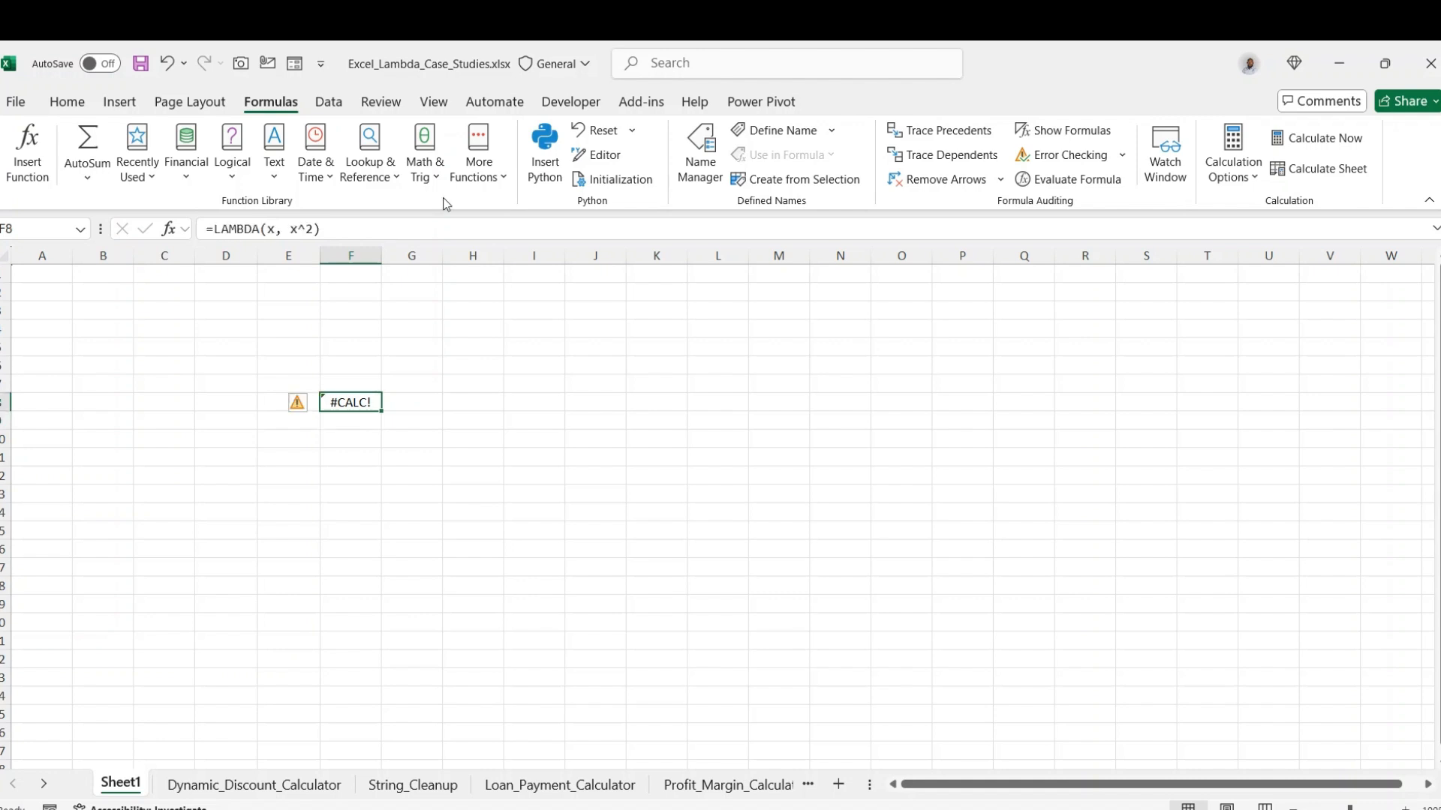
pyautogui.click(419, 228)
pyautogui.moveTo(420, 228); pyautogui.dragTo(201, 225)
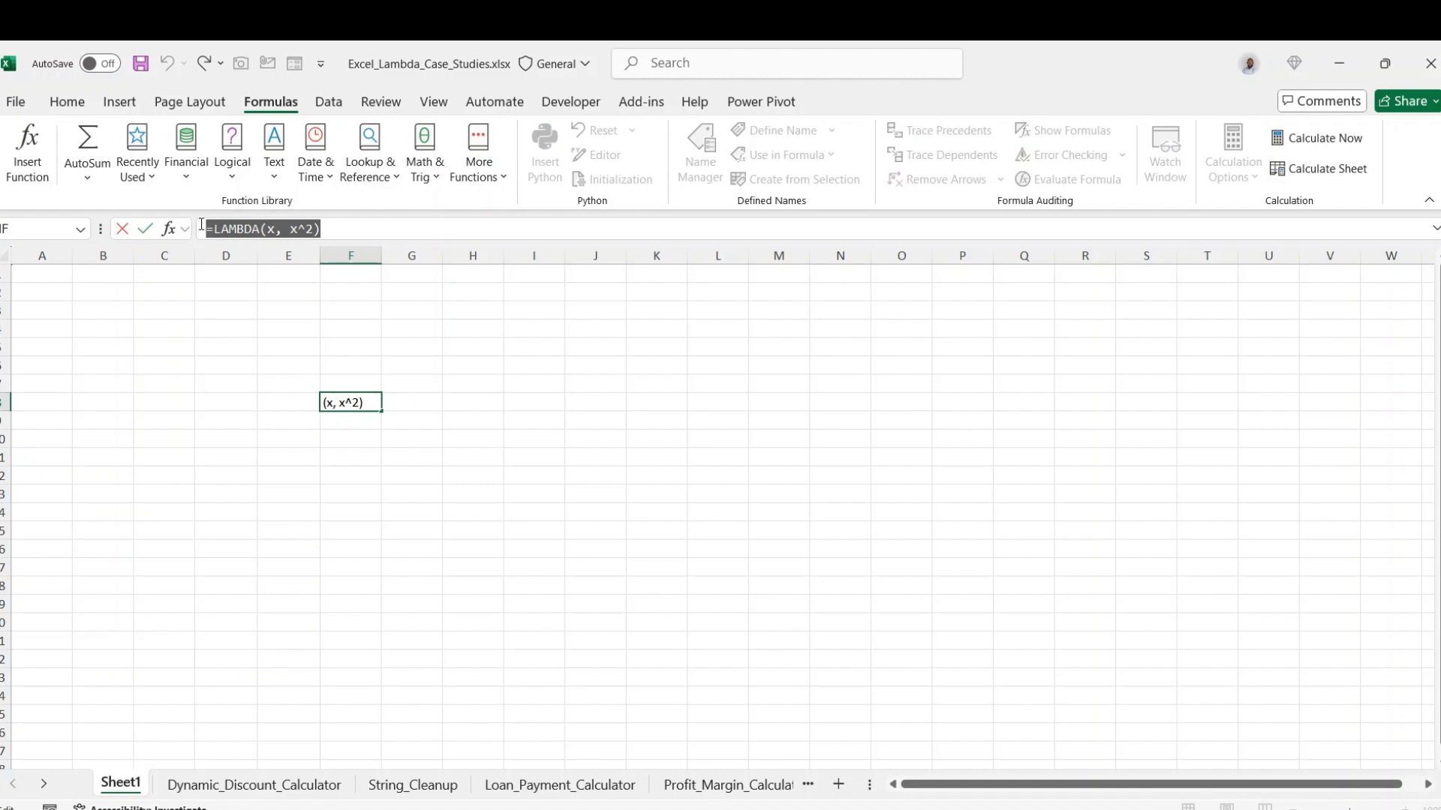
pyautogui.hotkey('ctrl', 'x')
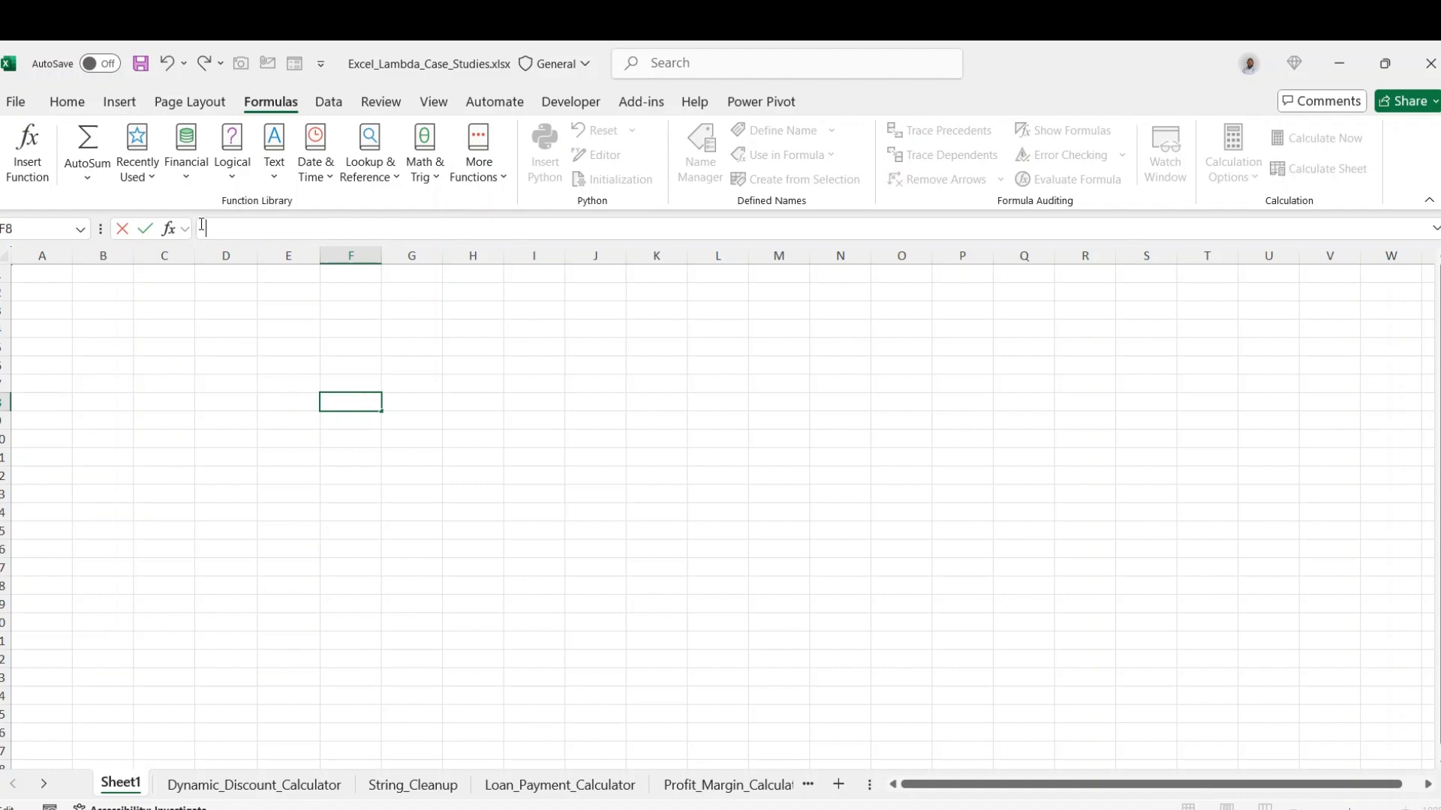
pyautogui.click(437, 405)
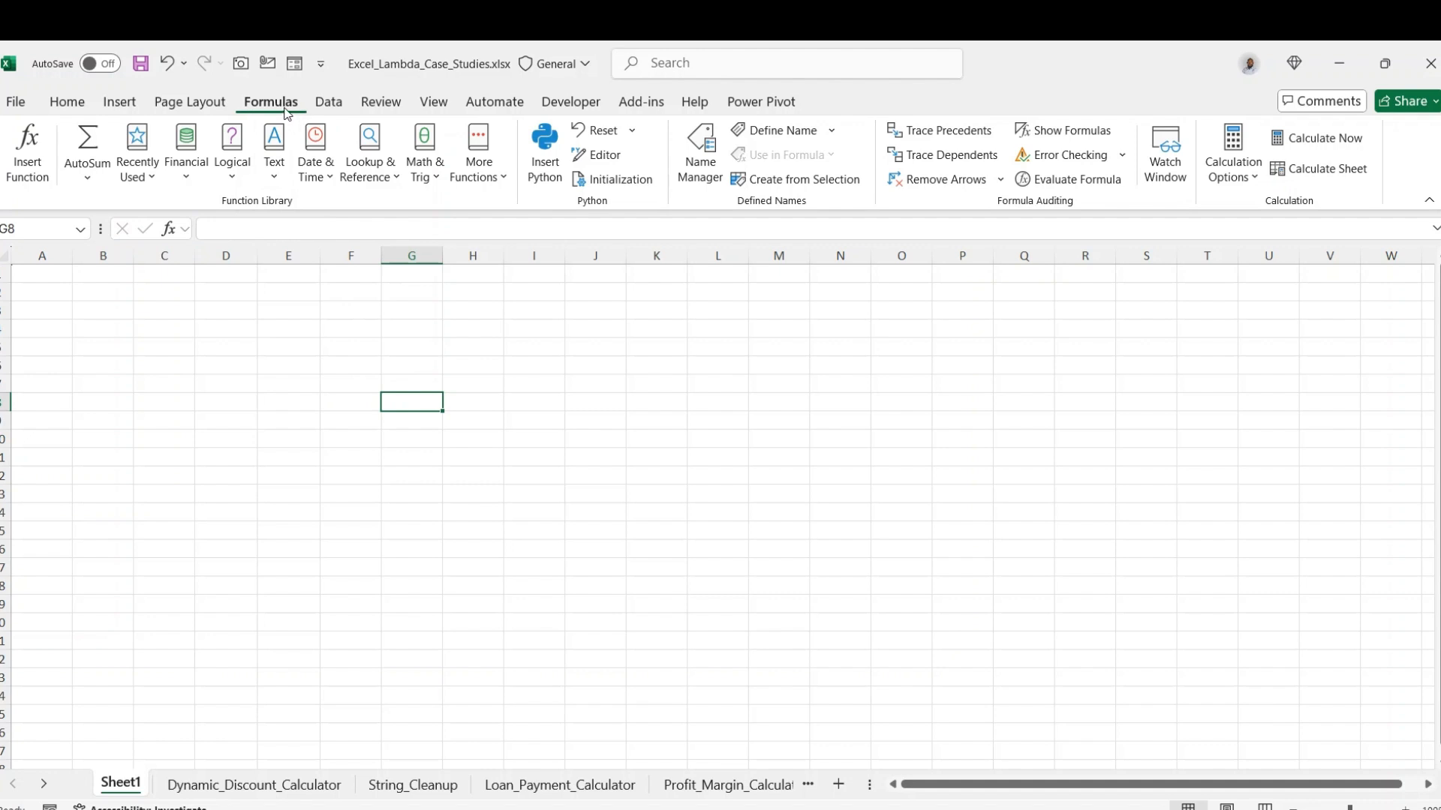
# Step: Start a new defined name called Square with the comment "This is use to square any number taking a vairable X"
pyautogui.click(701, 161)
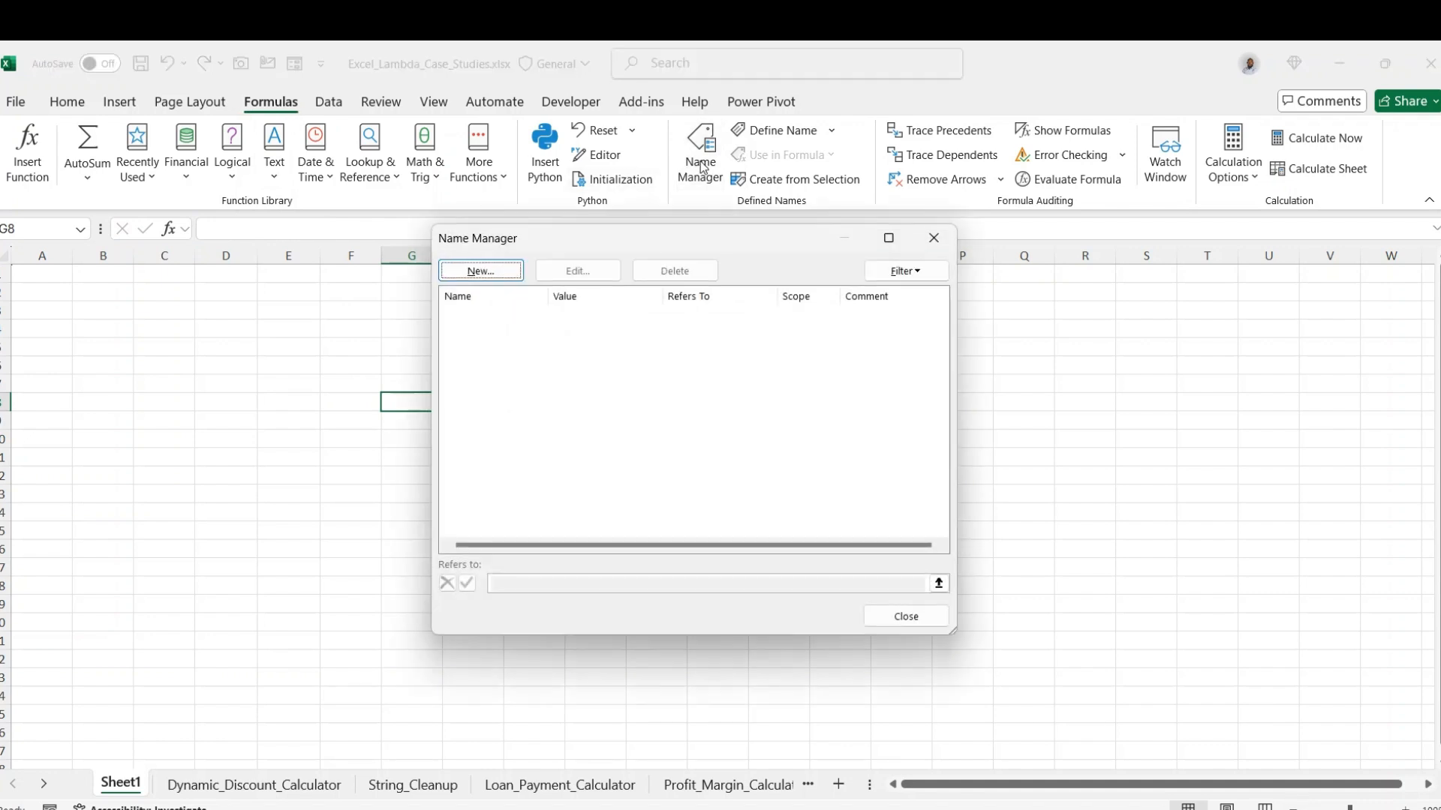
pyautogui.click(501, 273)
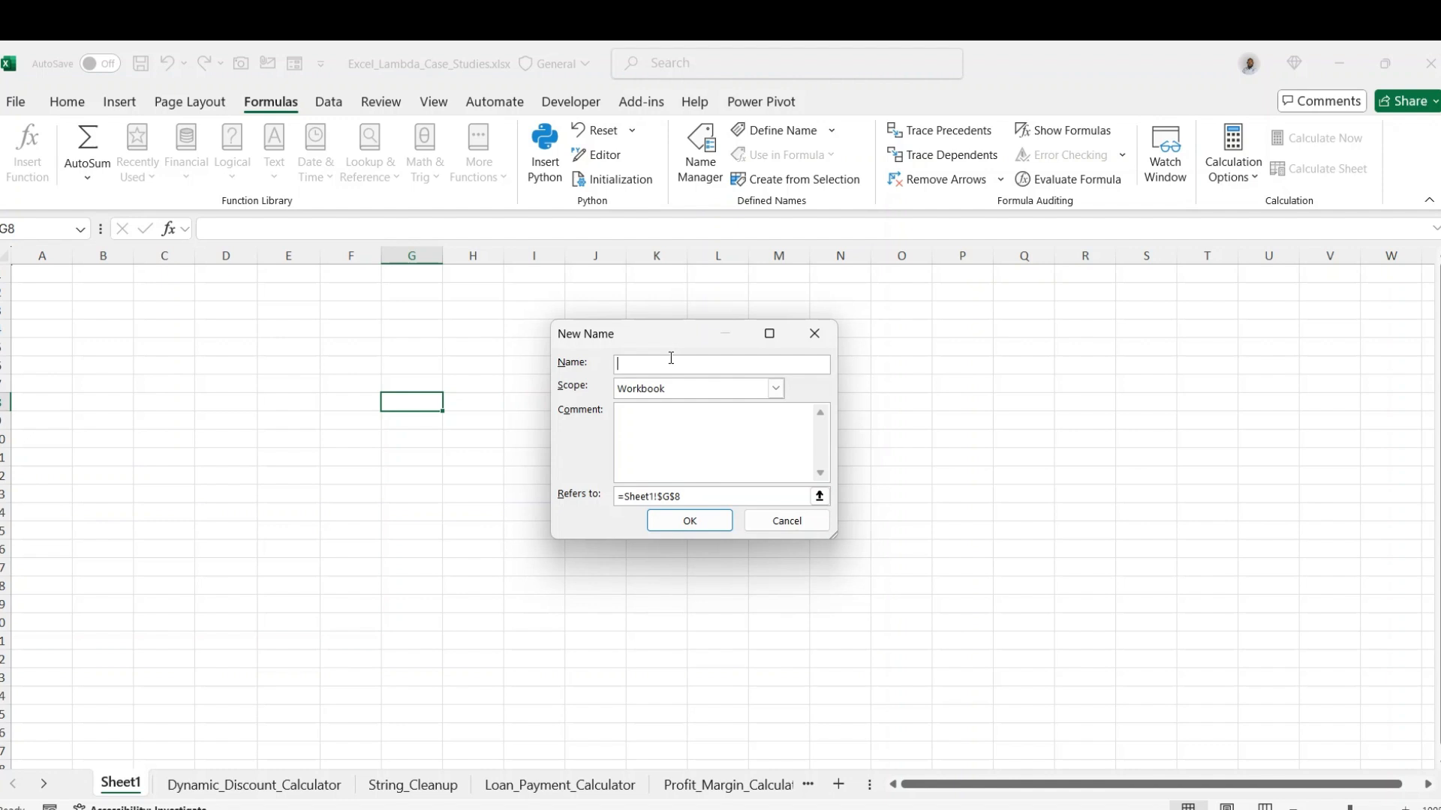
pyautogui.write('Square')
pyautogui.click(656, 420)
pyautogui.write('This is use to quare')
pyautogui.press('BackSpace')
pyautogui.press('BackSpace')
pyautogui.press('BackSpace')
pyautogui.press('BackSpace')
pyautogui.press('BackSpace')
pyautogui.press('BackSpace')
pyautogui.write('square any number taking a va')
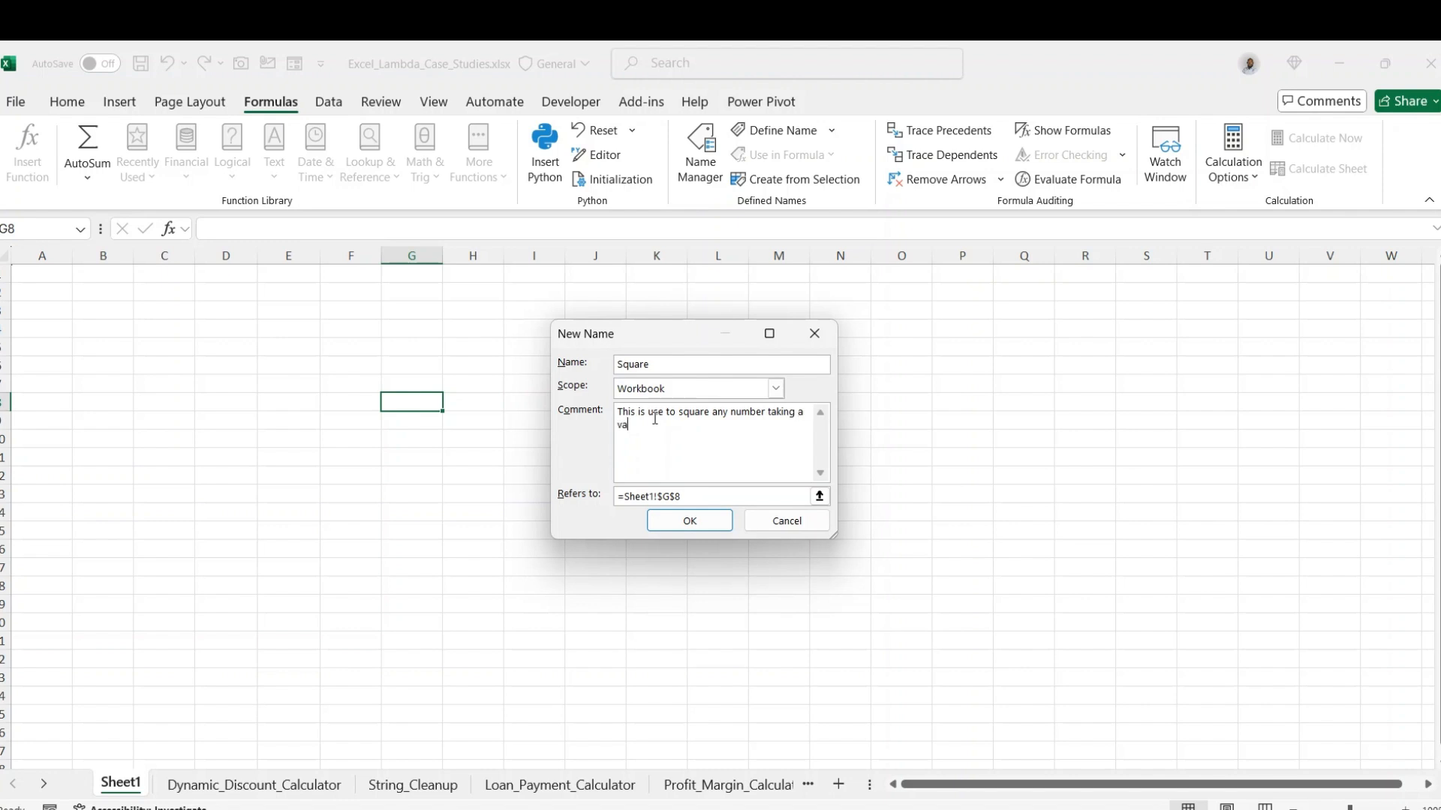
pyautogui.write('irable X')
# Step: Replace the Square name's cell reference with the cut formula =LAMBDA(x, x^2)
pyautogui.click(694, 498)
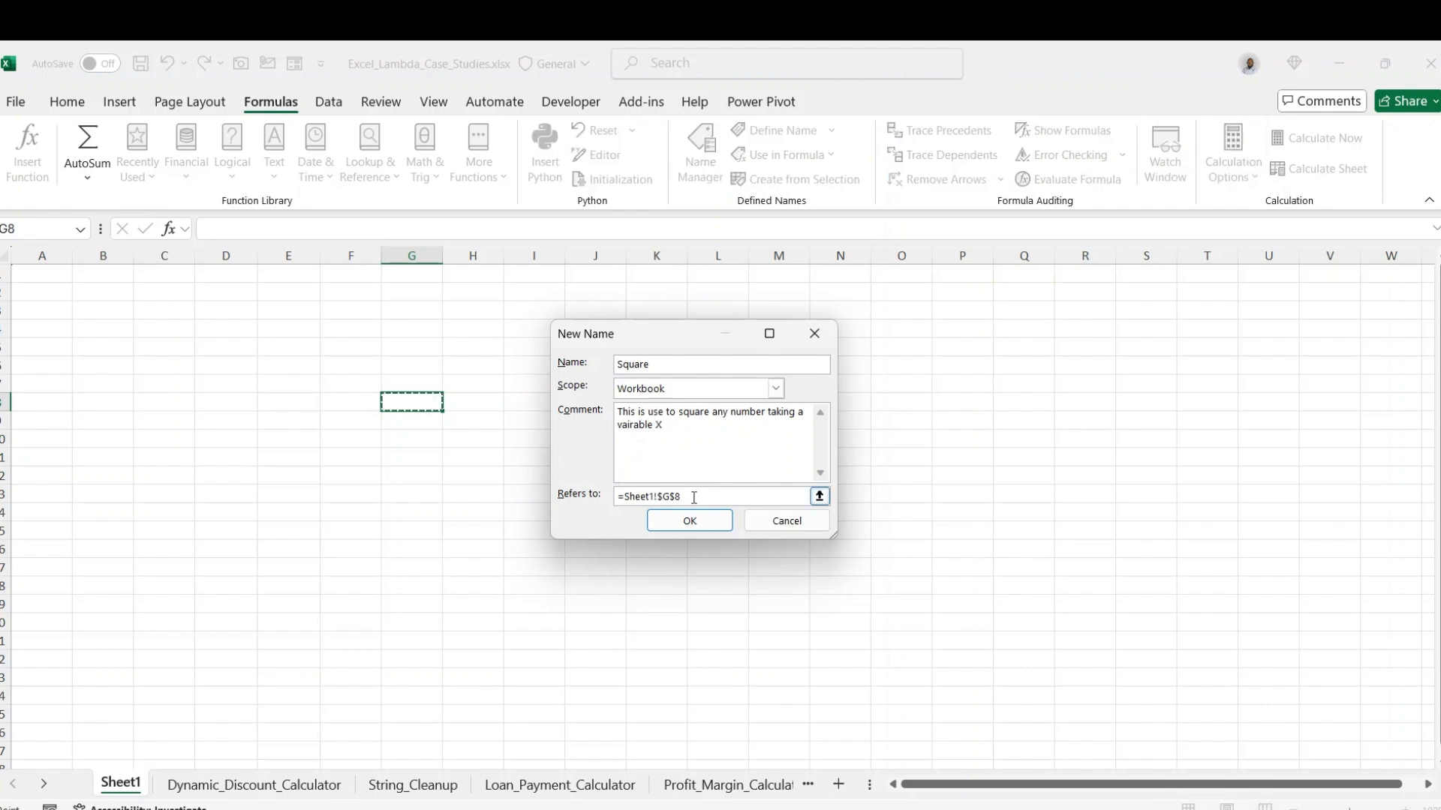
pyautogui.press('BackSpace')
pyautogui.press('BackSpace')
pyautogui.press('BackSpace')
pyautogui.press('BackSpace')
pyautogui.press('BackSpace')
pyautogui.press('BackSpace')
pyautogui.press('BackSpace')
pyautogui.press('BackSpace')
pyautogui.press('BackSpace')
pyautogui.press('BackSpace')
pyautogui.press('BackSpace')
pyautogui.press('BackSpace')
pyautogui.hotkey('ctrl', 'v')
# Step: Limit the Square name's scope to Sheet1, save it and close the Name Manager
pyautogui.click(775, 389)
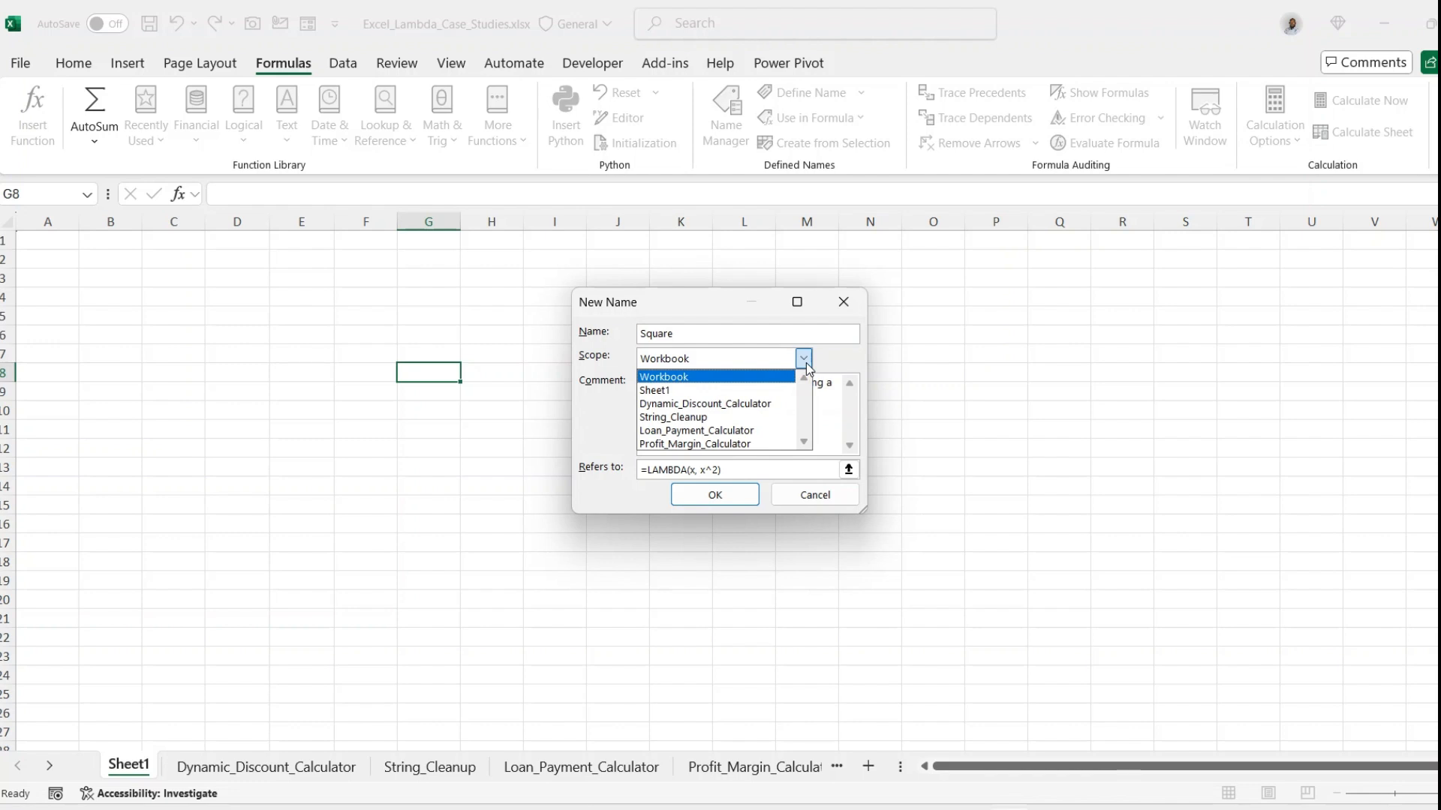
pyautogui.click(806, 364)
pyautogui.click(806, 363)
pyautogui.click(806, 363)
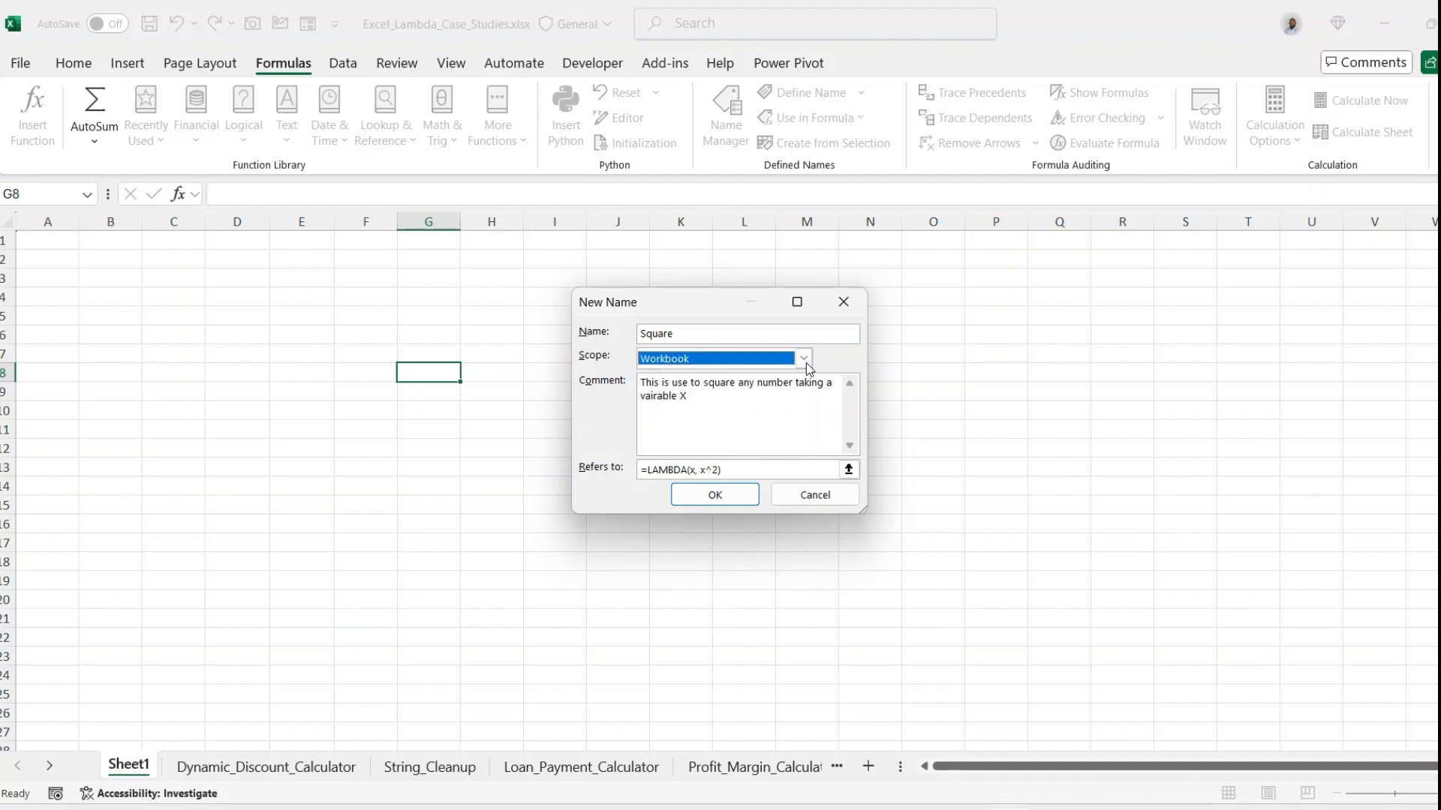
pyautogui.click(806, 363)
pyautogui.click(691, 391)
pyautogui.click(715, 497)
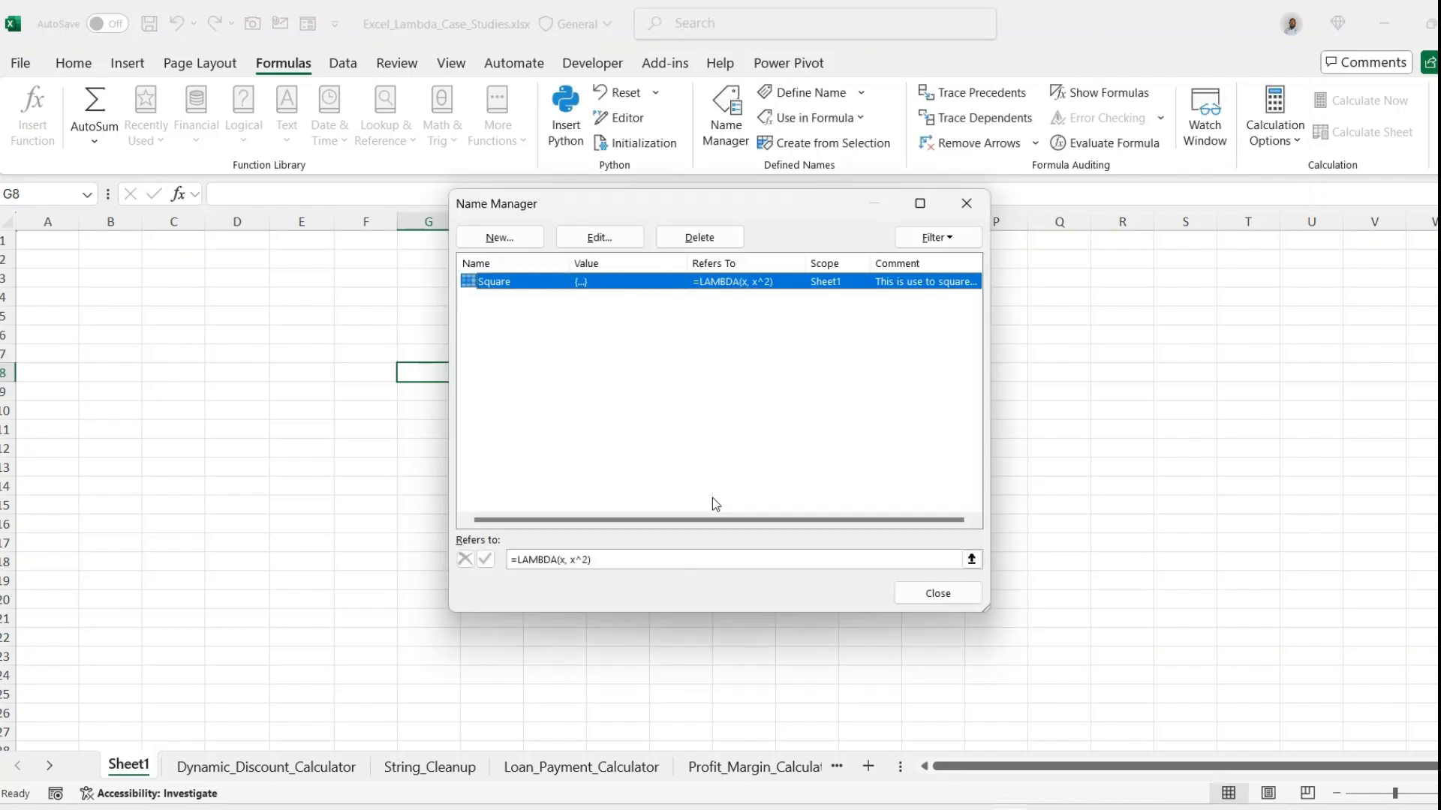
pyautogui.click(925, 596)
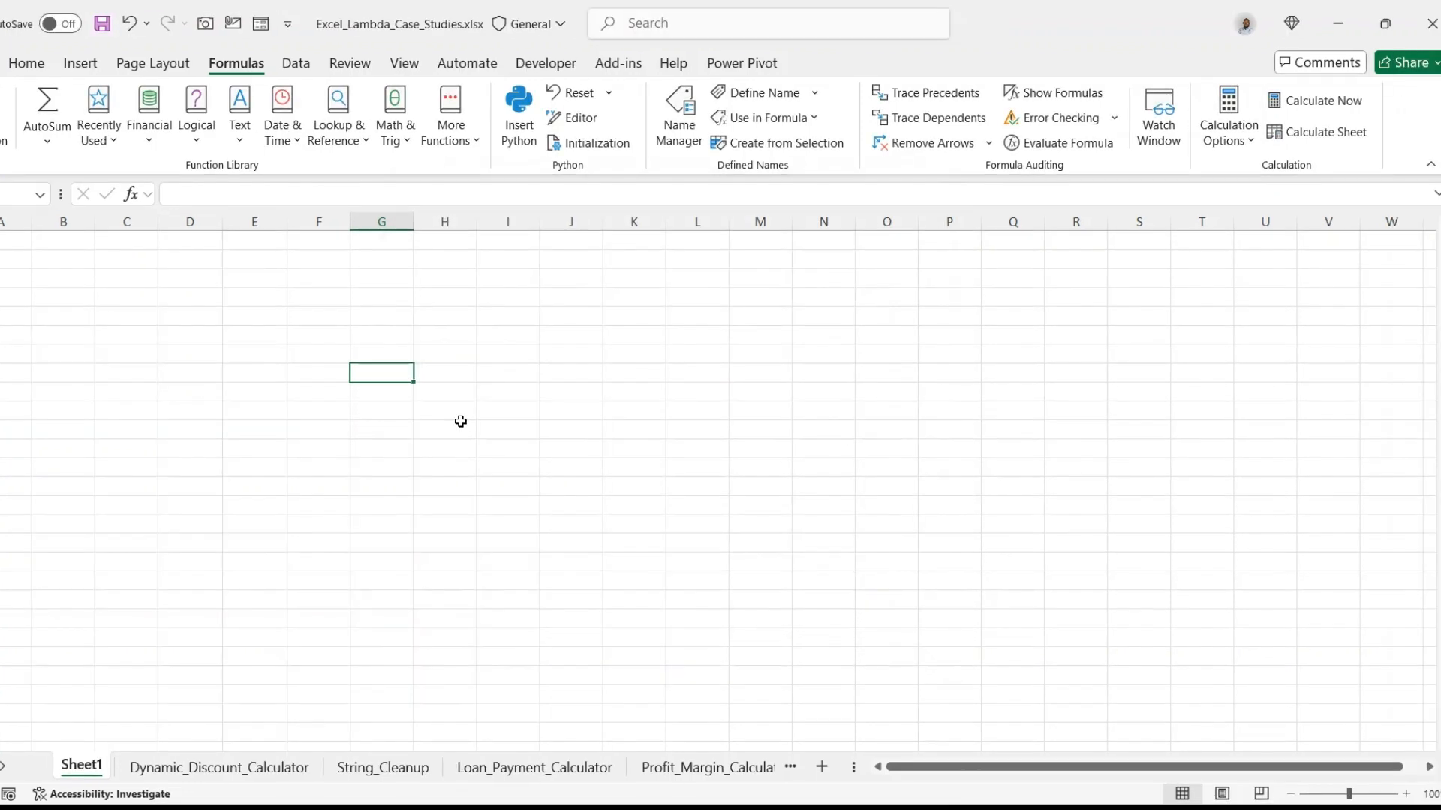
# Step: Enter =Square(7) in G8 using the custom Square function
pyautogui.write('=Squ')
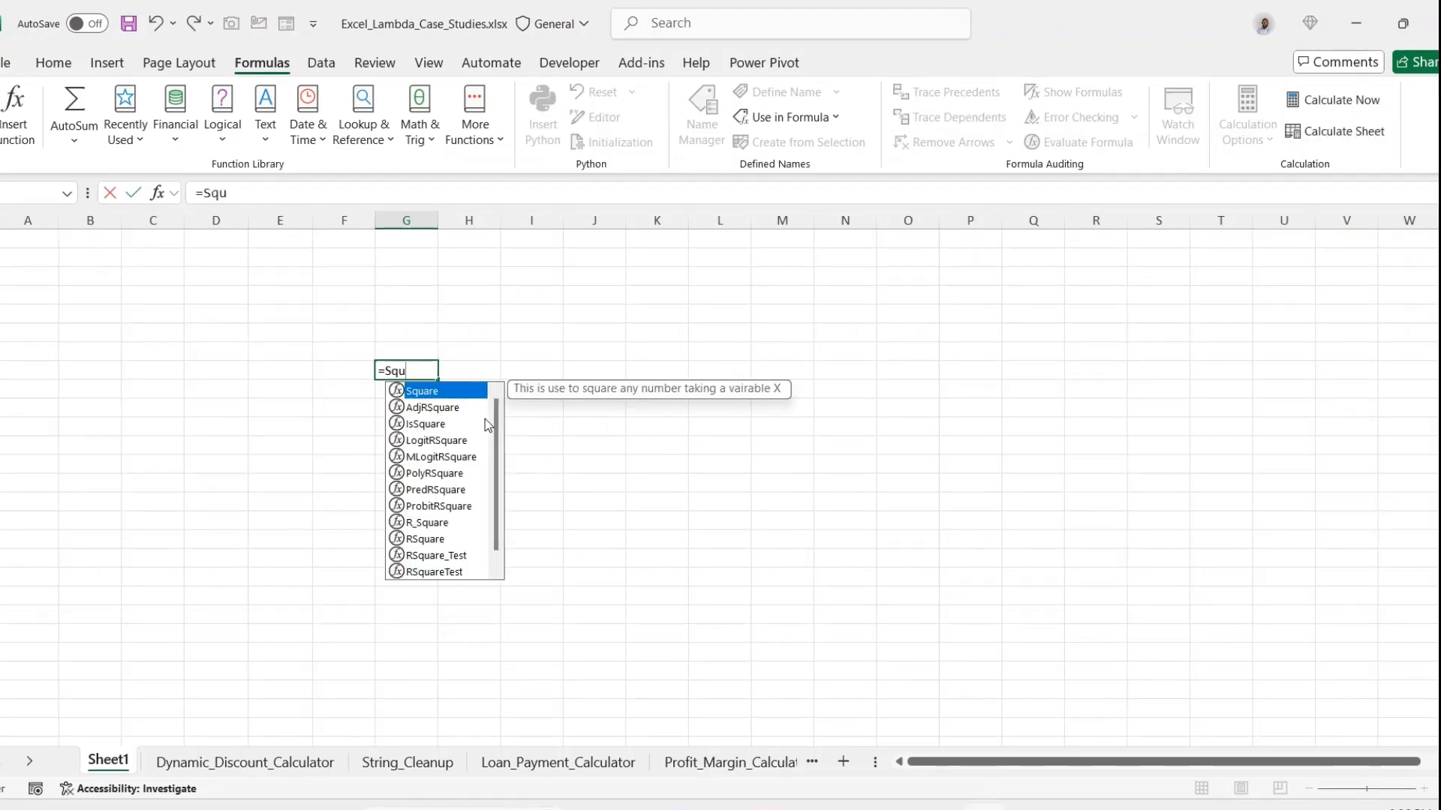
pyautogui.press('Tab')
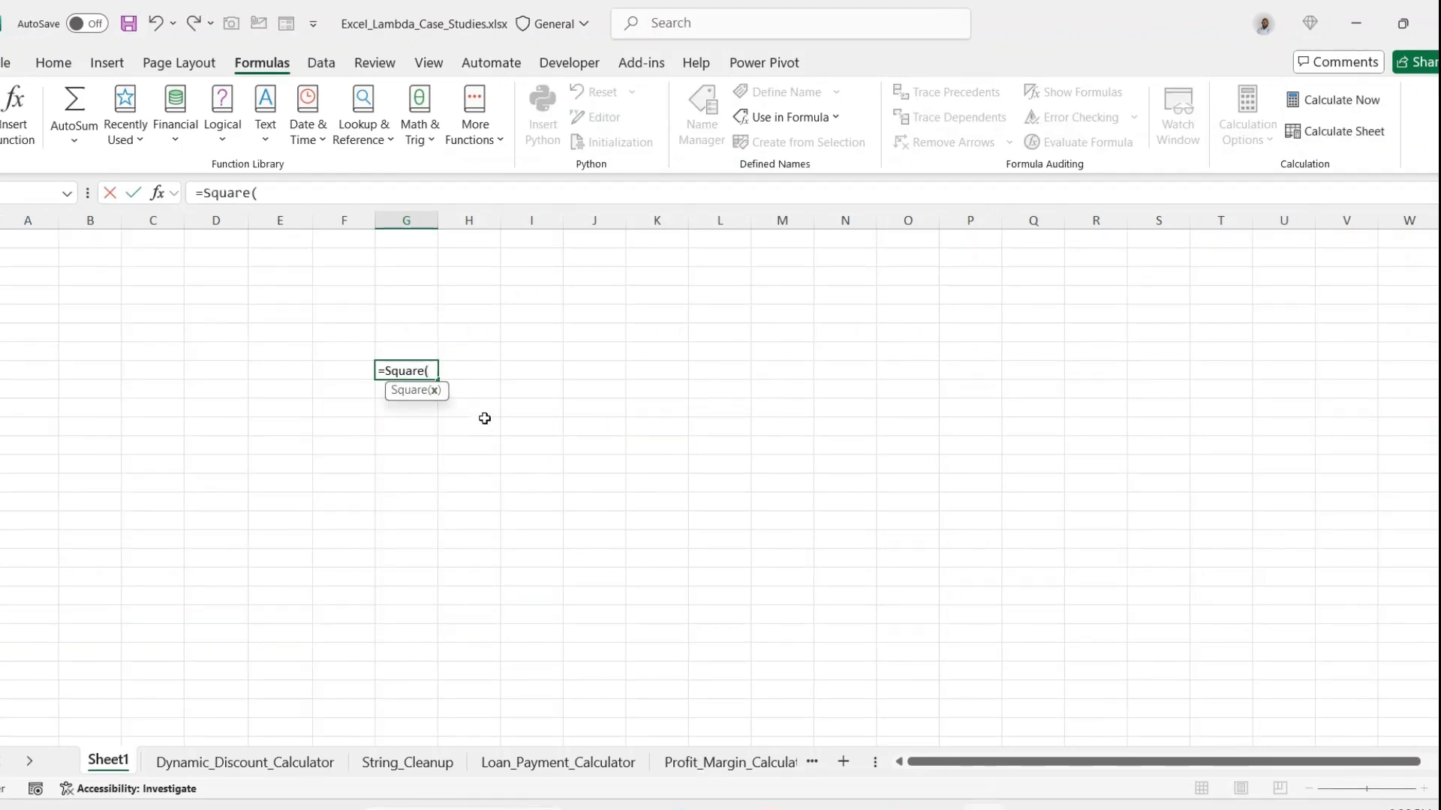
pyautogui.press('BackSpace')
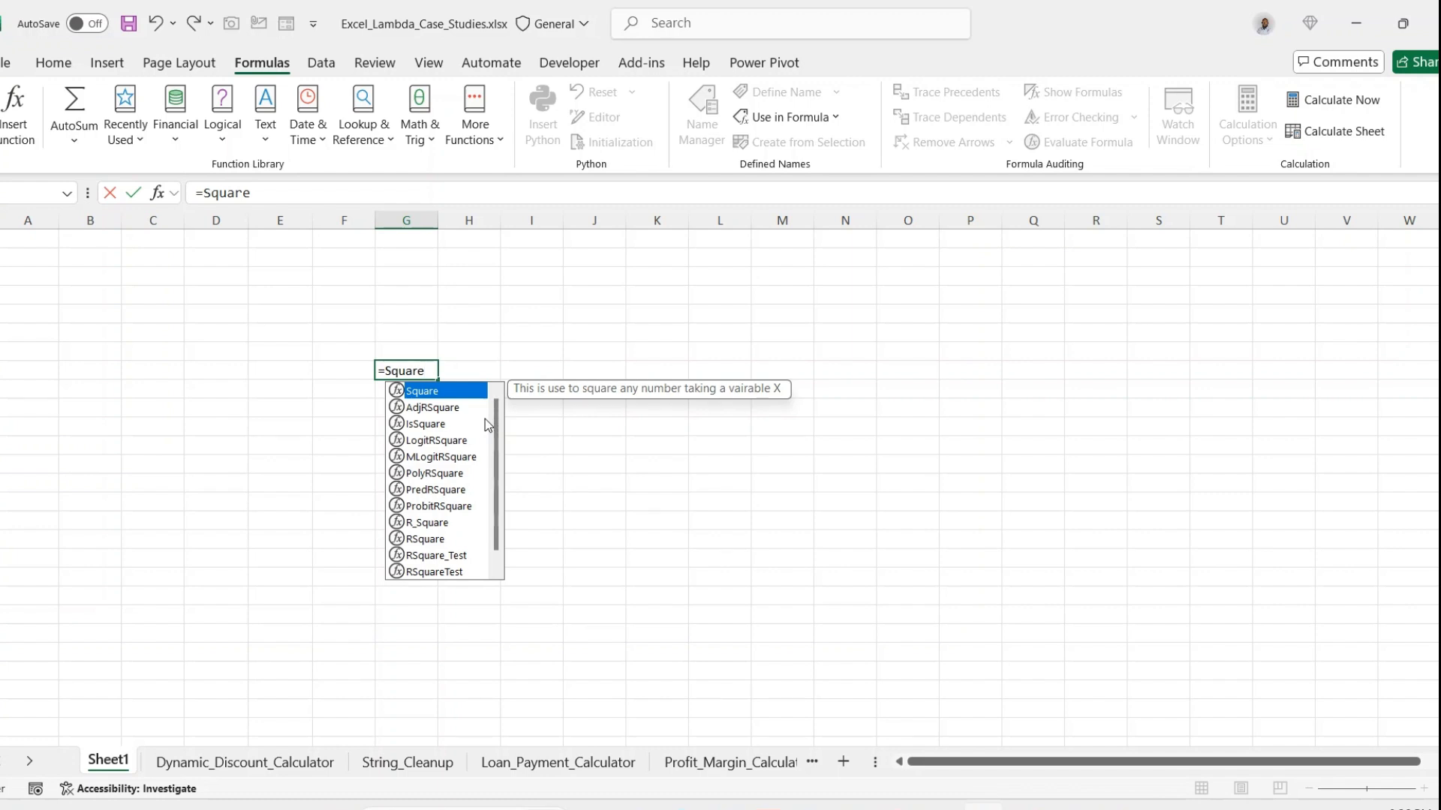
pyautogui.press('Tab')
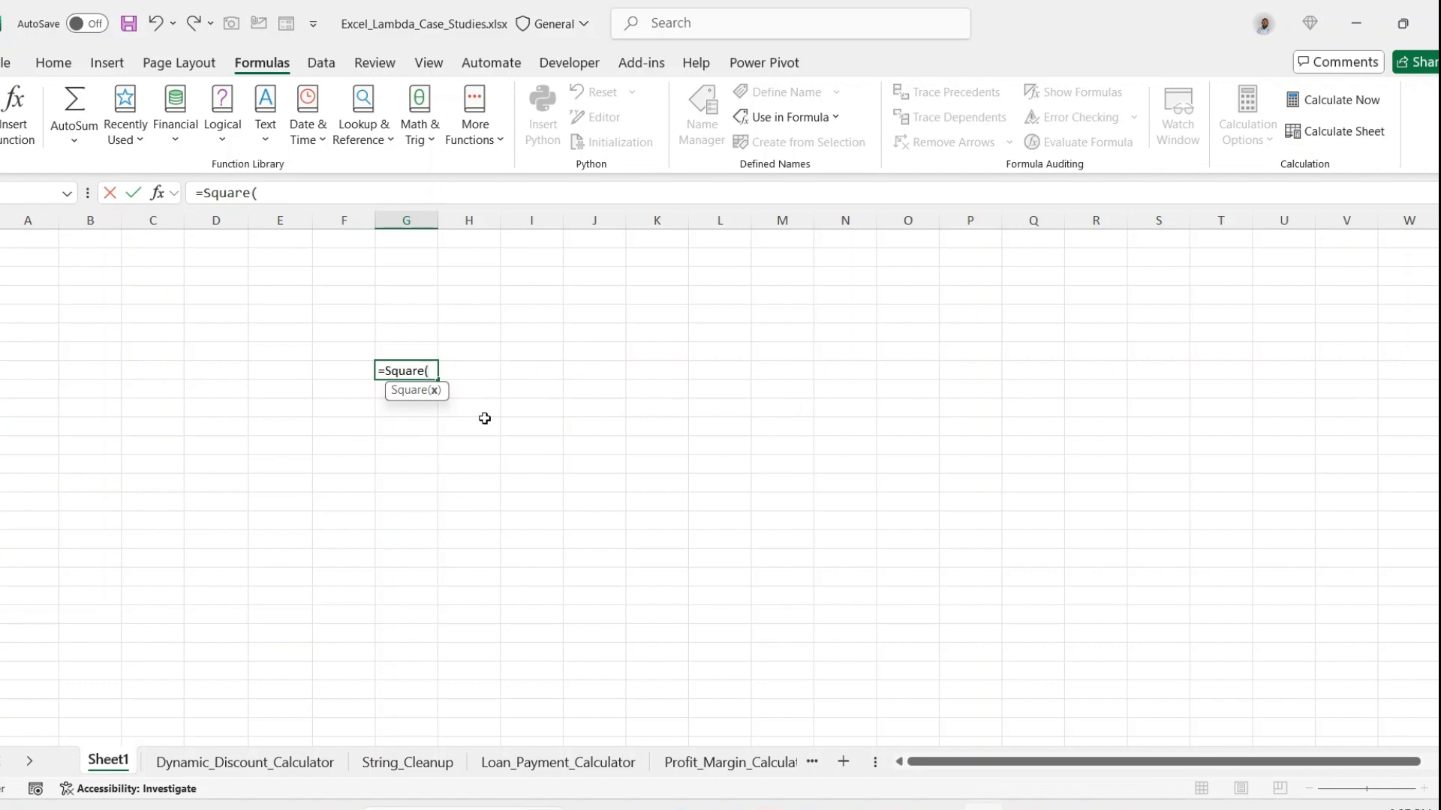
pyautogui.write('7)')
pyautogui.press('Return')
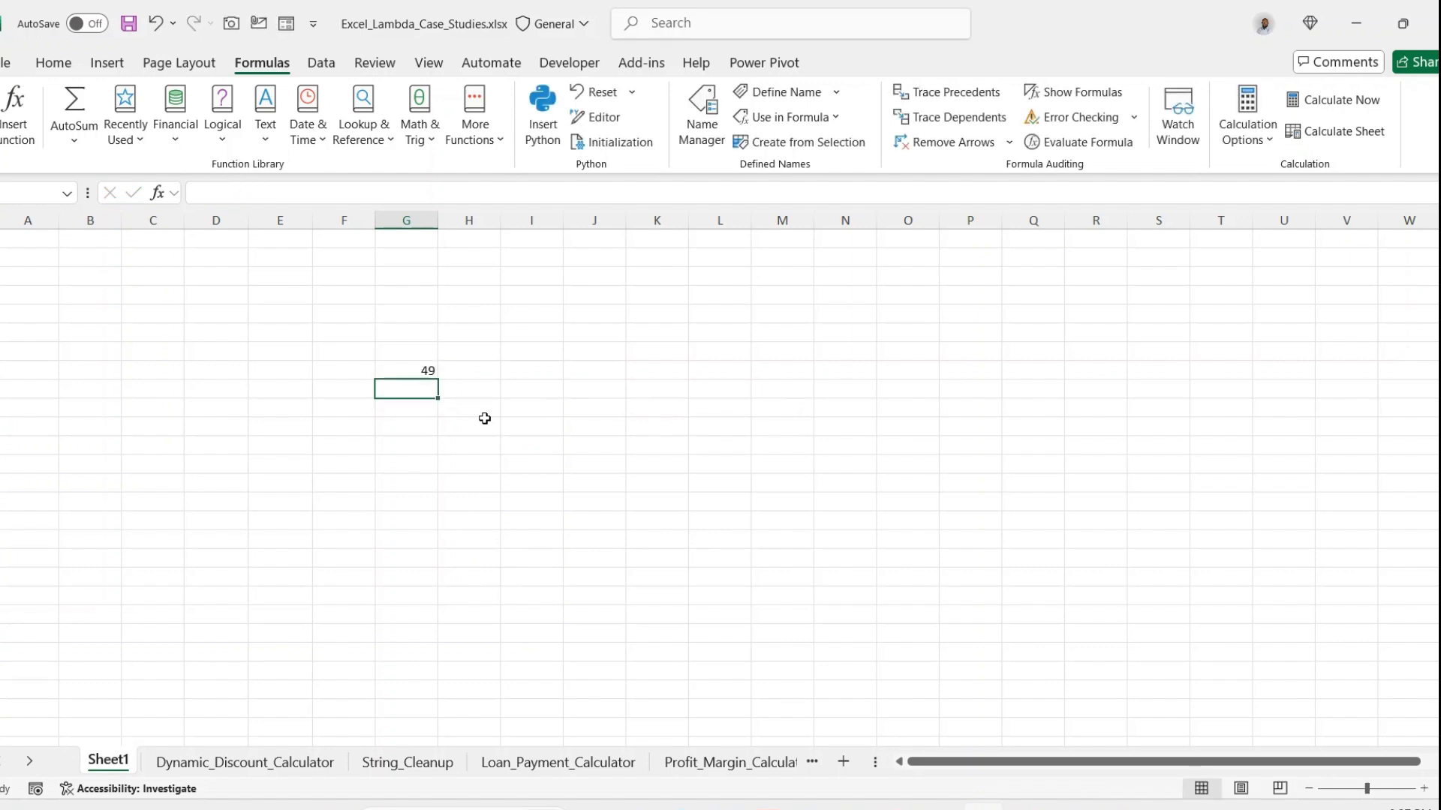
# Step: Enter a Square formula in G11 that takes cell G10 as its argument
pyautogui.click(418, 430)
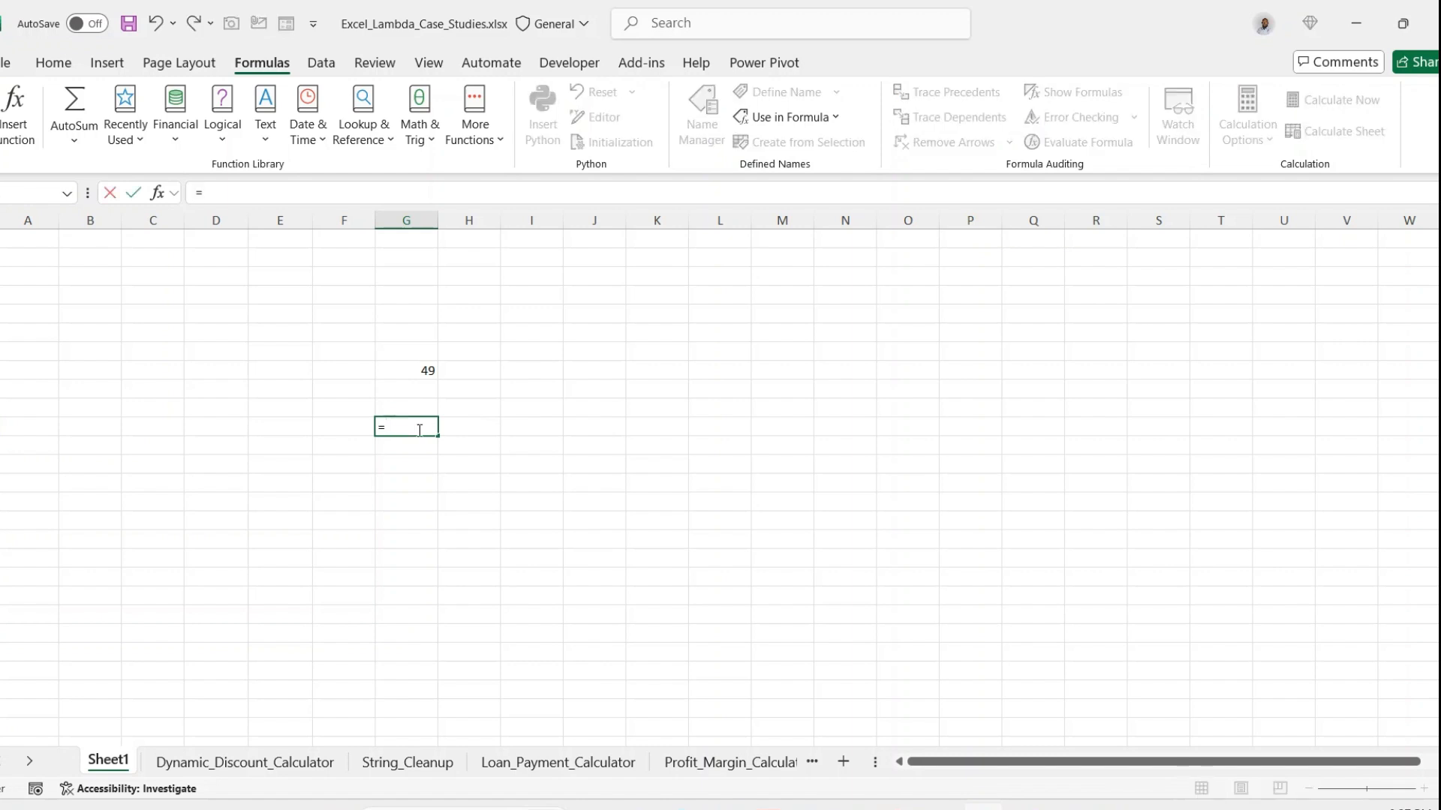
pyautogui.write('s')
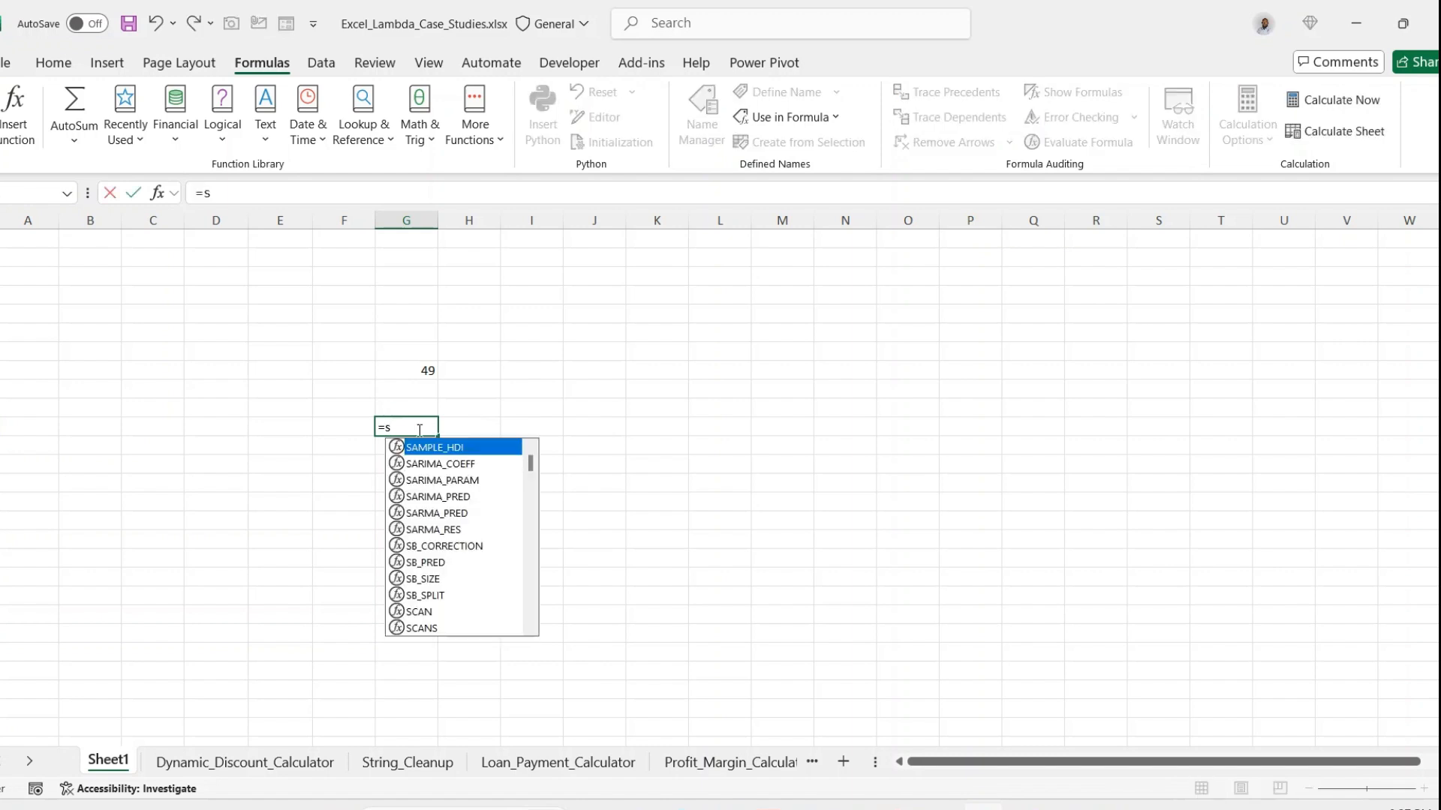
pyautogui.write('qu')
pyautogui.press('Tab')
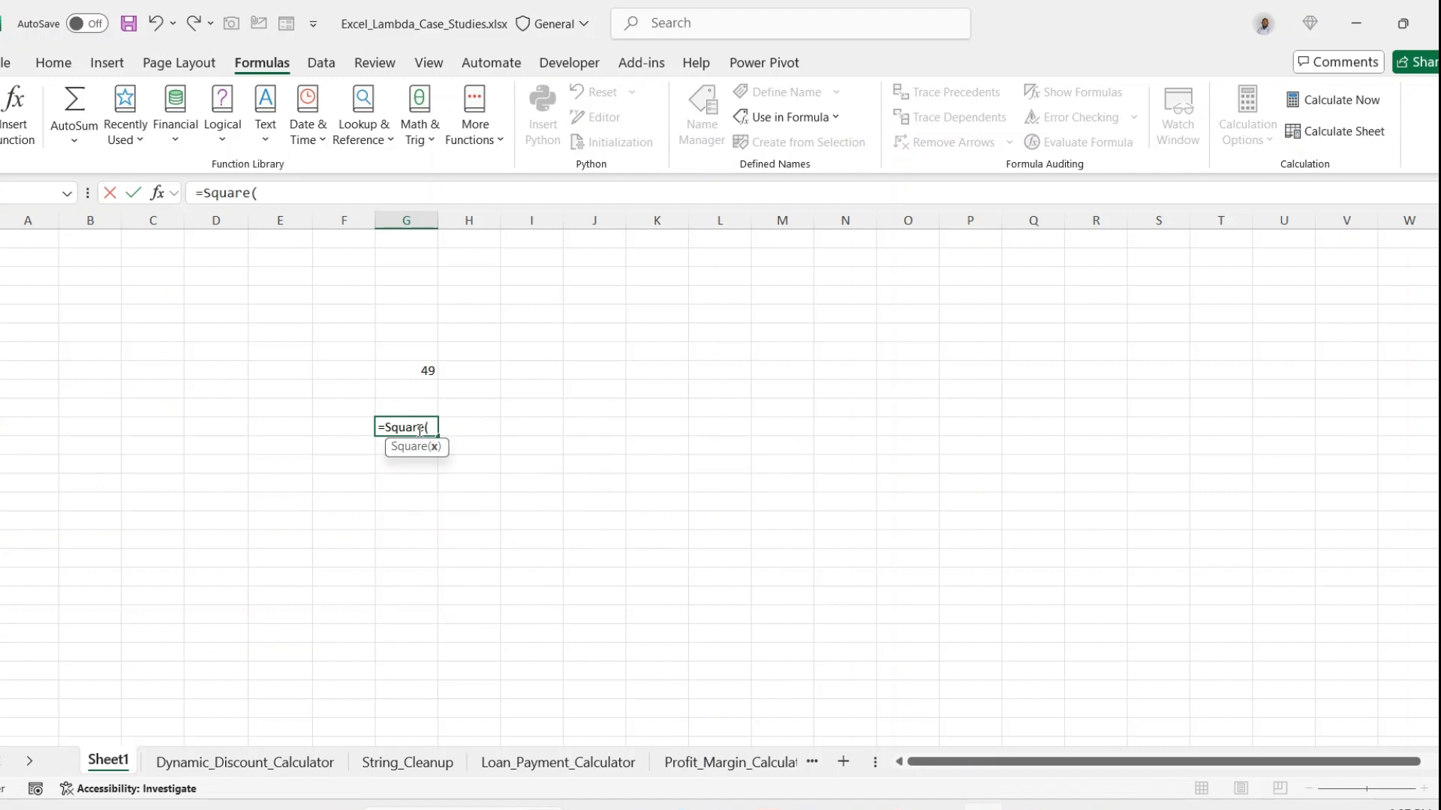
pyautogui.click(401, 408)
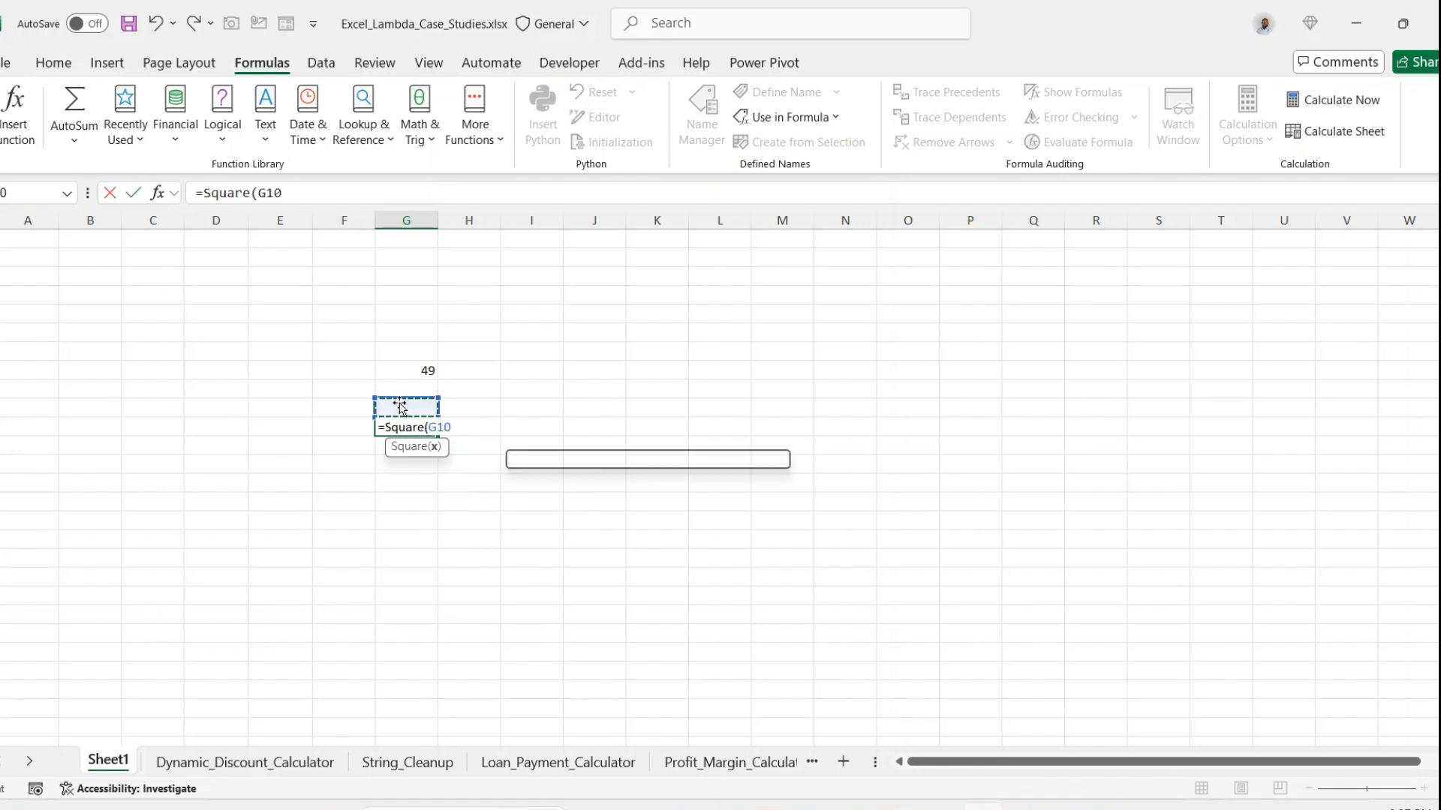
pyautogui.press('Return')
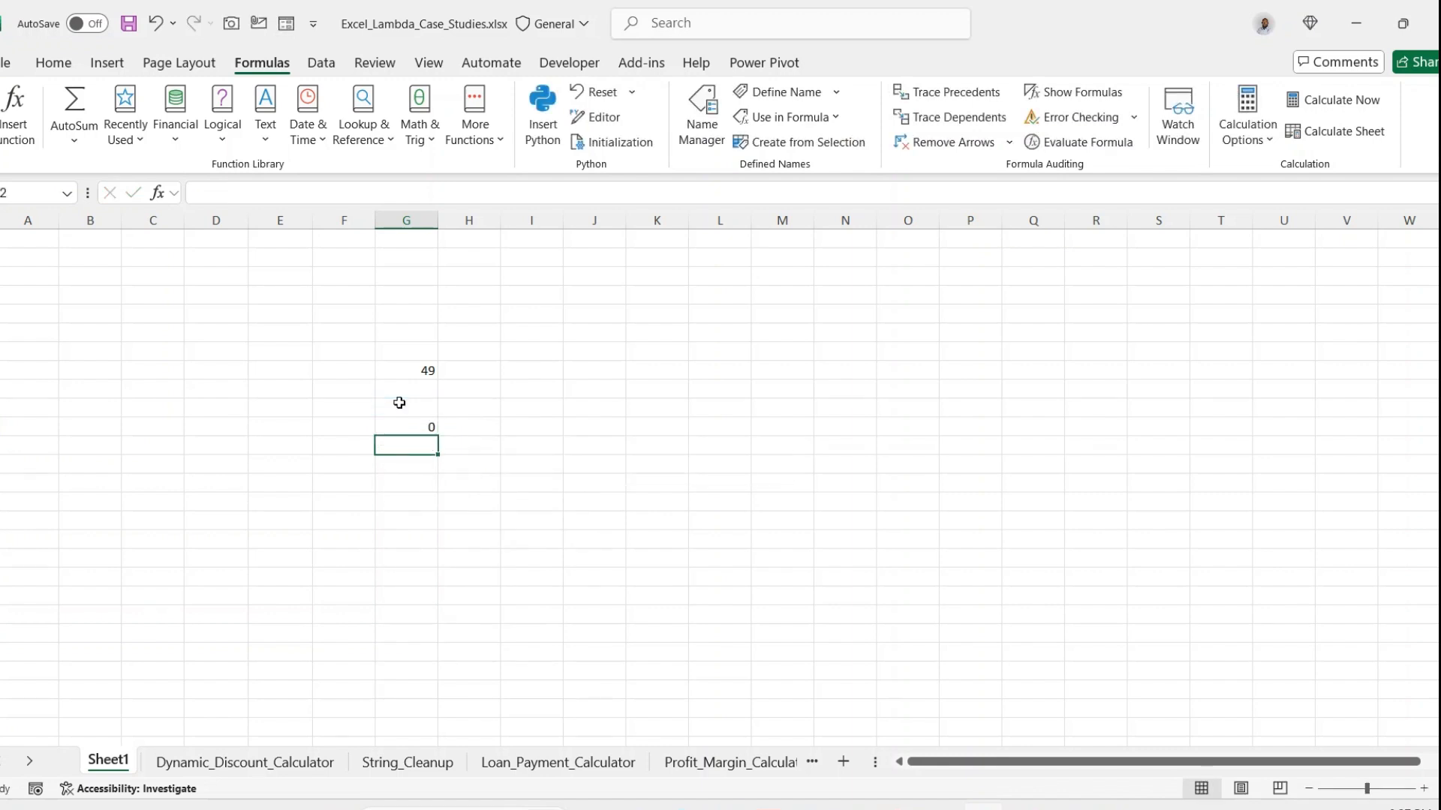
# Step: Enter 9 in G10 as the input for the Square formula below it
pyautogui.press('Up')
pyautogui.press('Up')
pyautogui.write('9')
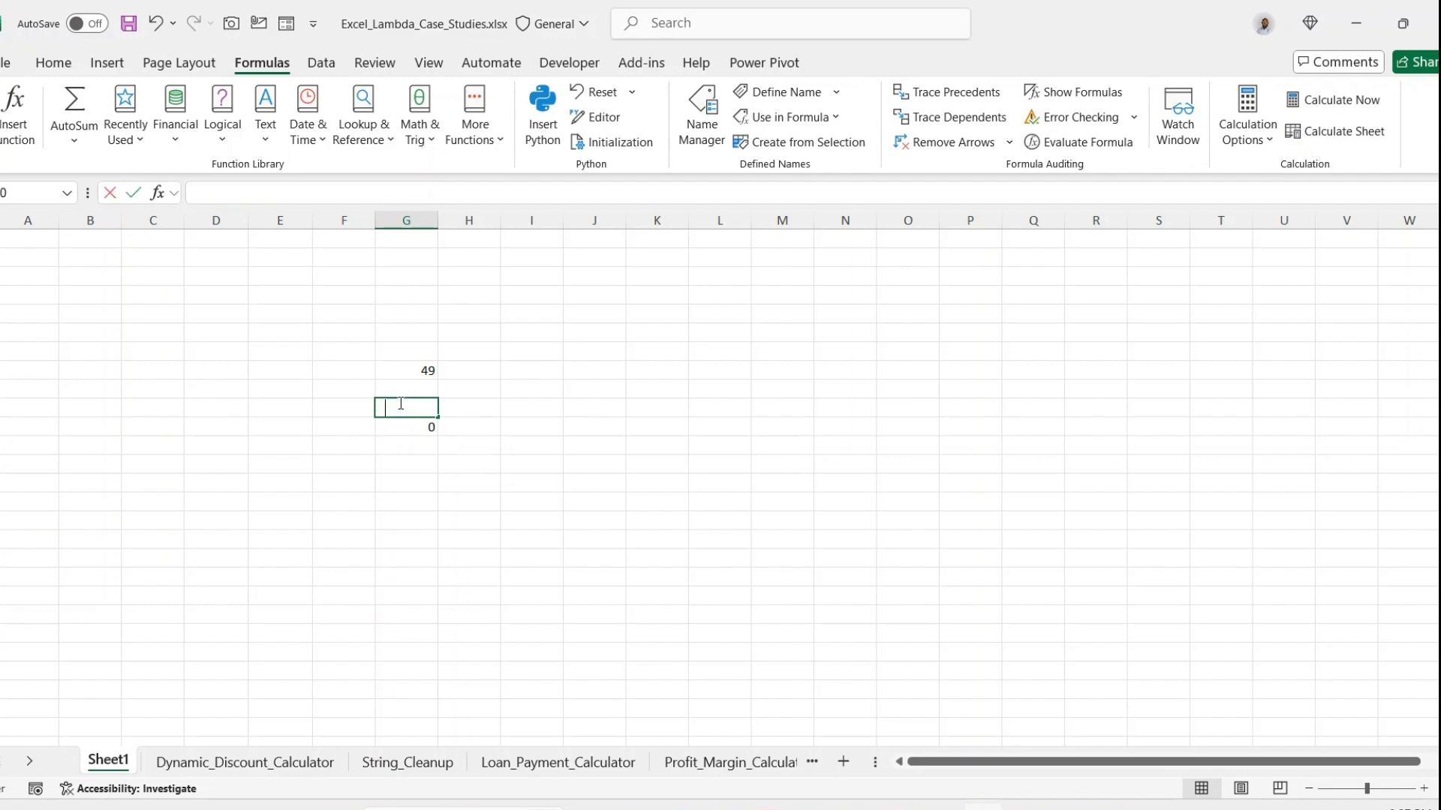
pyautogui.press('Return')
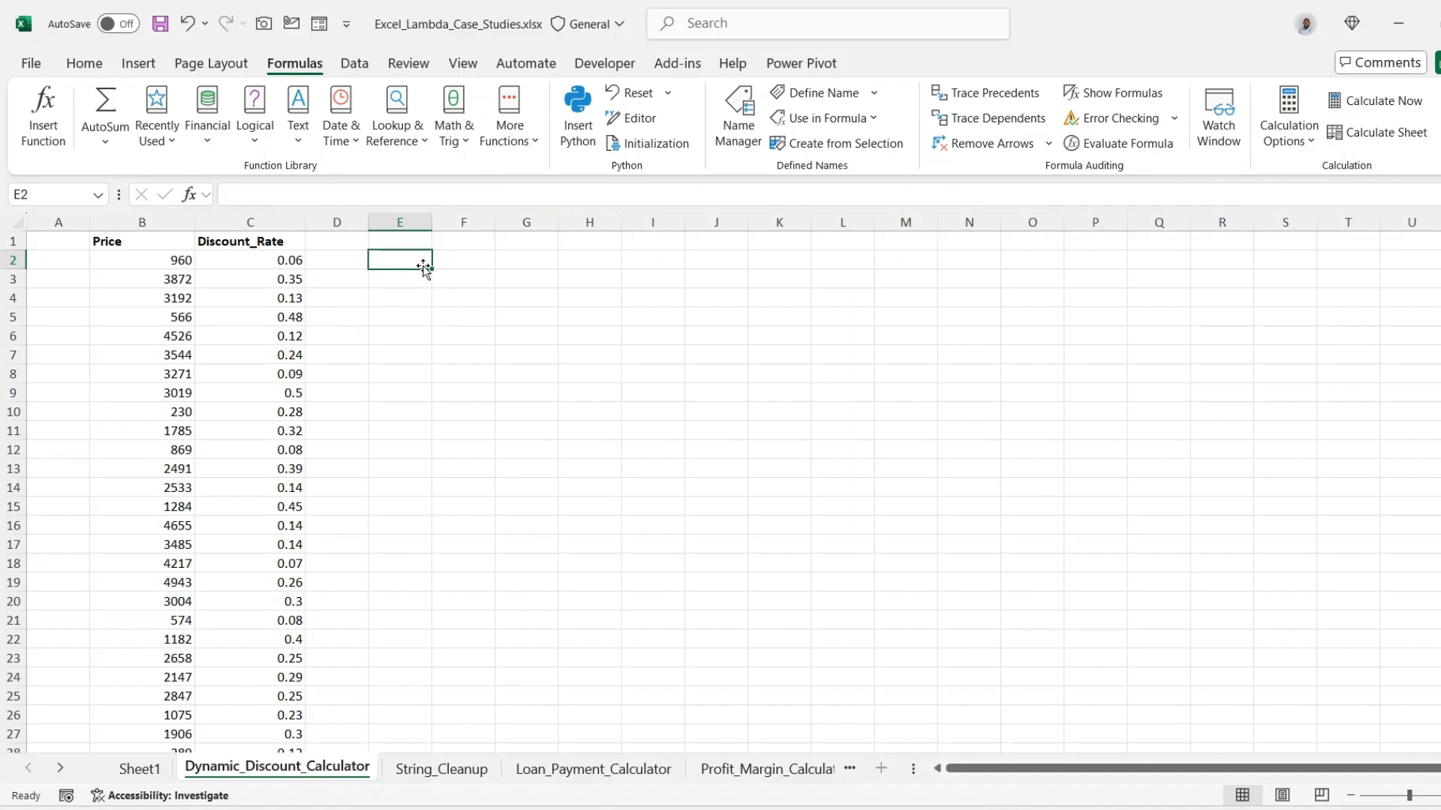
# Step: Start a LAMBDA formula in E2 with the parameters price and discount
pyautogui.write('=')
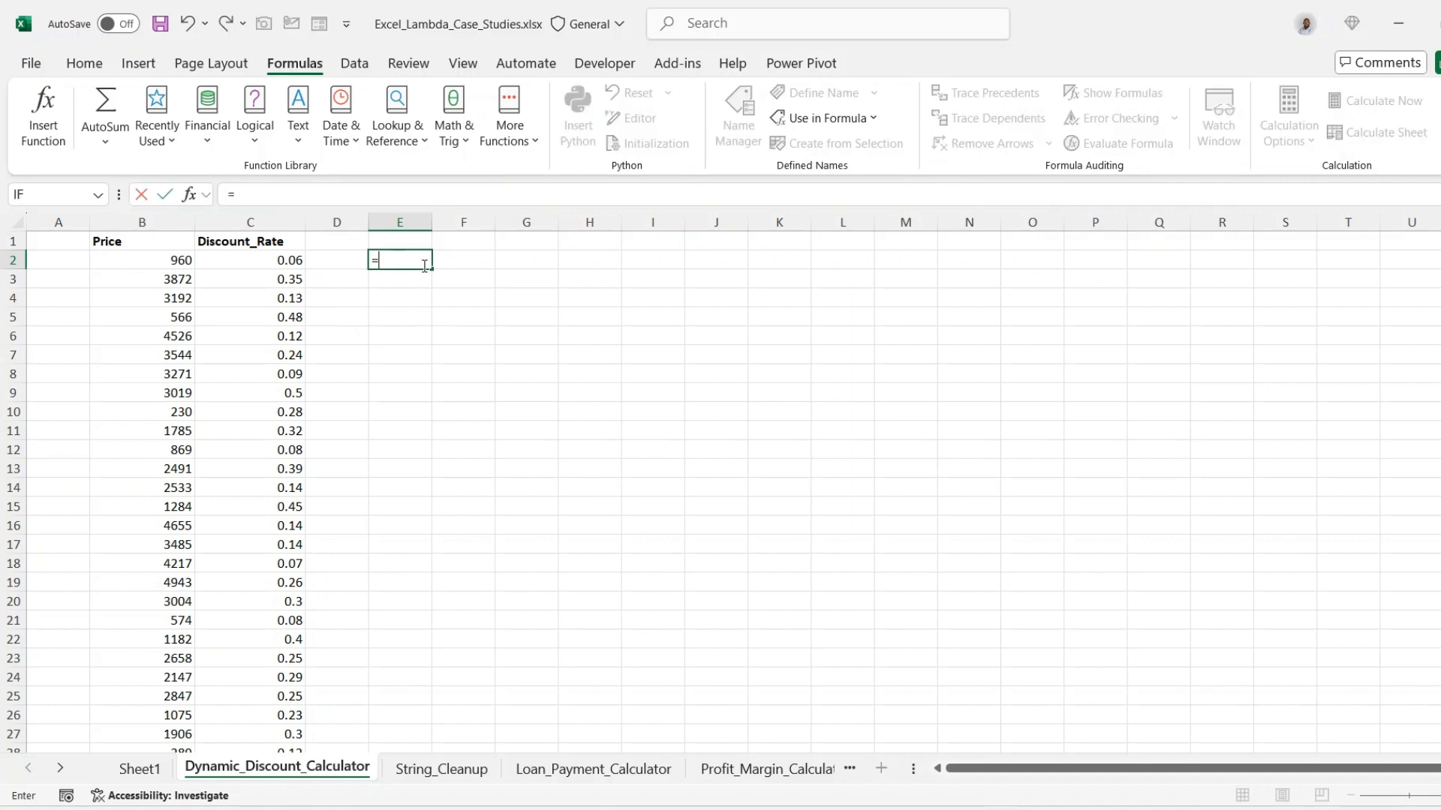
pyautogui.write('lamb')
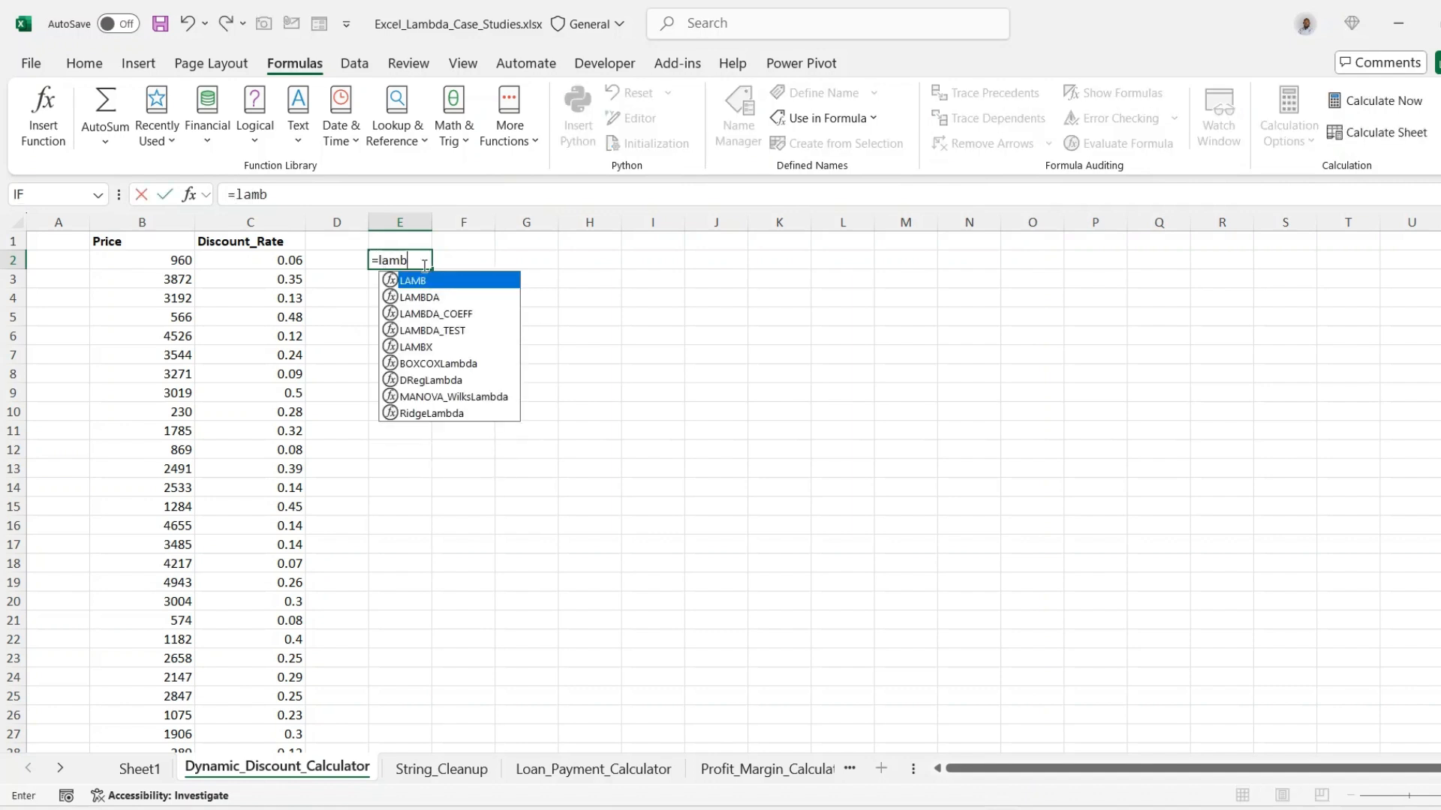
pyautogui.press('Down')
pyautogui.press('Tab')
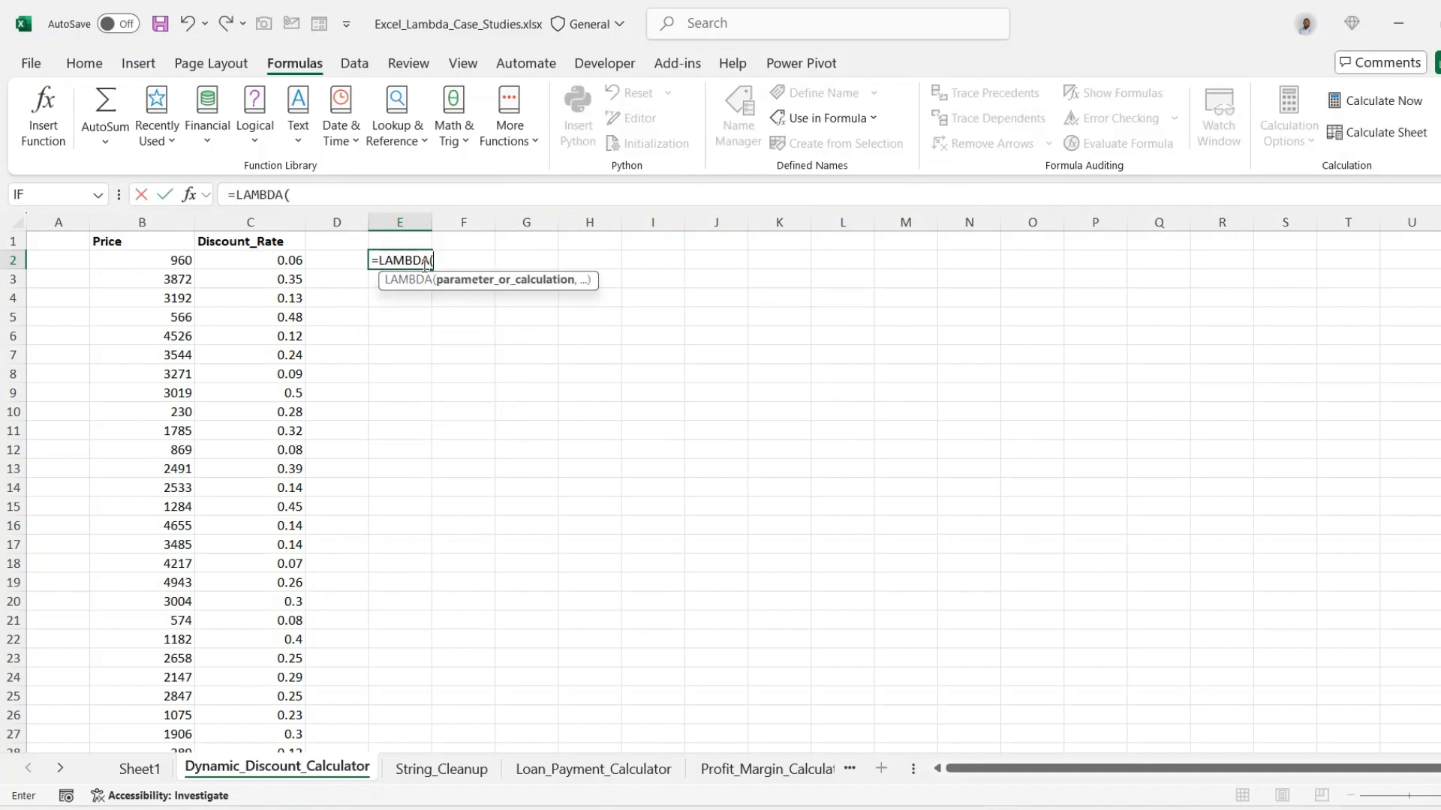
pyautogui.write('price, di')
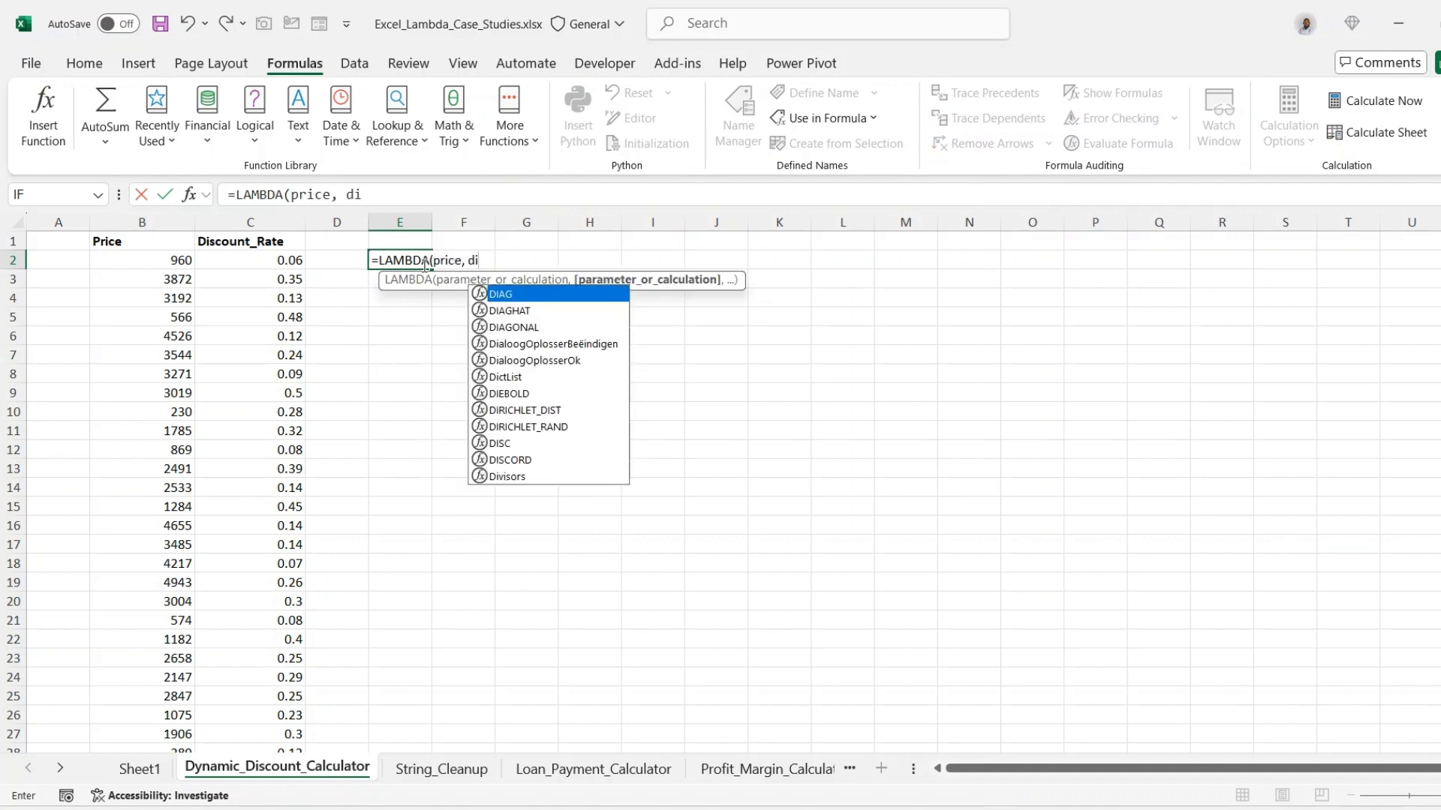
pyautogui.write('scount')
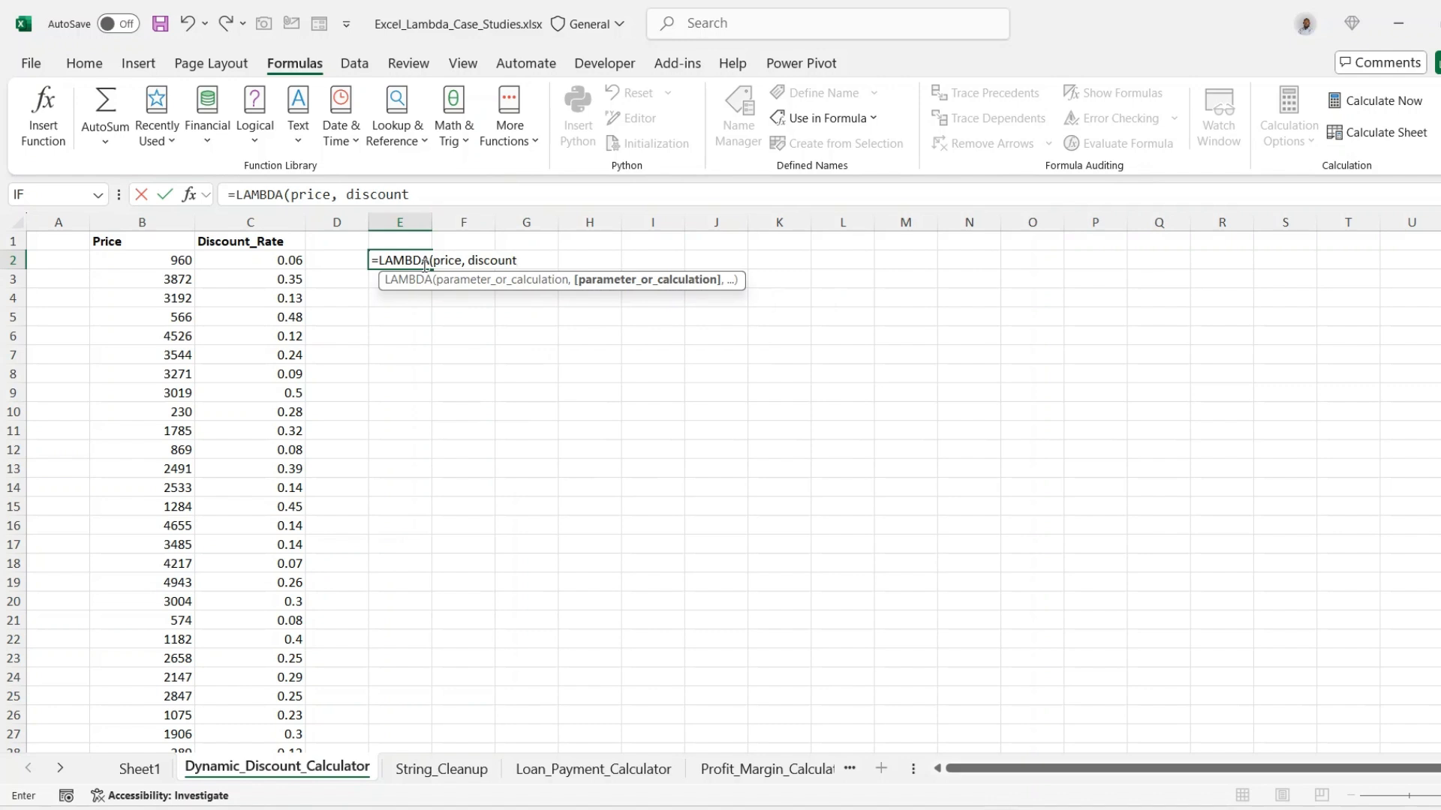
pyautogui.write(',')
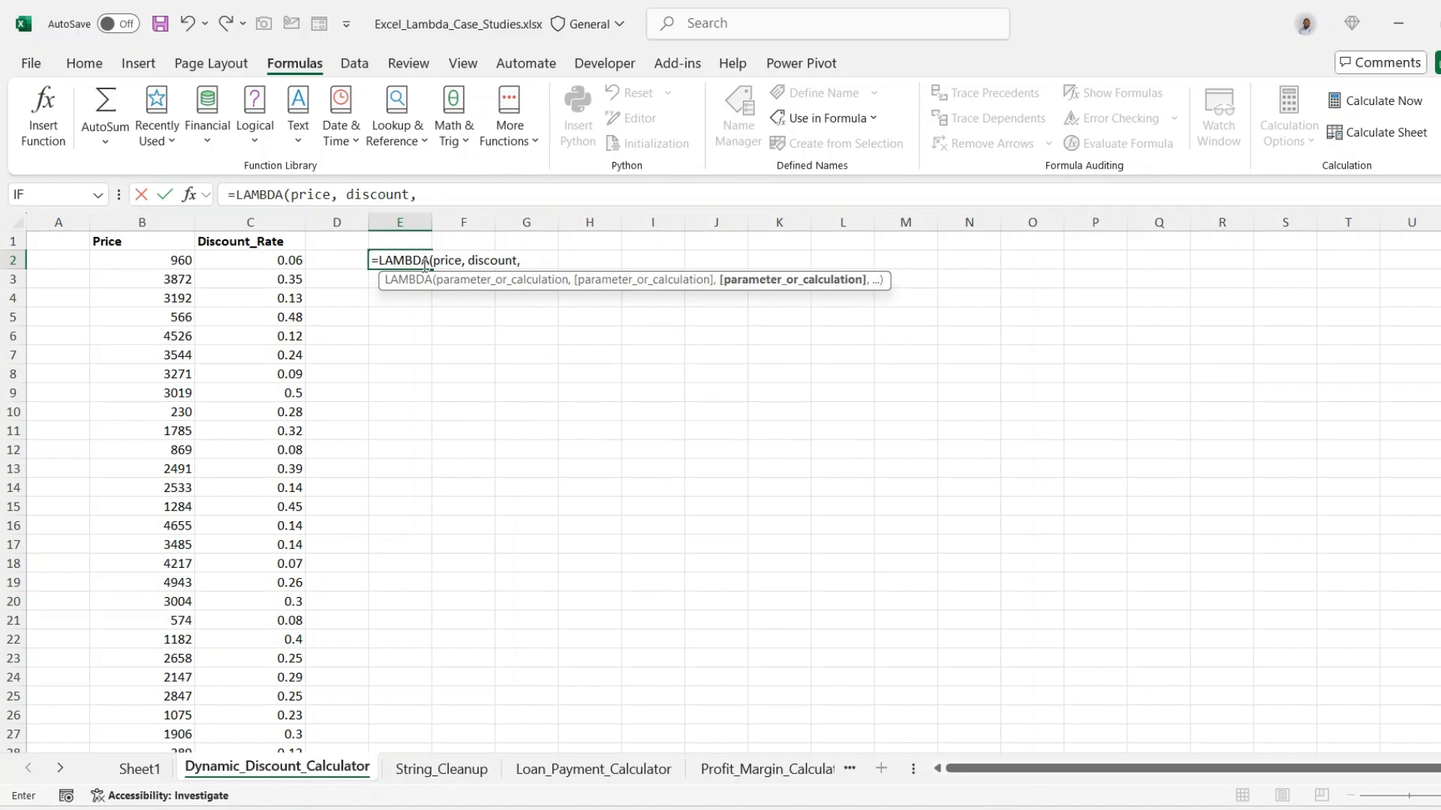
# Step: Complete the LAMBDA formula with the calculation price * (1- discount) and its closing parentheses
pyautogui.write(' price')
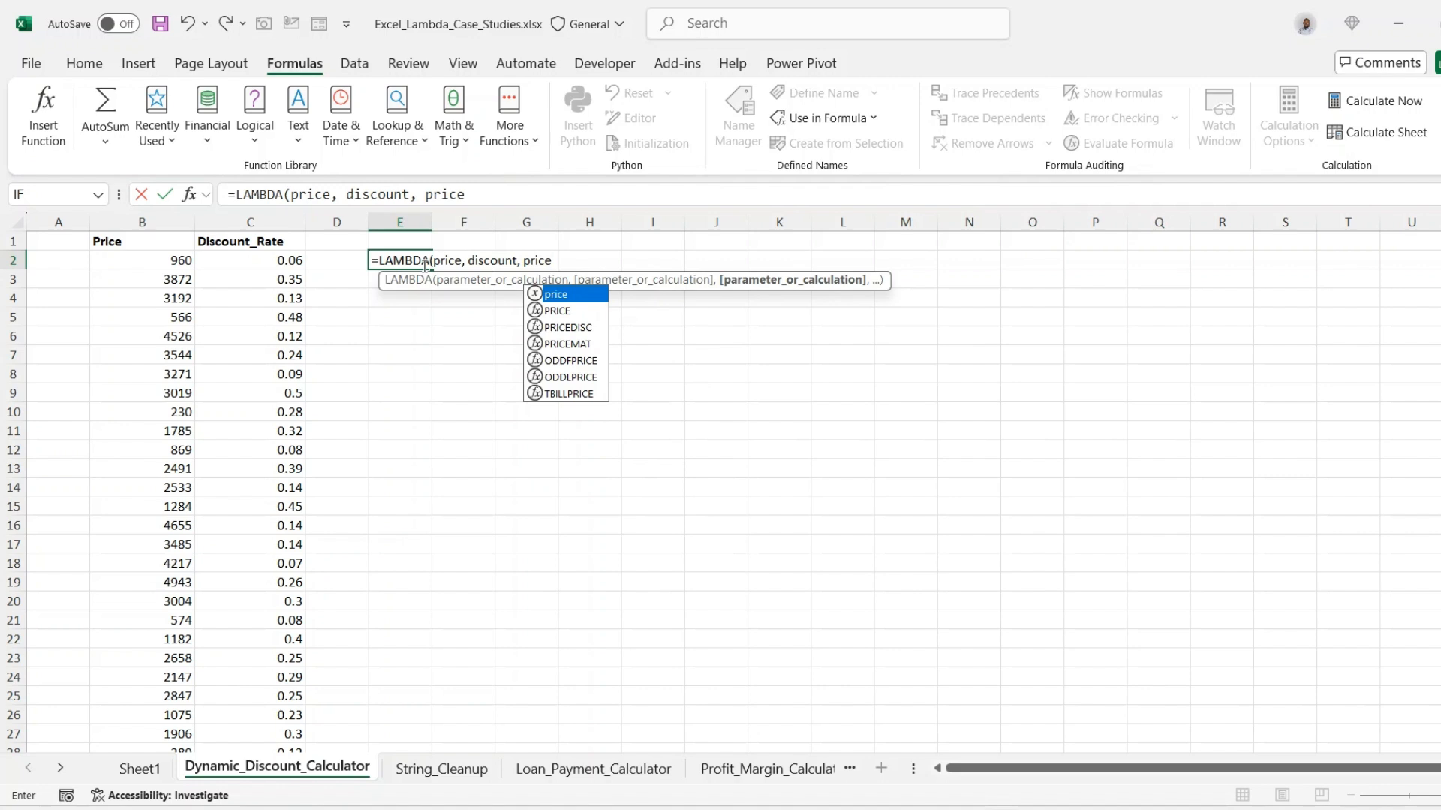
pyautogui.write(' *')
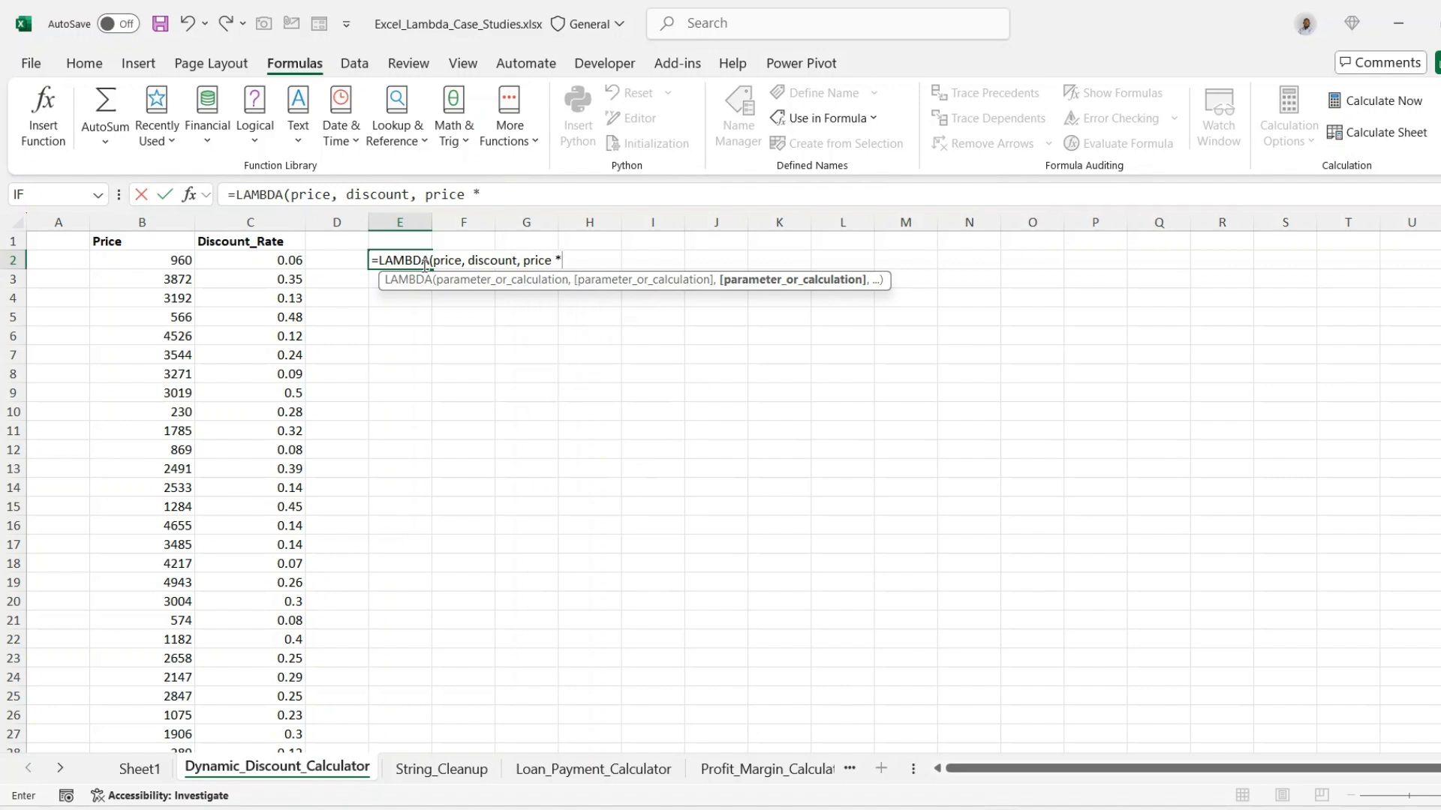
pyautogui.write(' (')
pyautogui.write('1-')
pyautogui.write(' disc')
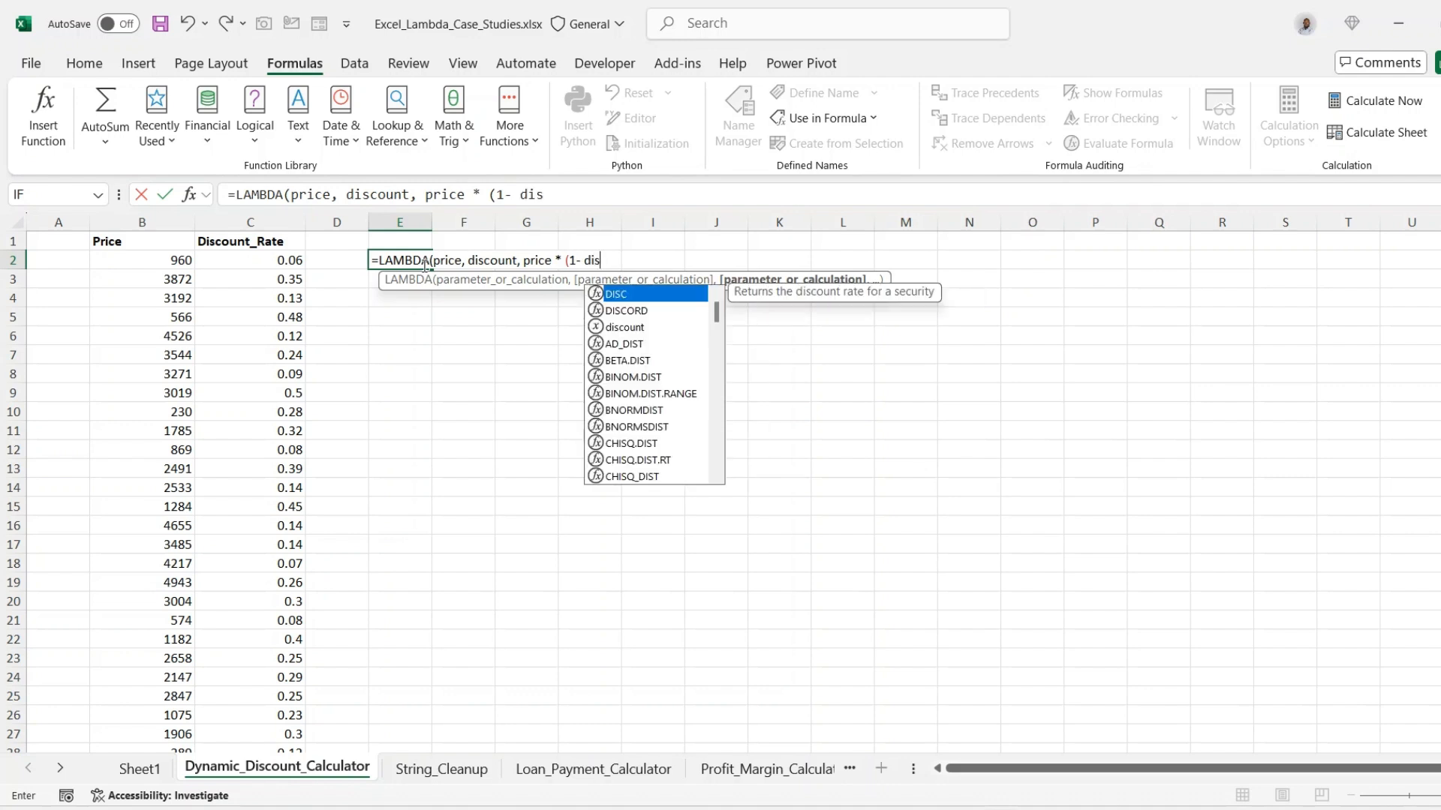
pyautogui.press('Down')
pyautogui.press('Down')
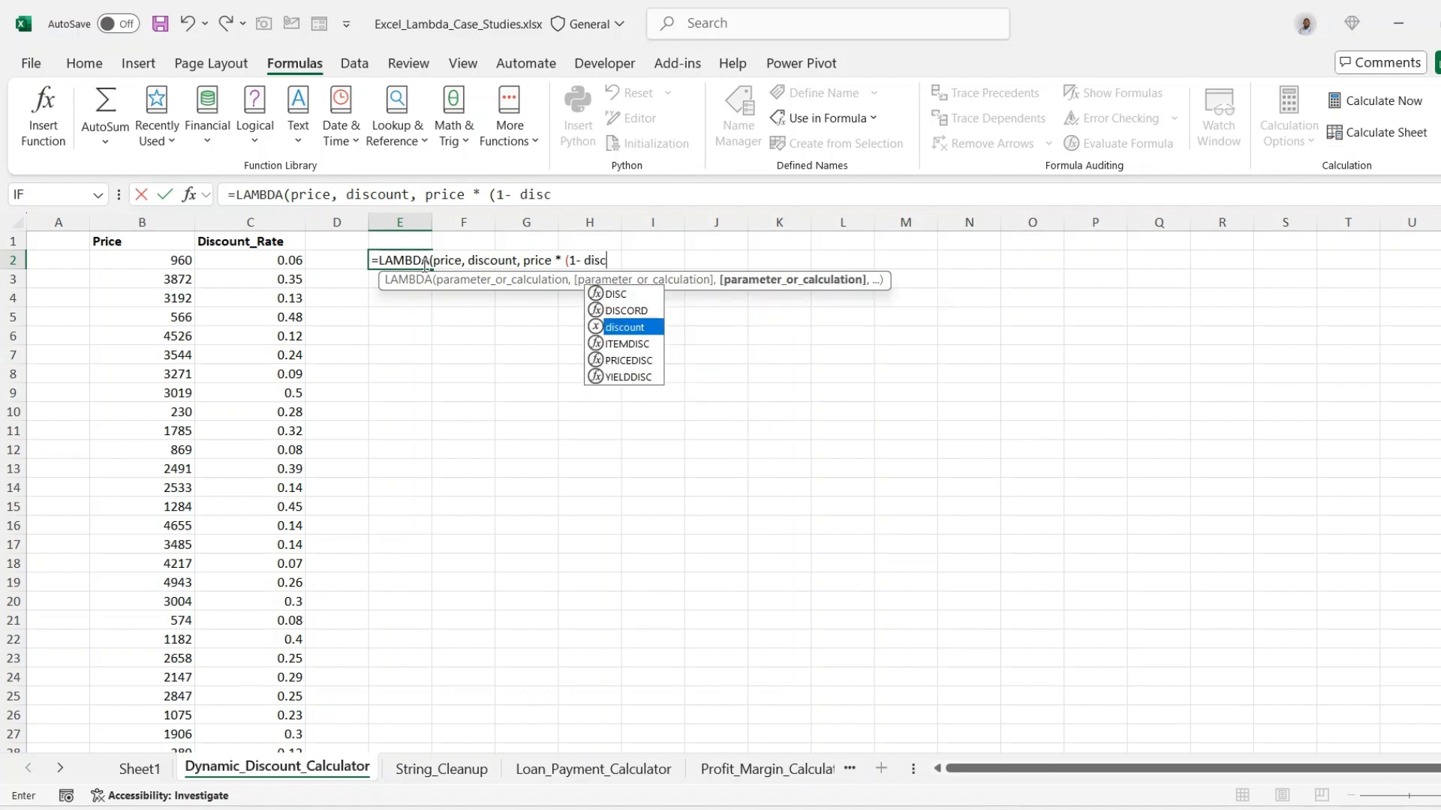
pyautogui.press('Tab')
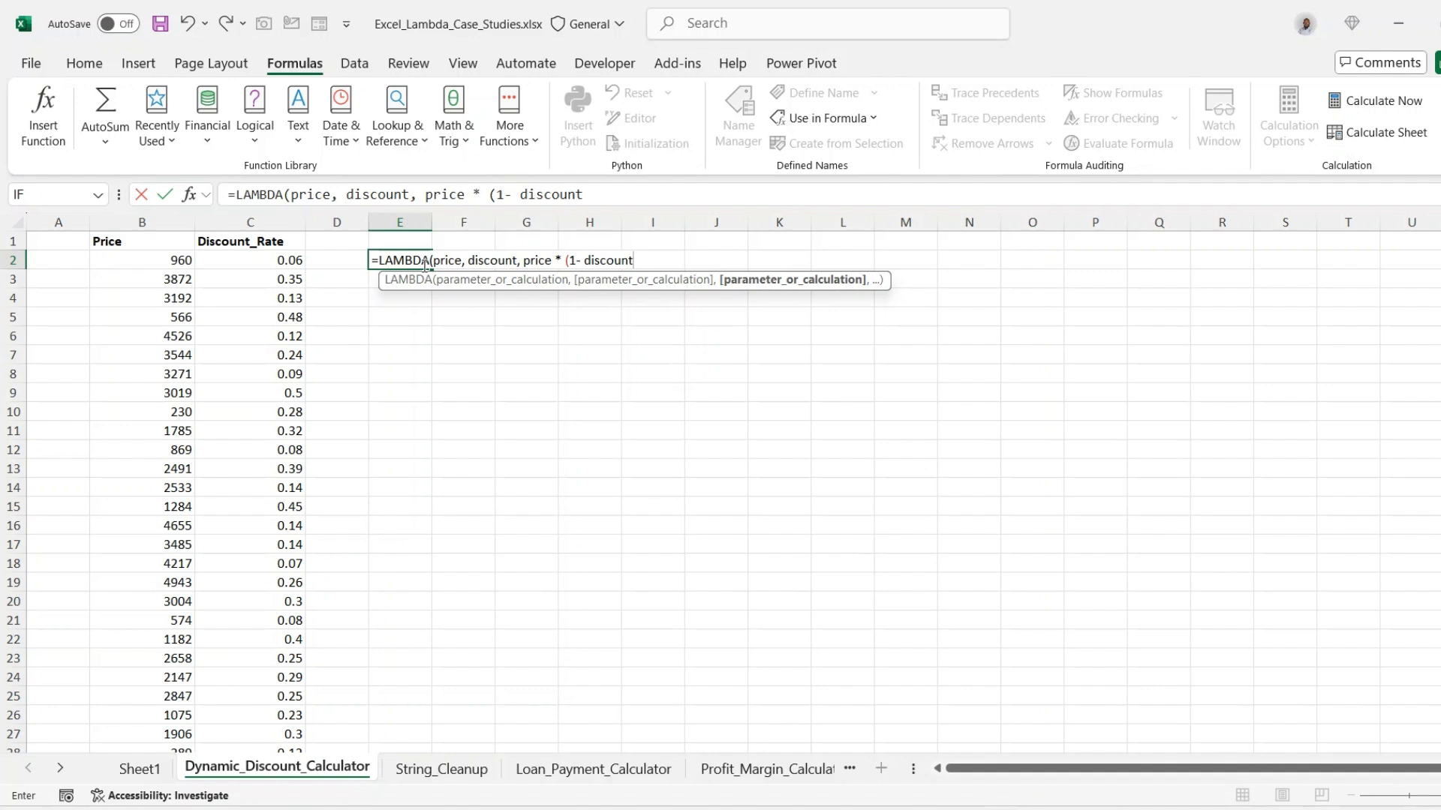
pyautogui.write('))')
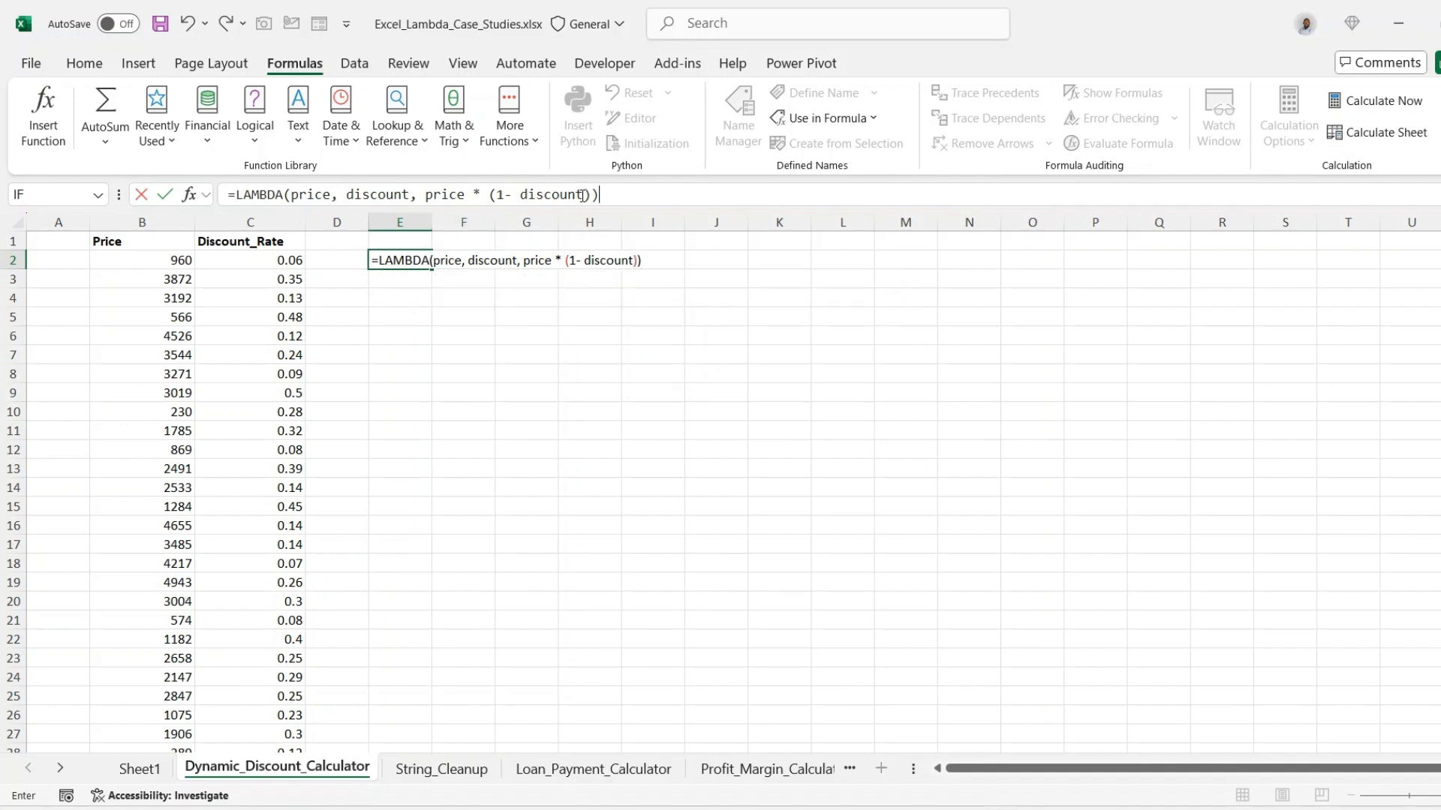
# Step: Cut the entire LAMBDA formula from E2 and exit the cell, leaving it empty
pyautogui.moveTo(600, 195); pyautogui.dragTo(184, 194)
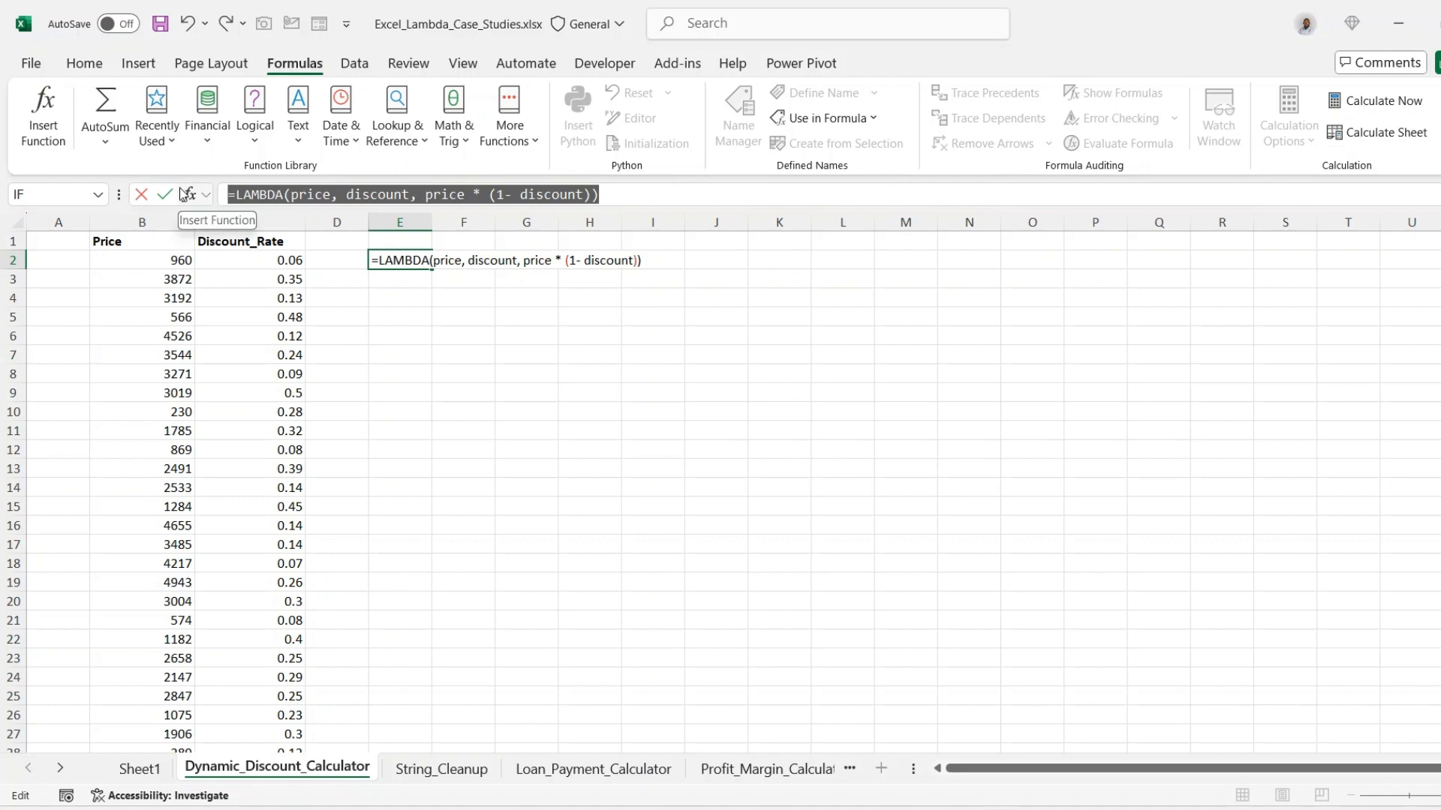
pyautogui.hotkey('ctrl', 'x')
pyautogui.press('Escape')
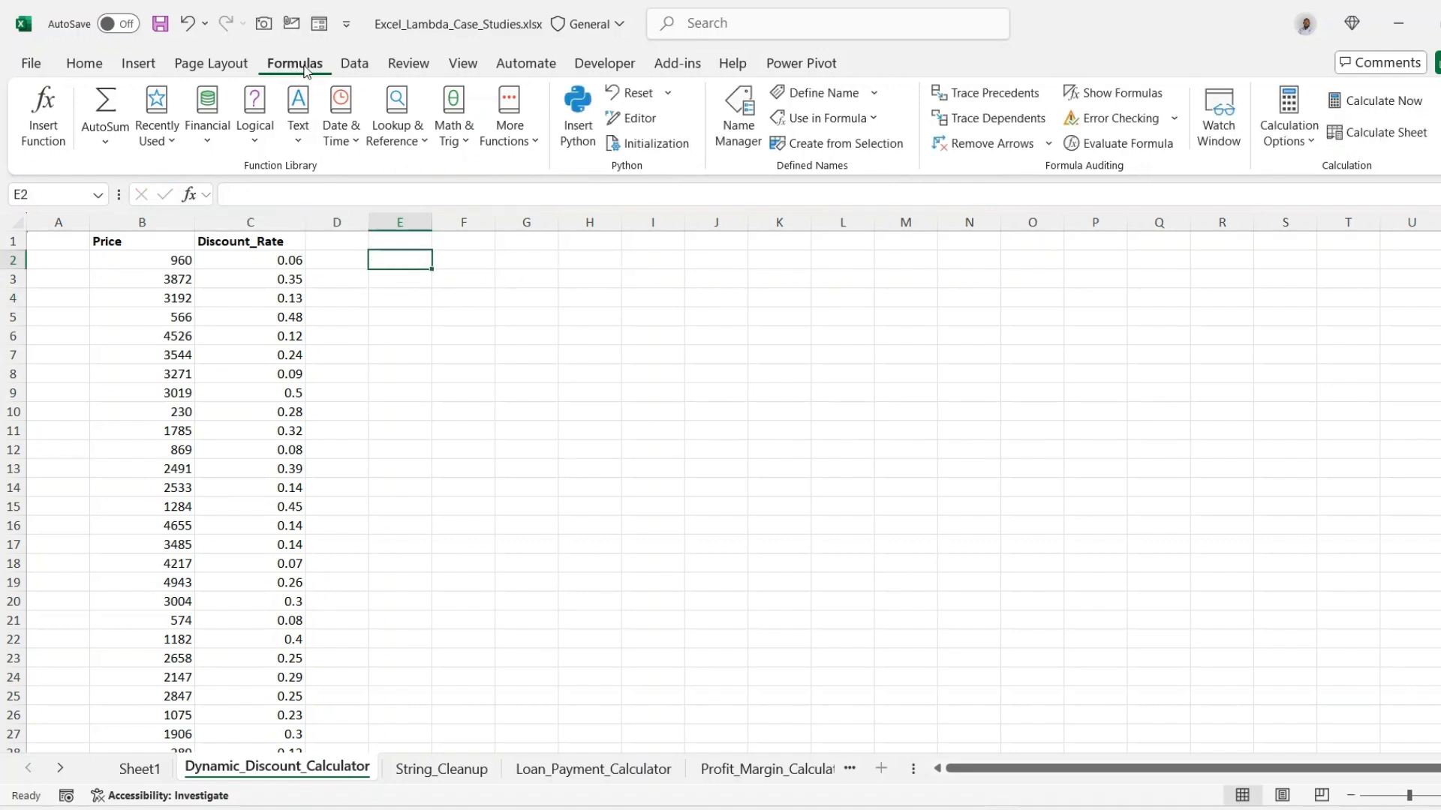
# Step: Start a new defined name in the Name Manager and name it DiscountPrice
pyautogui.click(741, 145)
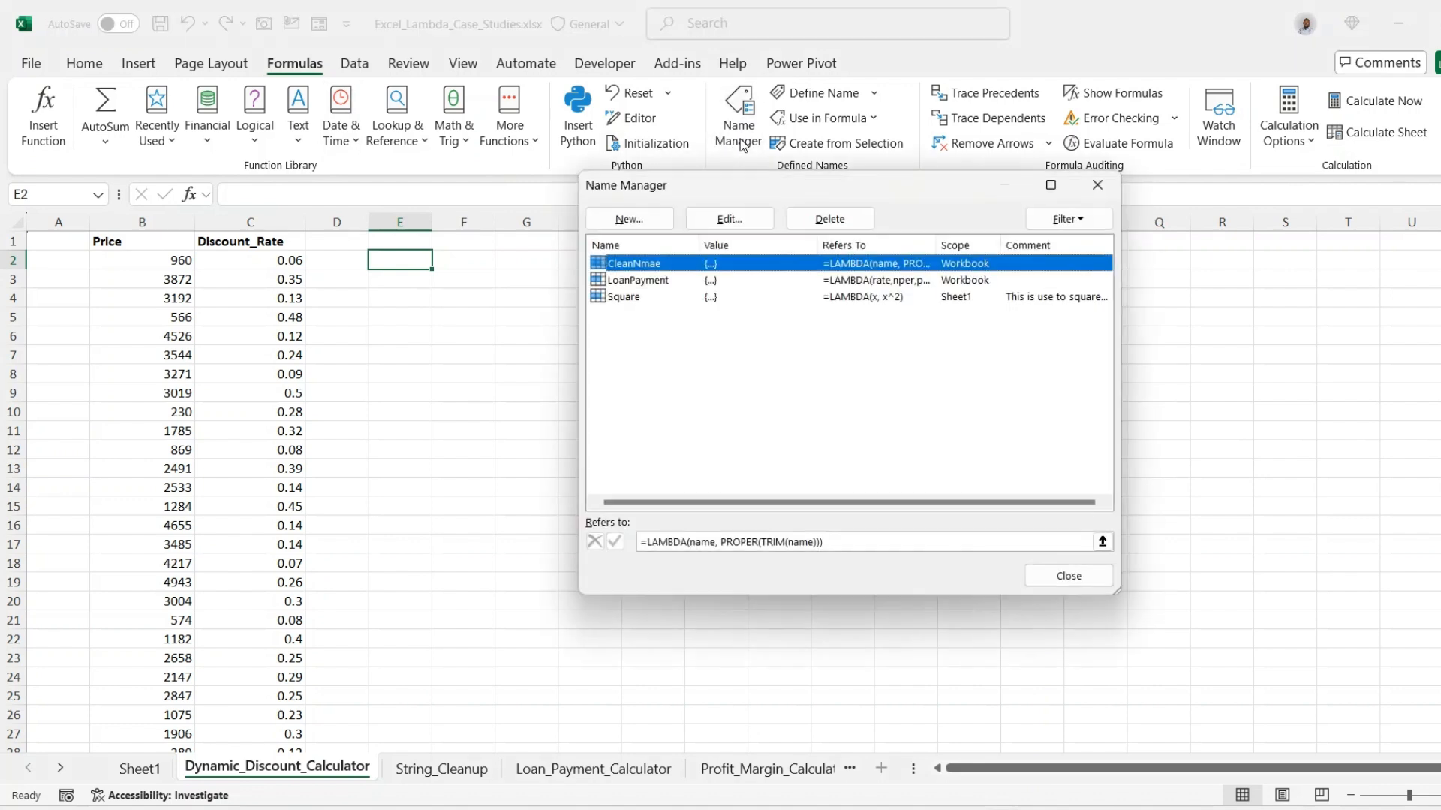
pyautogui.moveTo(742, 191); pyautogui.dragTo(700, 188)
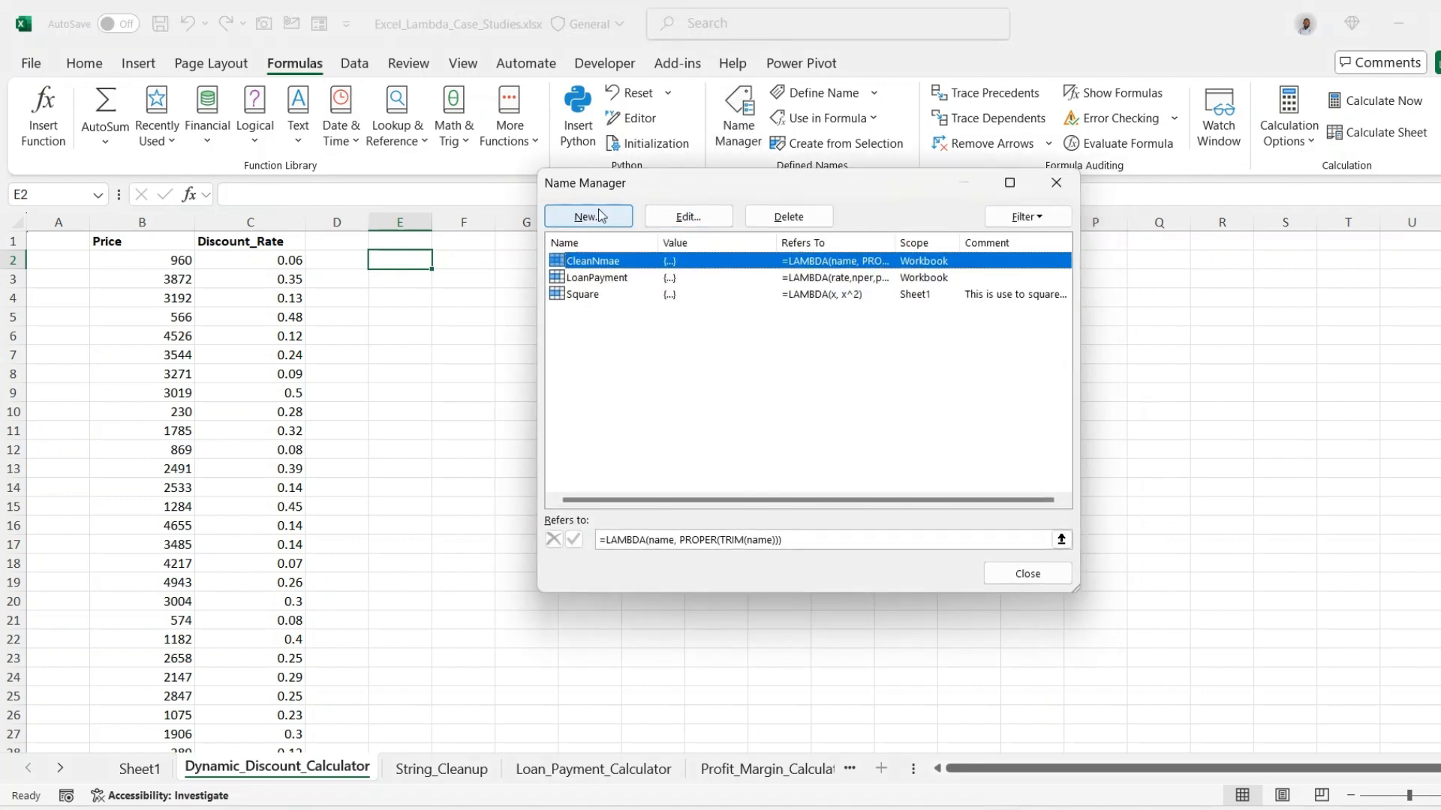
pyautogui.click(593, 215)
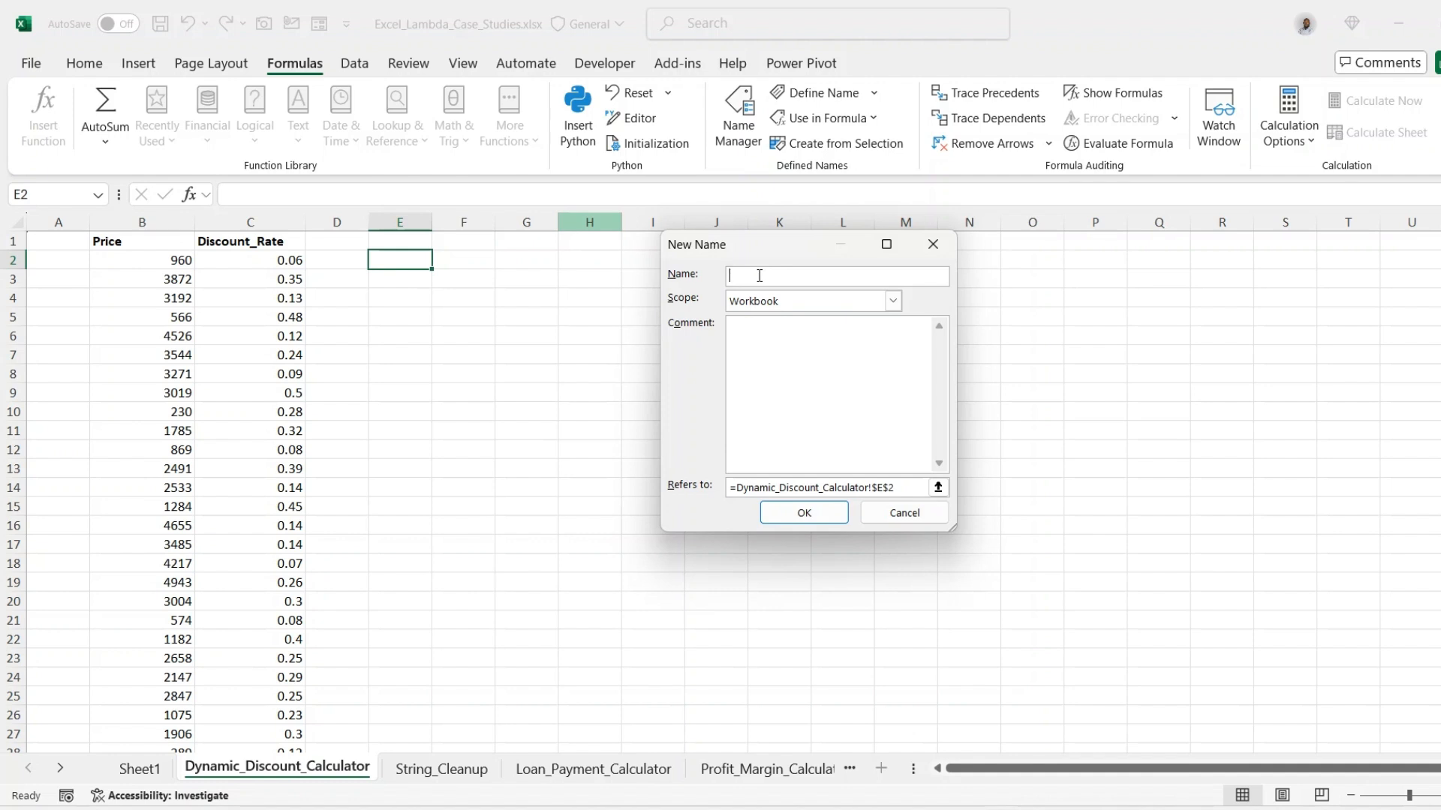
pyautogui.write('DiscountPrice')
# Step: Replace the DiscountPrice name's default cell reference with the cut LAMBDA formula
pyautogui.click(909, 484)
pyautogui.press('BackSpace')
pyautogui.press('BackSpace')
pyautogui.press('BackSpace')
pyautogui.press('BackSpace')
pyautogui.press('BackSpace')
pyautogui.press('BackSpace')
pyautogui.press('BackSpace')
pyautogui.press('BackSpace')
pyautogui.press('BackSpace')
pyautogui.press('BackSpace')
pyautogui.press('BackSpace')
pyautogui.press('BackSpace')
pyautogui.press('BackSpace')
pyautogui.press('BackSpace')
pyautogui.press('BackSpace')
pyautogui.press('BackSpace')
pyautogui.press('BackSpace')
pyautogui.press('BackSpace')
pyautogui.press('BackSpace')
pyautogui.press('BackSpace')
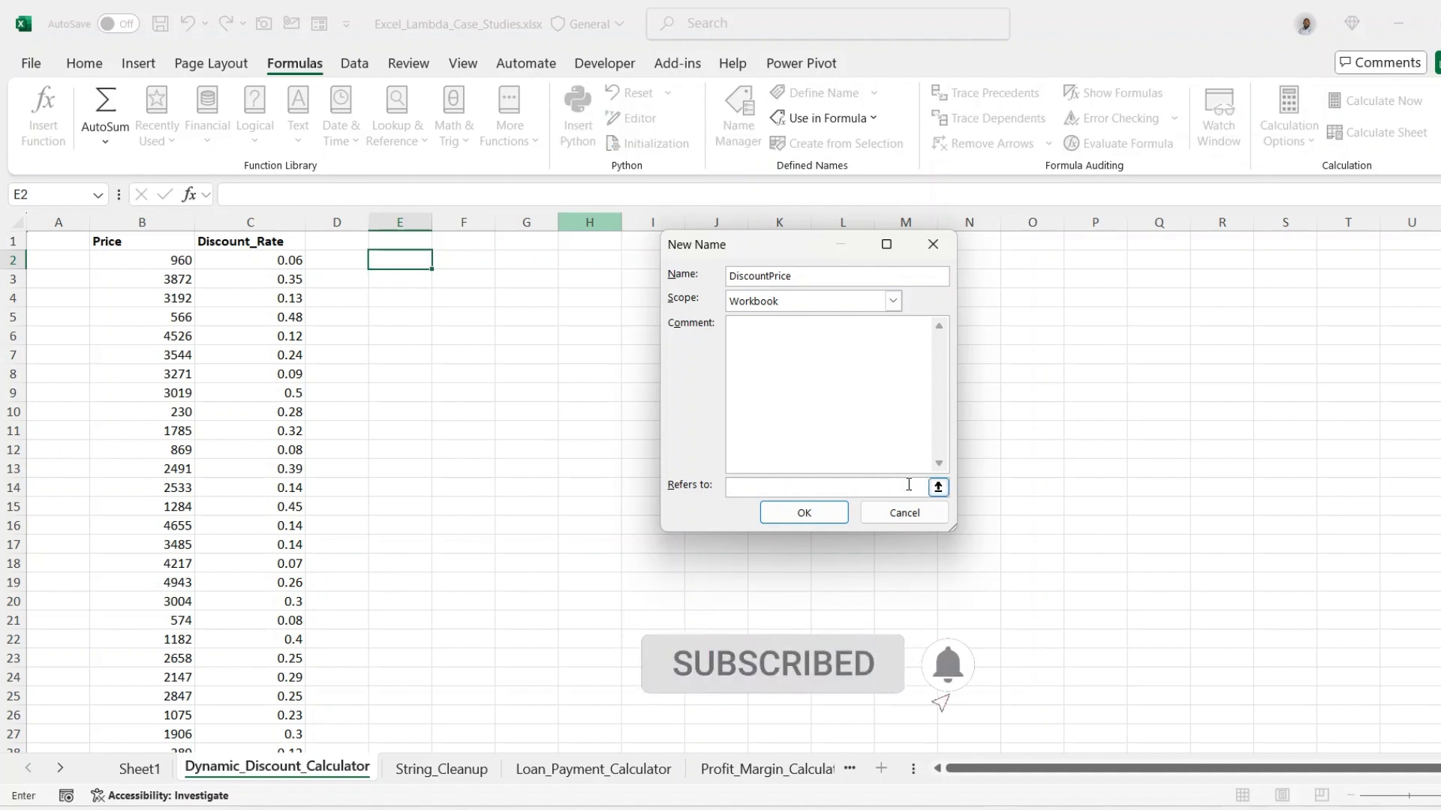
pyautogui.hotkey('ctrl', 'v')
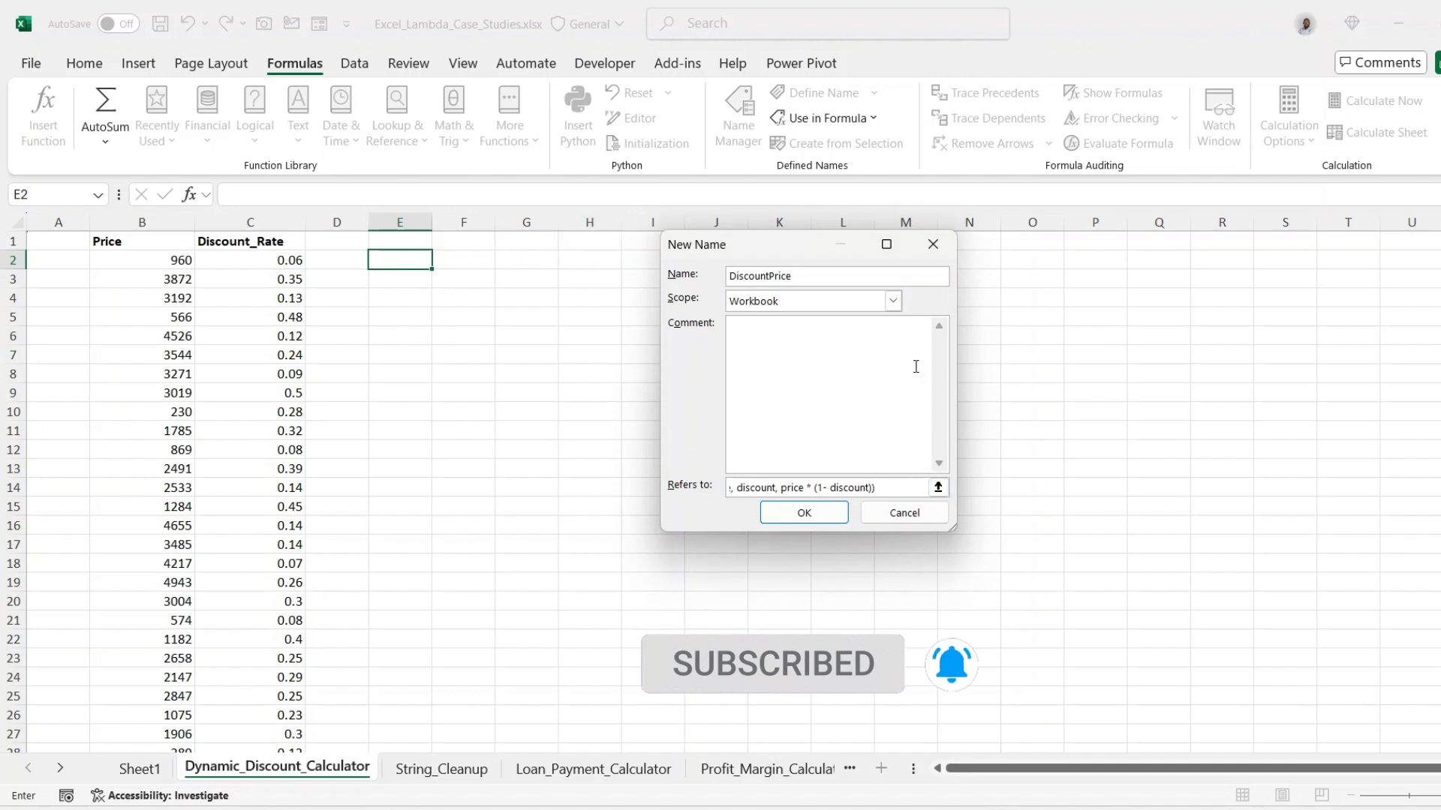
# Step: Add the comment "Calculates the discounted price based on the original price and discount percentage", save the name and close the Name Manager
pyautogui.click(782, 325)
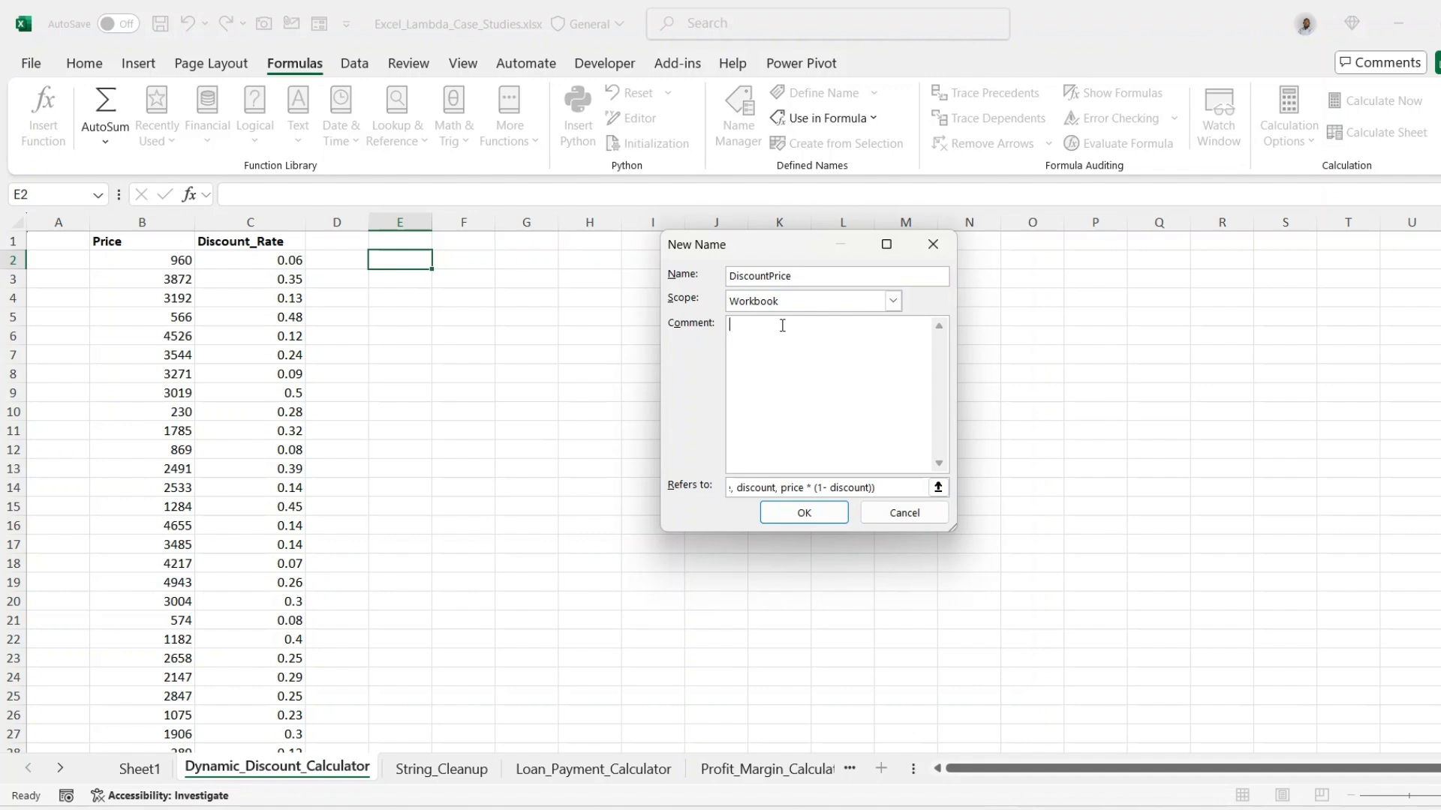
pyautogui.write('Calculates the discounted price based on the or')
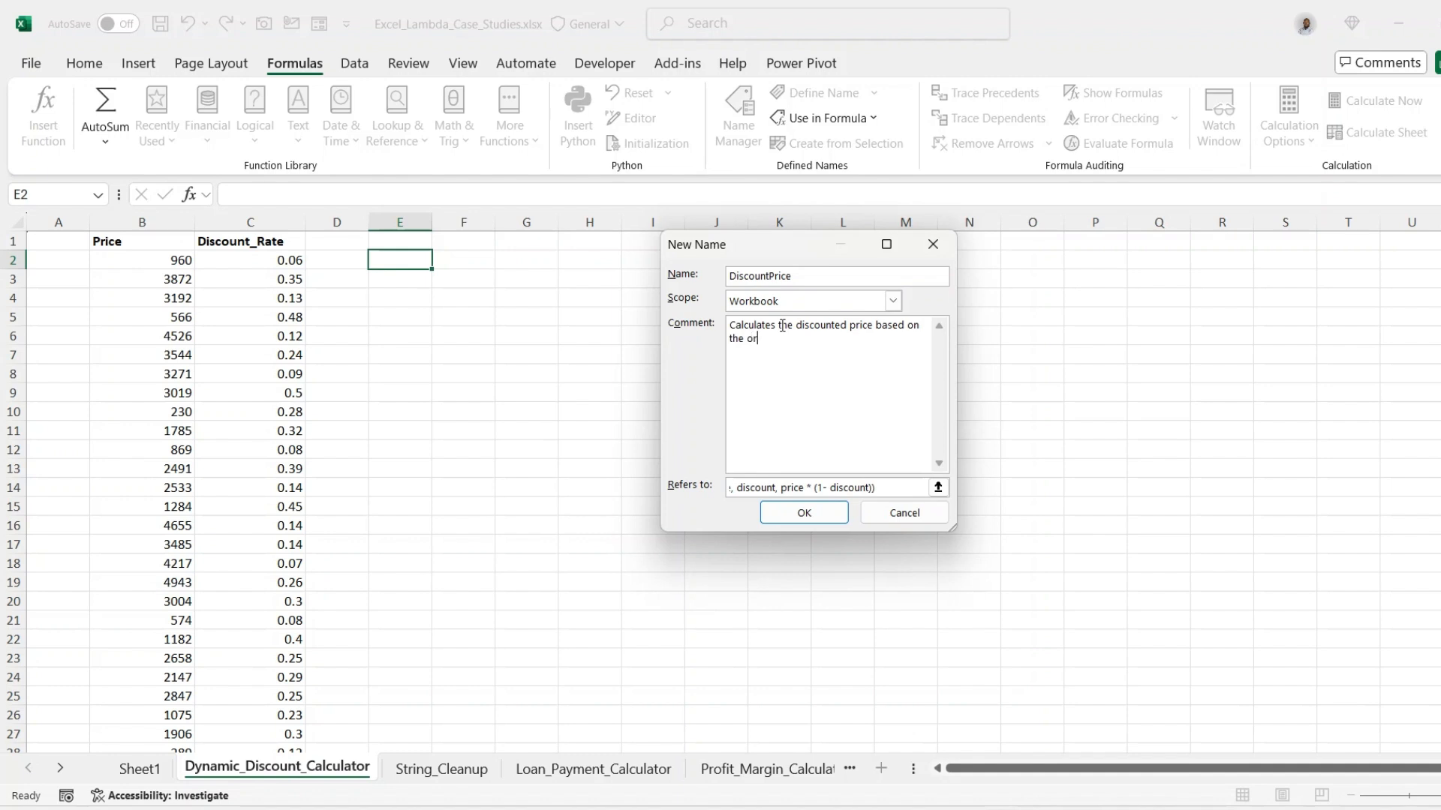
pyautogui.write('iginal price and discount percentate')
pyautogui.press('BackSpace')
pyautogui.write('ge')
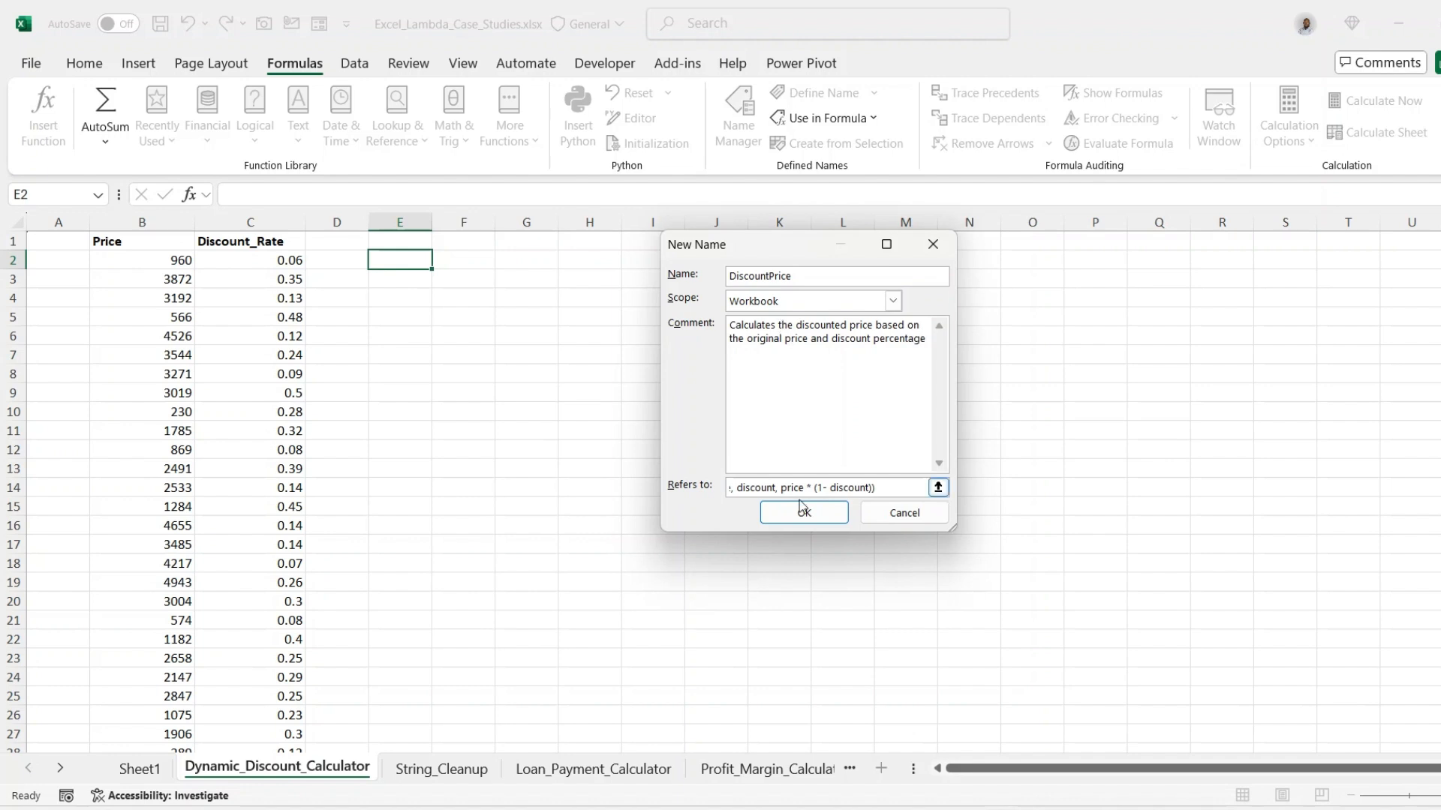
pyautogui.click(796, 519)
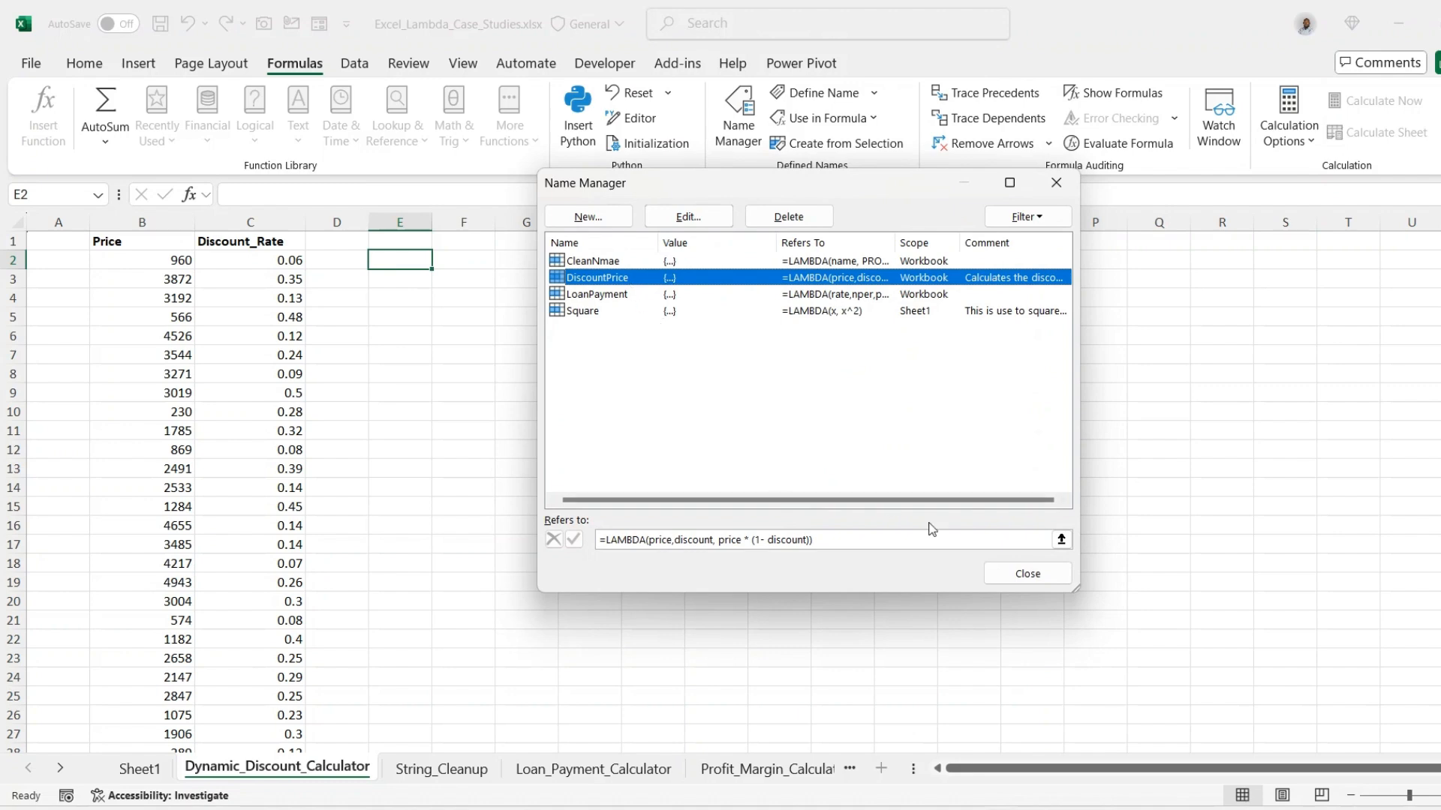
pyautogui.click(1025, 574)
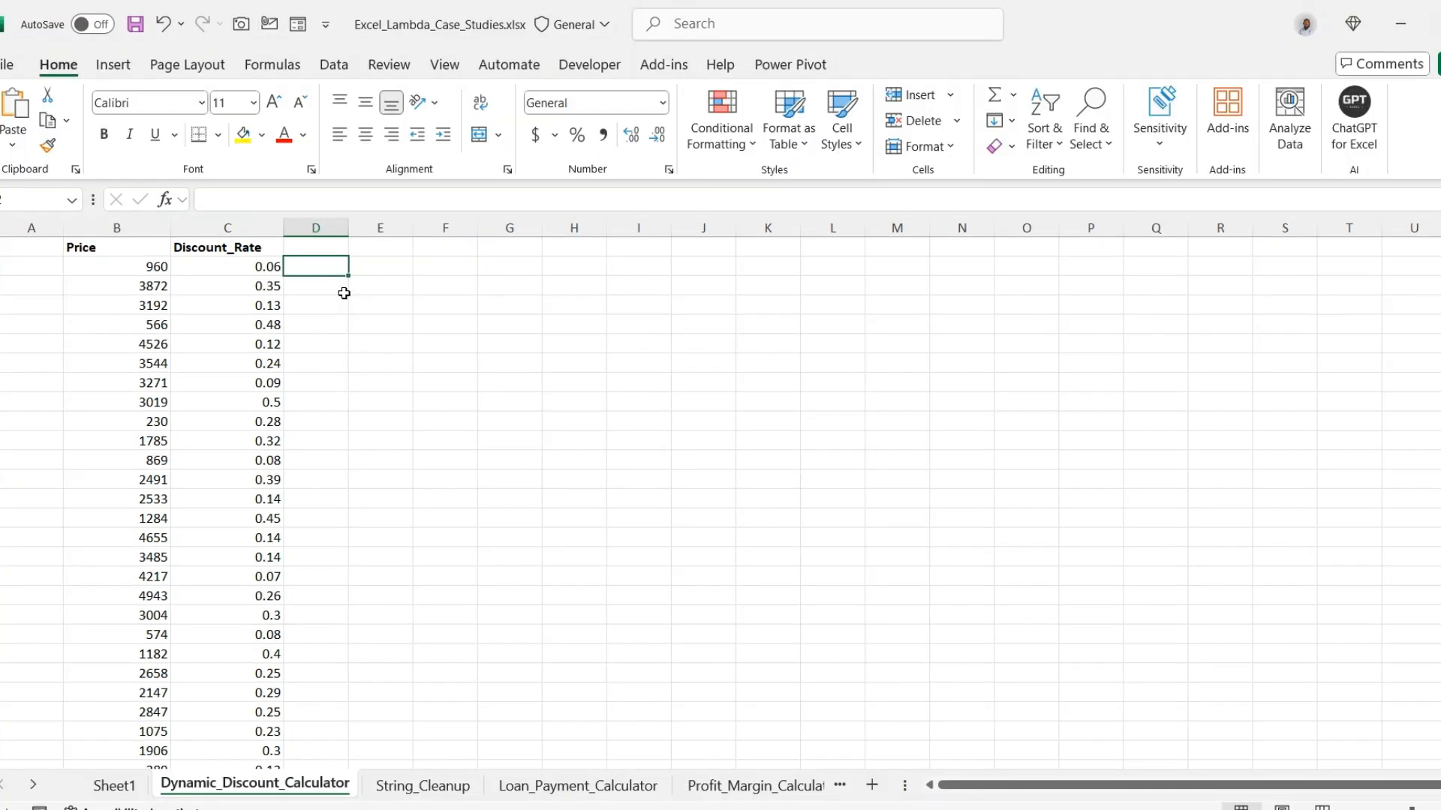
# Step: Enter =DiscountPrice(B2,C2) in D2 and fill it down column D beside the prices and discount rates
pyautogui.write('=')
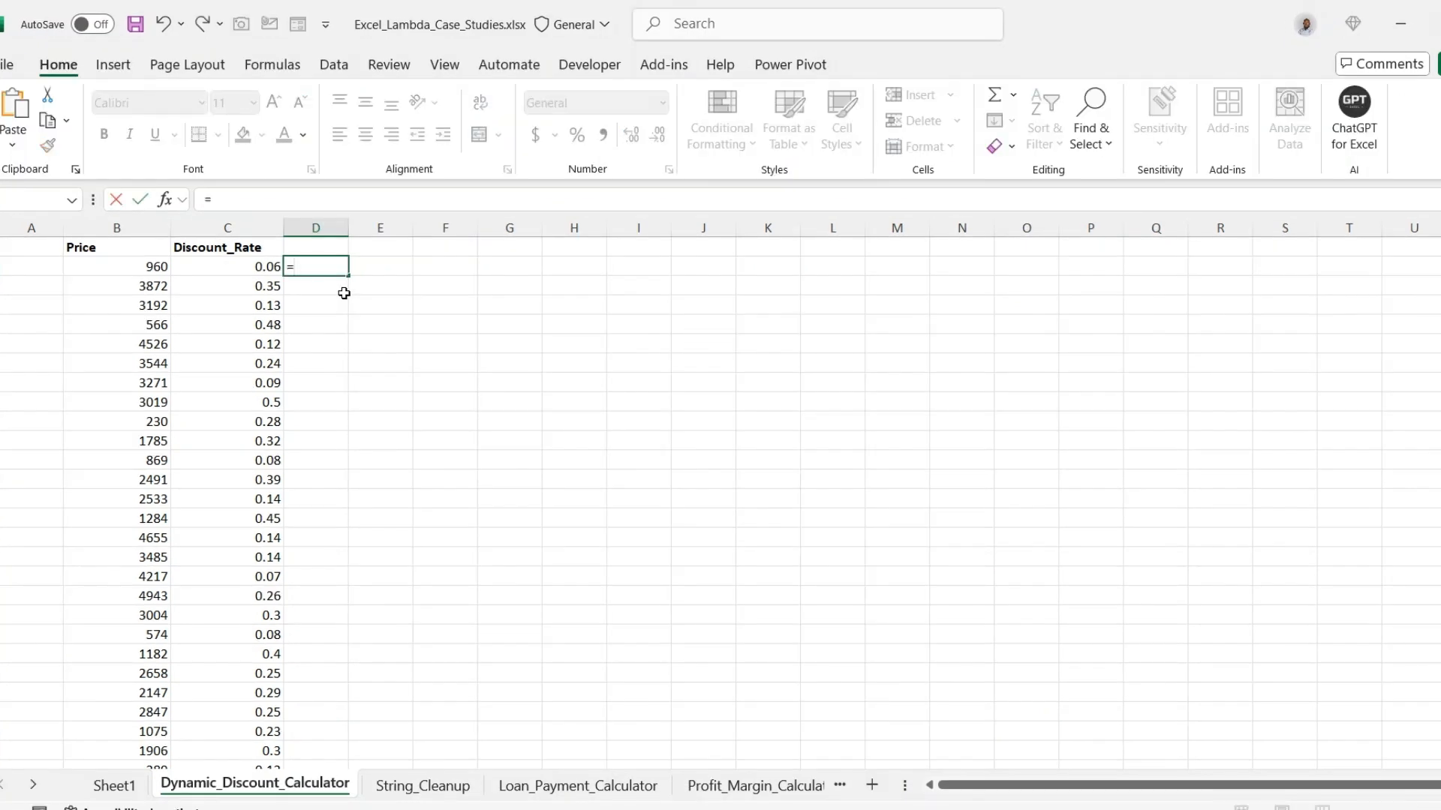
pyautogui.write('discount')
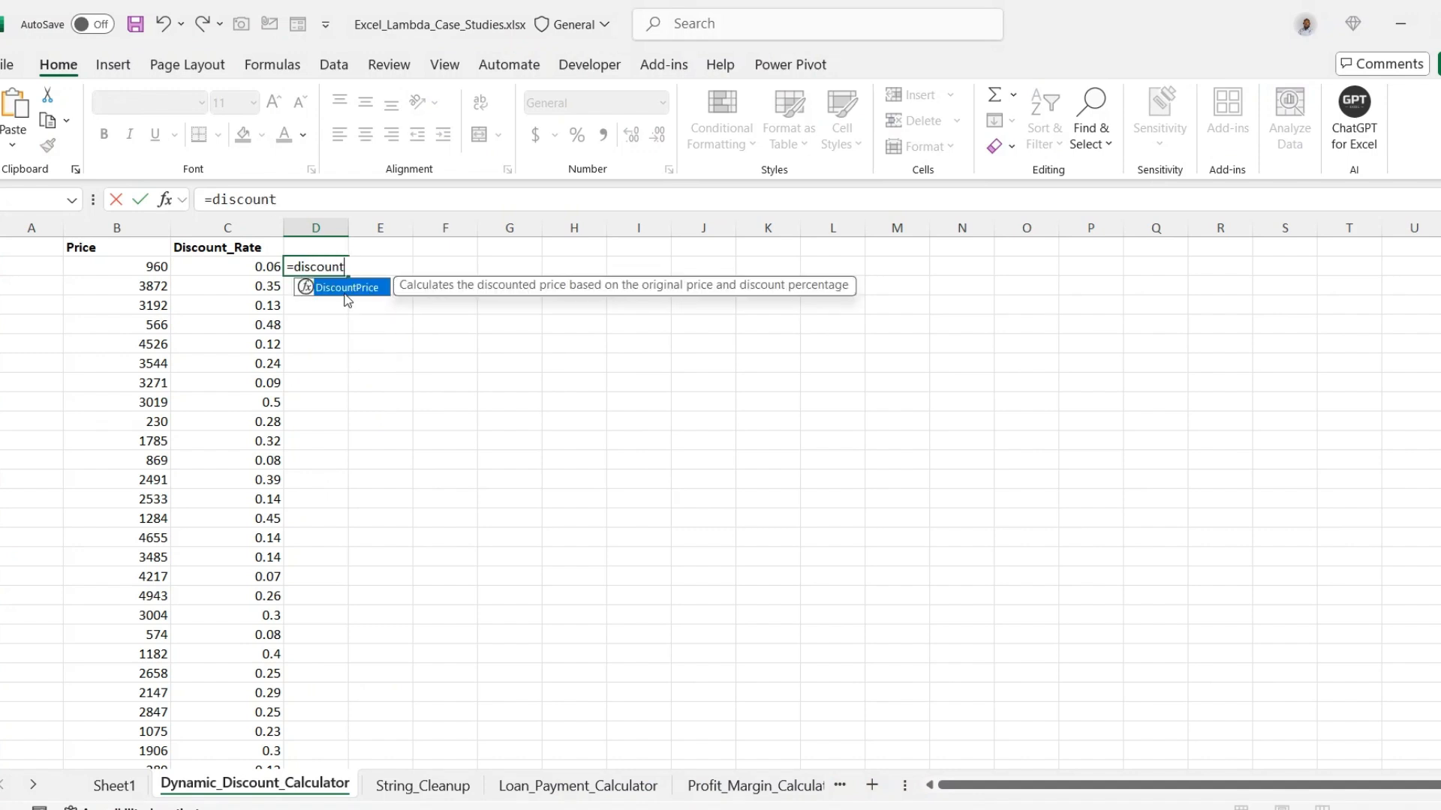
pyautogui.doubleClick(346, 291)
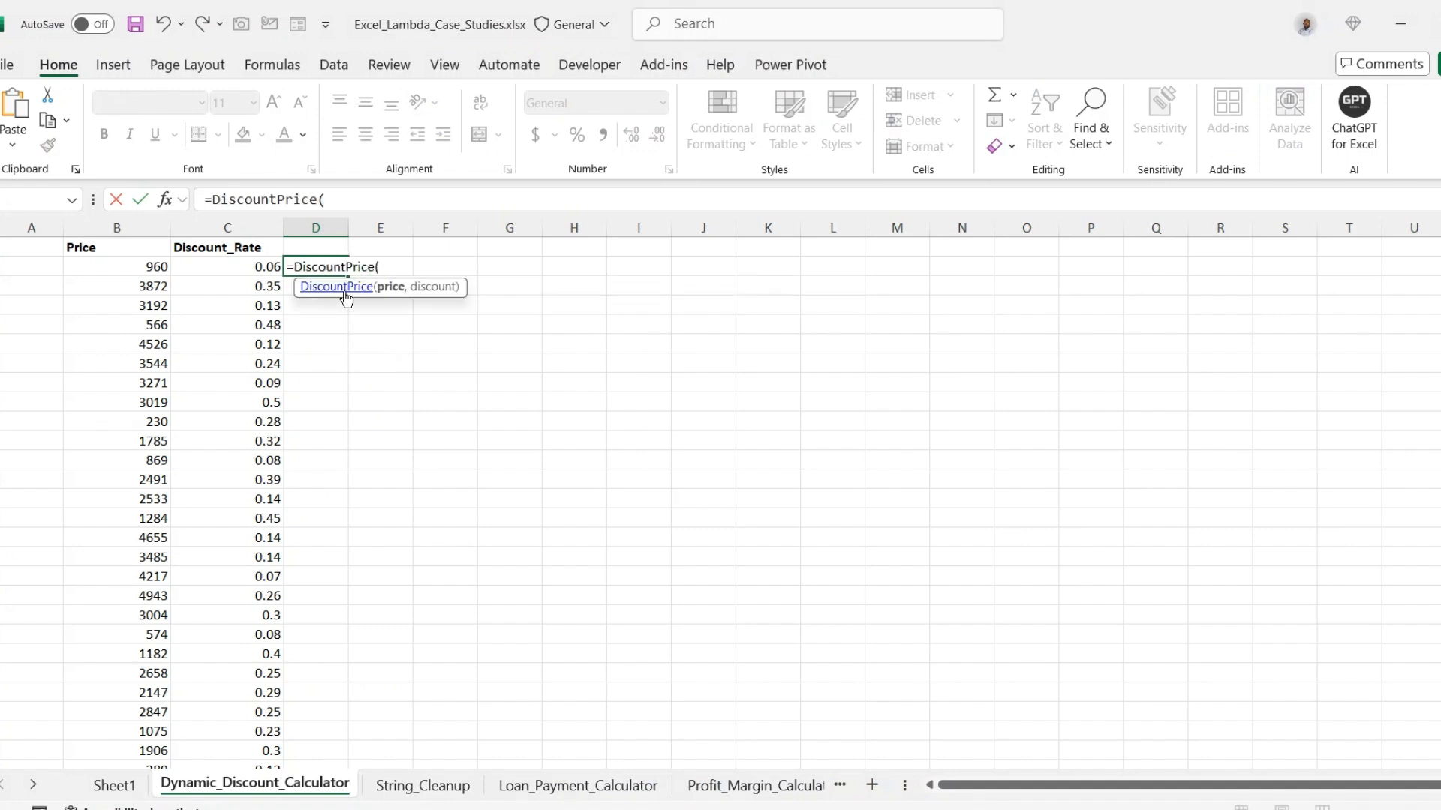
pyautogui.click(151, 270)
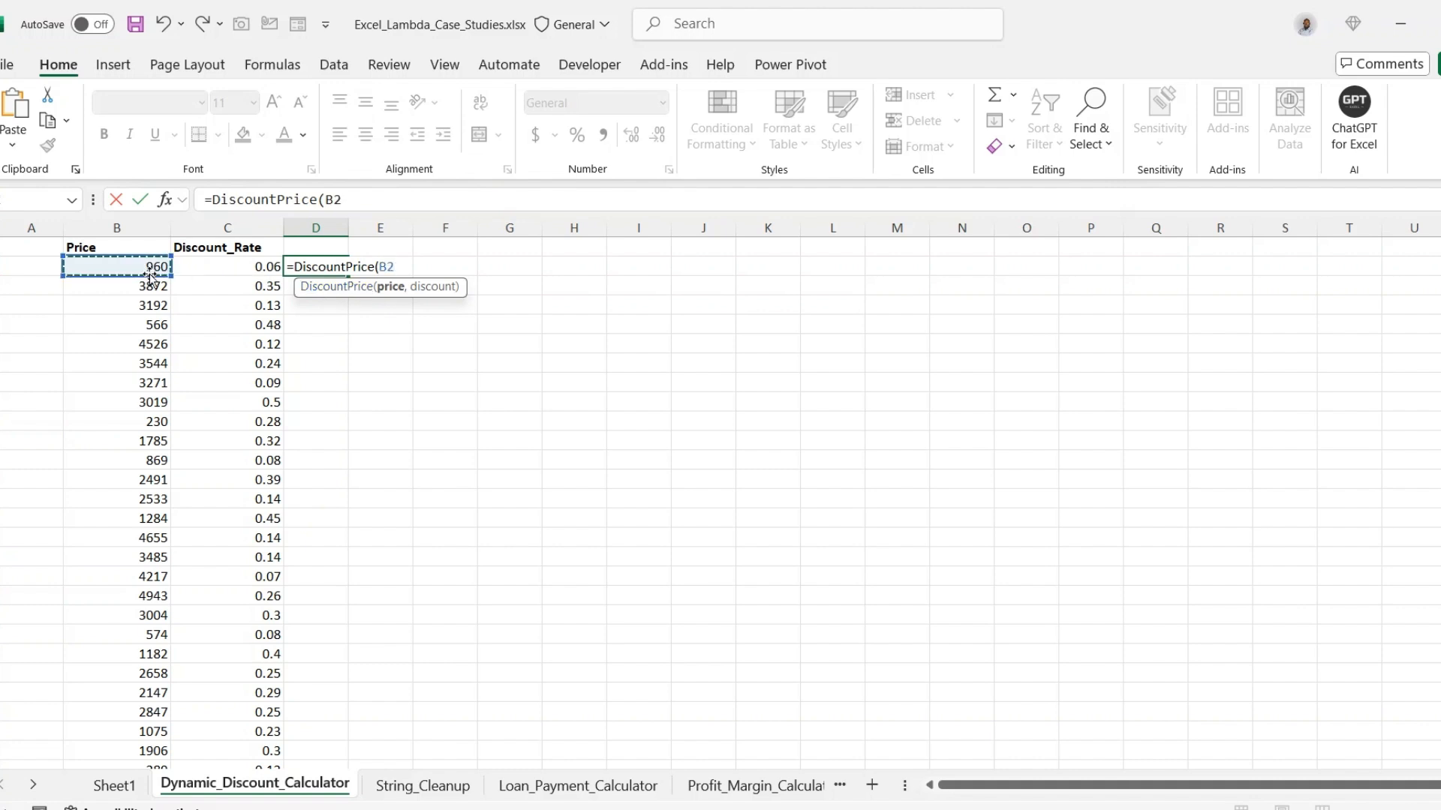
pyautogui.write(',')
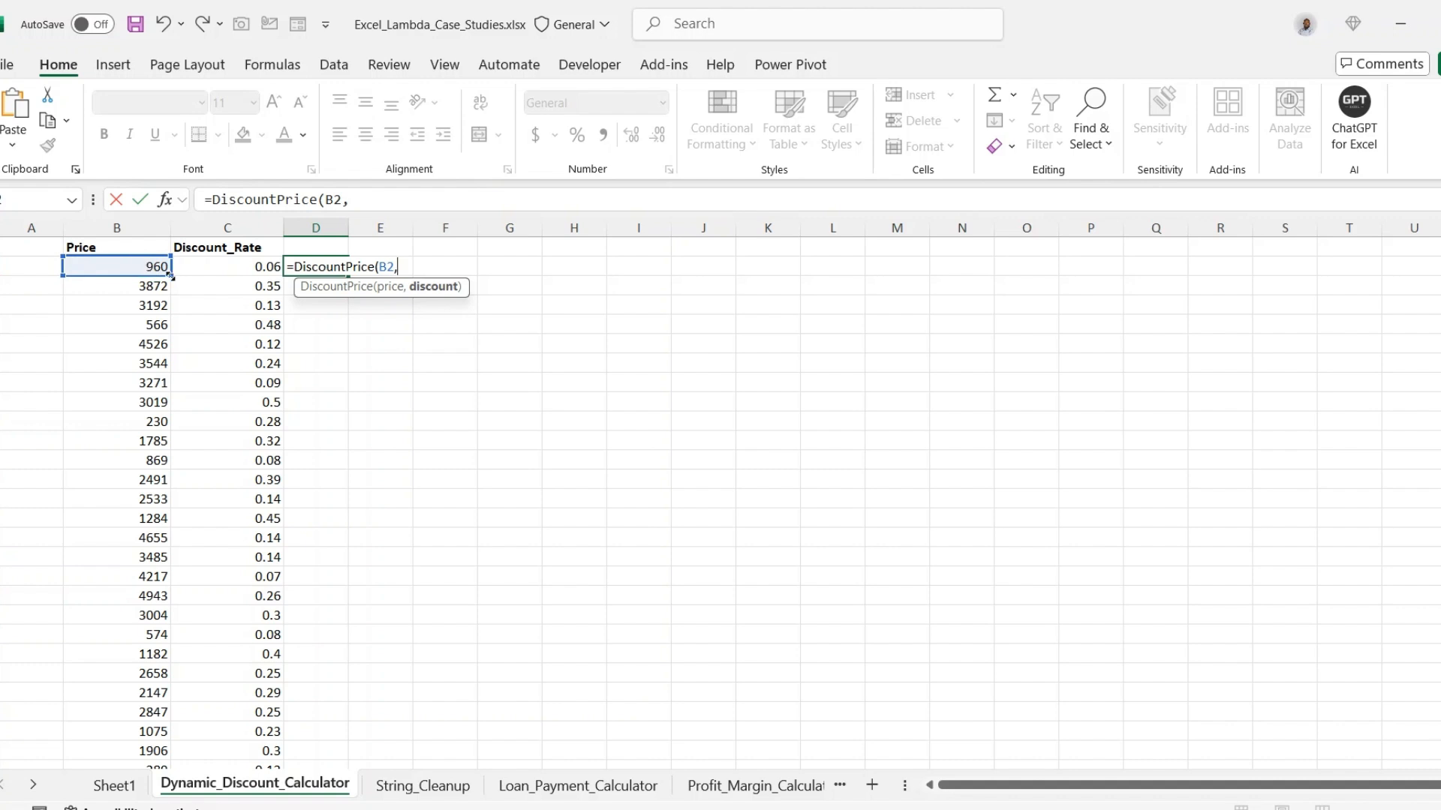
pyautogui.click(233, 266)
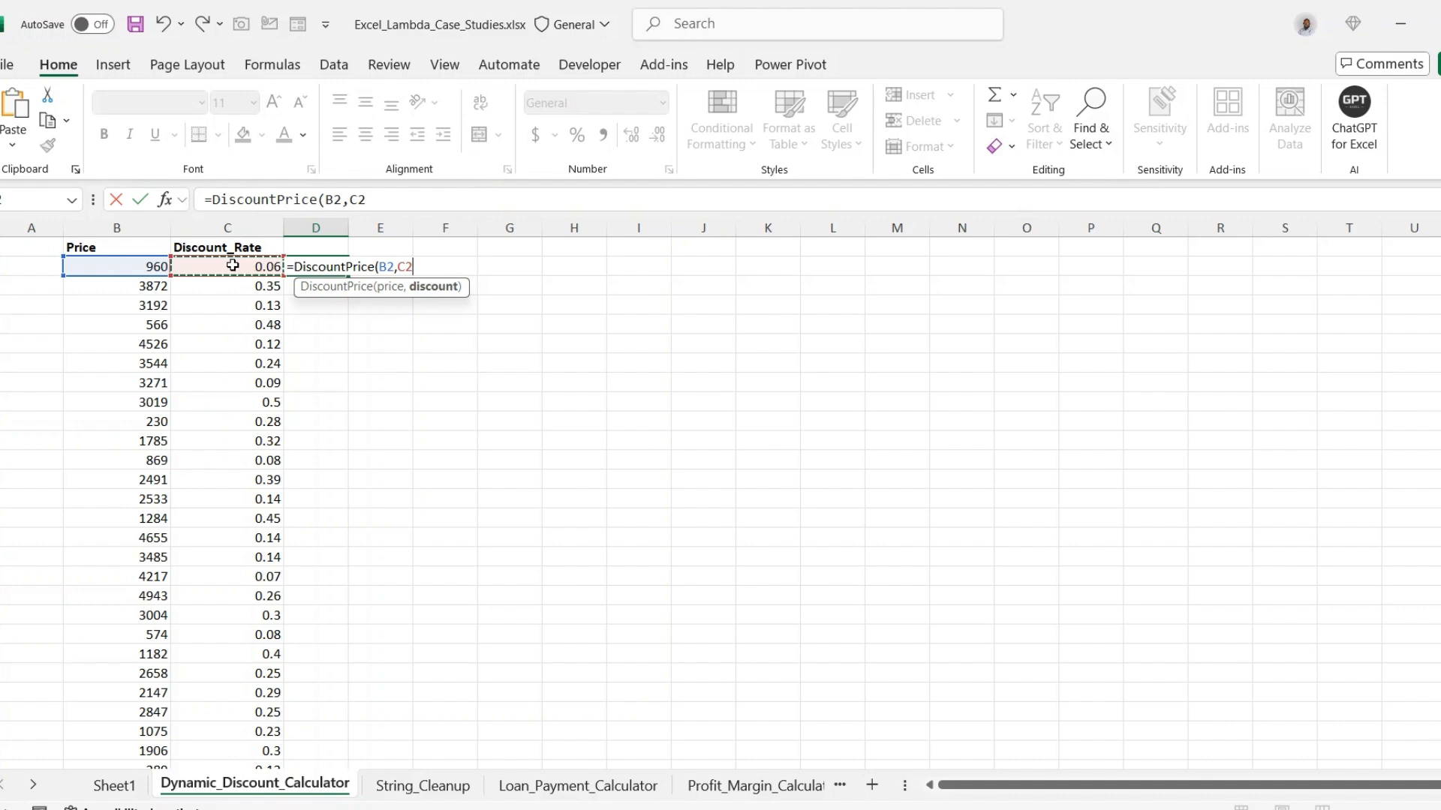
pyautogui.press('Return')
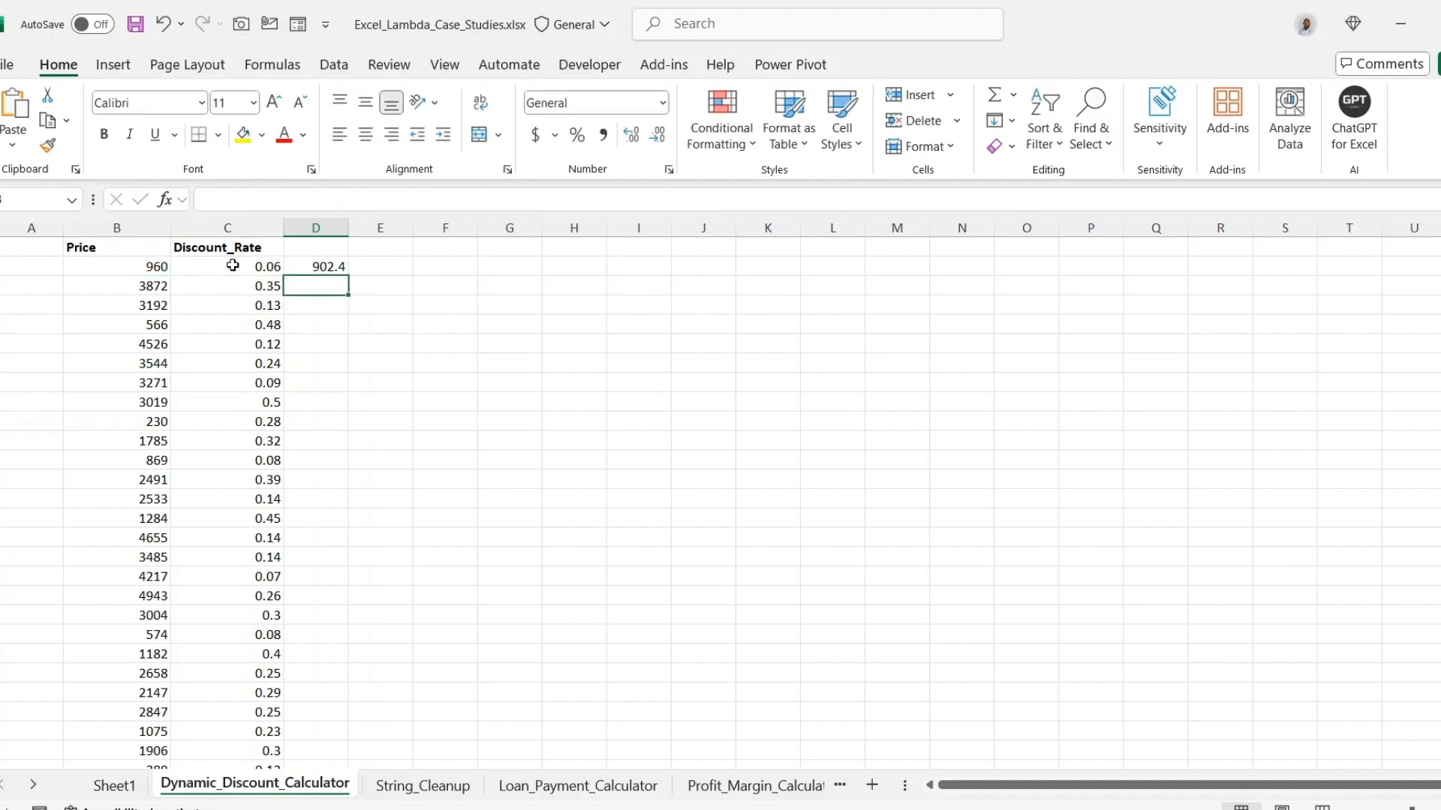
pyautogui.click(336, 264)
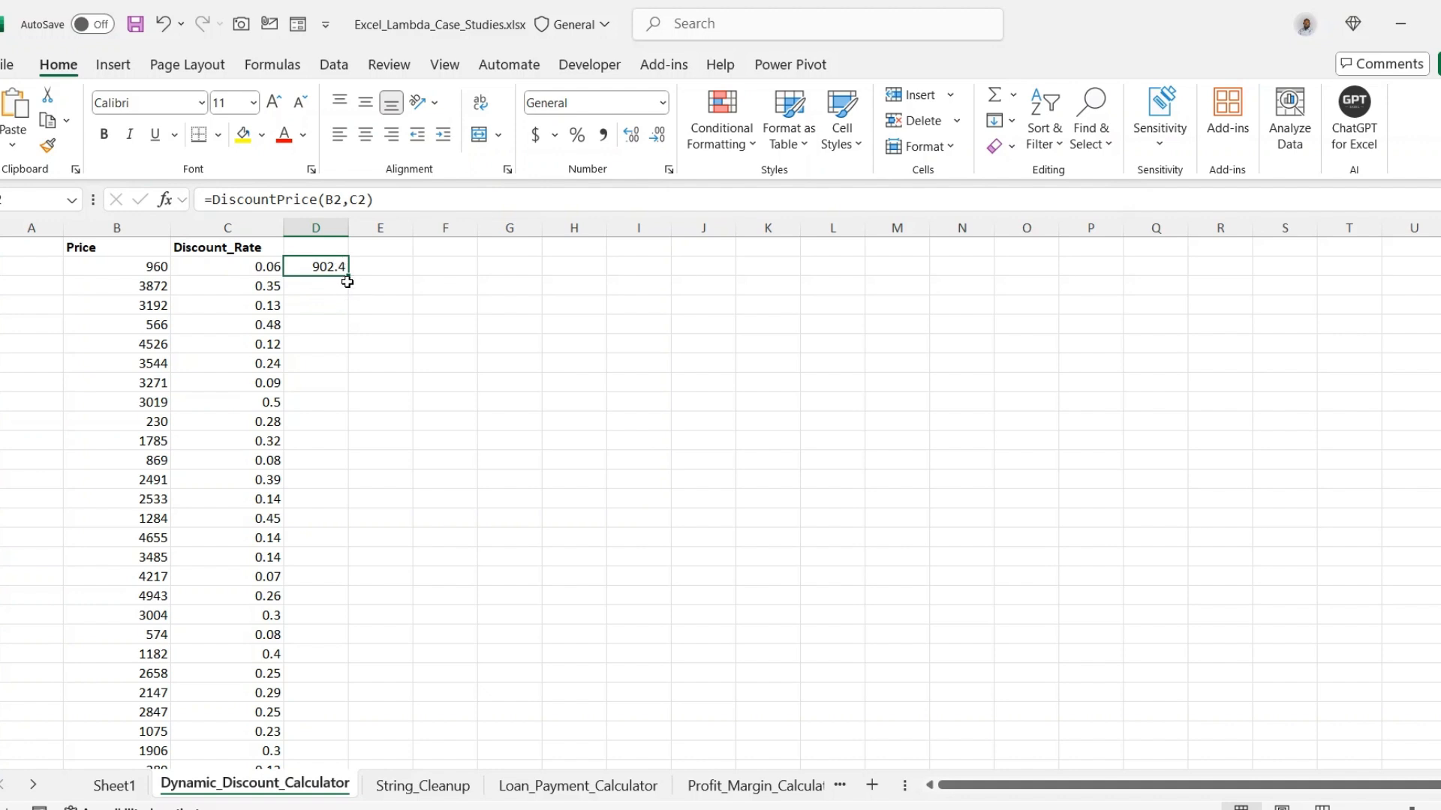
pyautogui.moveTo(348, 281); pyautogui.dragTo(348, 623)
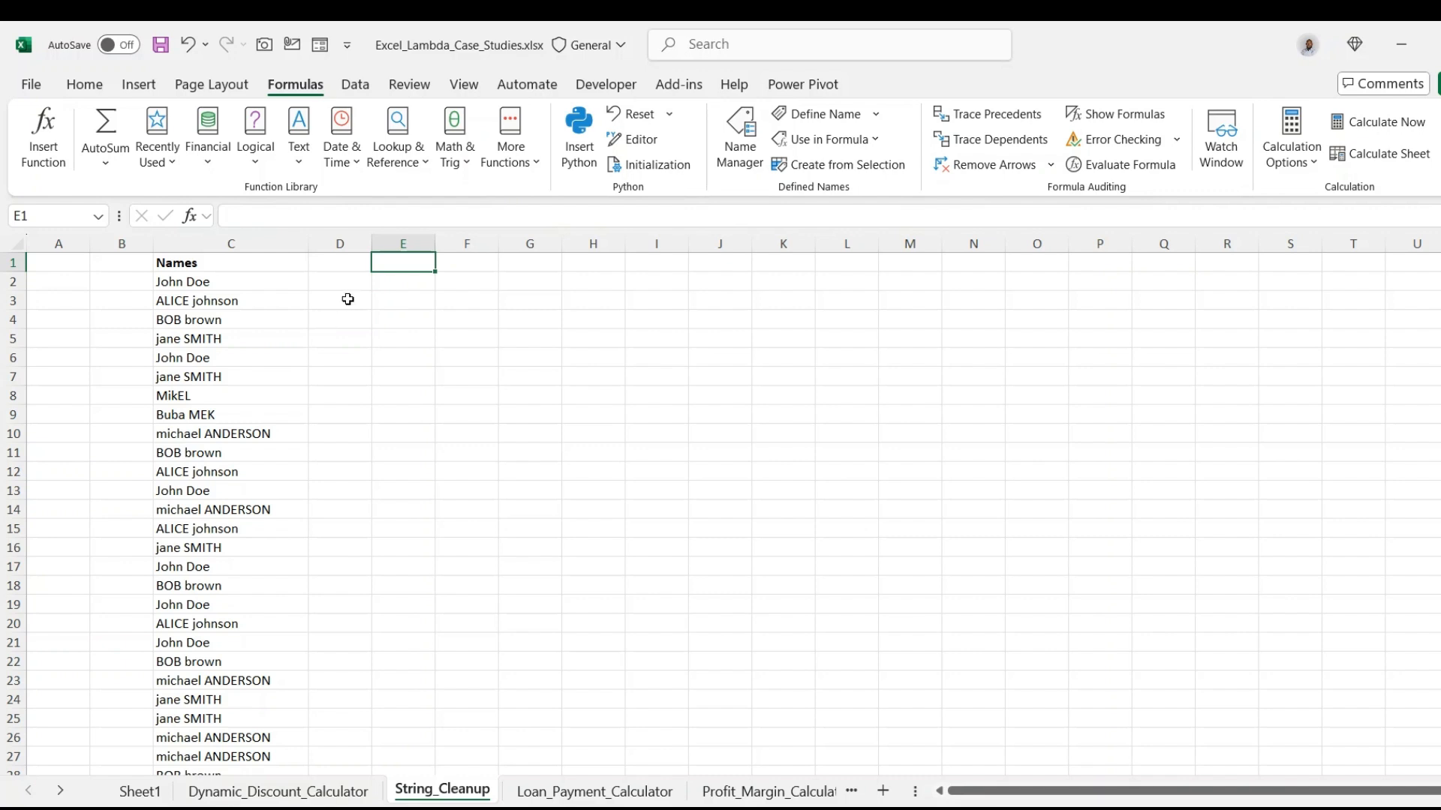
# Step: Enter =PROPER(TRIM(C2)) in D2 to test the name cleanup on the first name
pyautogui.click(358, 278)
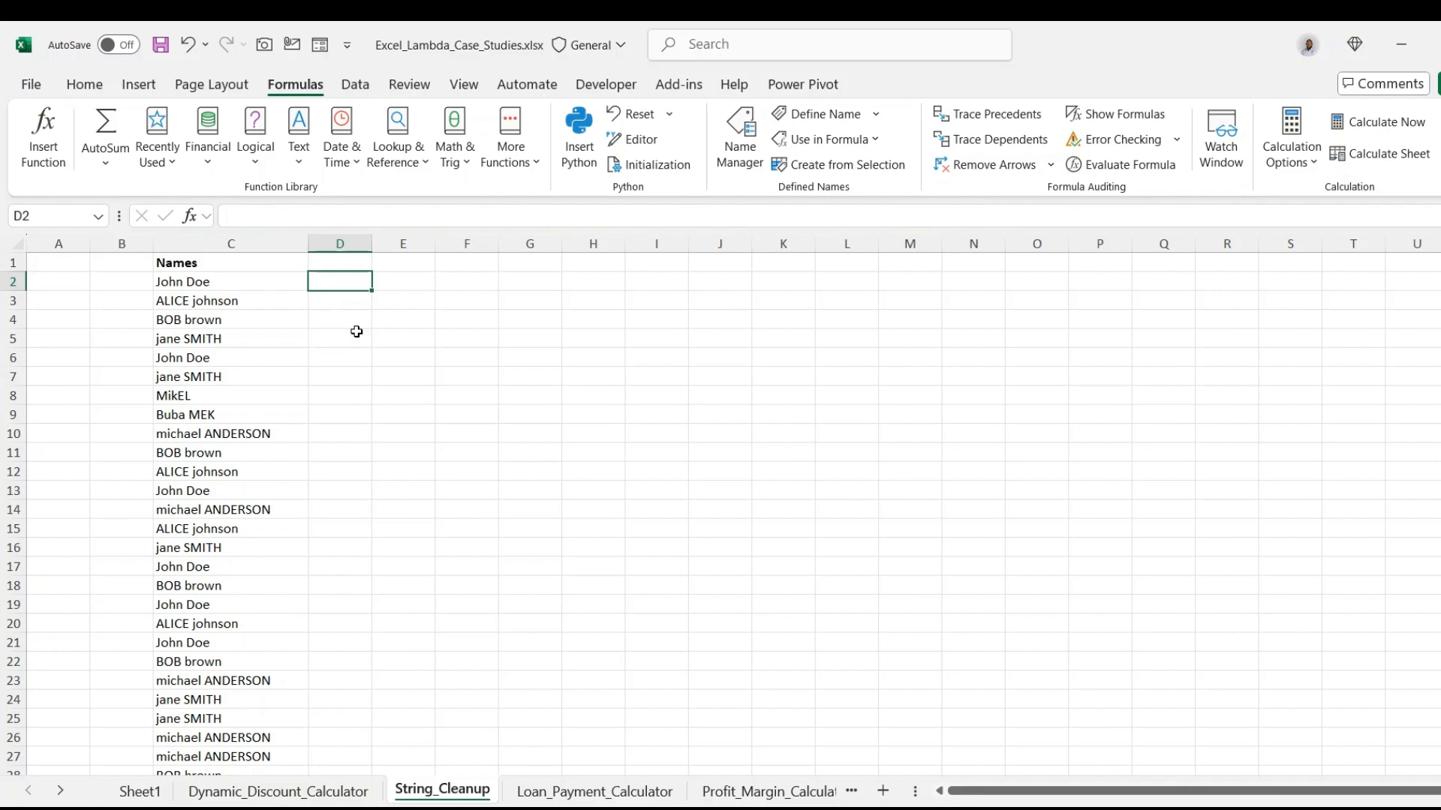
pyautogui.write('=')
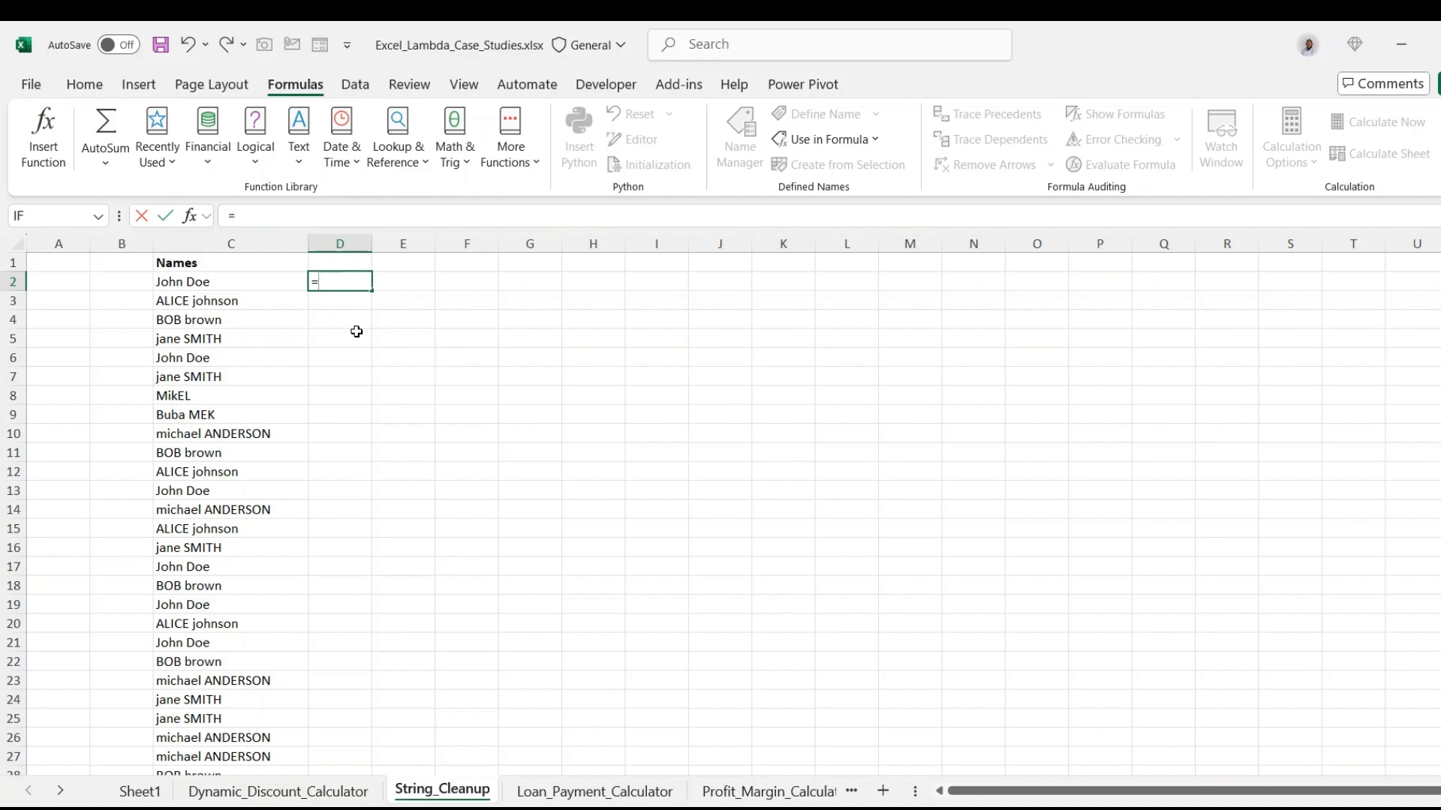
pyautogui.write('proper')
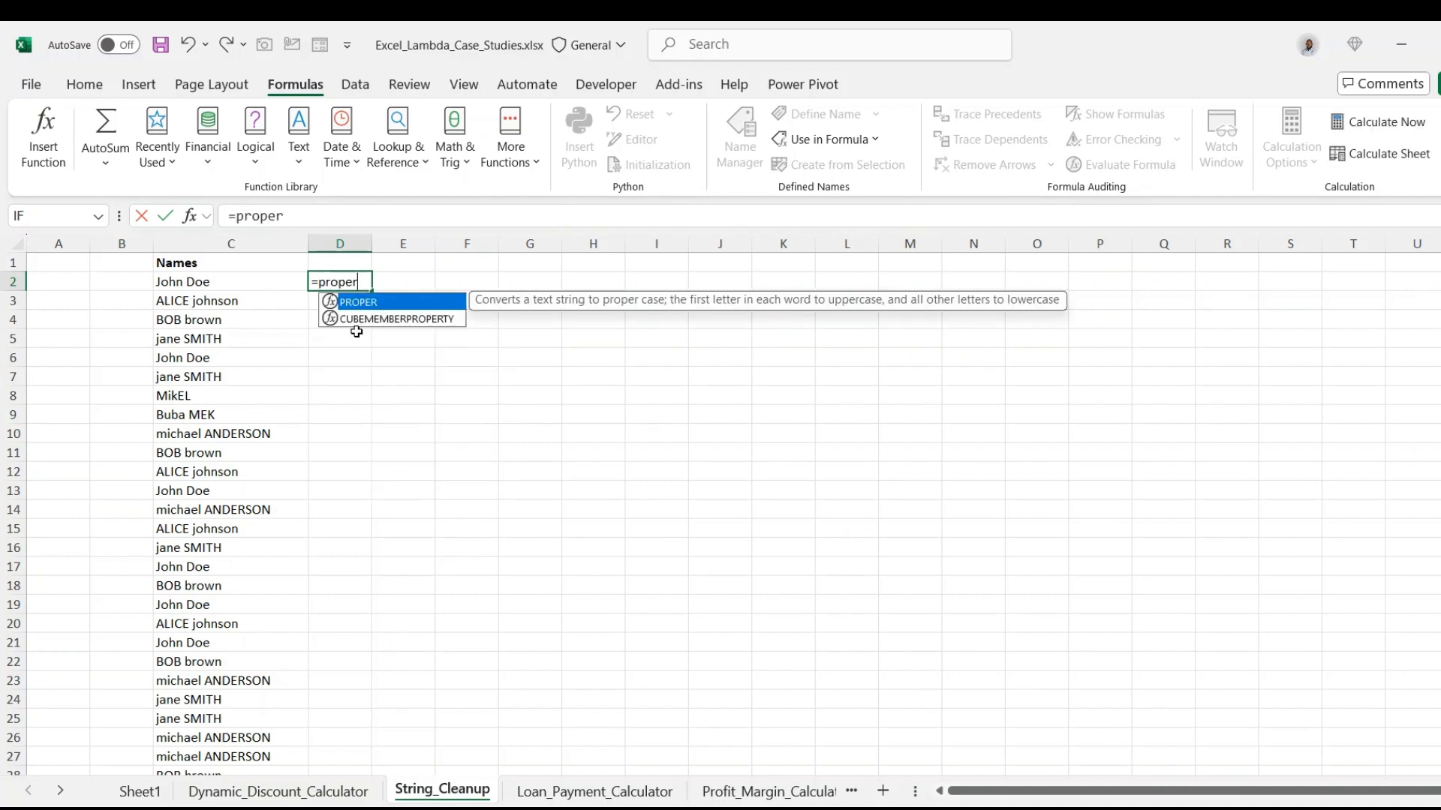
pyautogui.press('Tab')
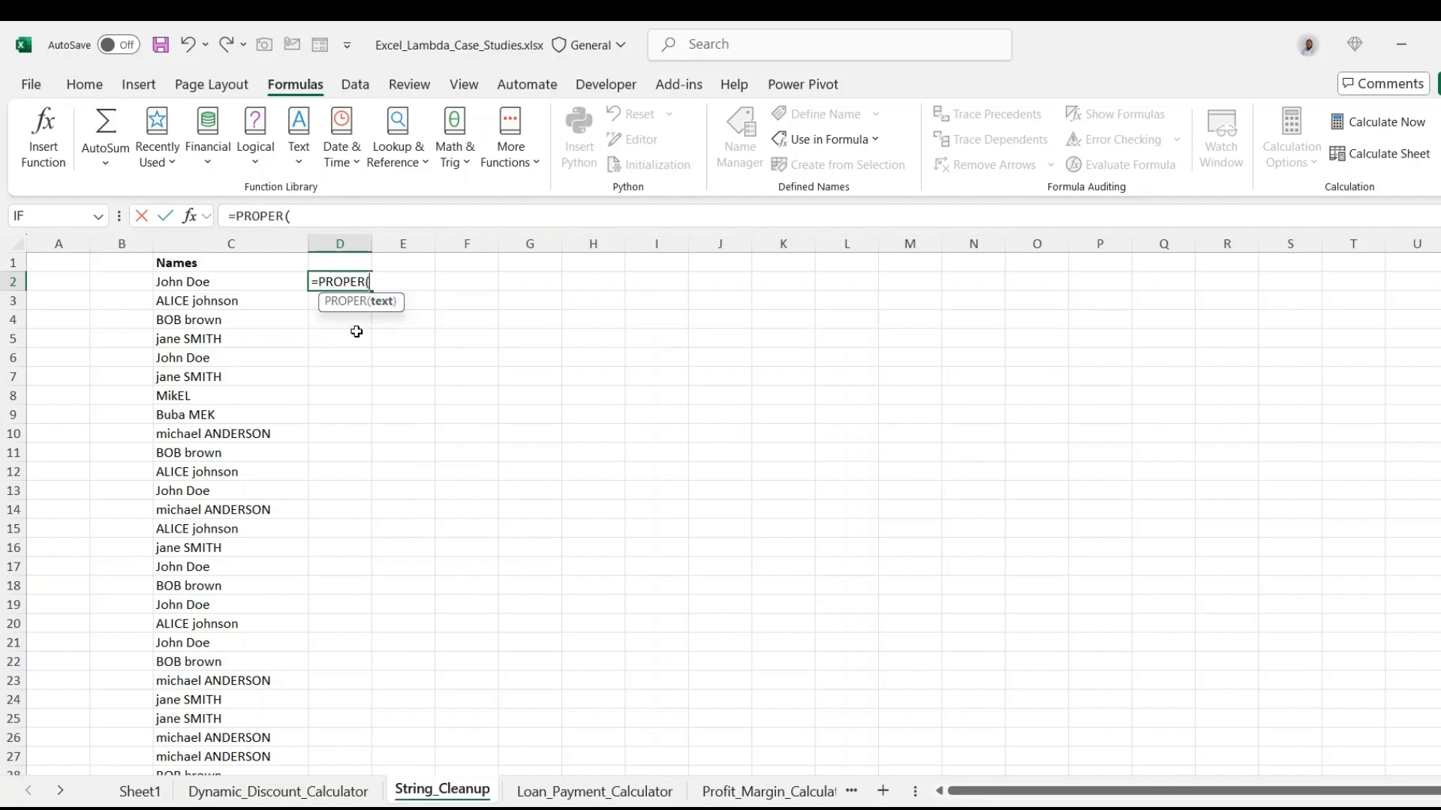
pyautogui.write('trim')
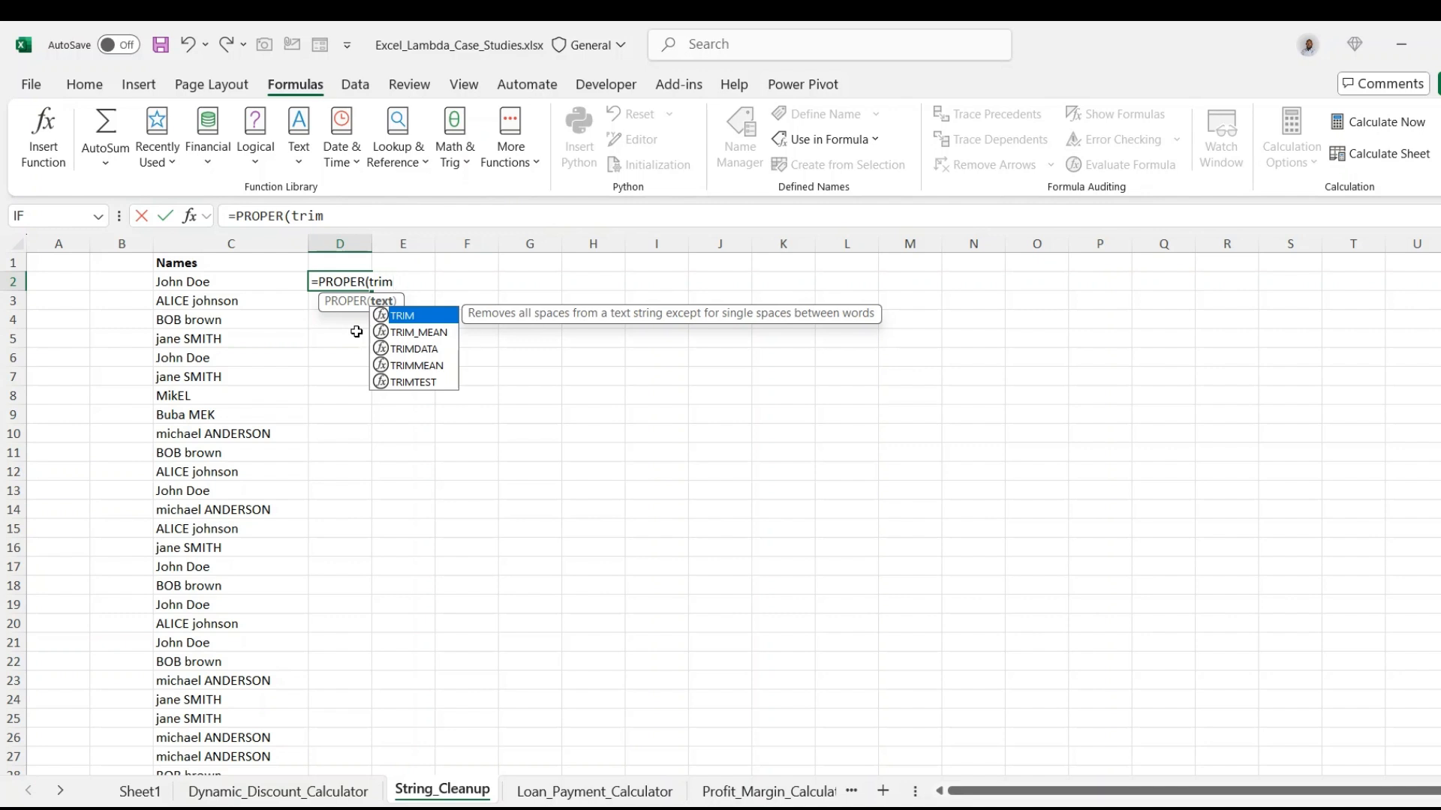
pyautogui.press('Tab')
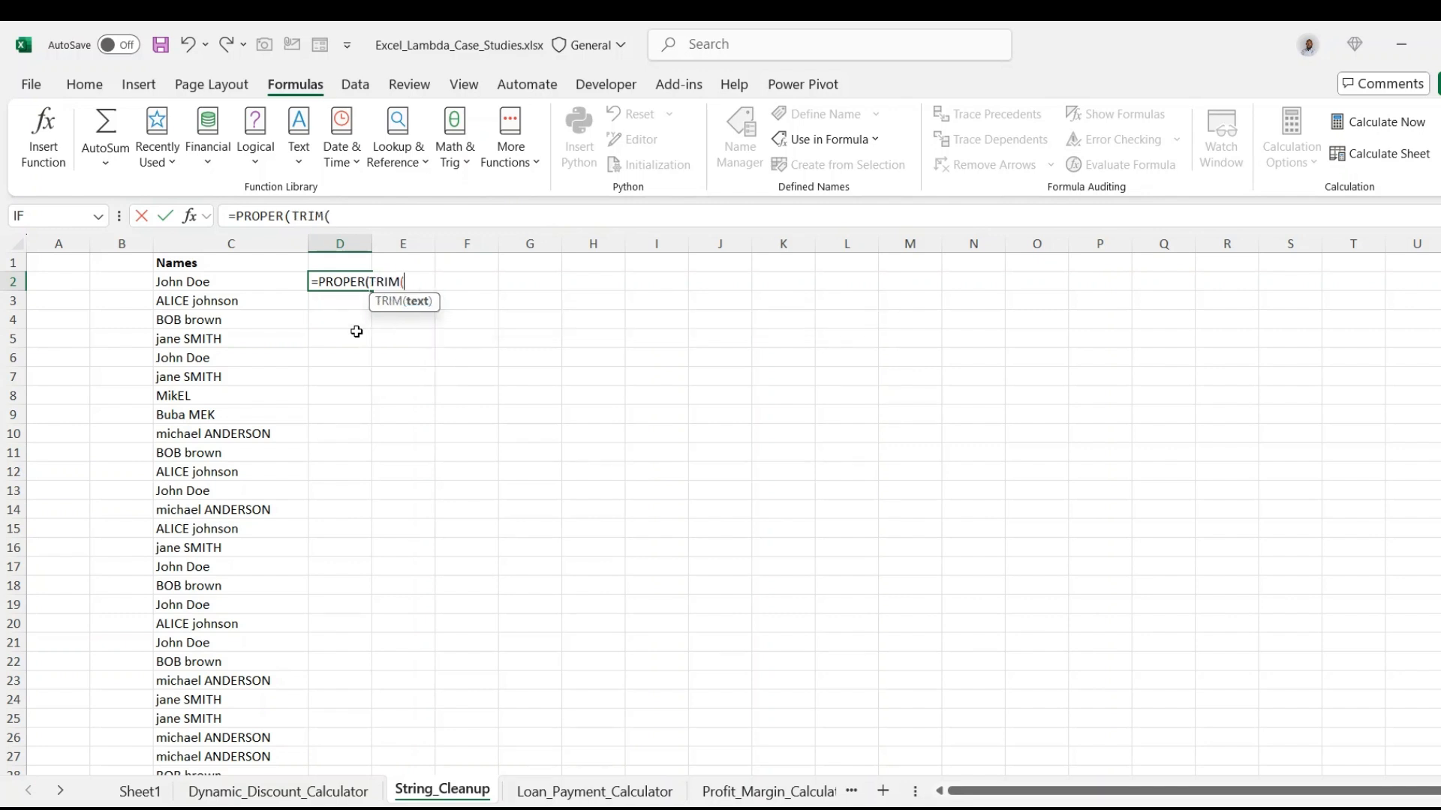
pyautogui.click(261, 276)
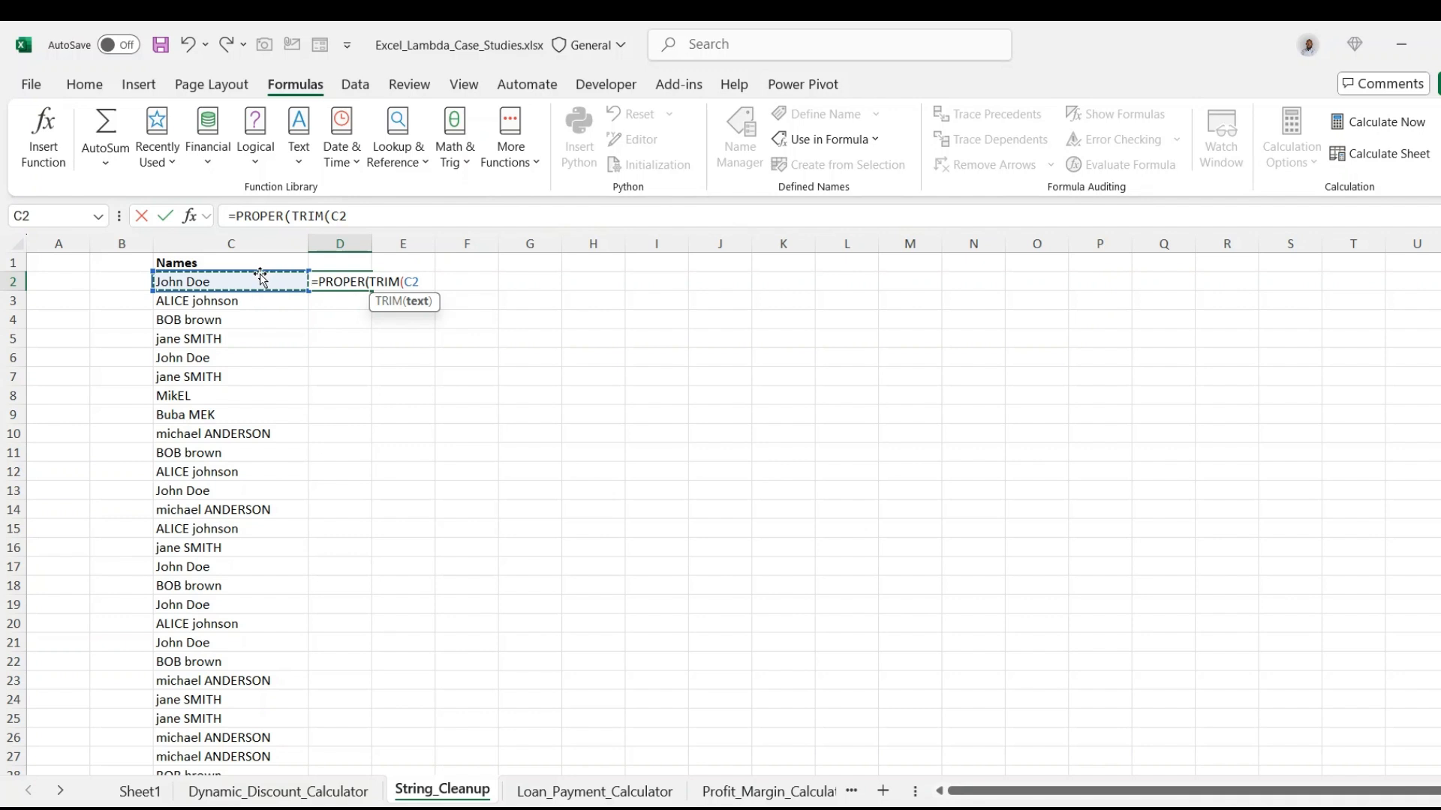
pyautogui.write('))')
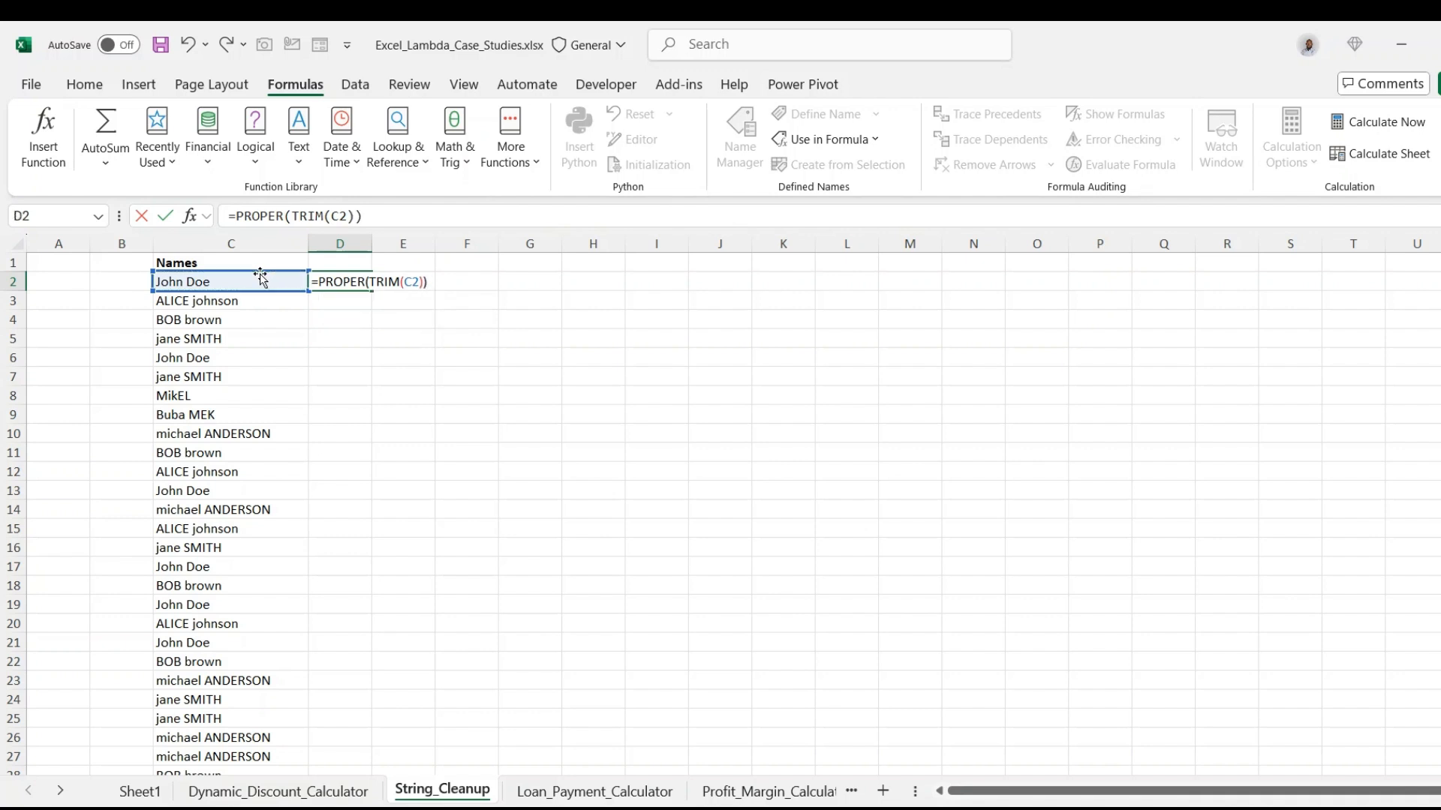
pyautogui.press('Return')
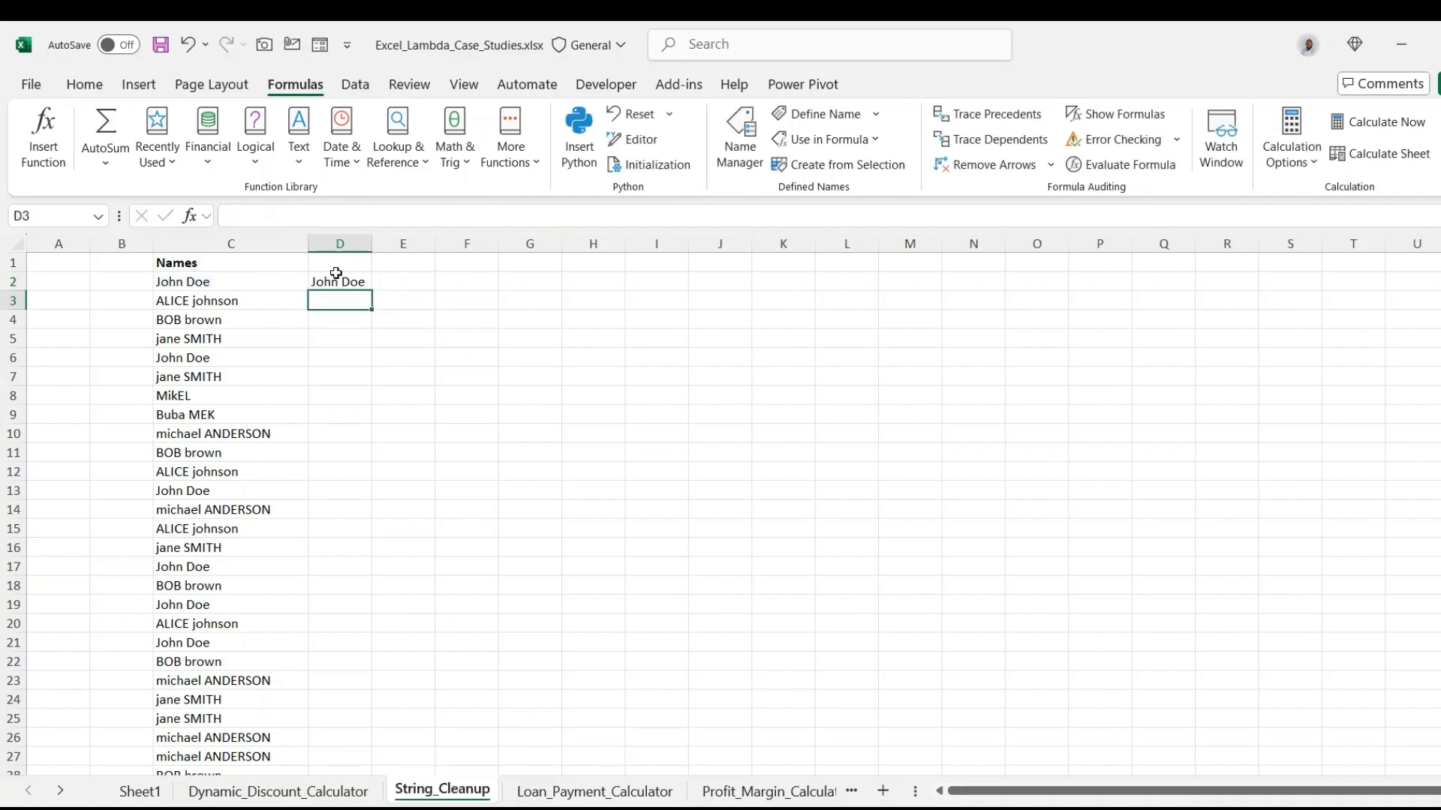
# Step: Clear the PROPER and TRIM test formula from D2
pyautogui.click(340, 278)
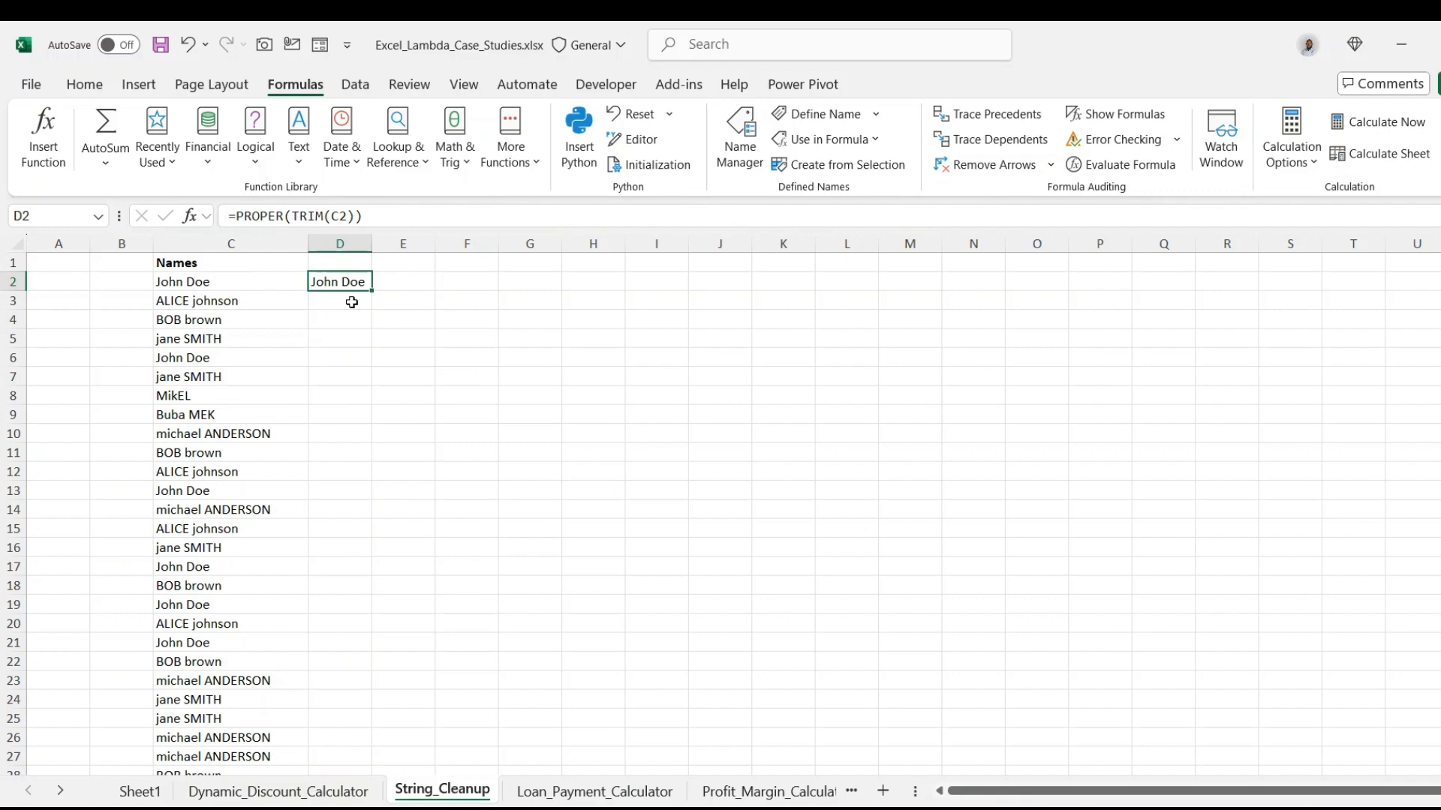
pyautogui.press('Delete')
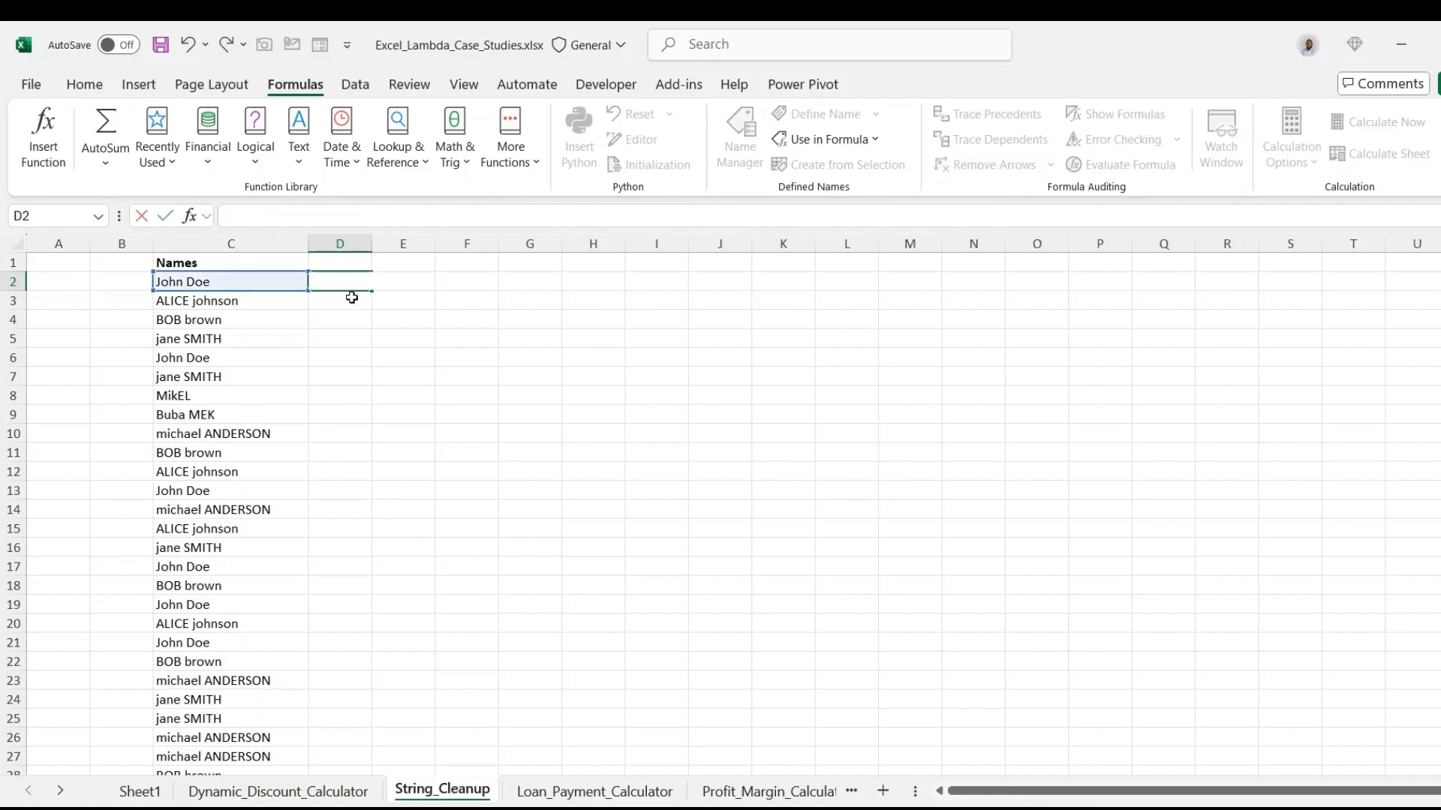
pyautogui.click(303, 300)
# Step: Write the formula =LAMBDA(name, PROPER(TRIM(name))) in D2 without committing it
pyautogui.click(343, 278)
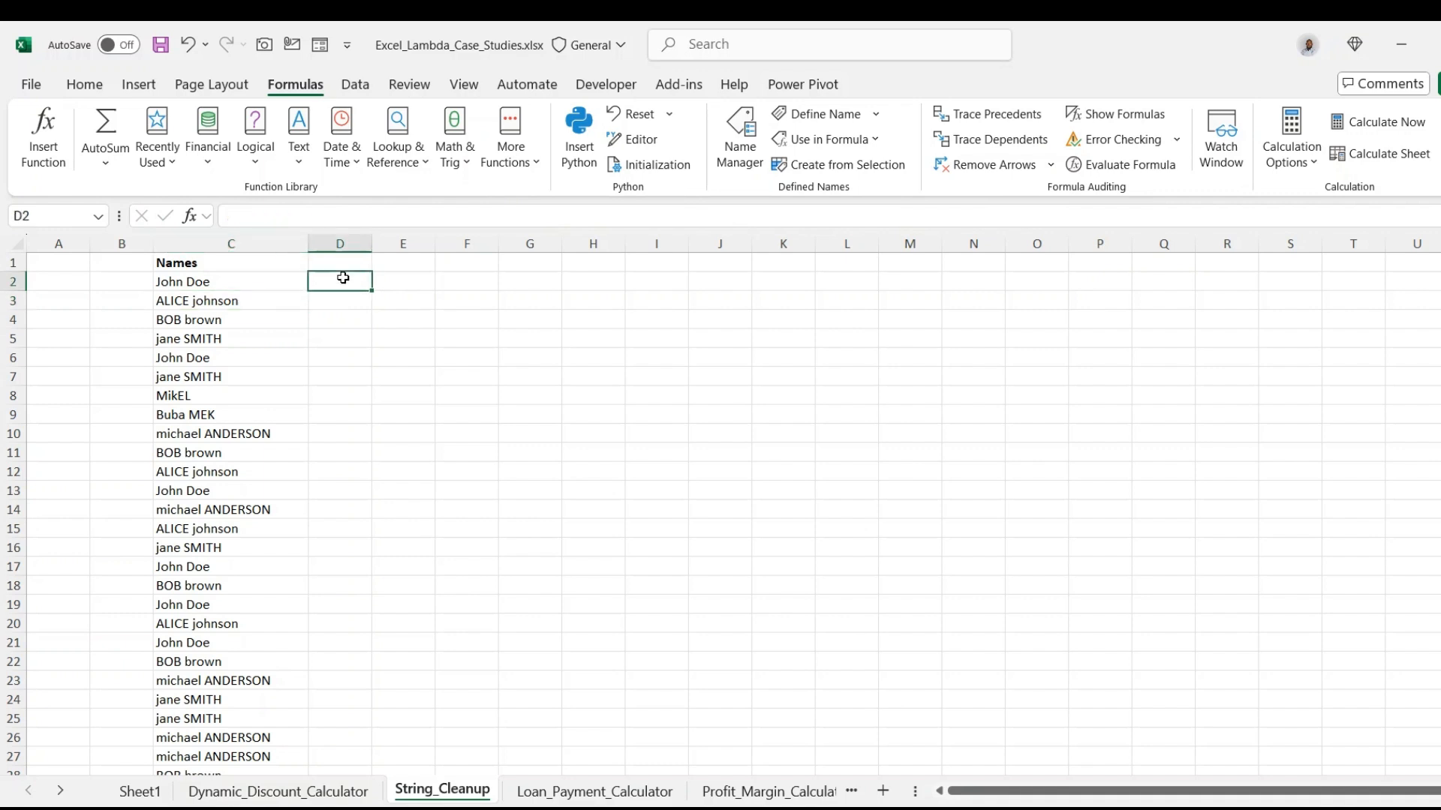
pyautogui.write('=lam')
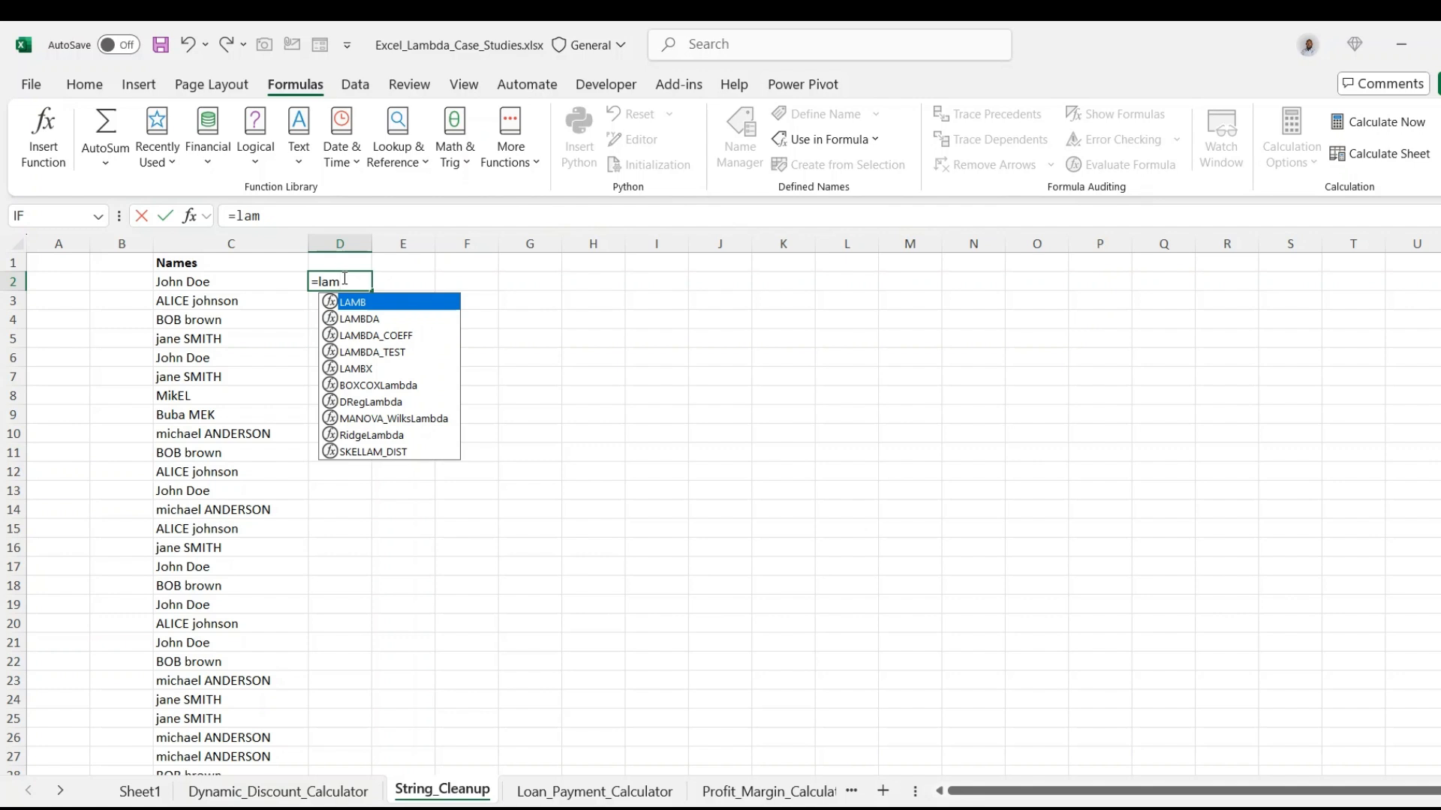
pyautogui.press('Down')
pyautogui.press('Tab')
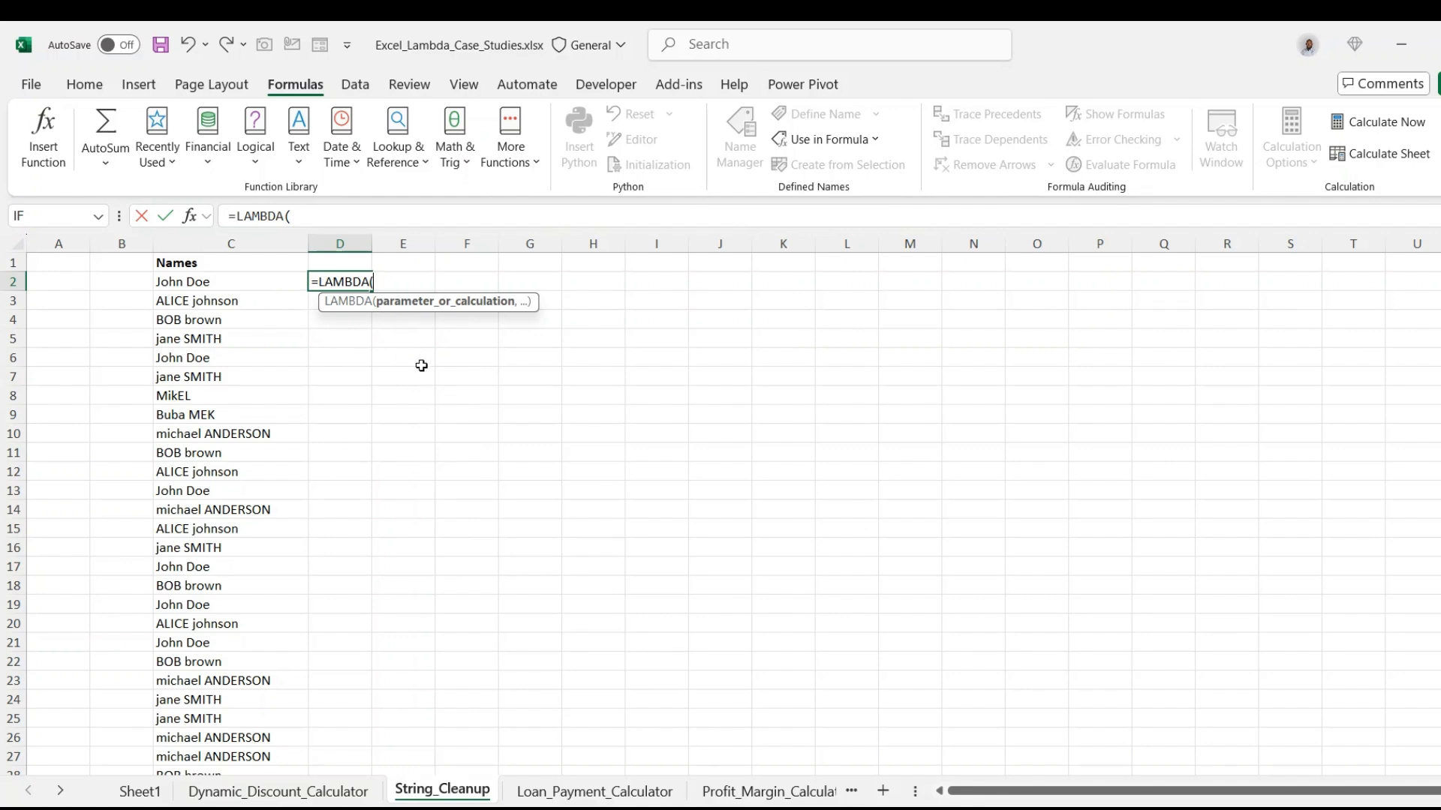
pyautogui.write('name, ')
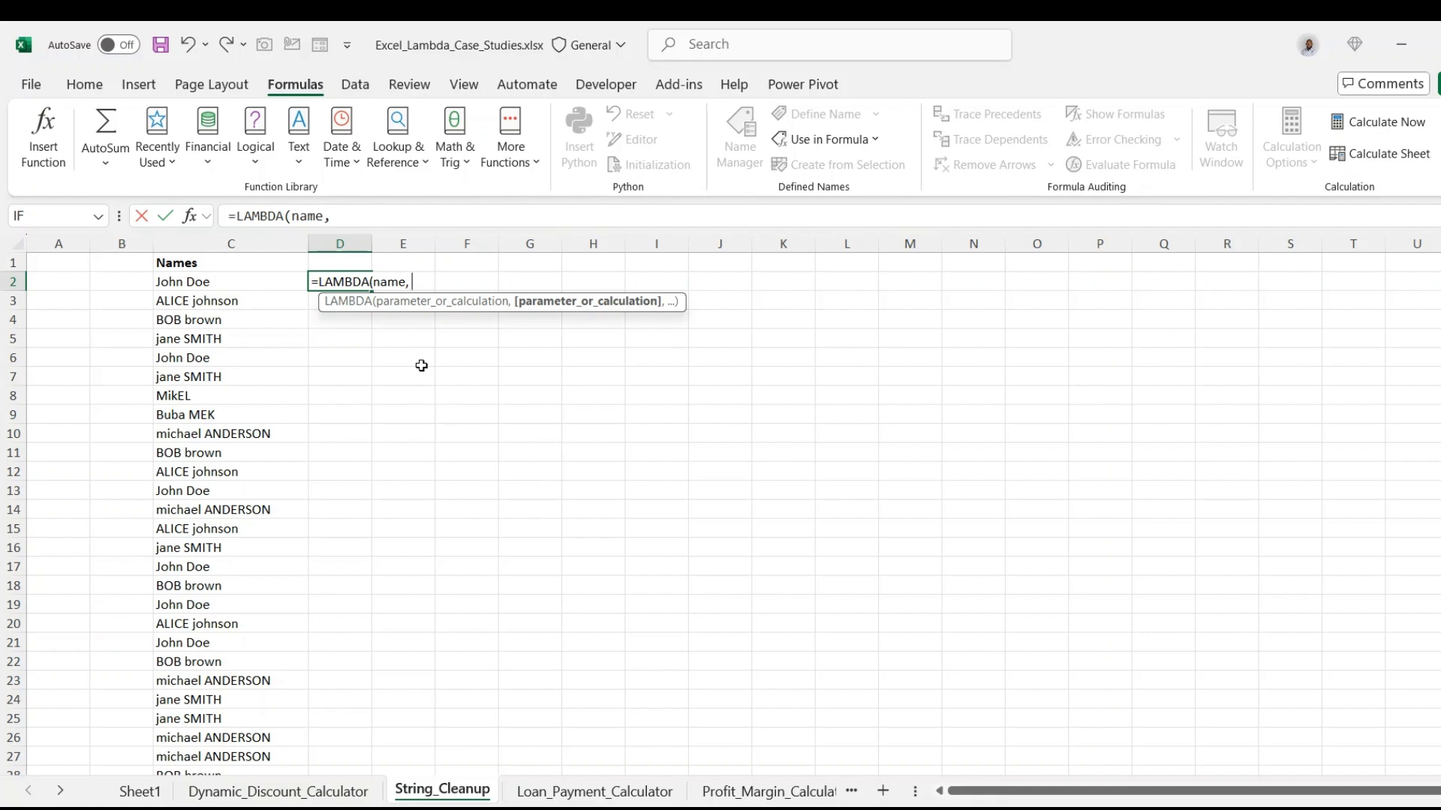
pyautogui.write('PROP')
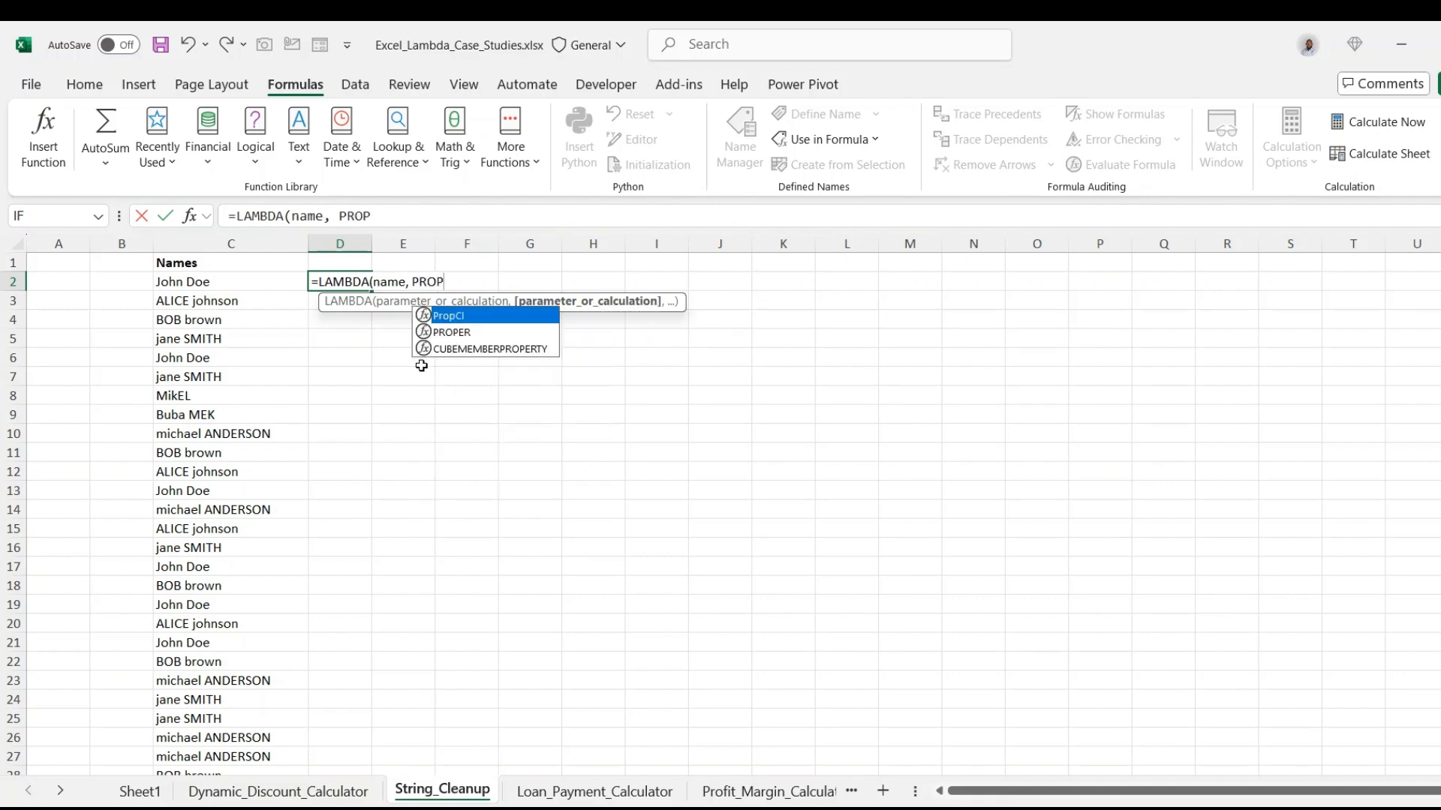
pyautogui.write('ER(')
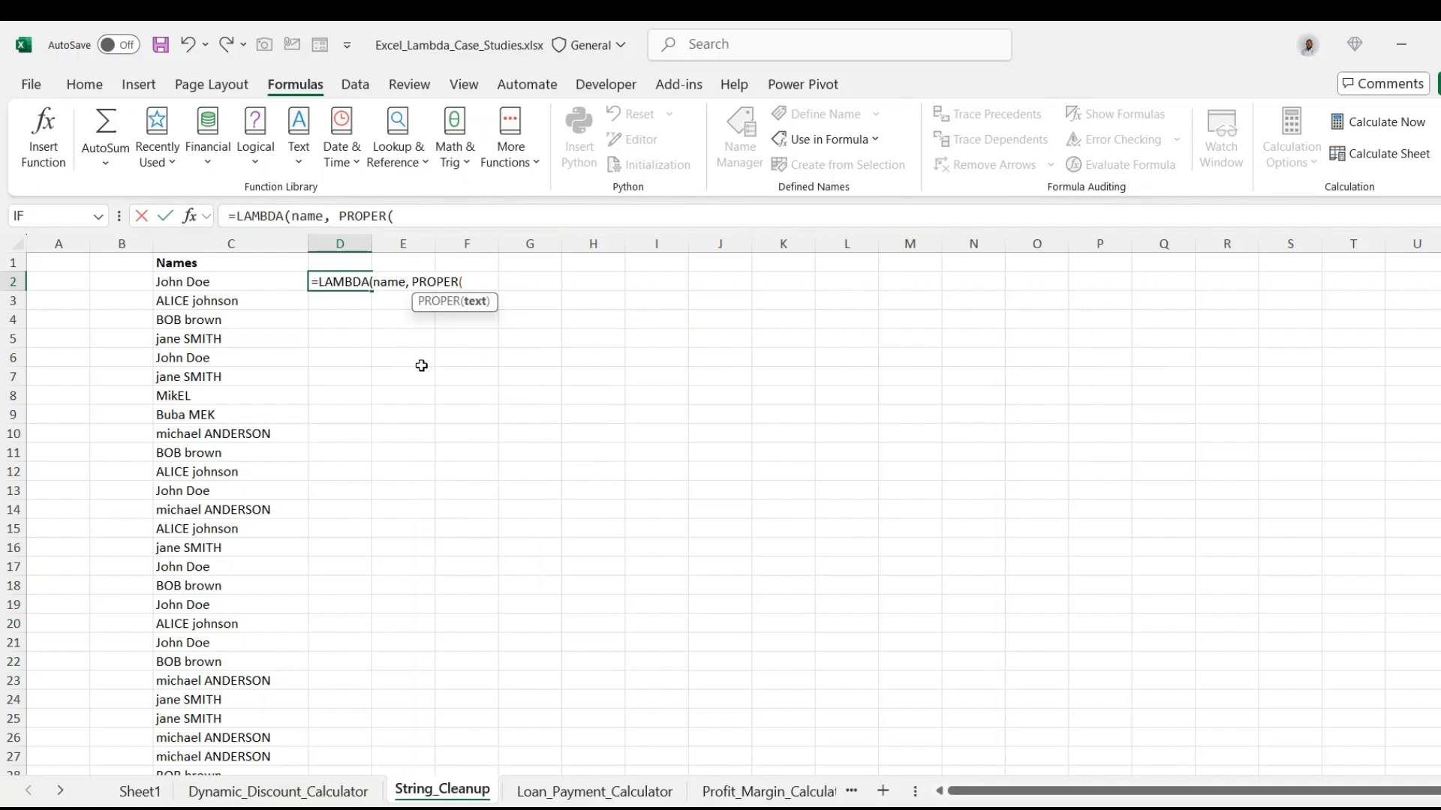
pyautogui.write('TRIM(')
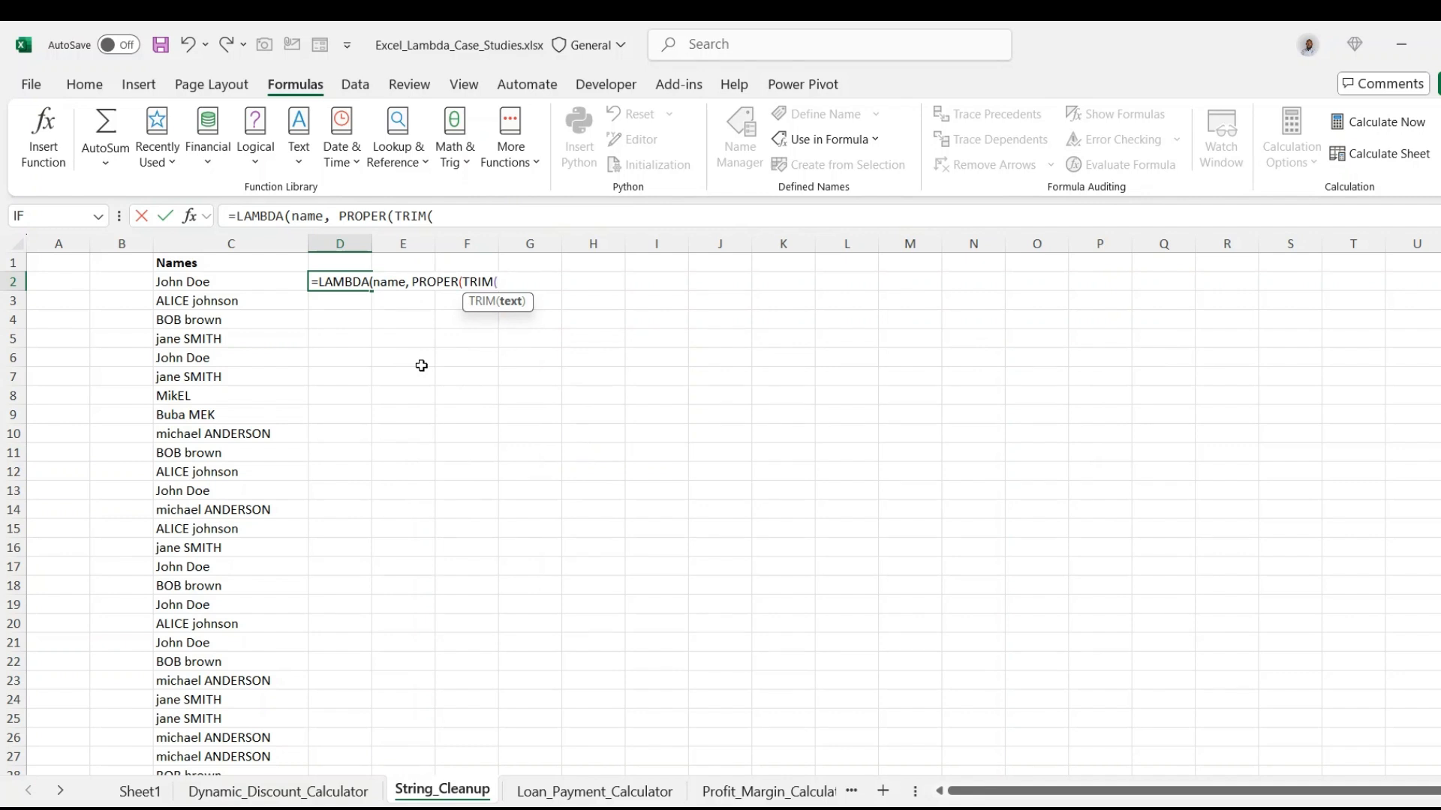
pyautogui.write('name')
pyautogui.press('Escape')
pyautogui.write('0')
pyautogui.press('BackSpace')
pyautogui.press('Escape')
pyautogui.write(')')
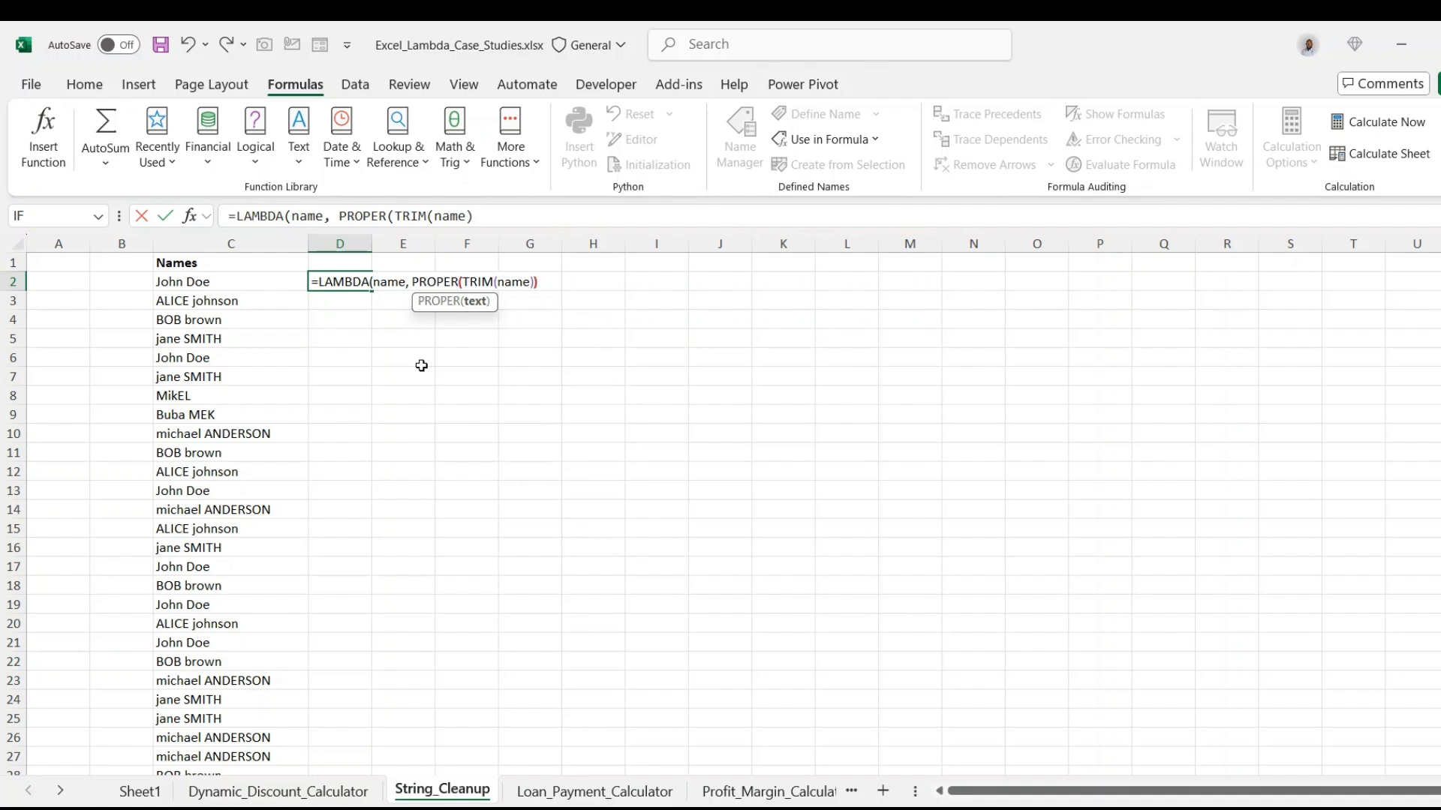
pyautogui.write('))')
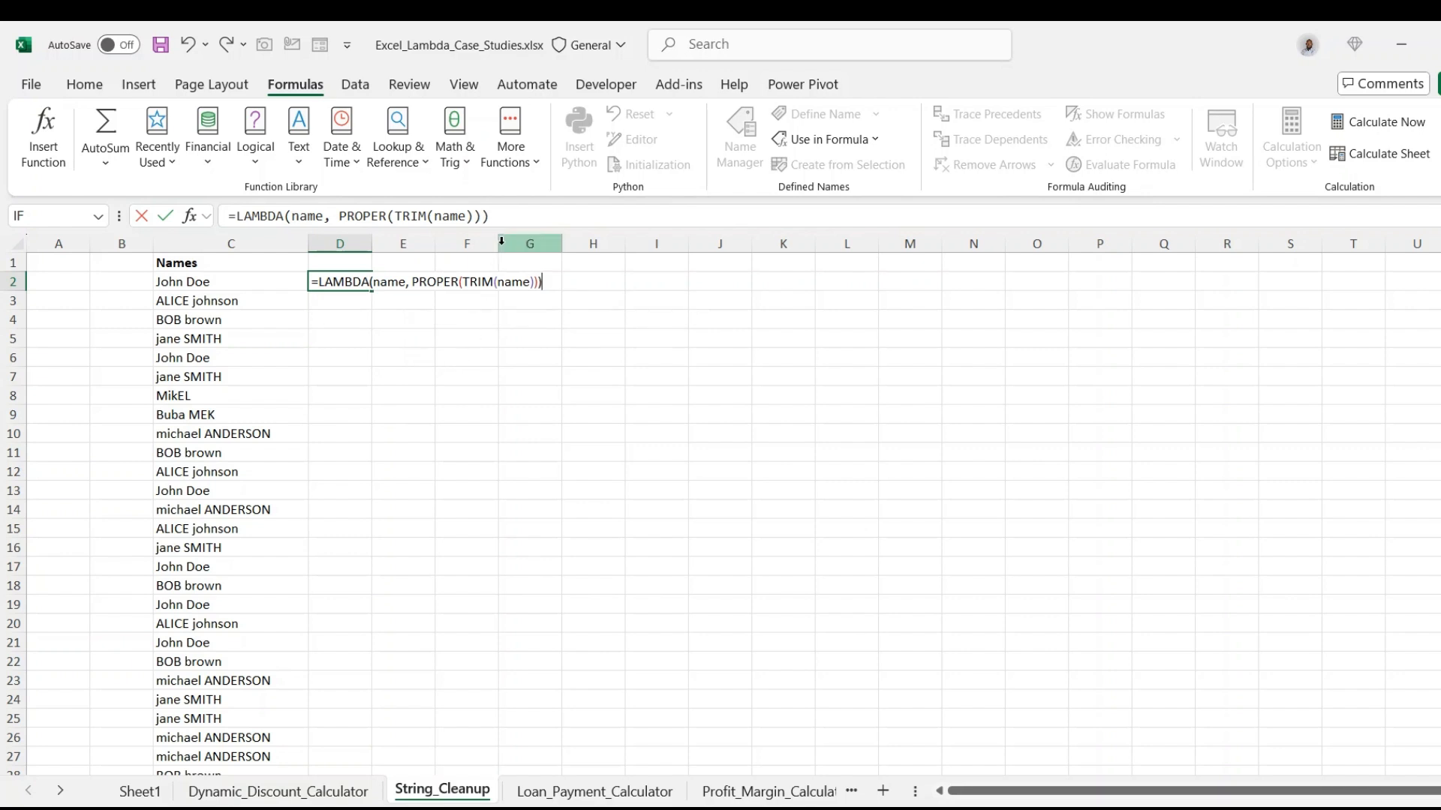
# Step: Copy the whole LAMBDA formula text and remove it from D2, leaving the cell empty
pyautogui.moveTo(510, 218); pyautogui.dragTo(570, 216)
pyautogui.hotkey('ctrl', 'c')
pyautogui.click(225, 217)
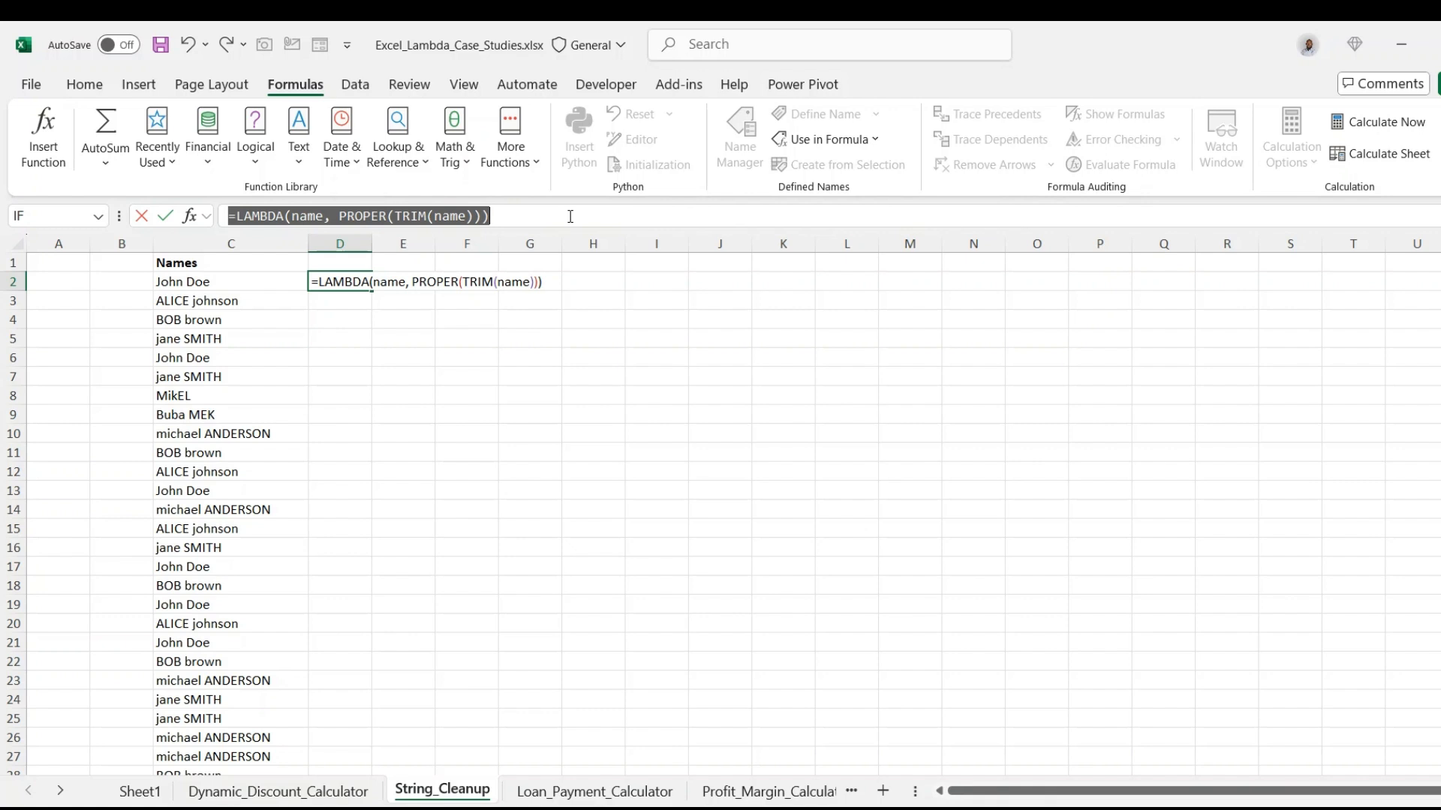
pyautogui.press('BackSpace')
pyautogui.click(354, 294)
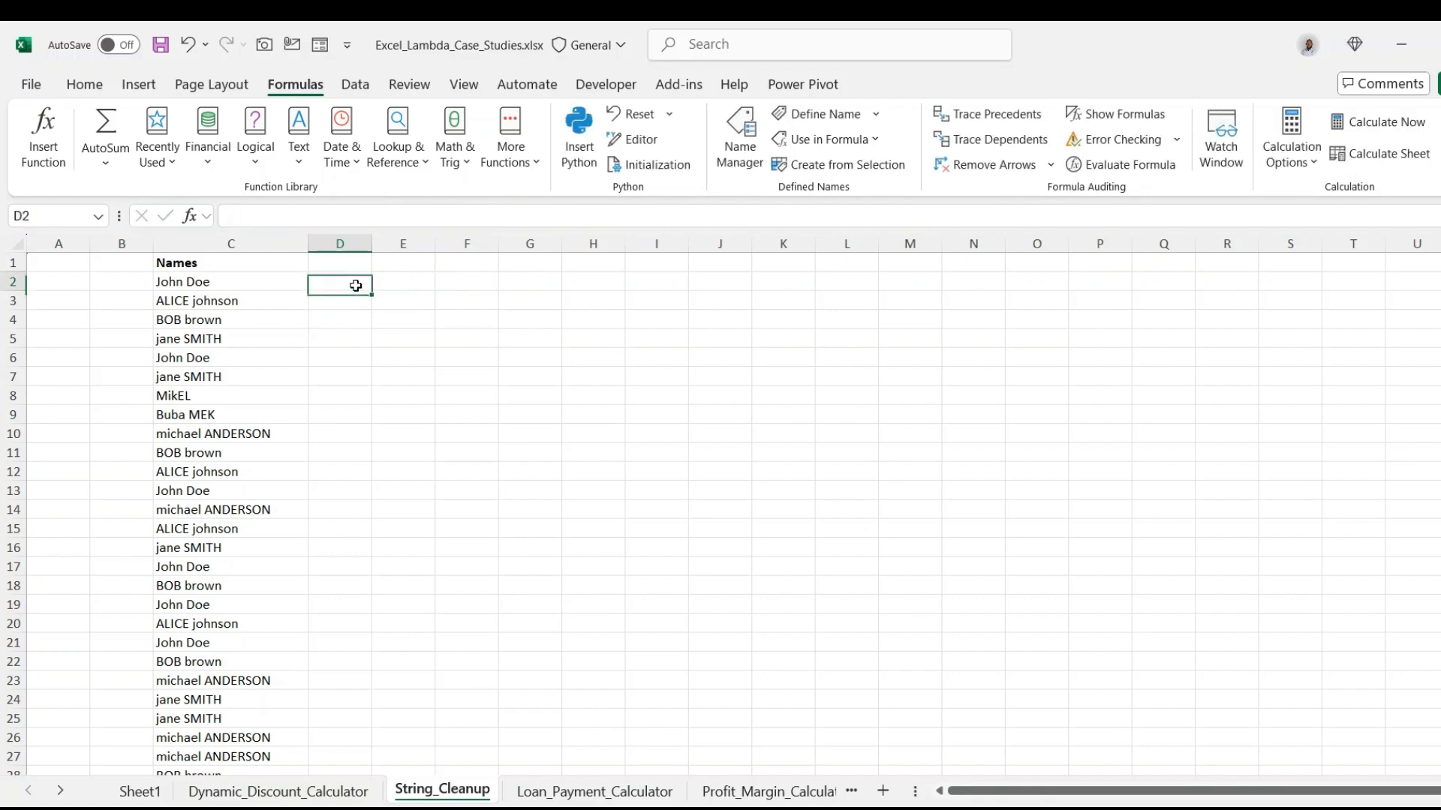
# Step: Start a new defined name in the Name Manager and name it CleanNmae
pyautogui.click(741, 142)
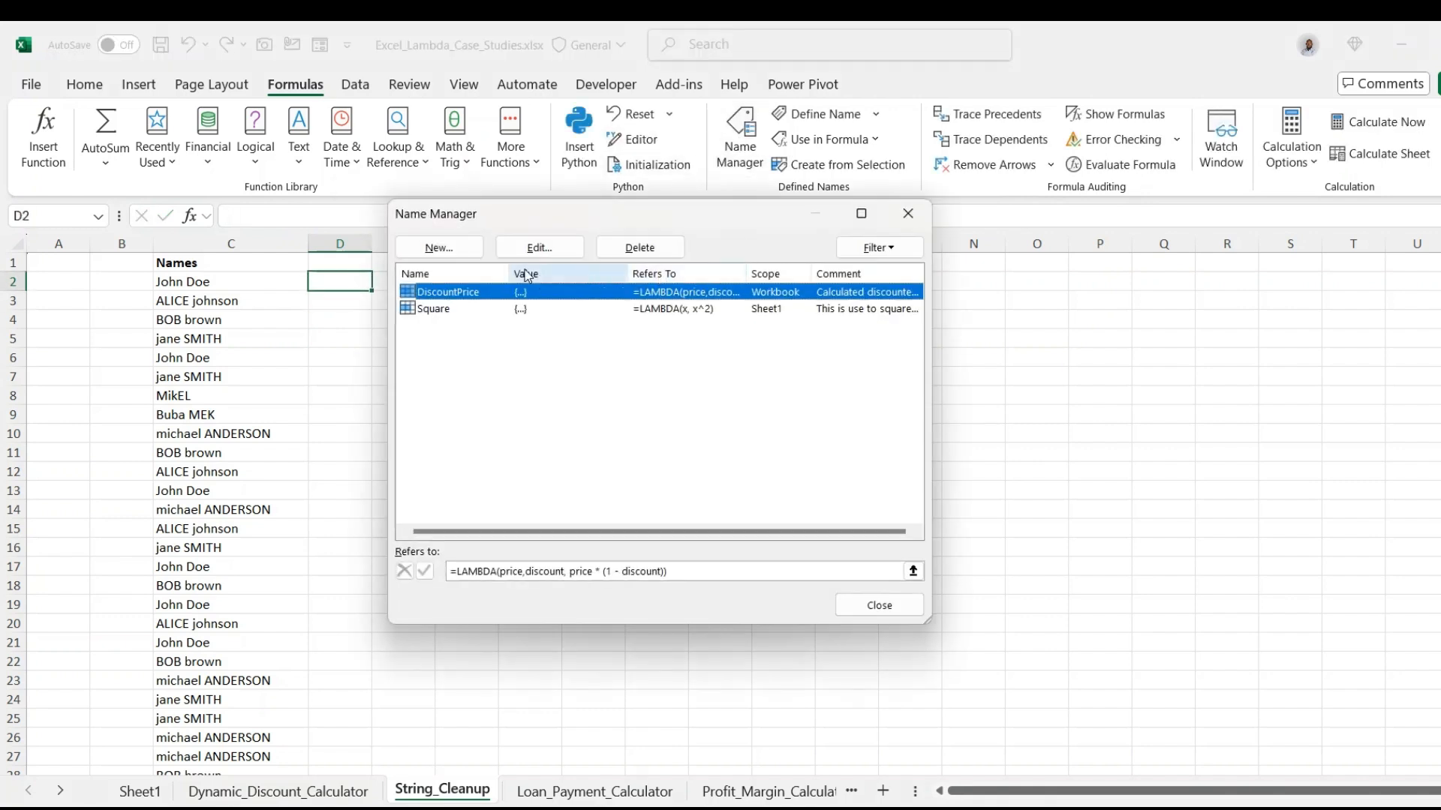
pyautogui.click(460, 247)
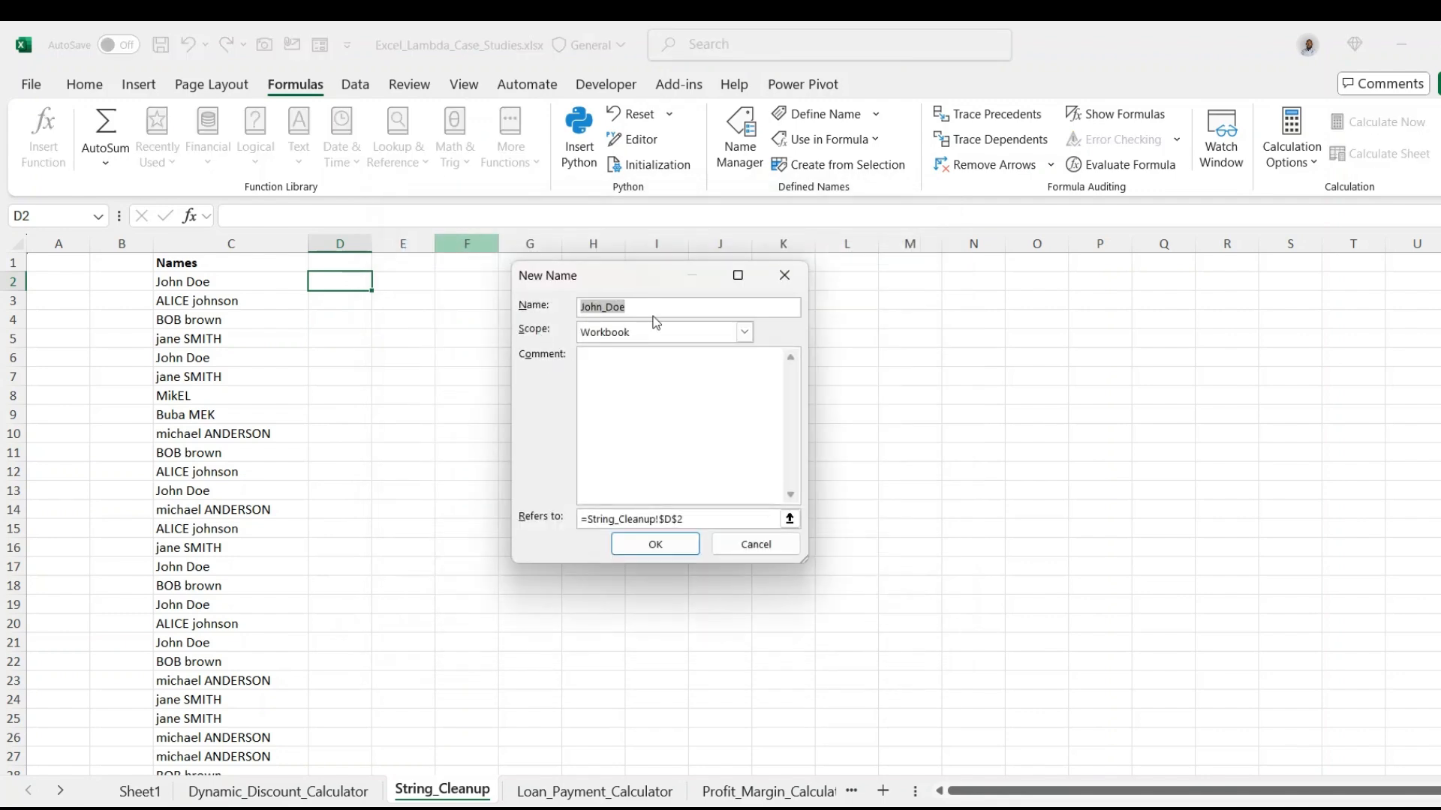
pyautogui.press('BackSpace')
pyautogui.write('Clean Nmae')
# Step: Replace the CleanNmae name's default cell reference with the copied LAMBDA formula, and save the name
pyautogui.click(717, 520)
pyautogui.press('BackSpace')
pyautogui.press('BackSpace')
pyautogui.press('BackSpace')
pyautogui.press('BackSpace')
pyautogui.press('BackSpace')
pyautogui.press('BackSpace')
pyautogui.press('BackSpace')
pyautogui.press('BackSpace')
pyautogui.press('BackSpace')
pyautogui.press('BackSpace')
pyautogui.press('BackSpace')
pyautogui.press('BackSpace')
pyautogui.press('BackSpace')
pyautogui.press('BackSpace')
pyautogui.press('BackSpace')
pyautogui.press('BackSpace')
pyautogui.press('BackSpace')
pyautogui.press('BackSpace')
pyautogui.press('BackSpace')
pyautogui.press('BackSpace')
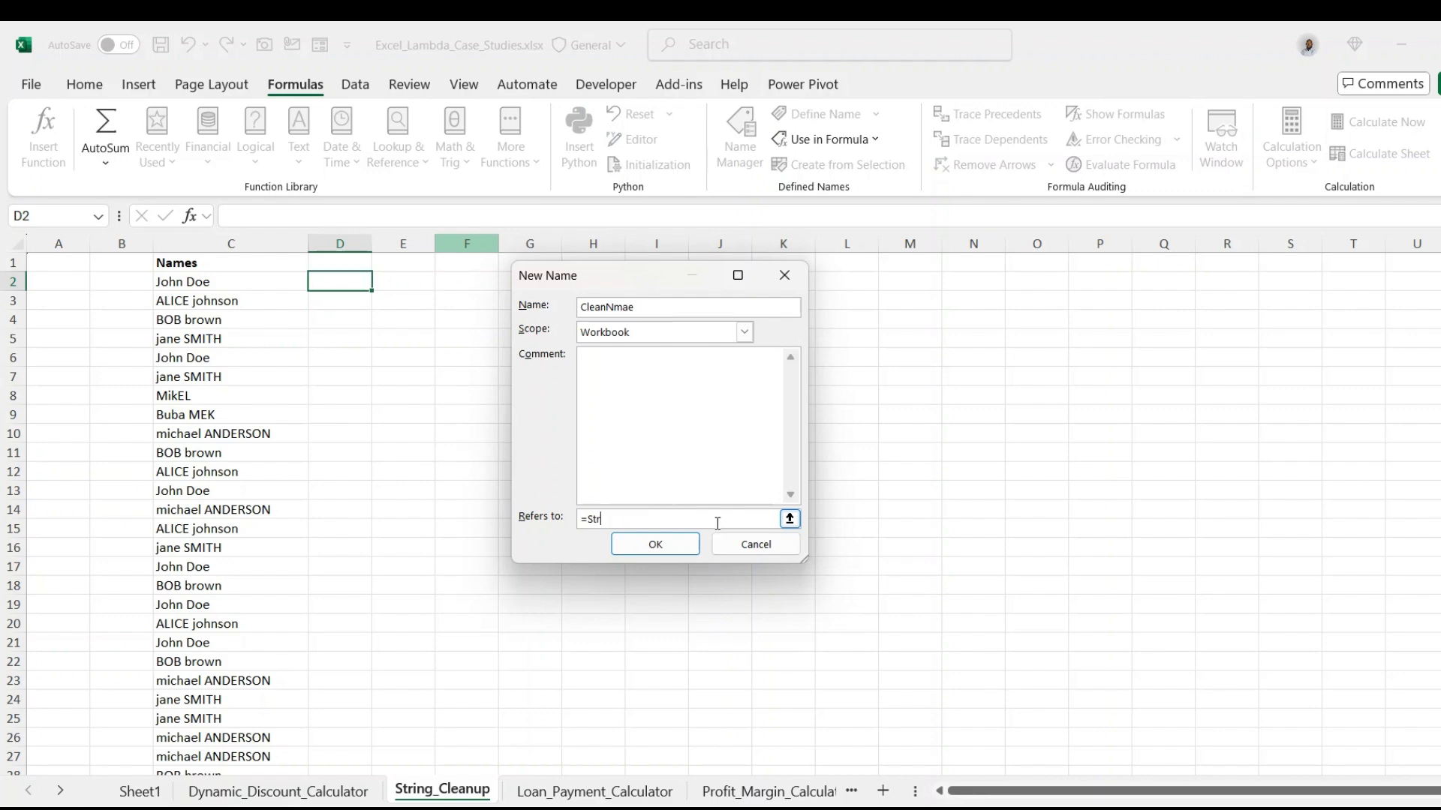
pyautogui.hotkey('ctrl', 'v')
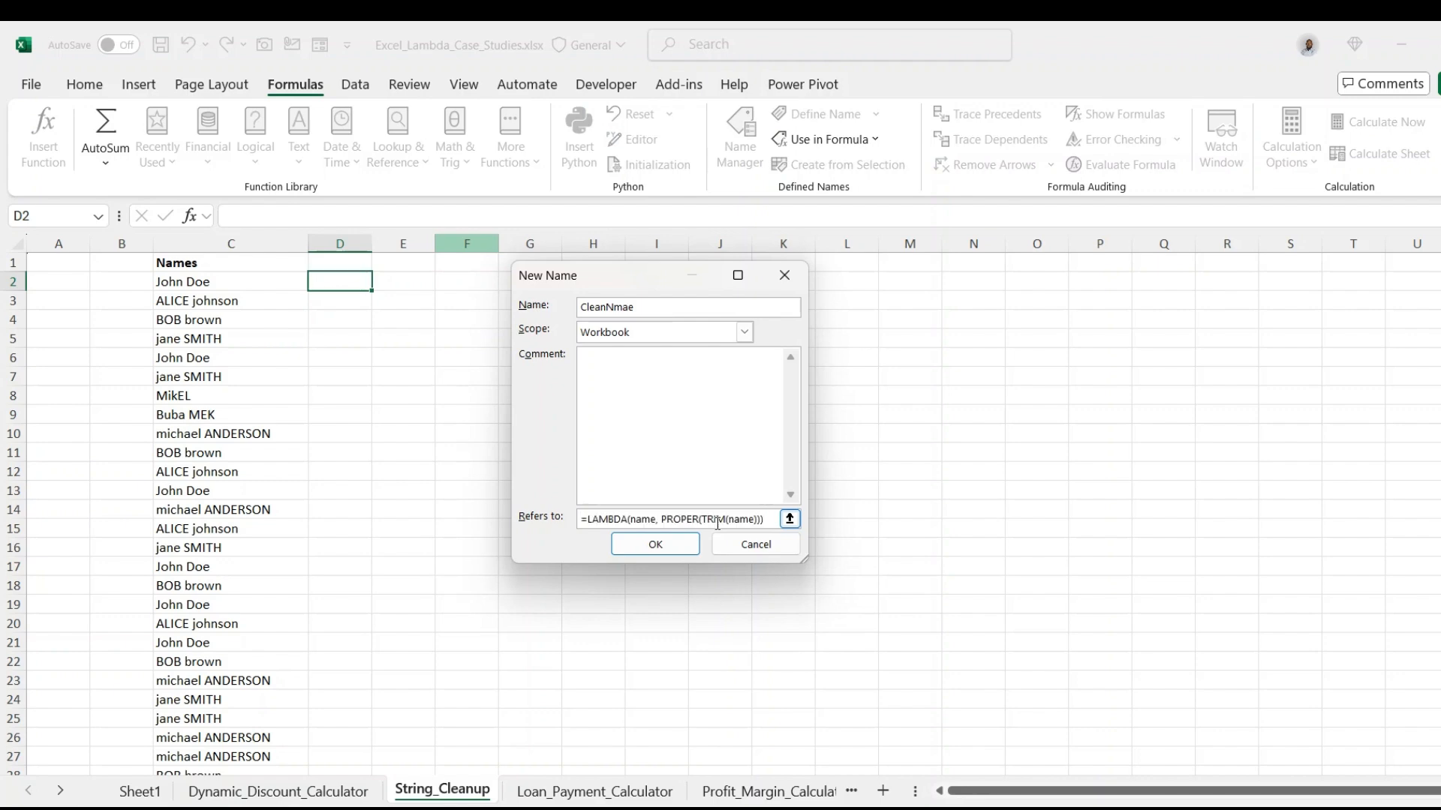
pyautogui.click(673, 551)
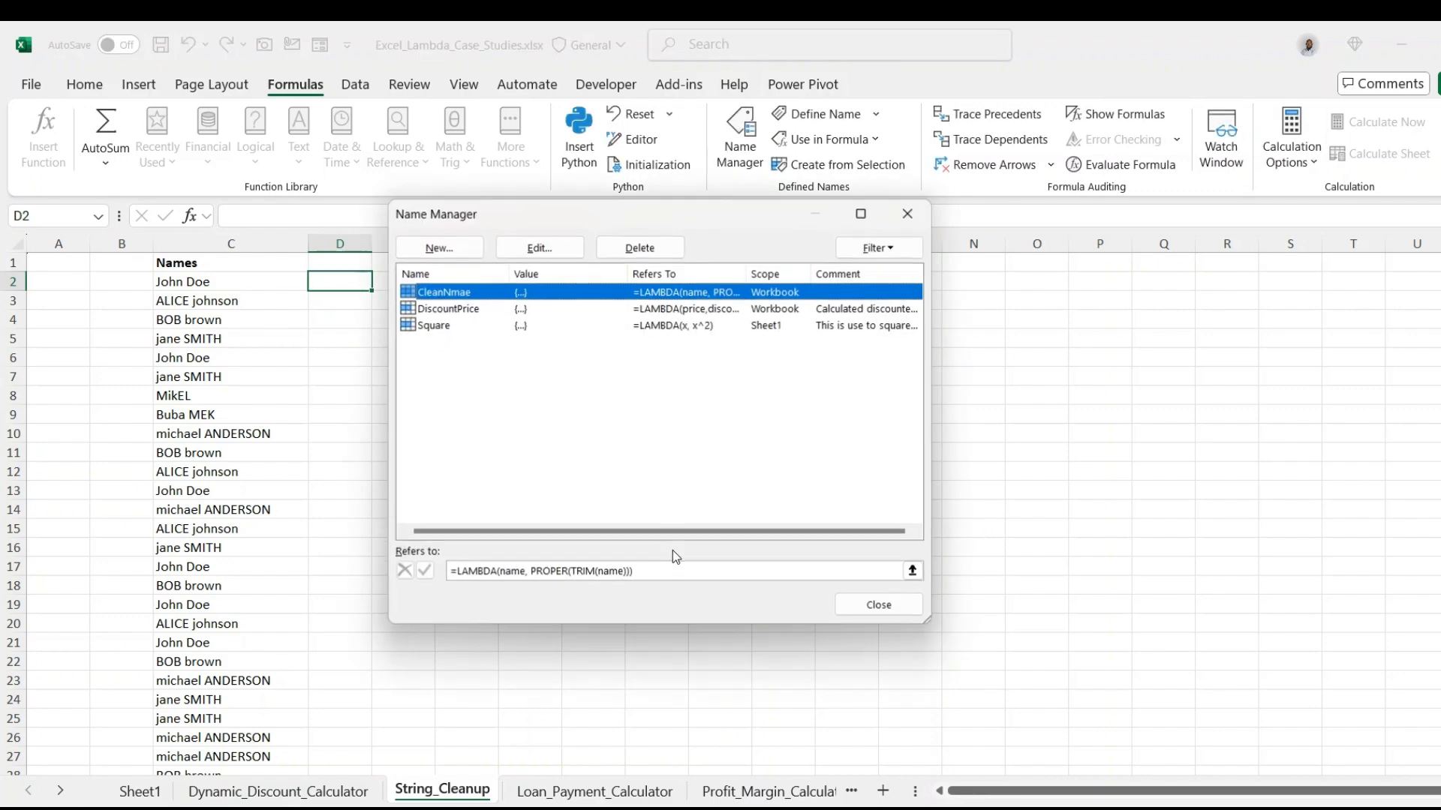
pyautogui.doubleClick(863, 605)
# Step: Enter =CleanNmae(C2) in D2 beside the first name
pyautogui.click(346, 280)
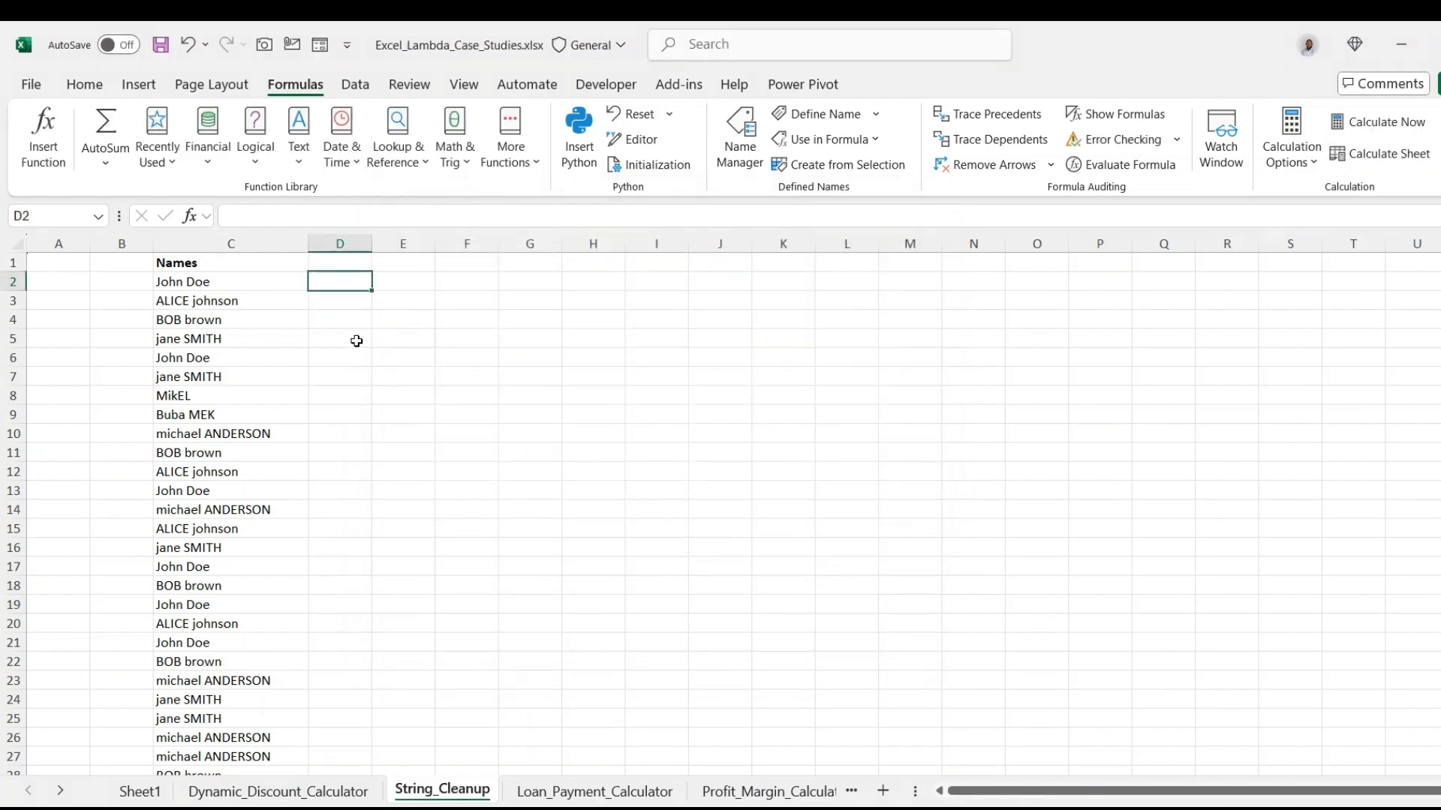
pyautogui.write('=clean')
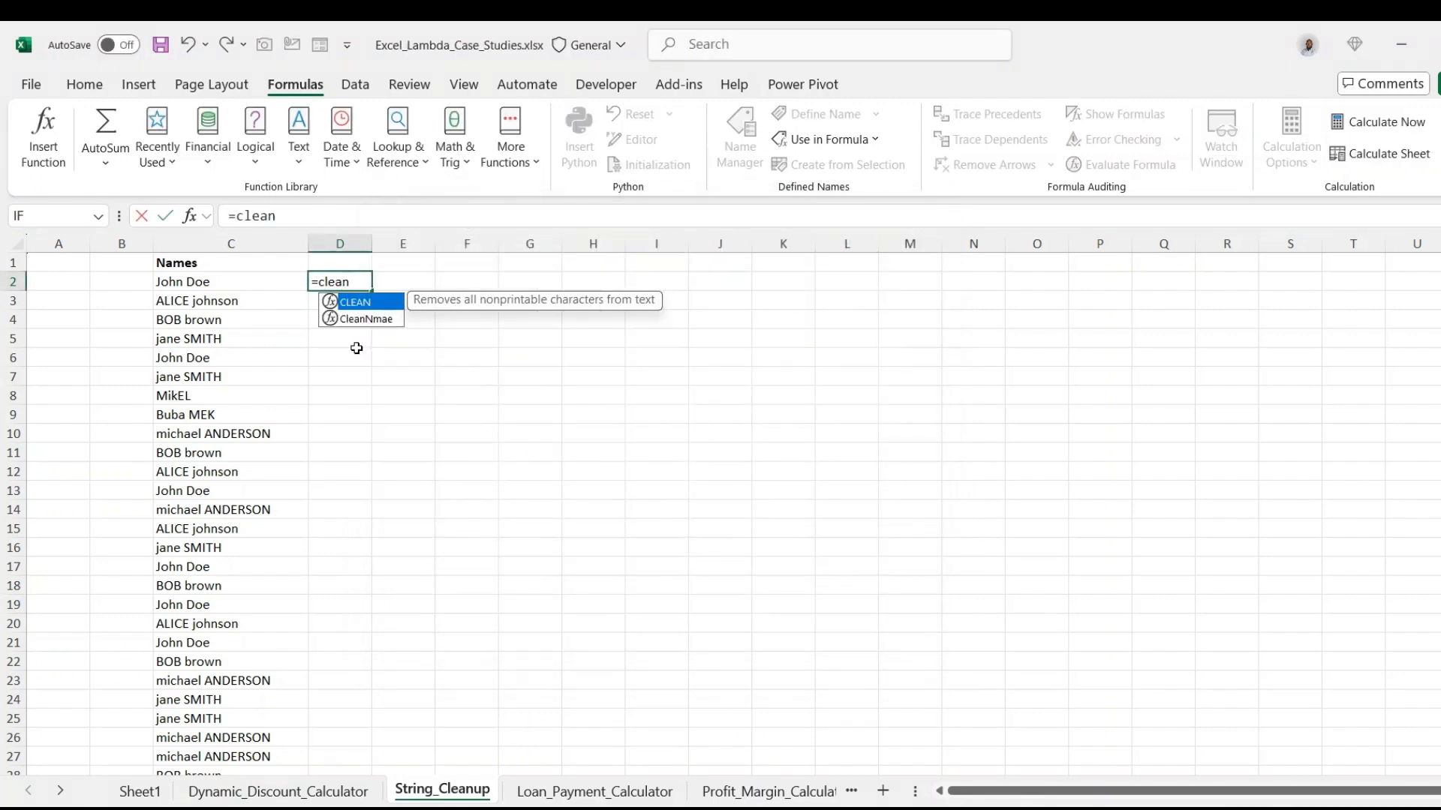
pyautogui.press('Down')
pyautogui.press('Tab')
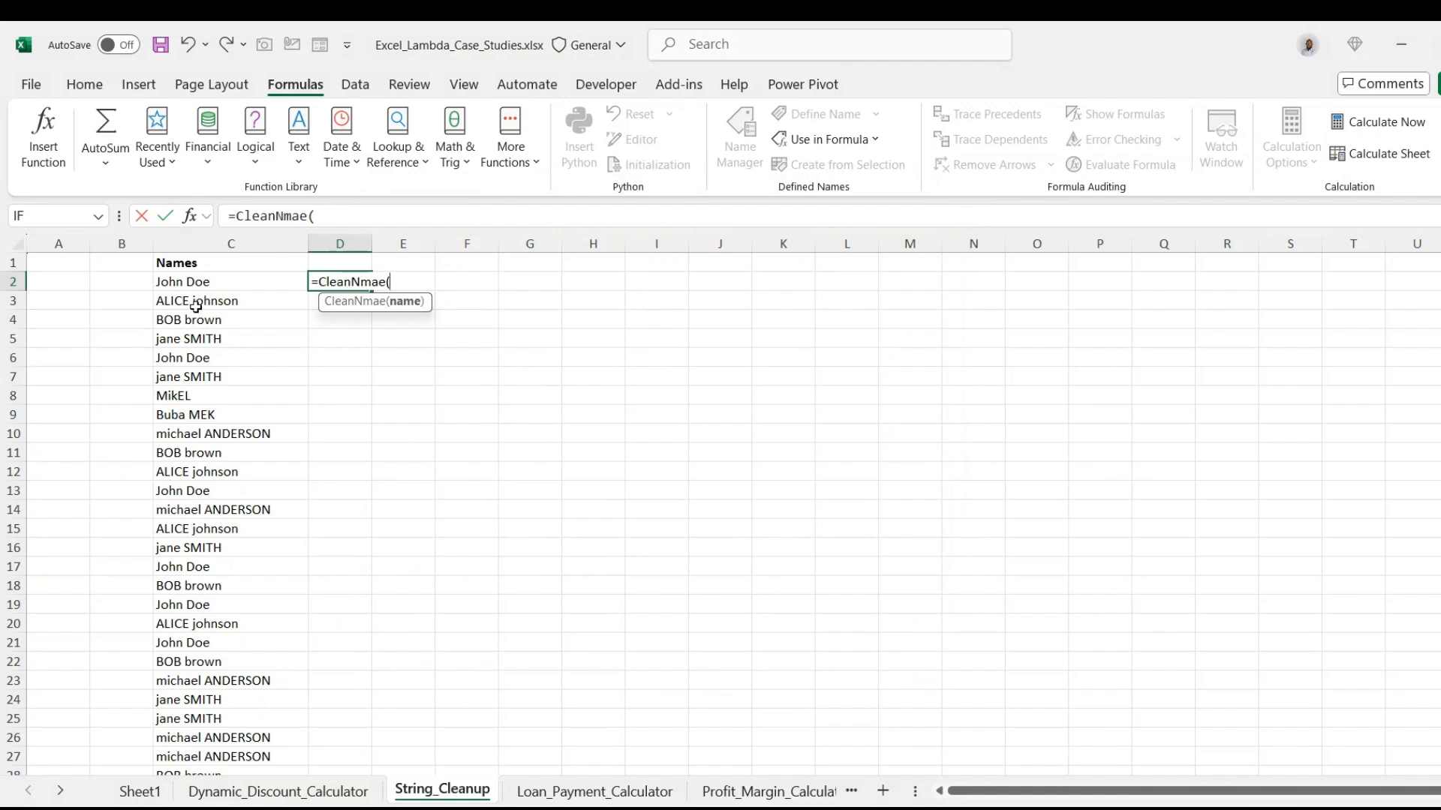
pyautogui.click(214, 284)
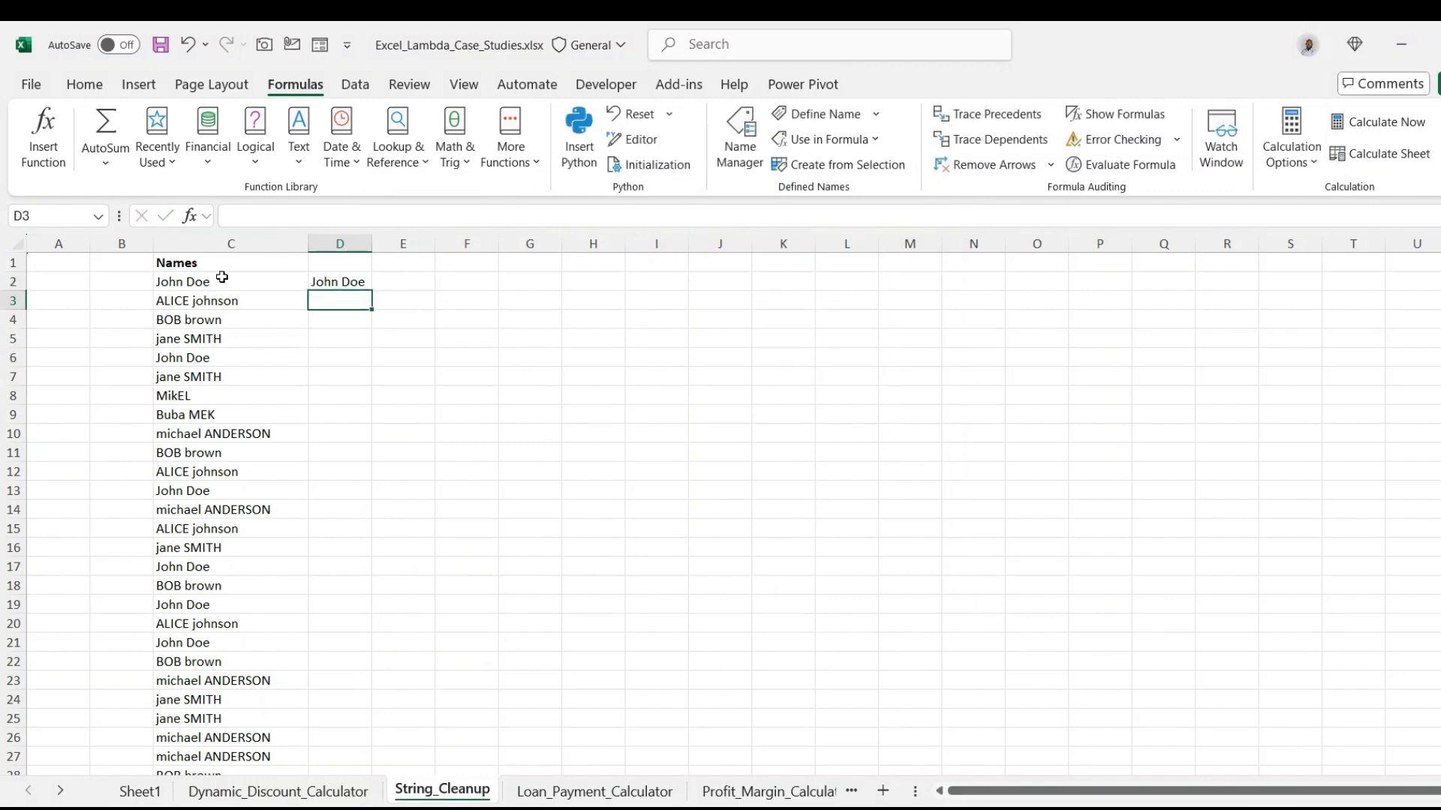
# Step: Fill the CleanNmae formula from D2 down beside all the names and widen column D to fit the cleaned names
pyautogui.click(358, 282)
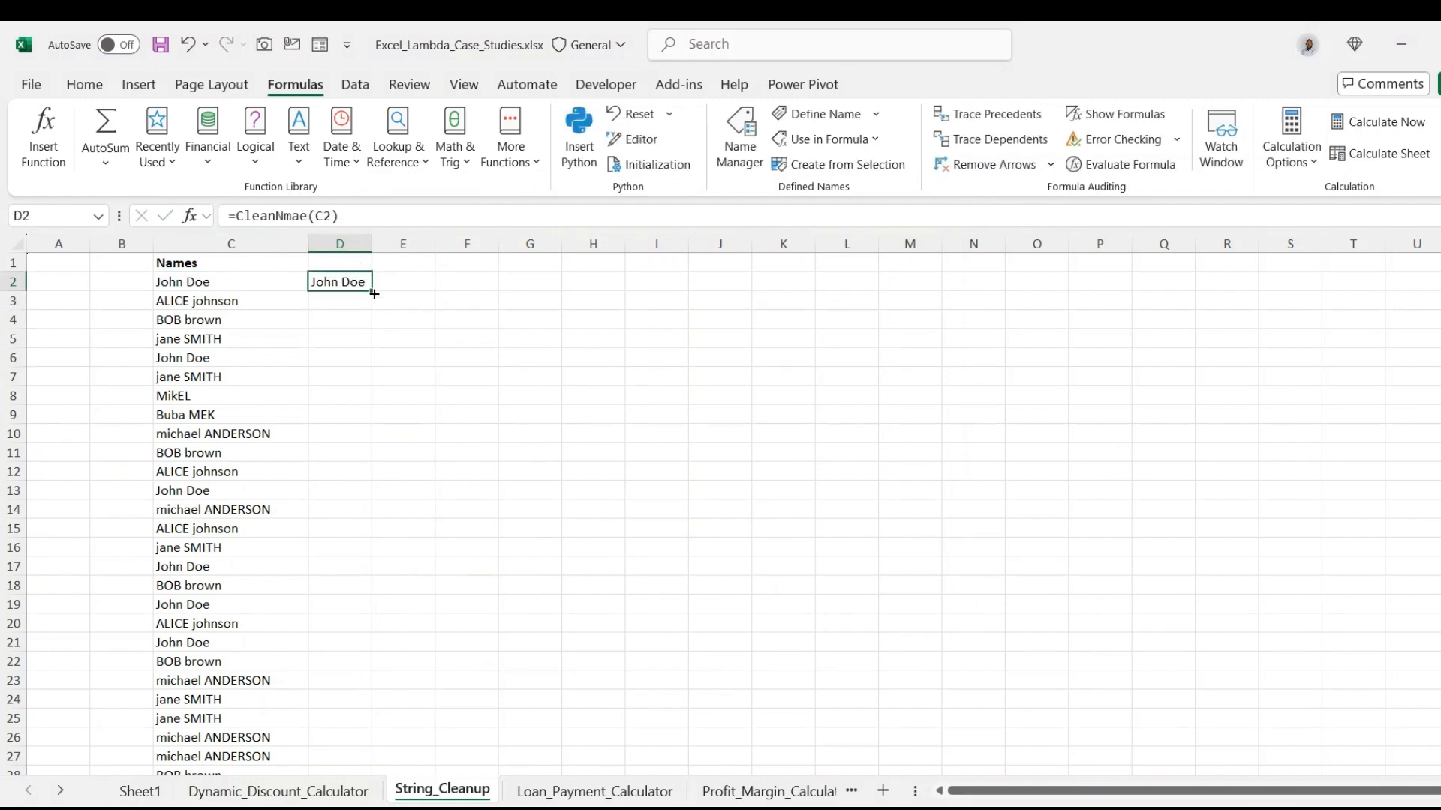
pyautogui.doubleClick(373, 293)
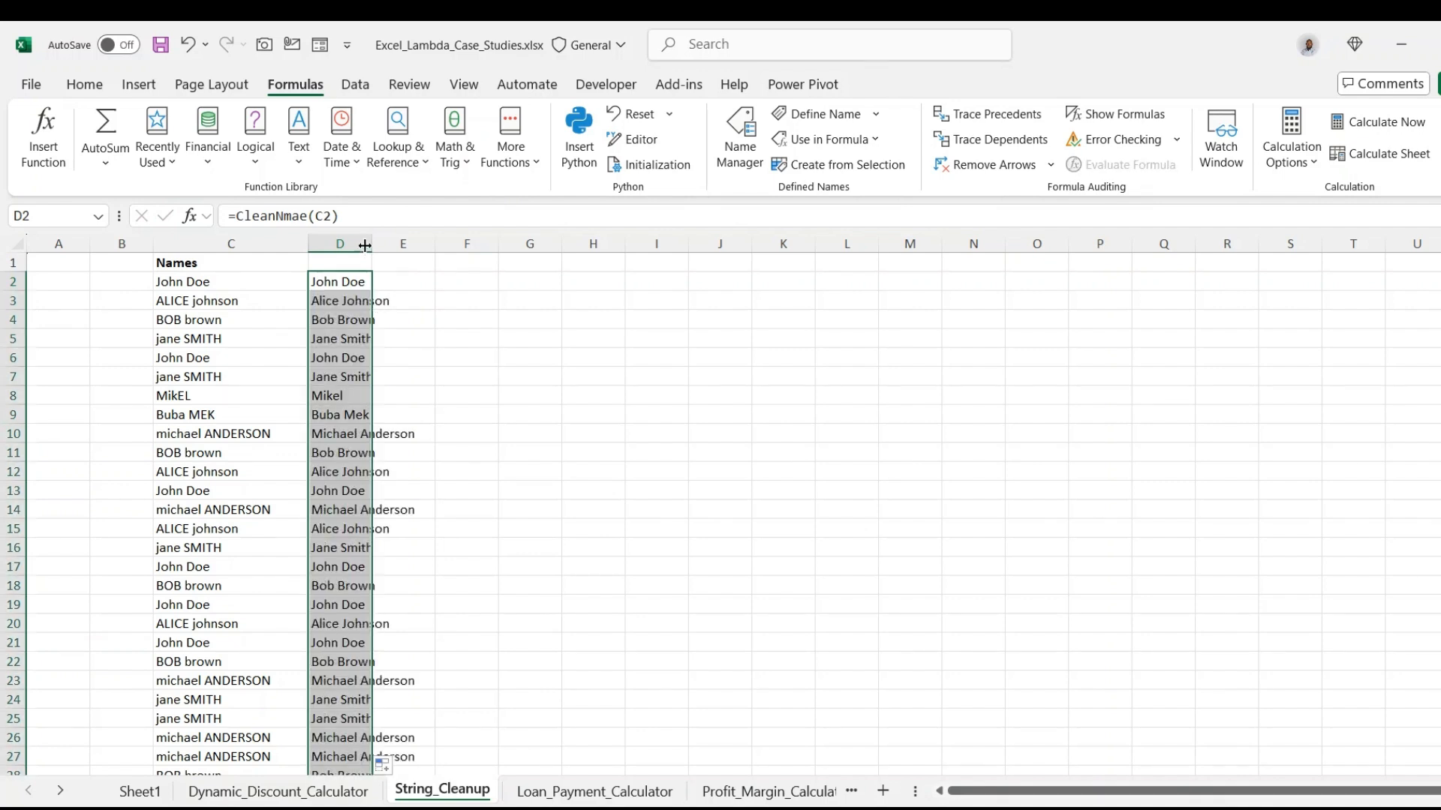
pyautogui.moveTo(374, 246); pyautogui.dragTo(484, 246)
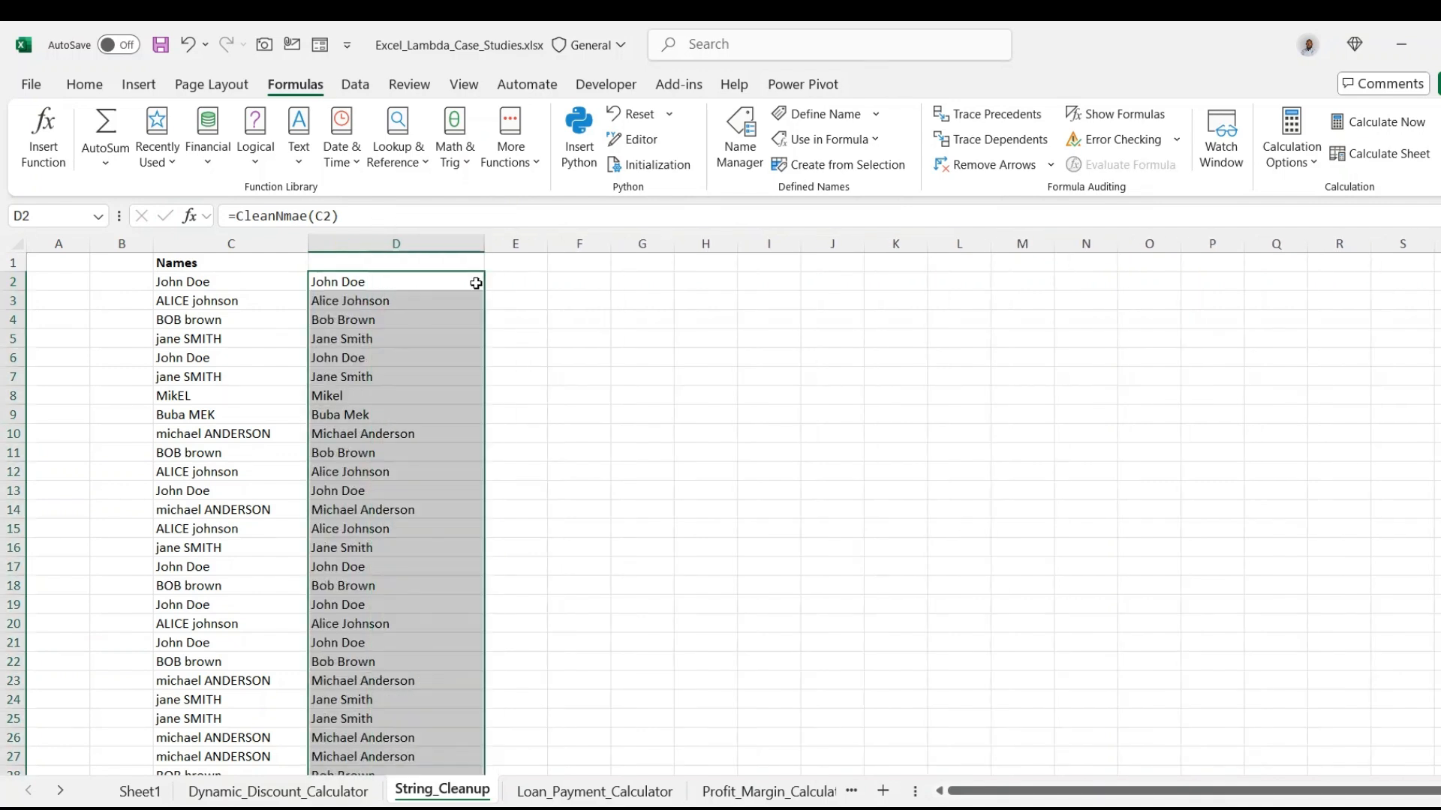
pyautogui.click(550, 397)
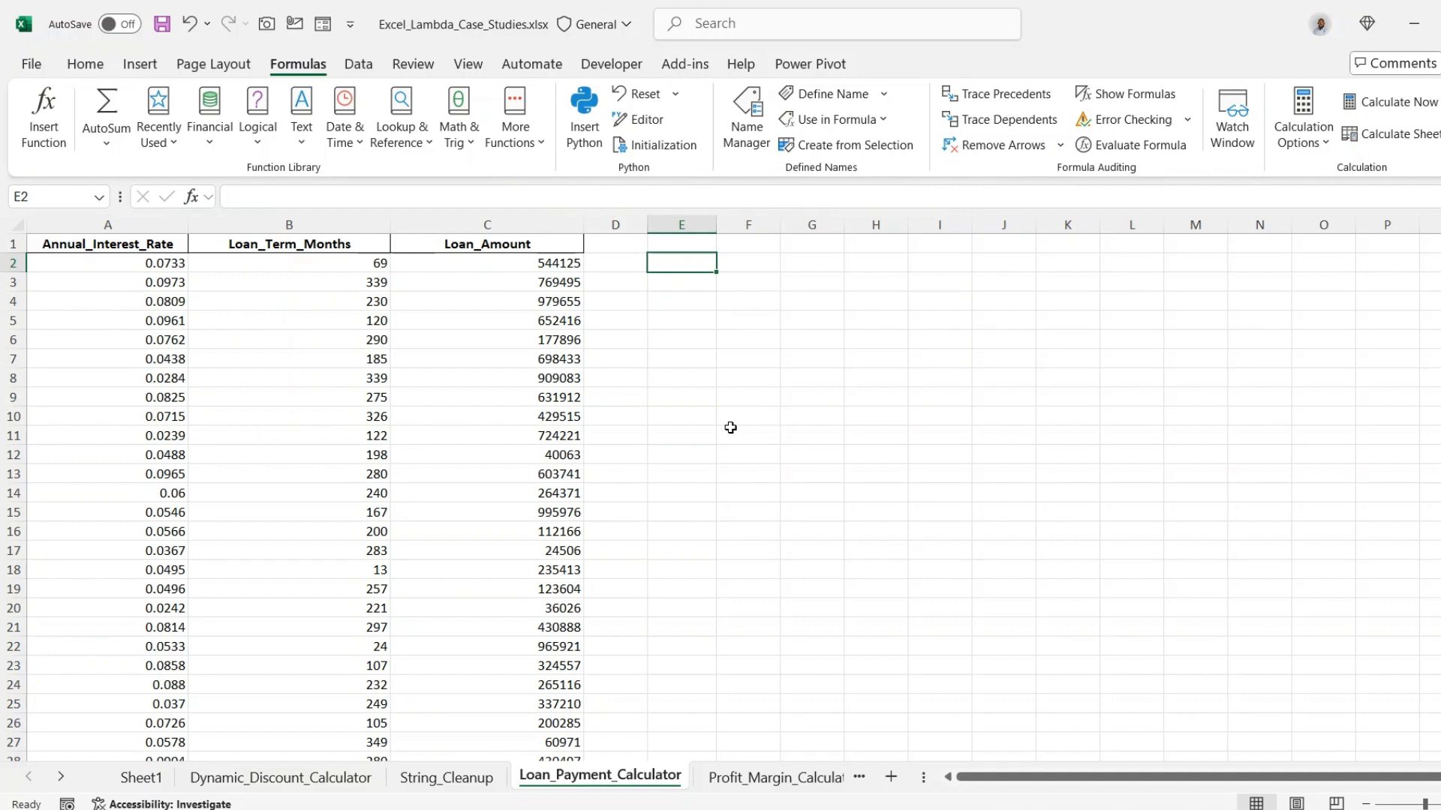
# Step: Enter =-PMT(A2/12,B2,C2) in E2 to calculate the monthly payment for the first loan
pyautogui.write('=')
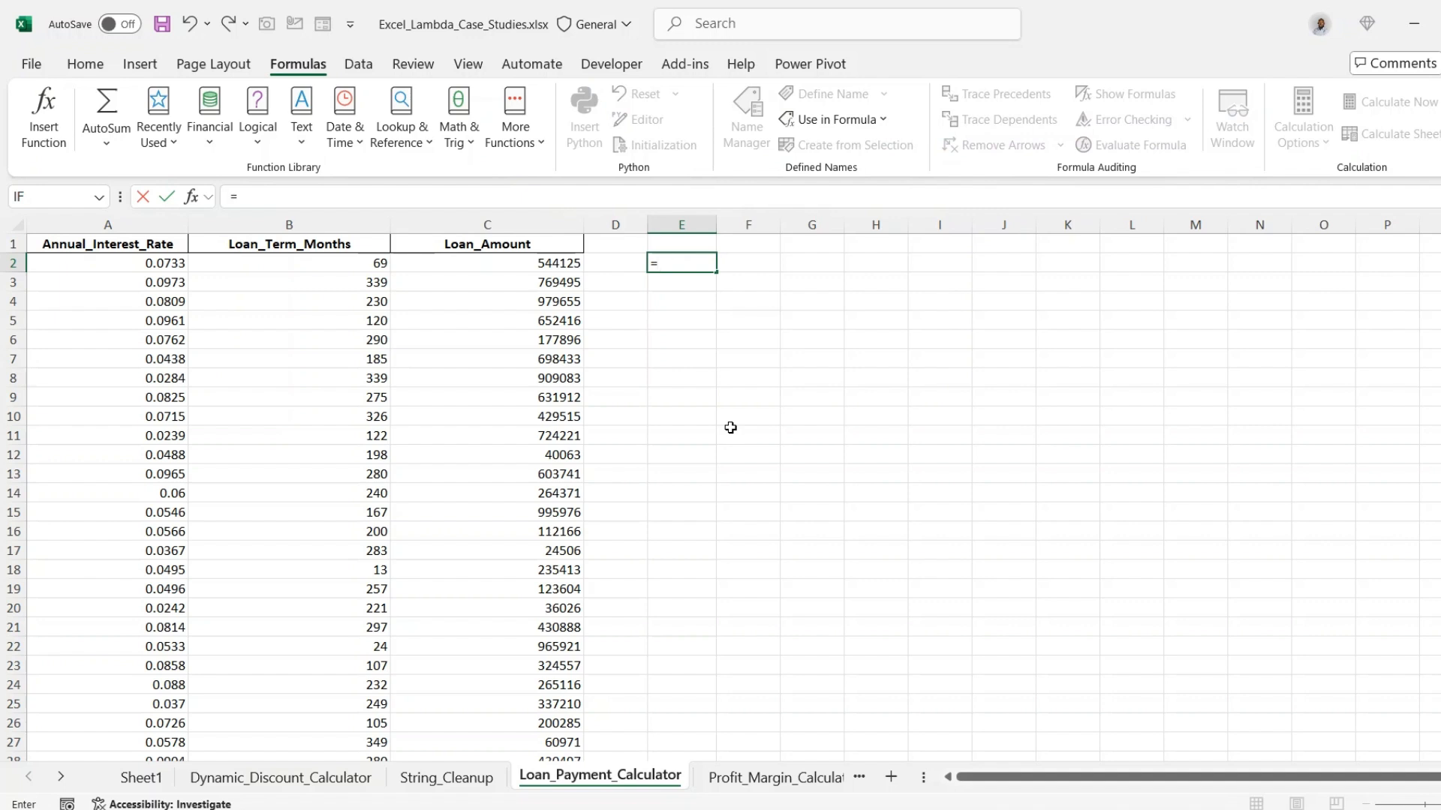
pyautogui.write('-pmt')
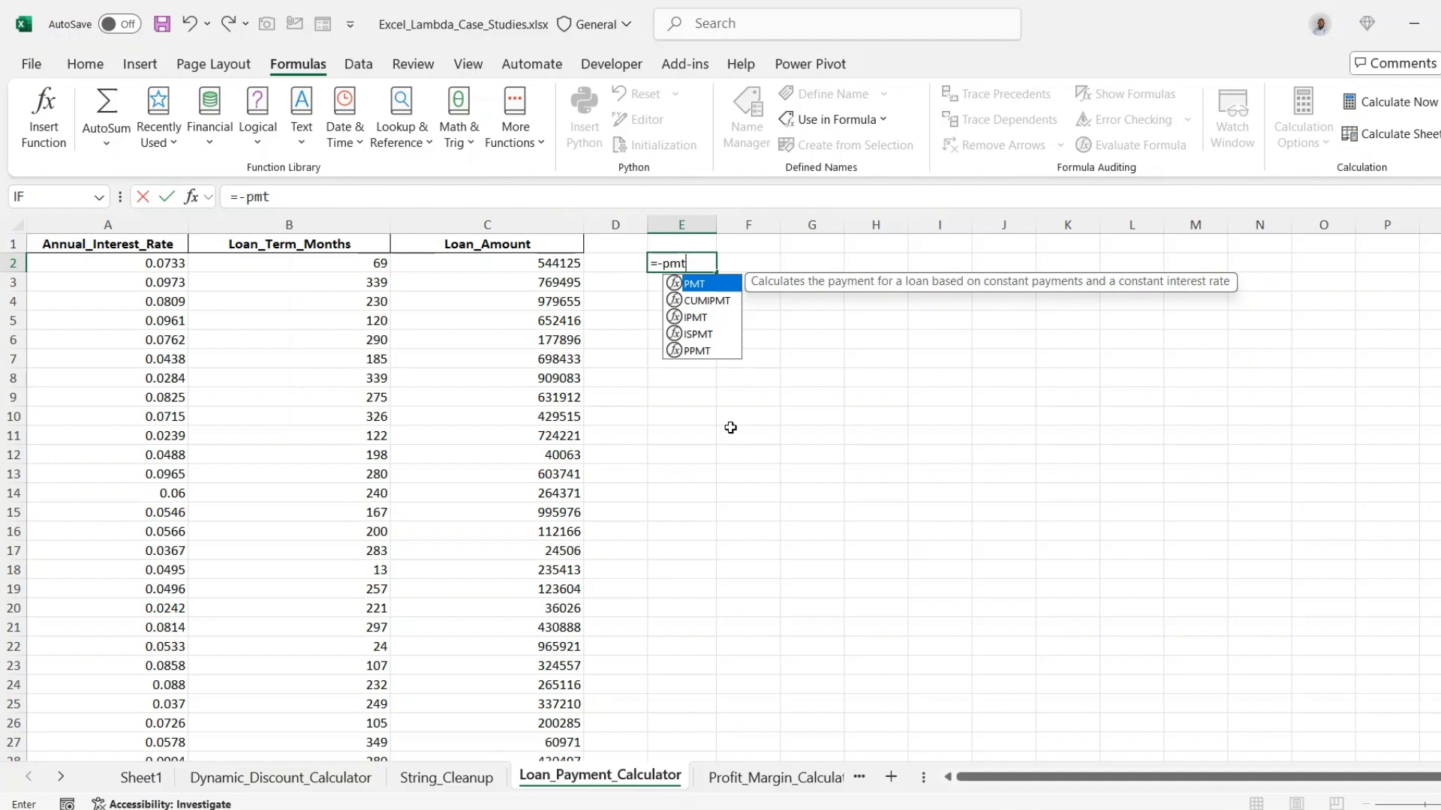
pyautogui.press('Tab')
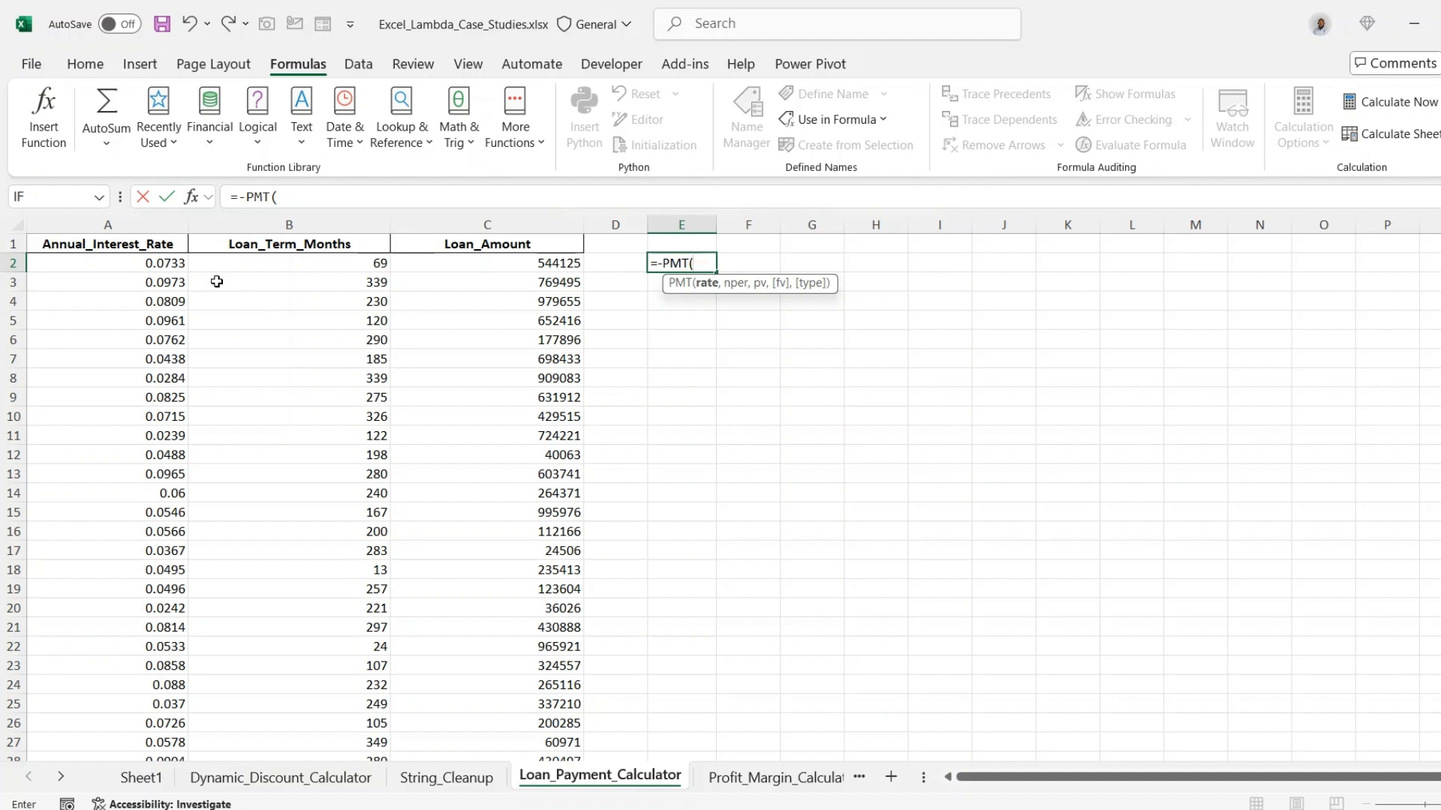
pyautogui.click(163, 262)
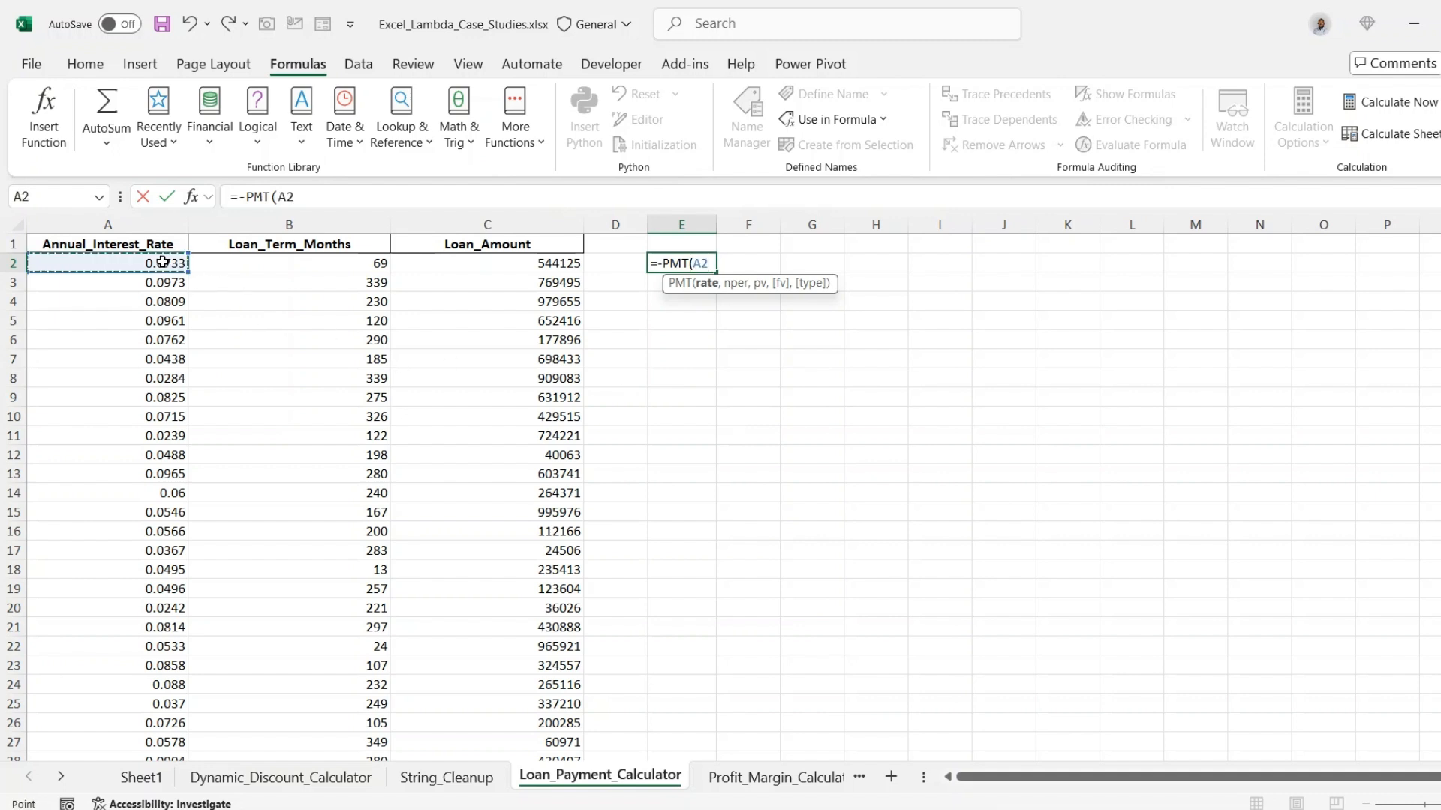
pyautogui.write(',')
pyautogui.press('BackSpace')
pyautogui.write('/12,')
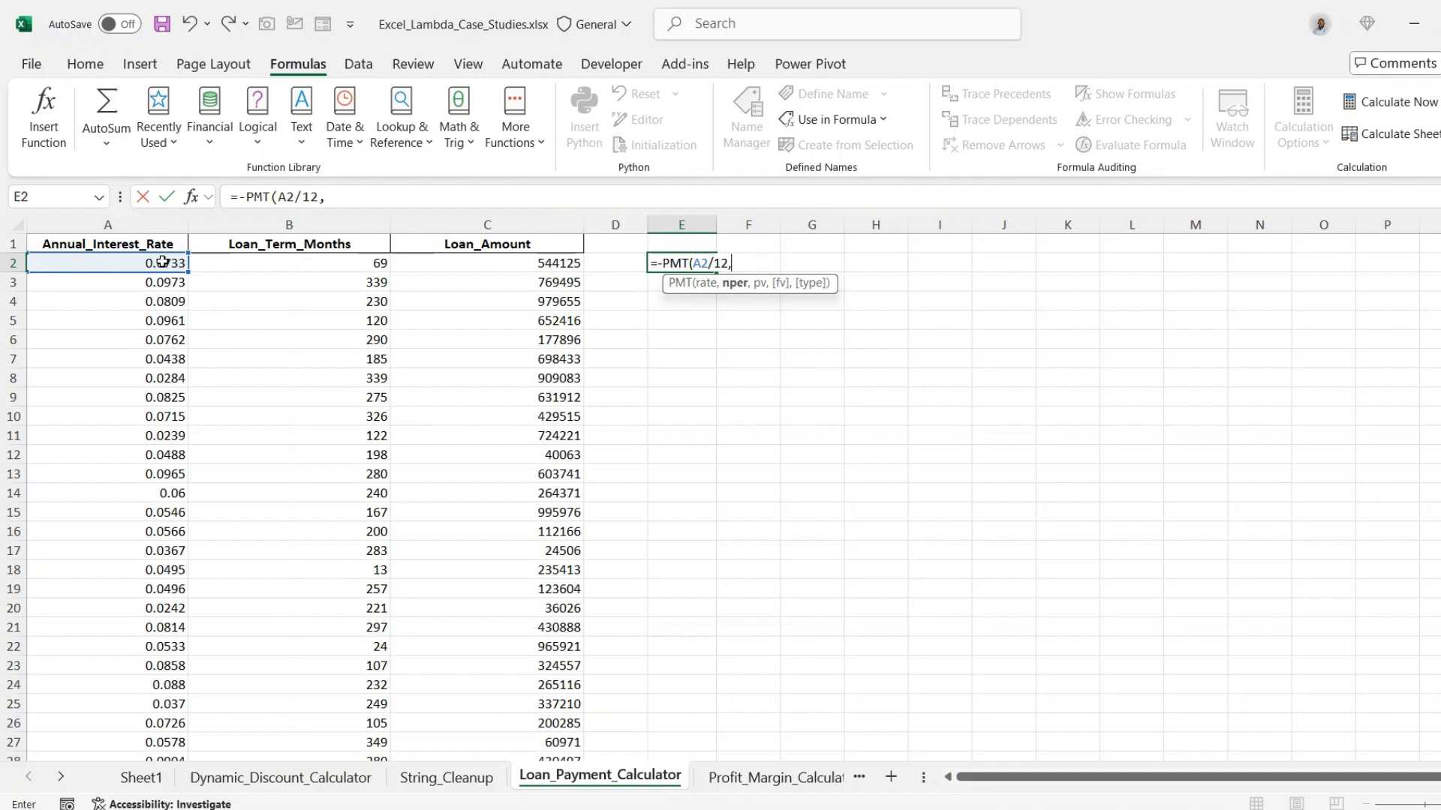
pyautogui.click(285, 266)
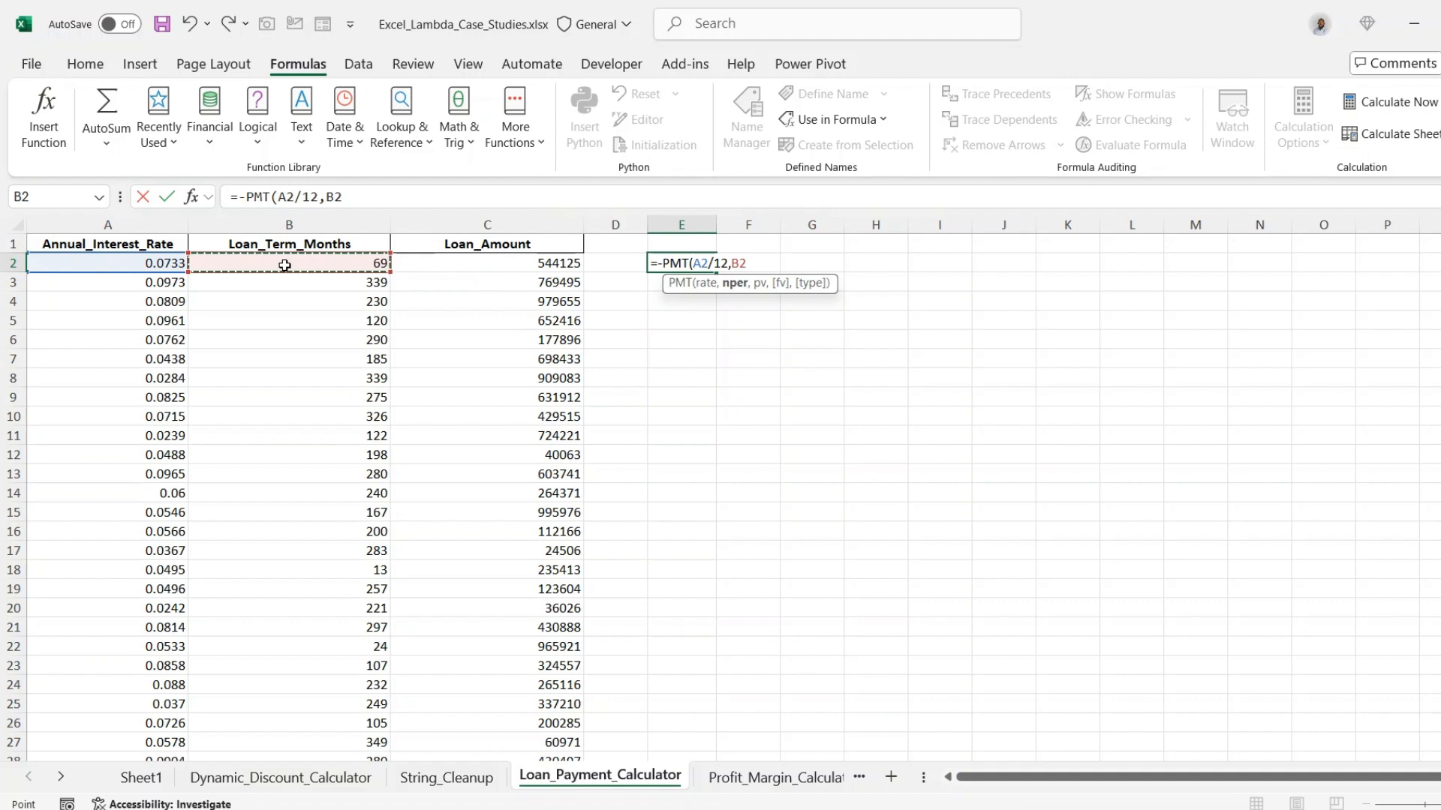
pyautogui.write(',')
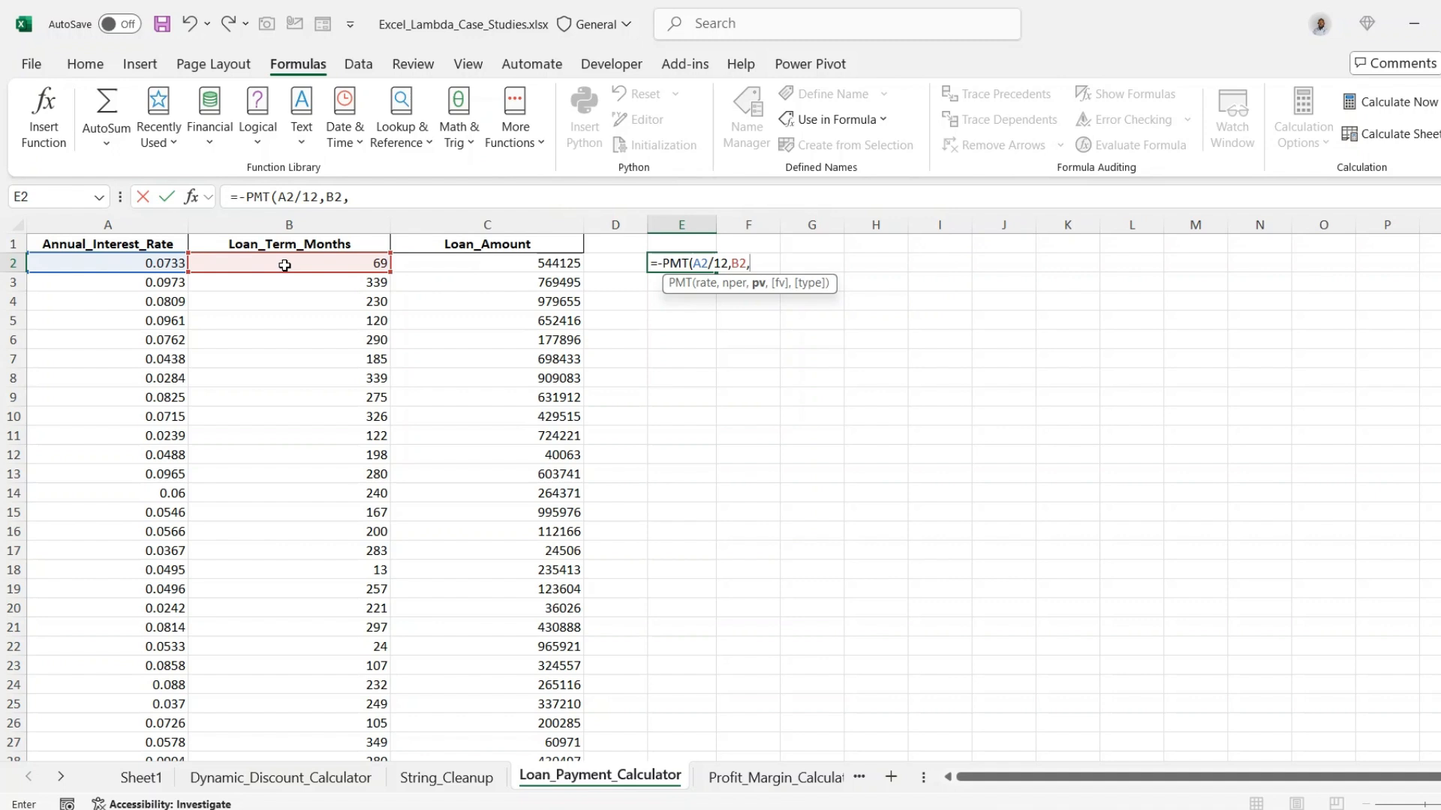
pyautogui.click(417, 267)
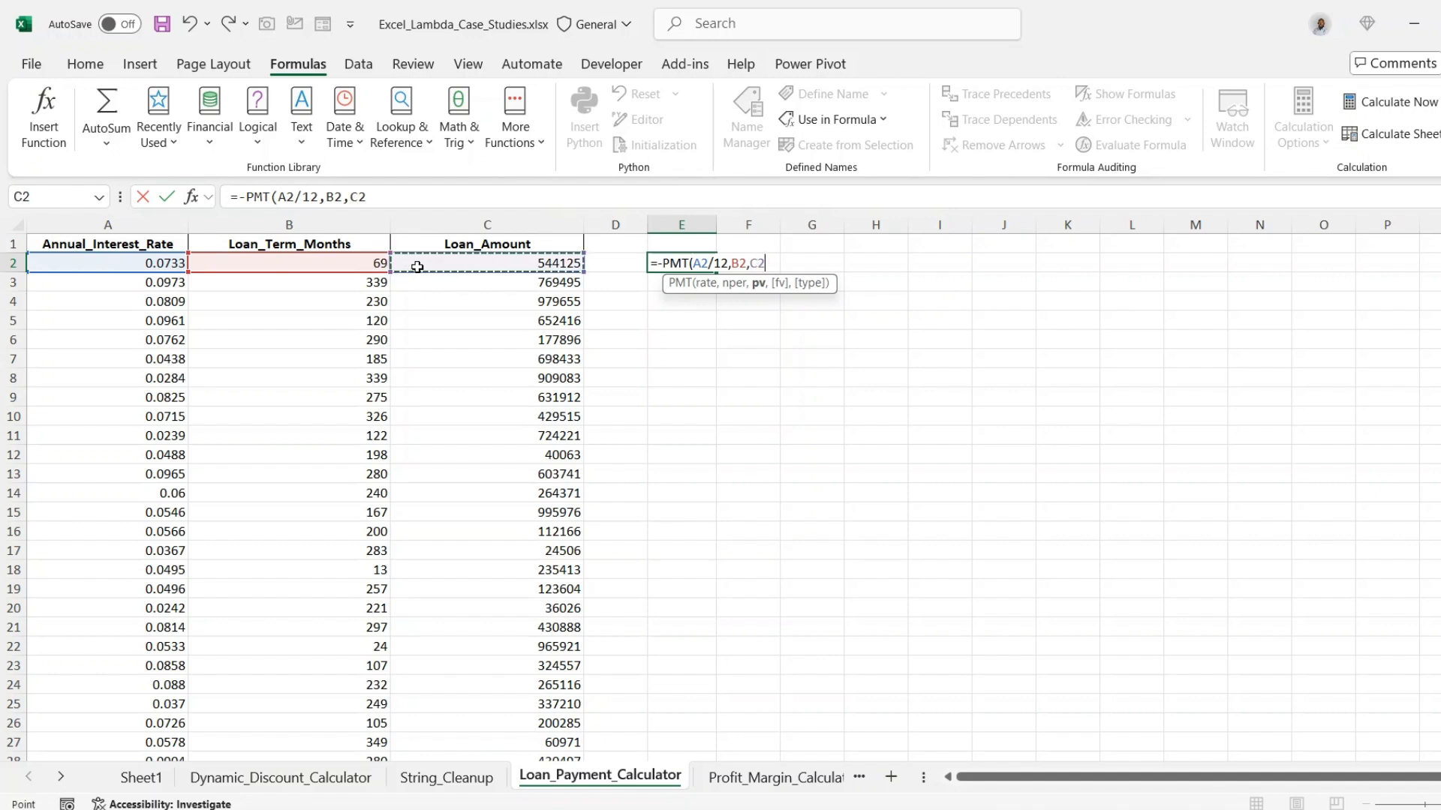
pyautogui.press('Return')
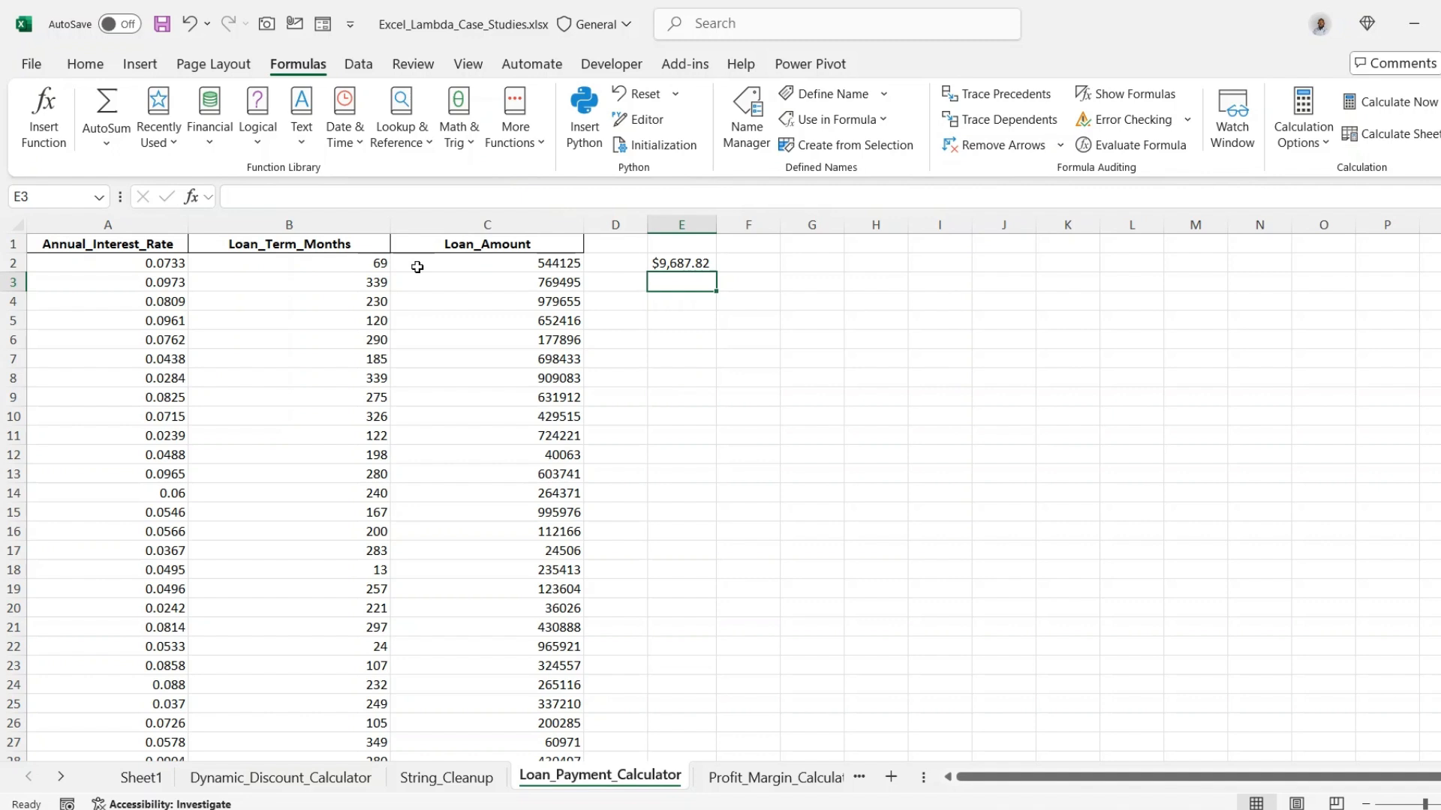
# Step: Fill the PMT formula from E2 down to E24, and clear the filled cells
pyautogui.click(681, 264)
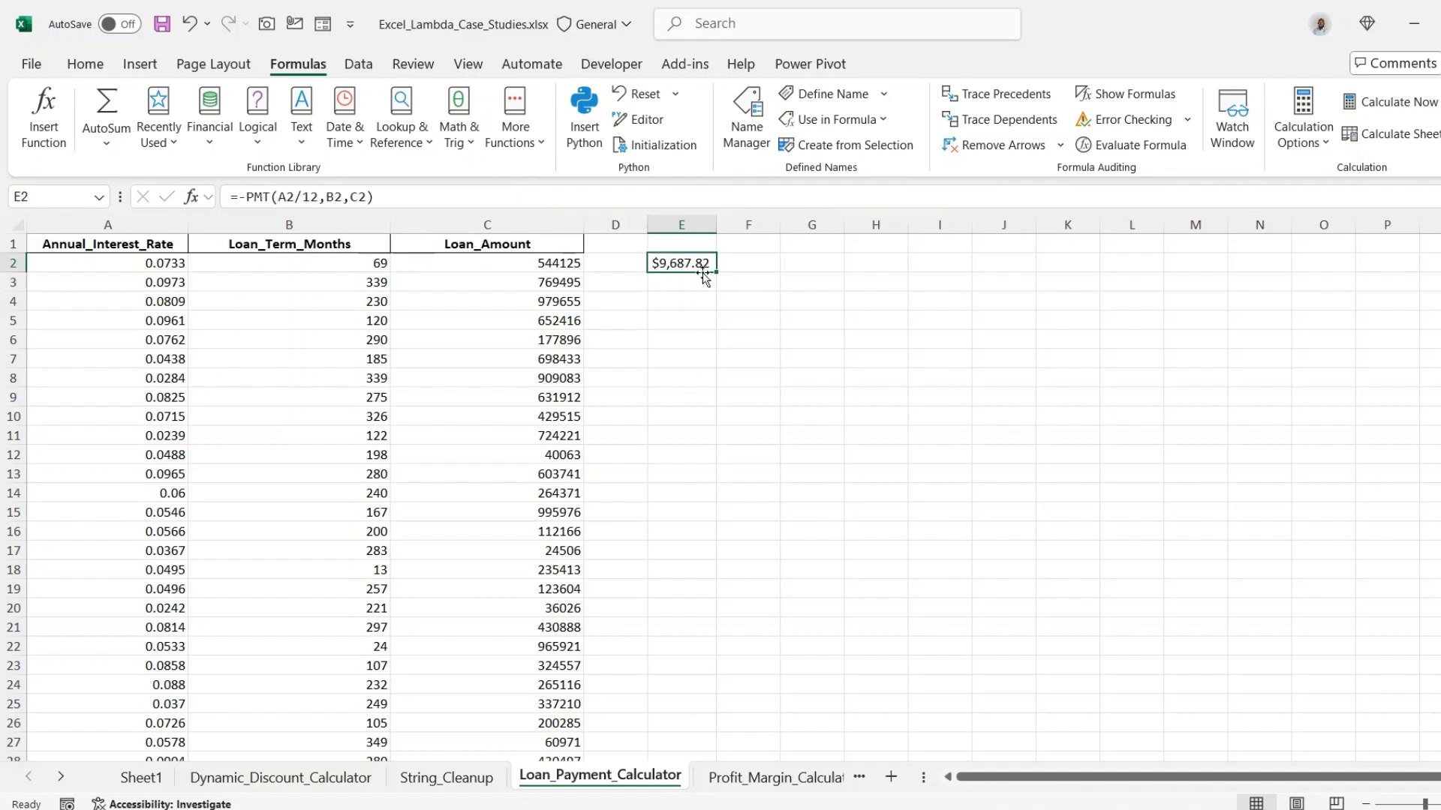
pyautogui.moveTo(720, 275); pyautogui.dragTo(693, 684)
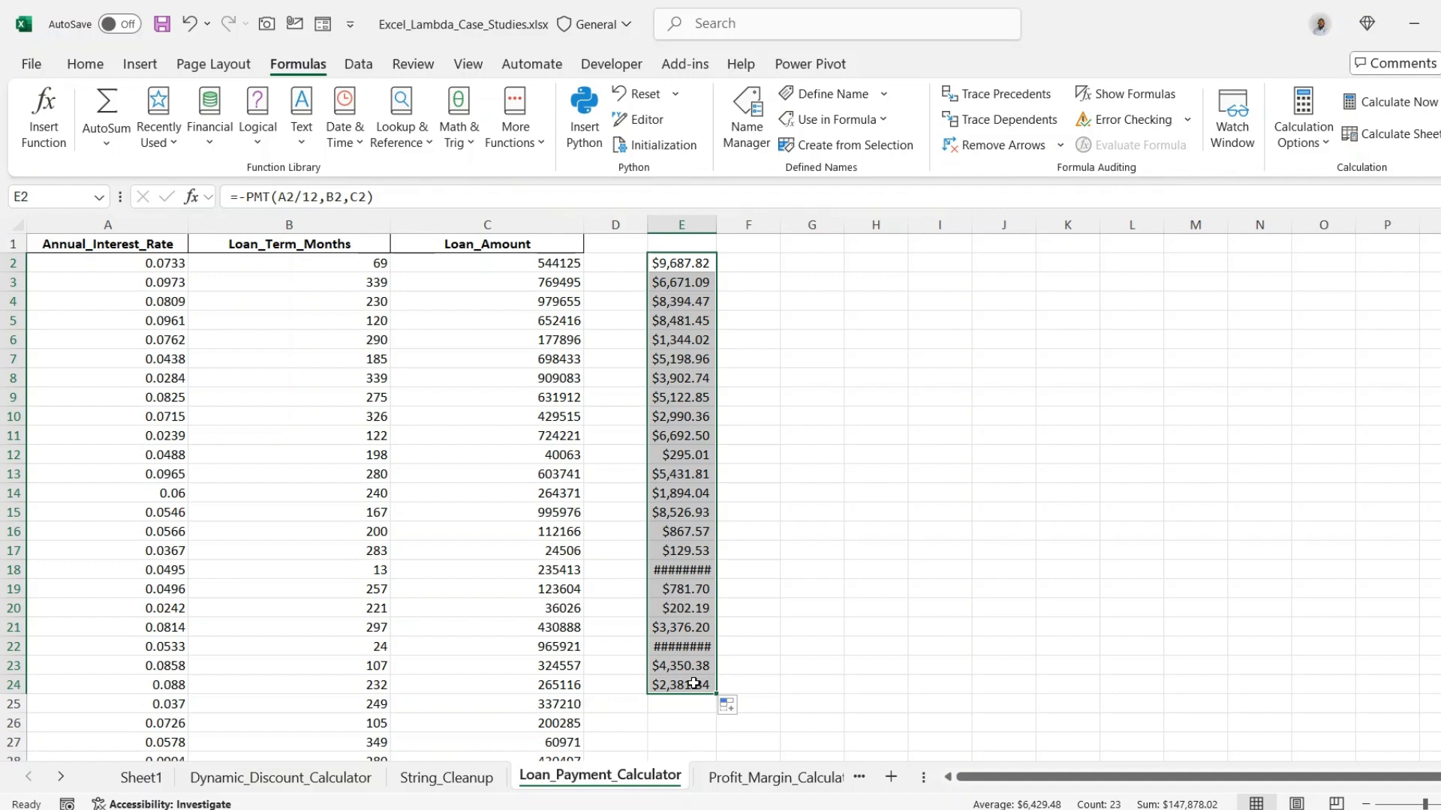
pyautogui.press('Delete')
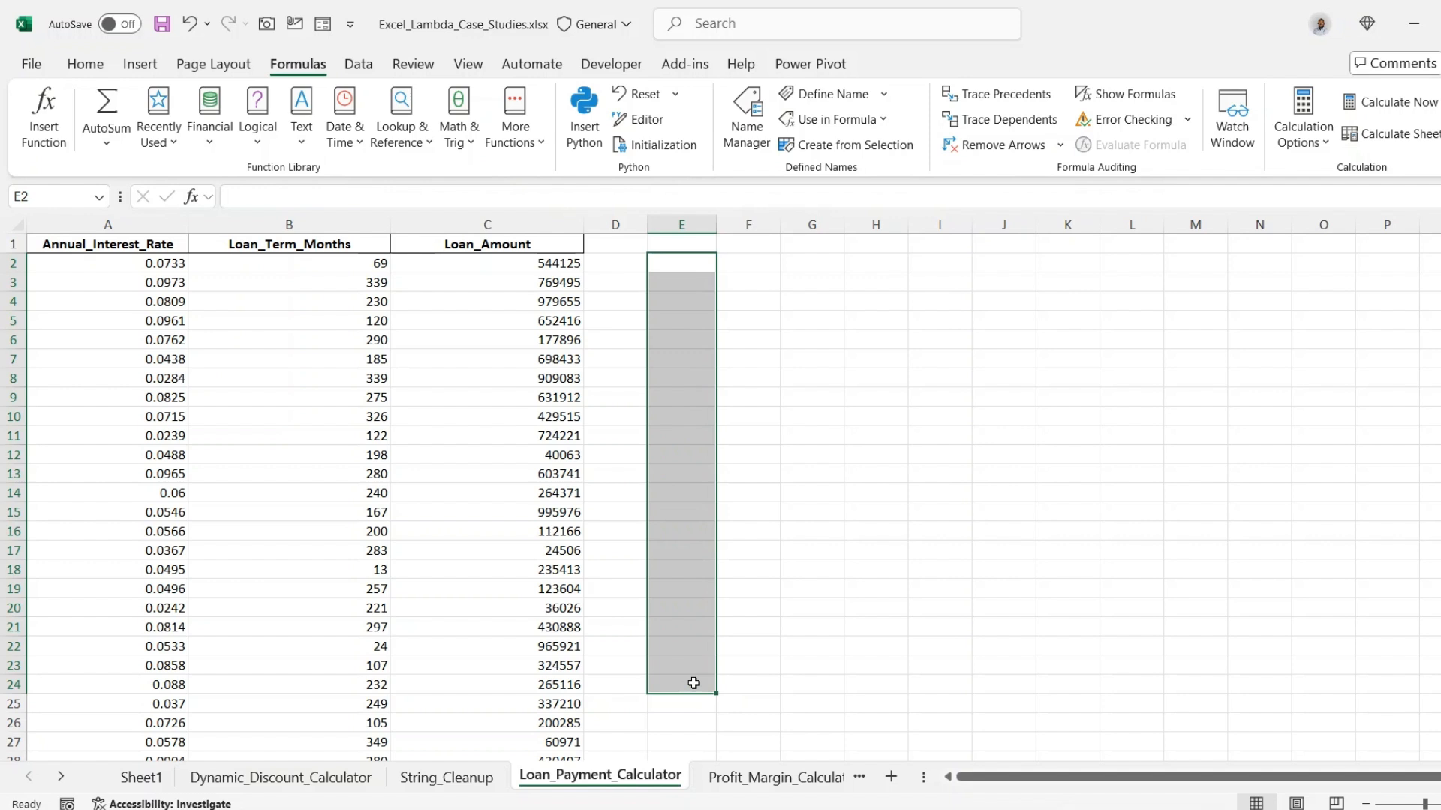
# Step: Start a LAMBDA formula in E2 with the parameters rate, NPER and pv
pyautogui.click(697, 267)
pyautogui.write('=')
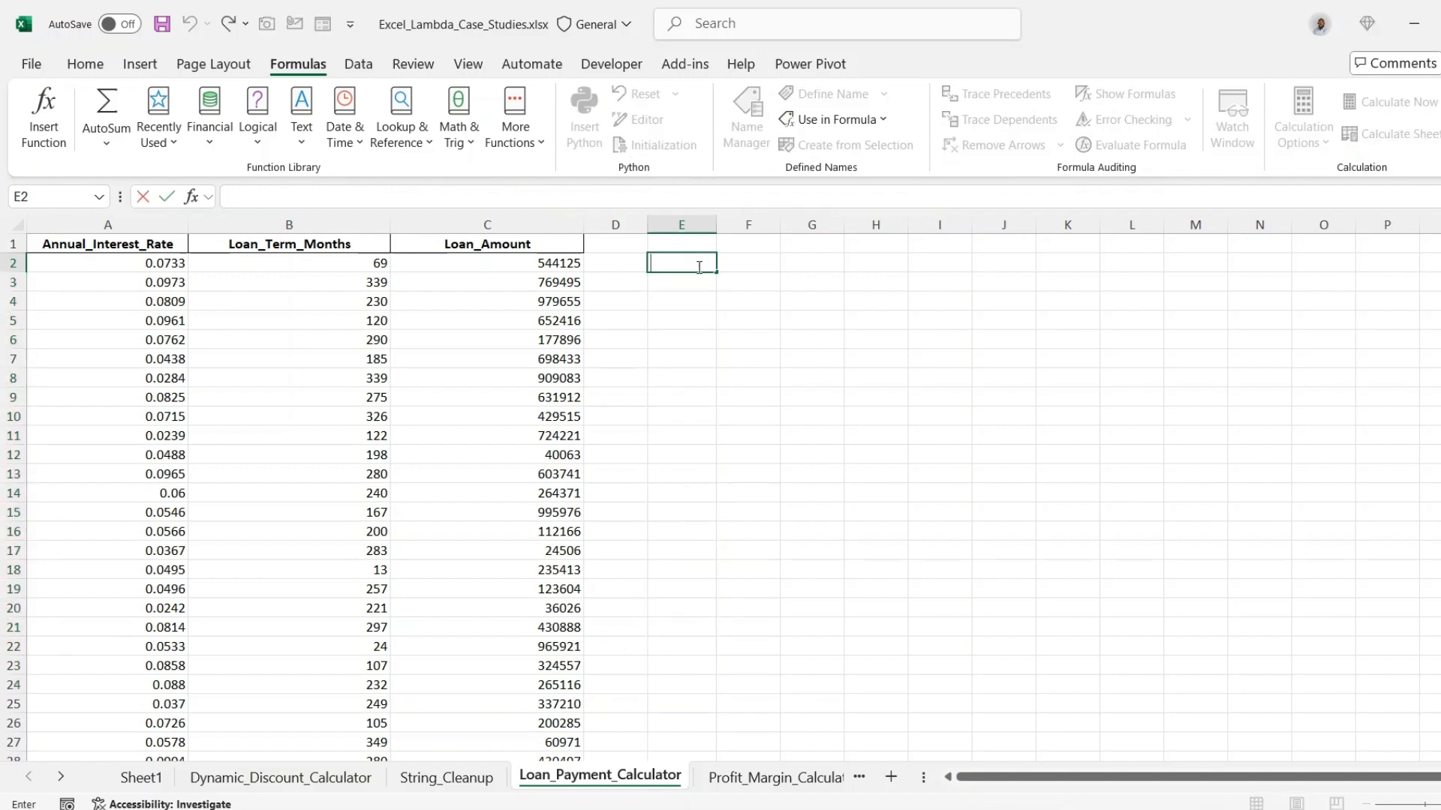
pyautogui.write('lambd')
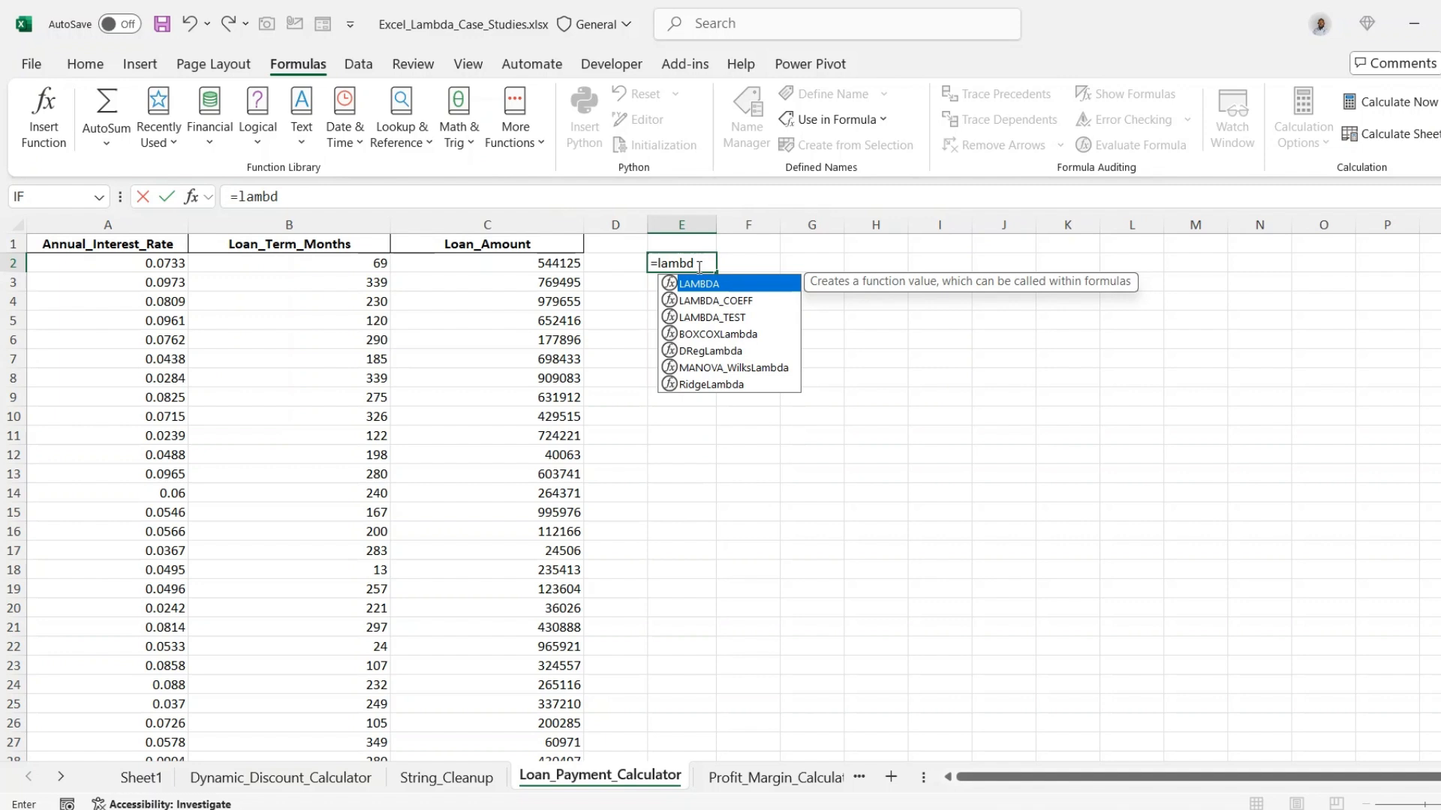
pyautogui.press('Tab')
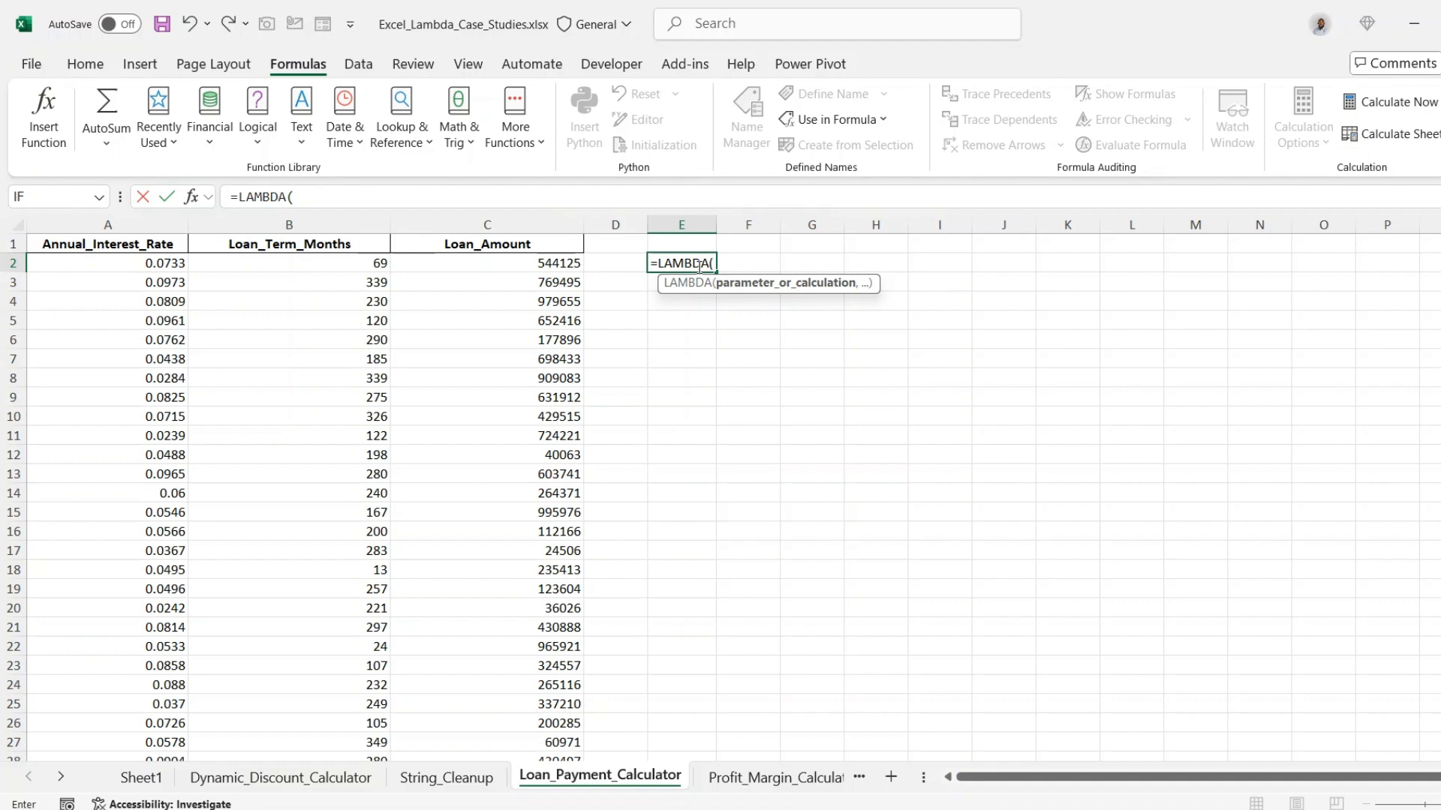
pyautogui.write('rate,')
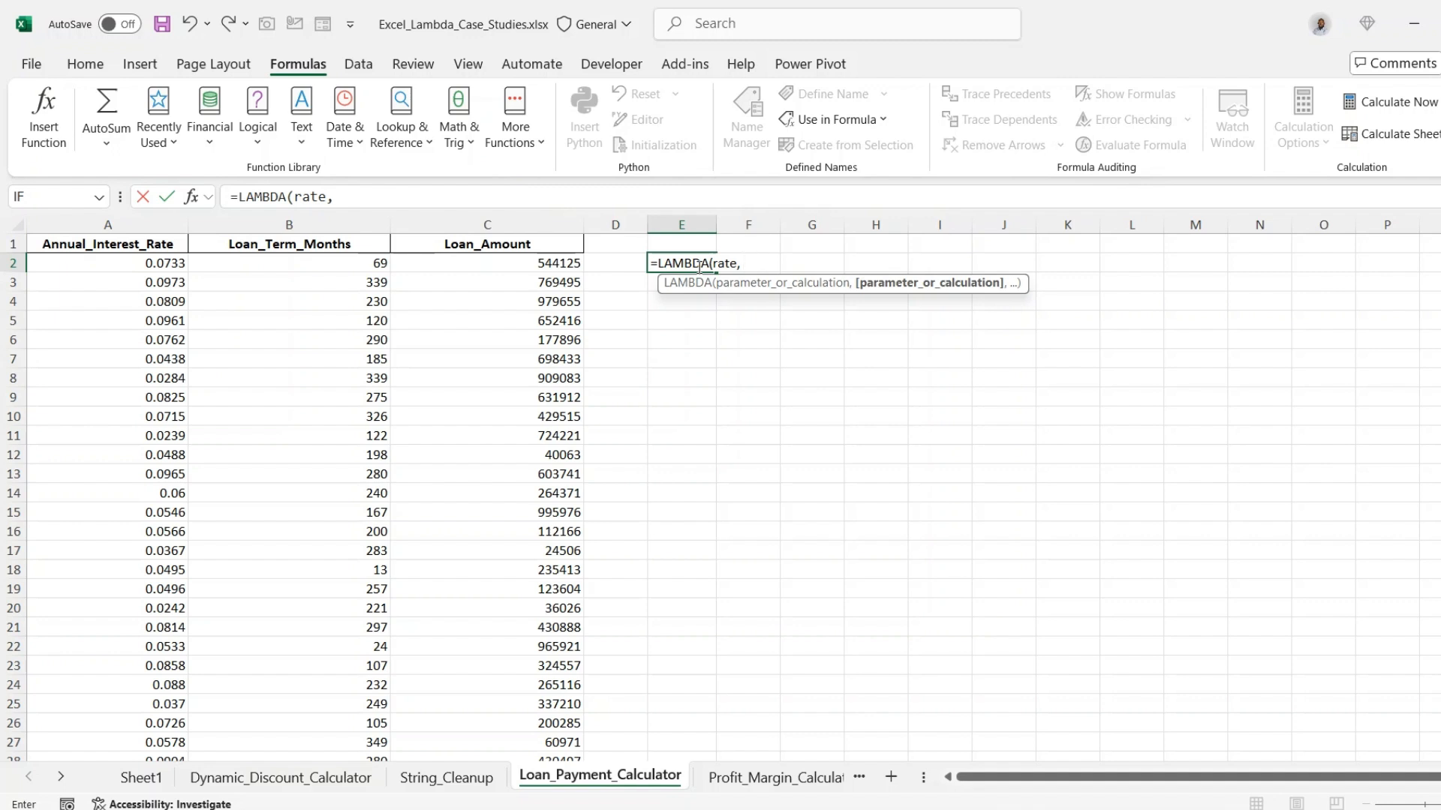
pyautogui.write('nper')
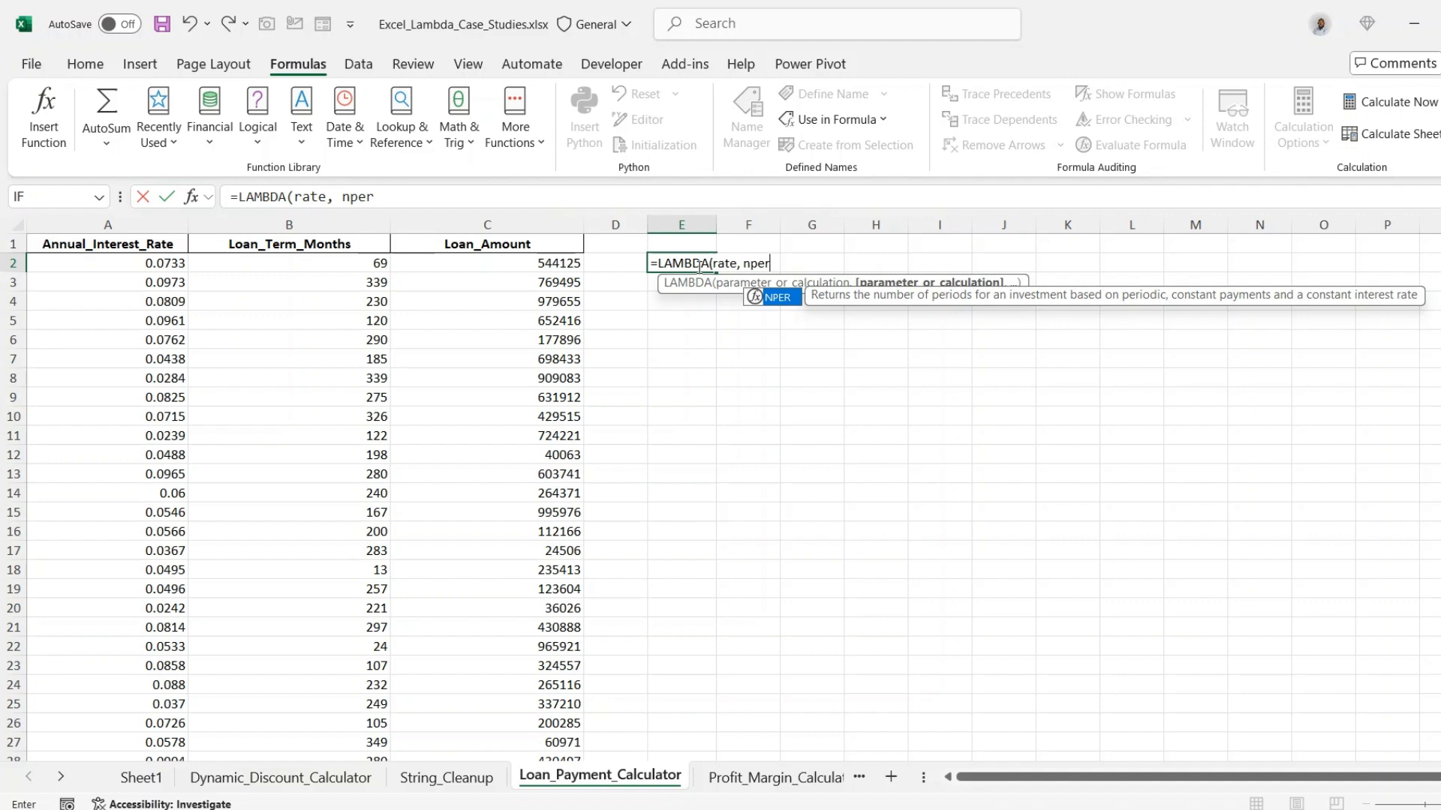
pyautogui.press('Tab')
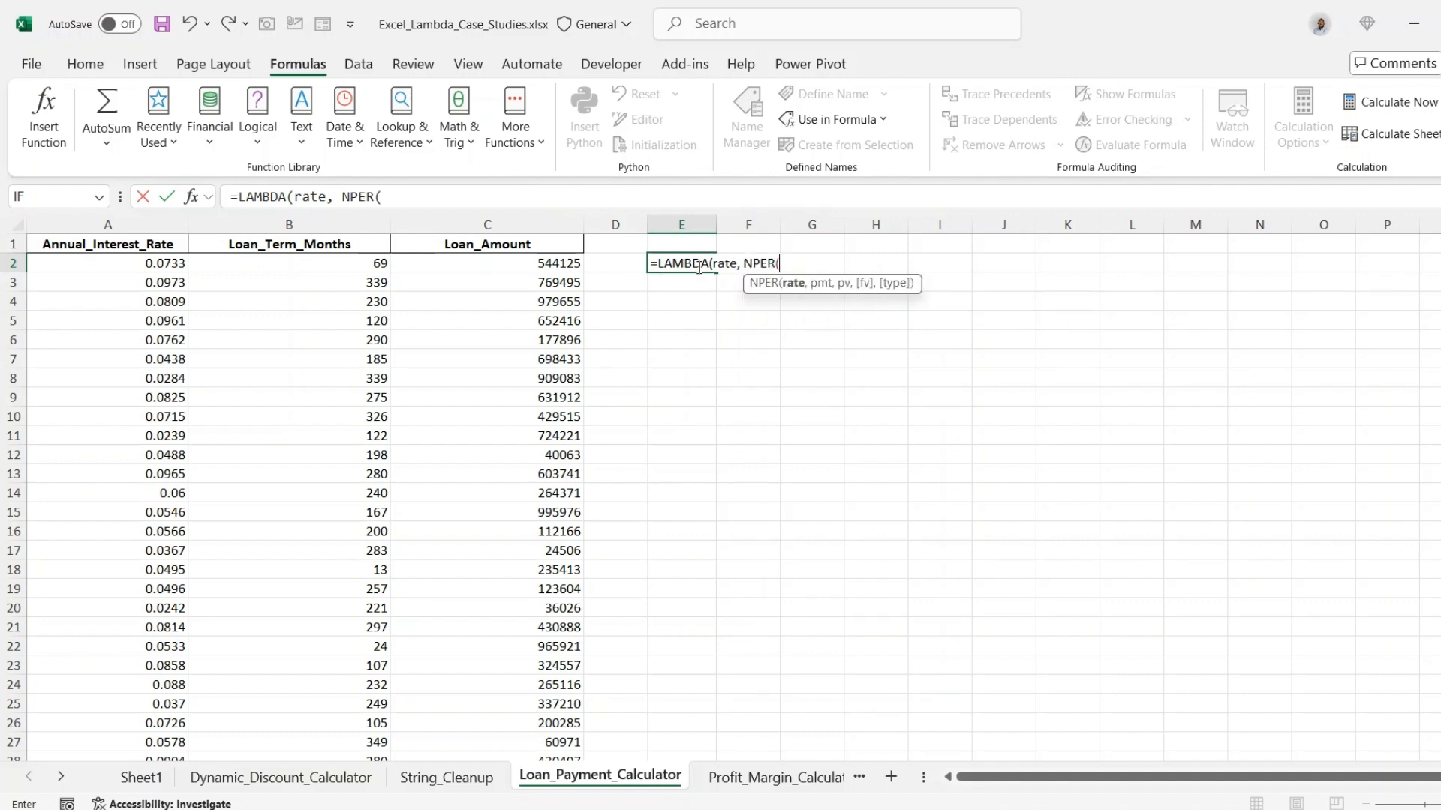
pyautogui.press('BackSpace')
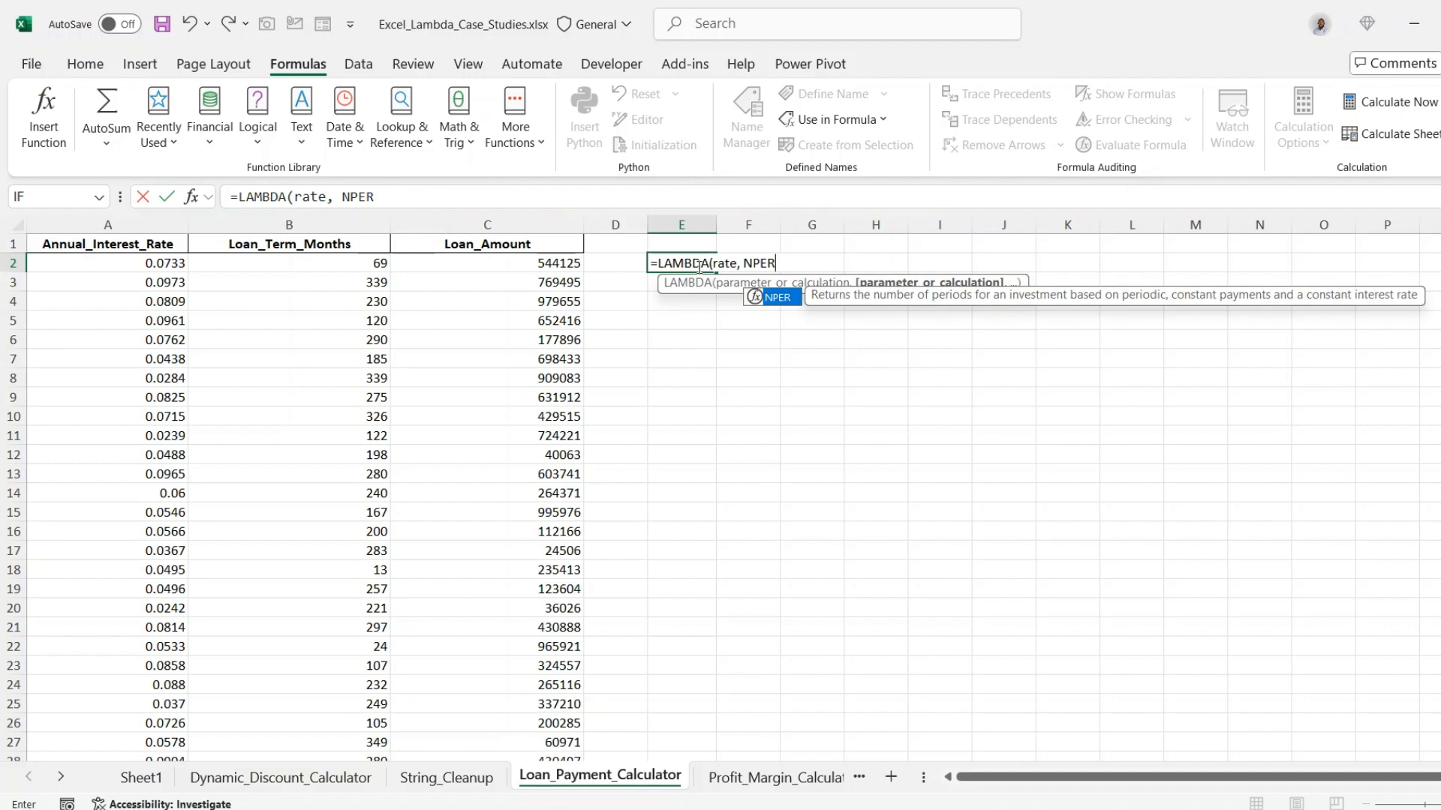
pyautogui.write(', pv')
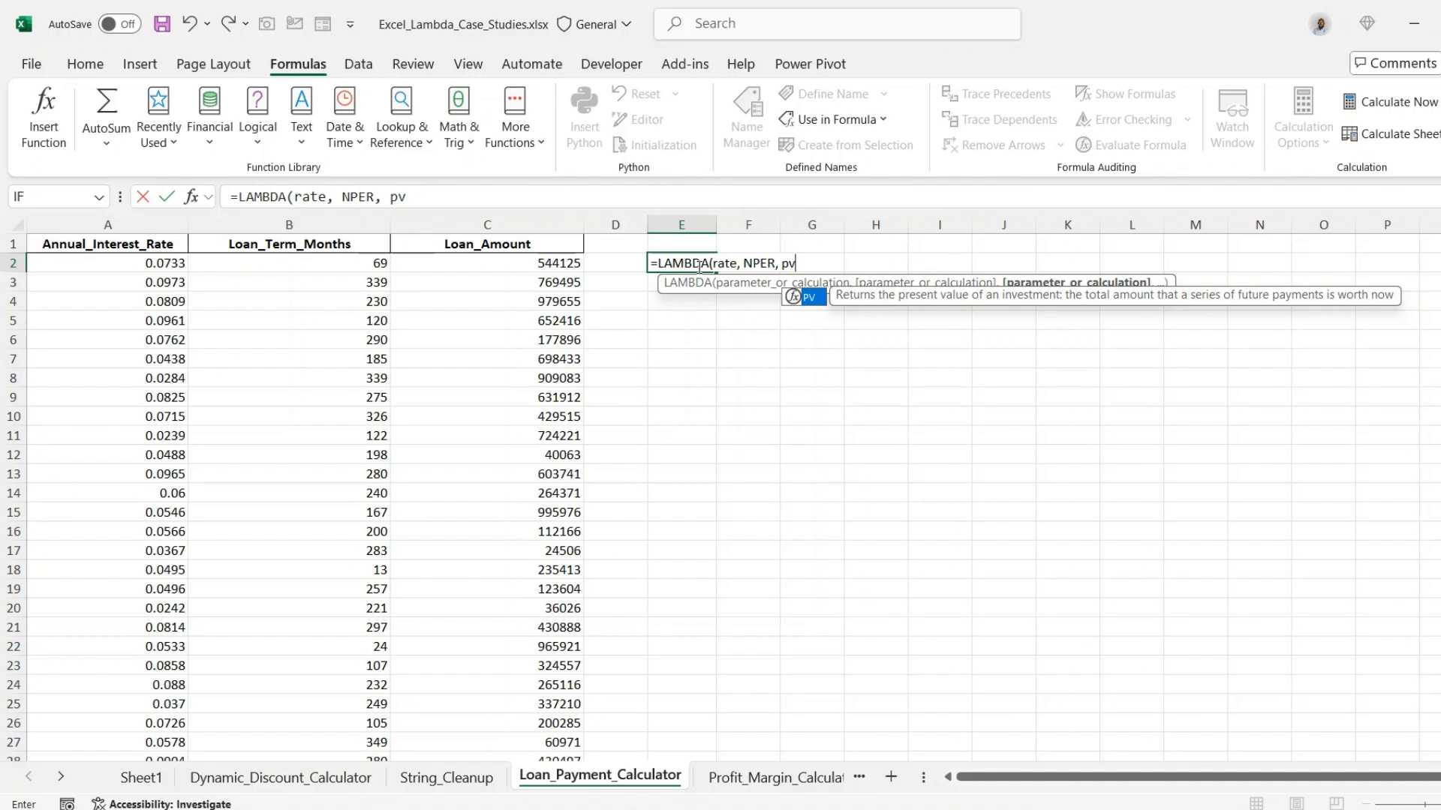
pyautogui.write(',')
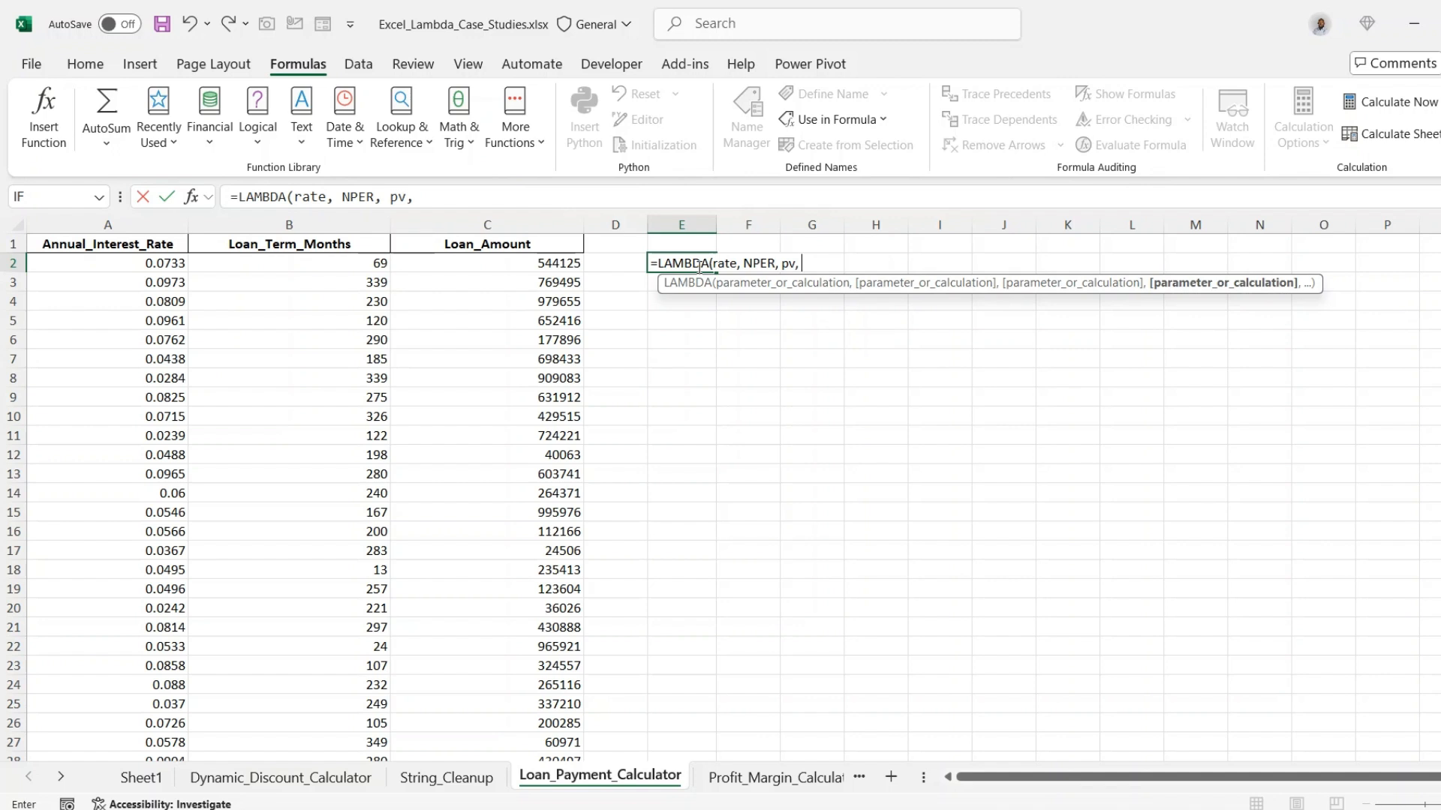
# Step: Add the calculation -pmt(rate/12, nper,pv) to the LAMBDA formula in E2 and close both brackets
pyautogui.write(' -pmt')
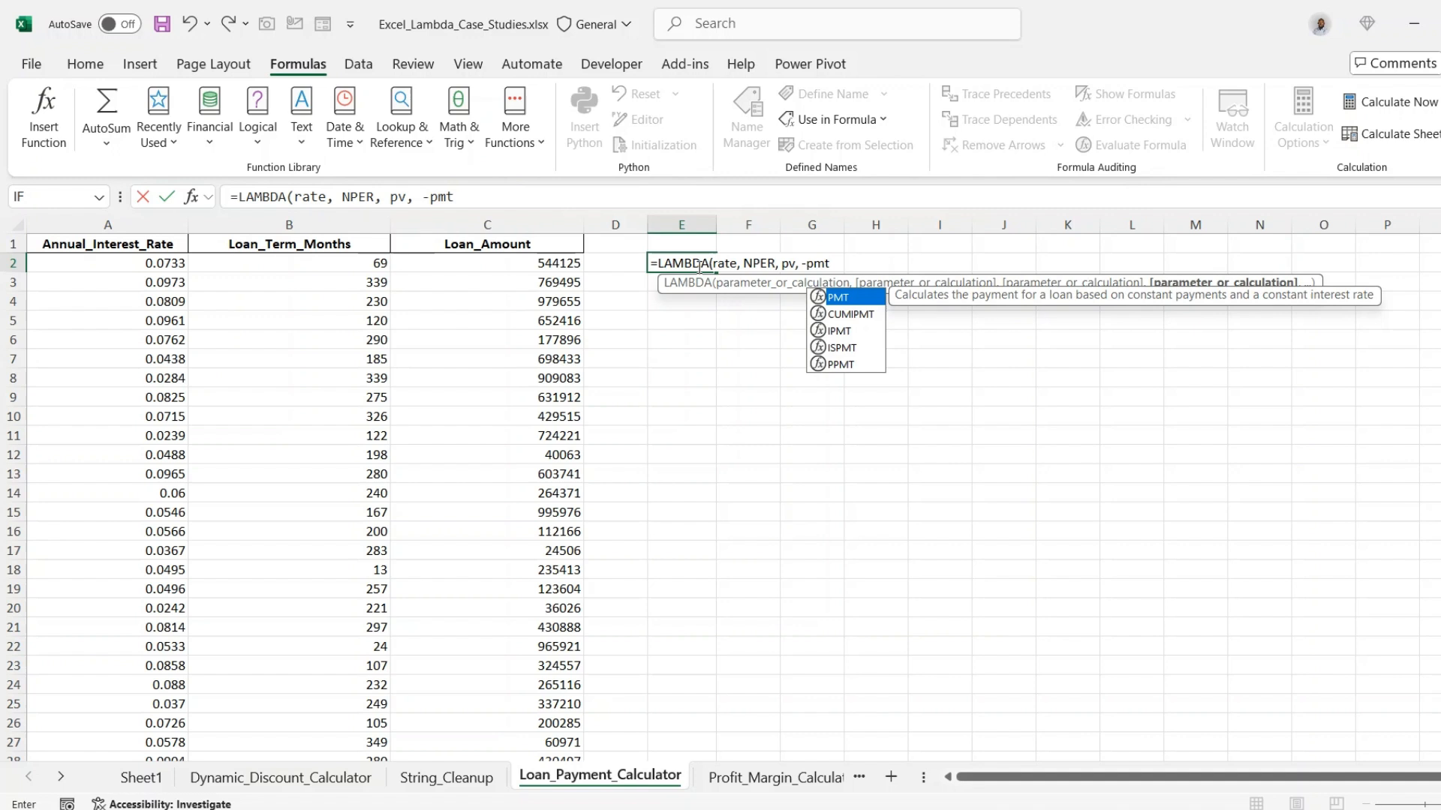
pyautogui.write('(')
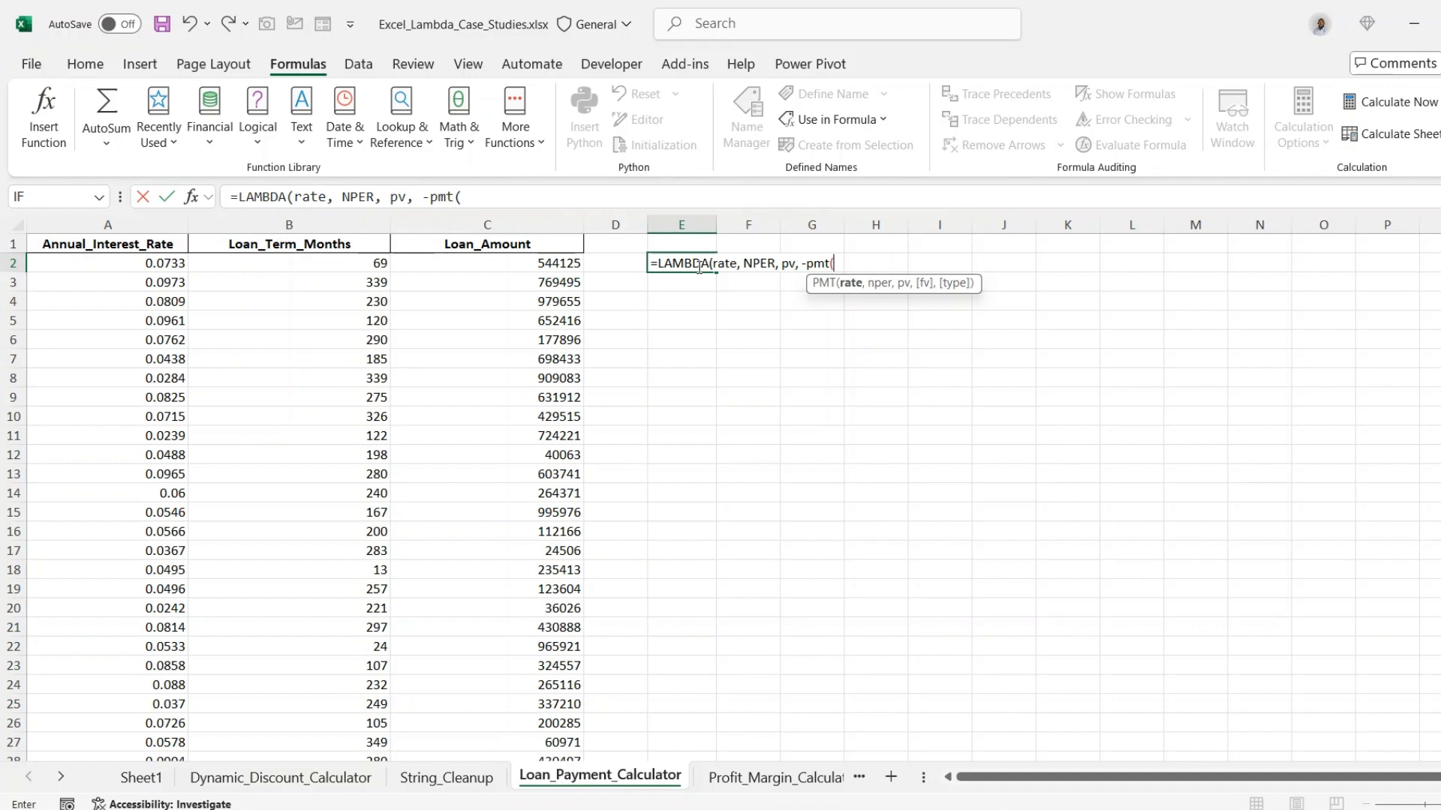
pyautogui.write('rate')
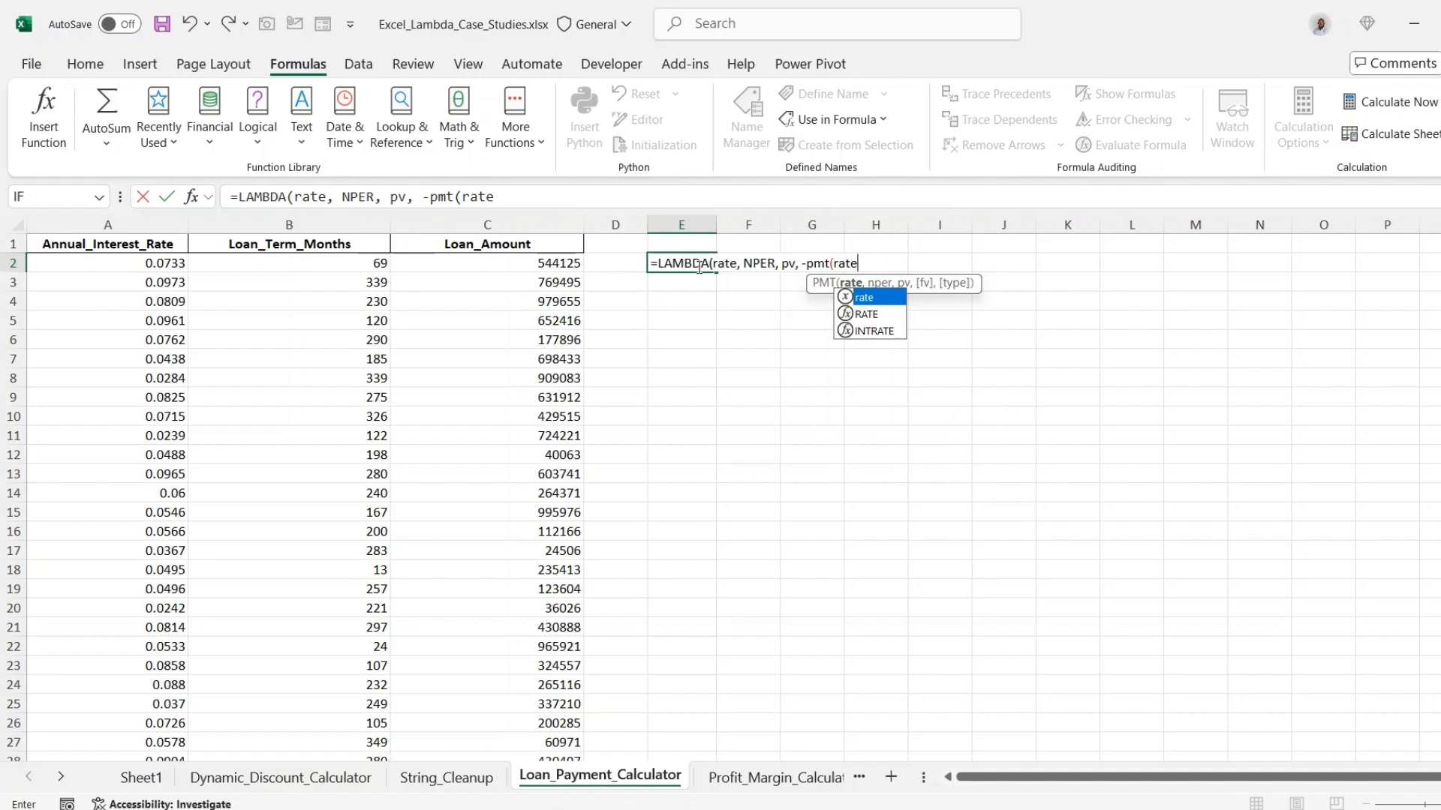
pyautogui.press('Tab')
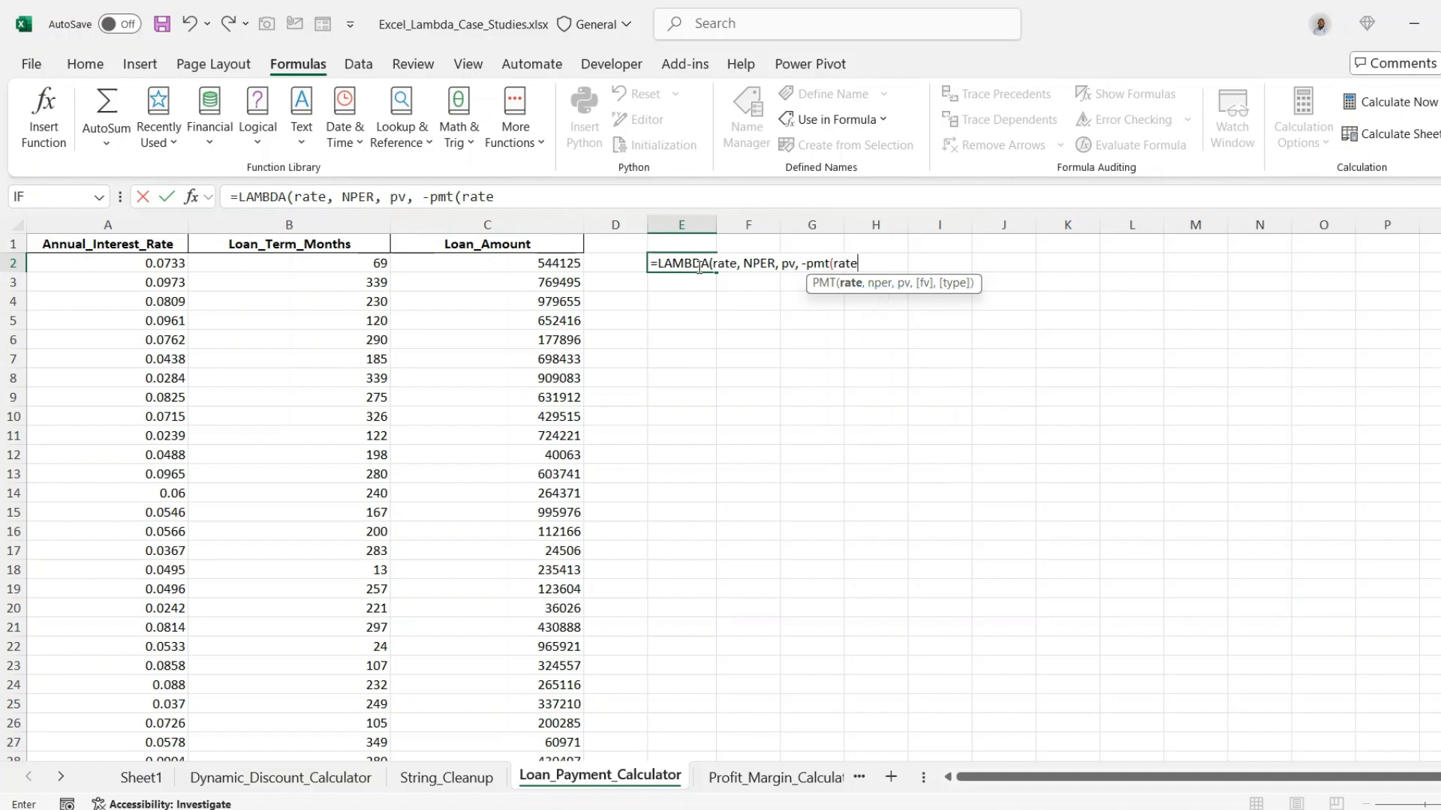
pyautogui.write('/12,')
pyautogui.write('nper')
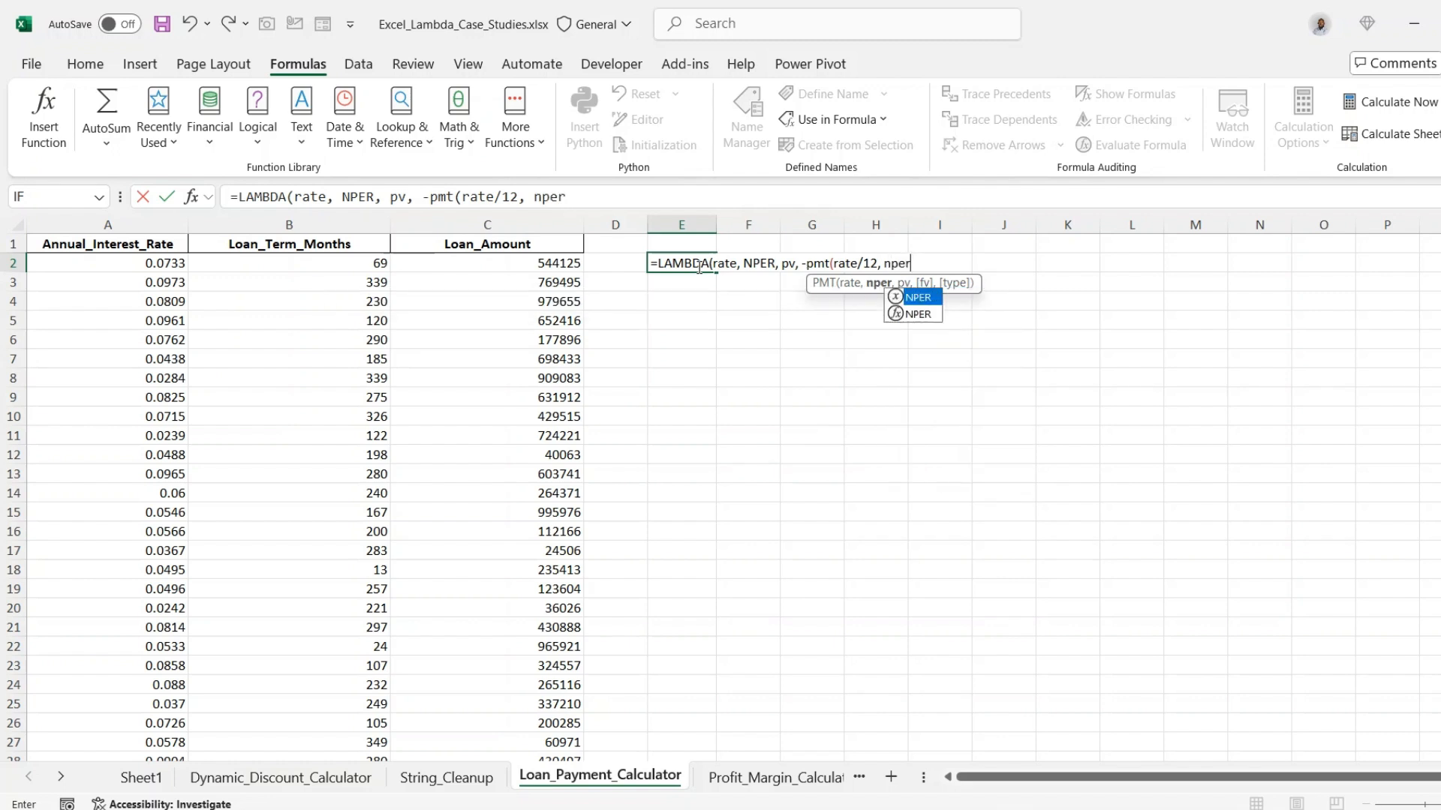
pyautogui.write(',')
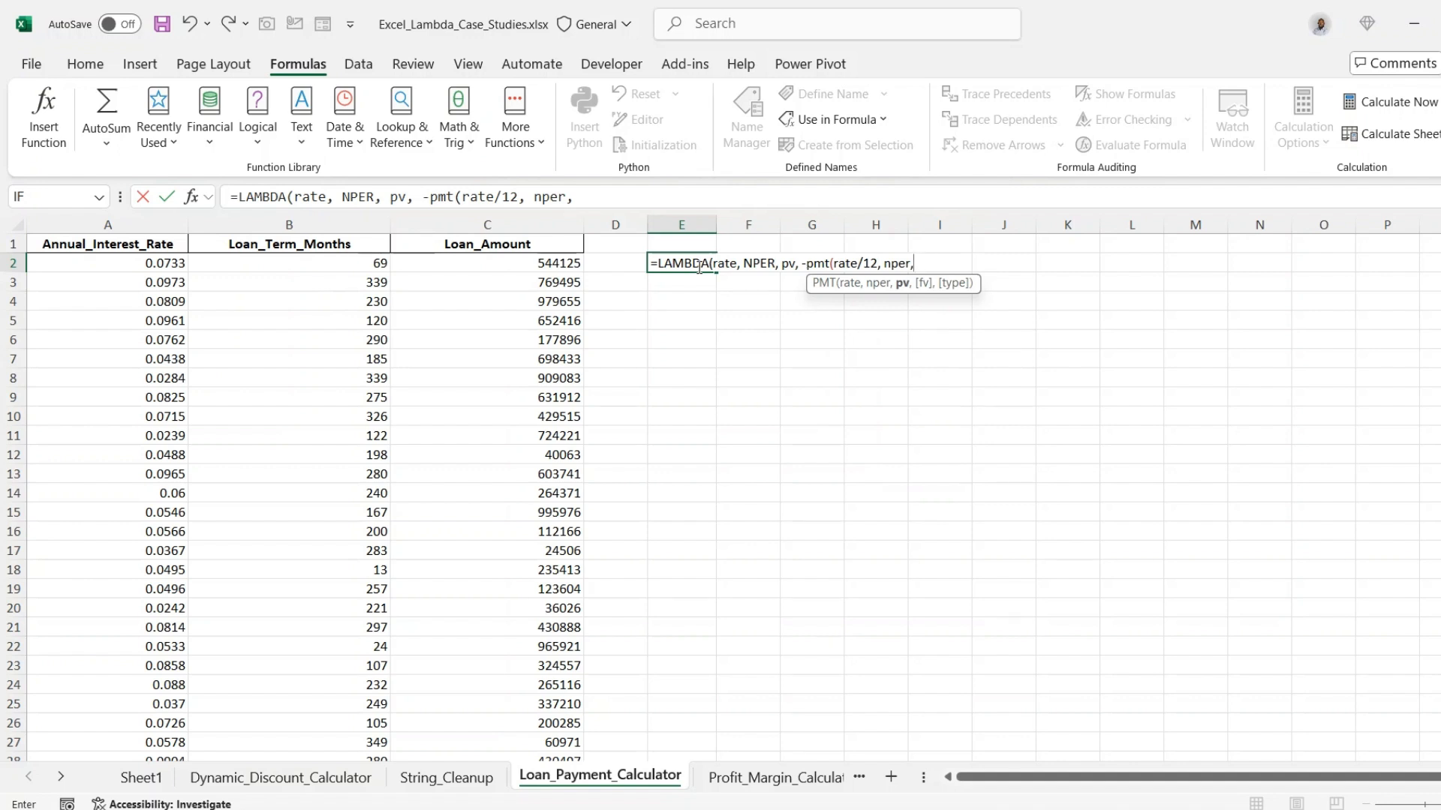
pyautogui.write('pv')
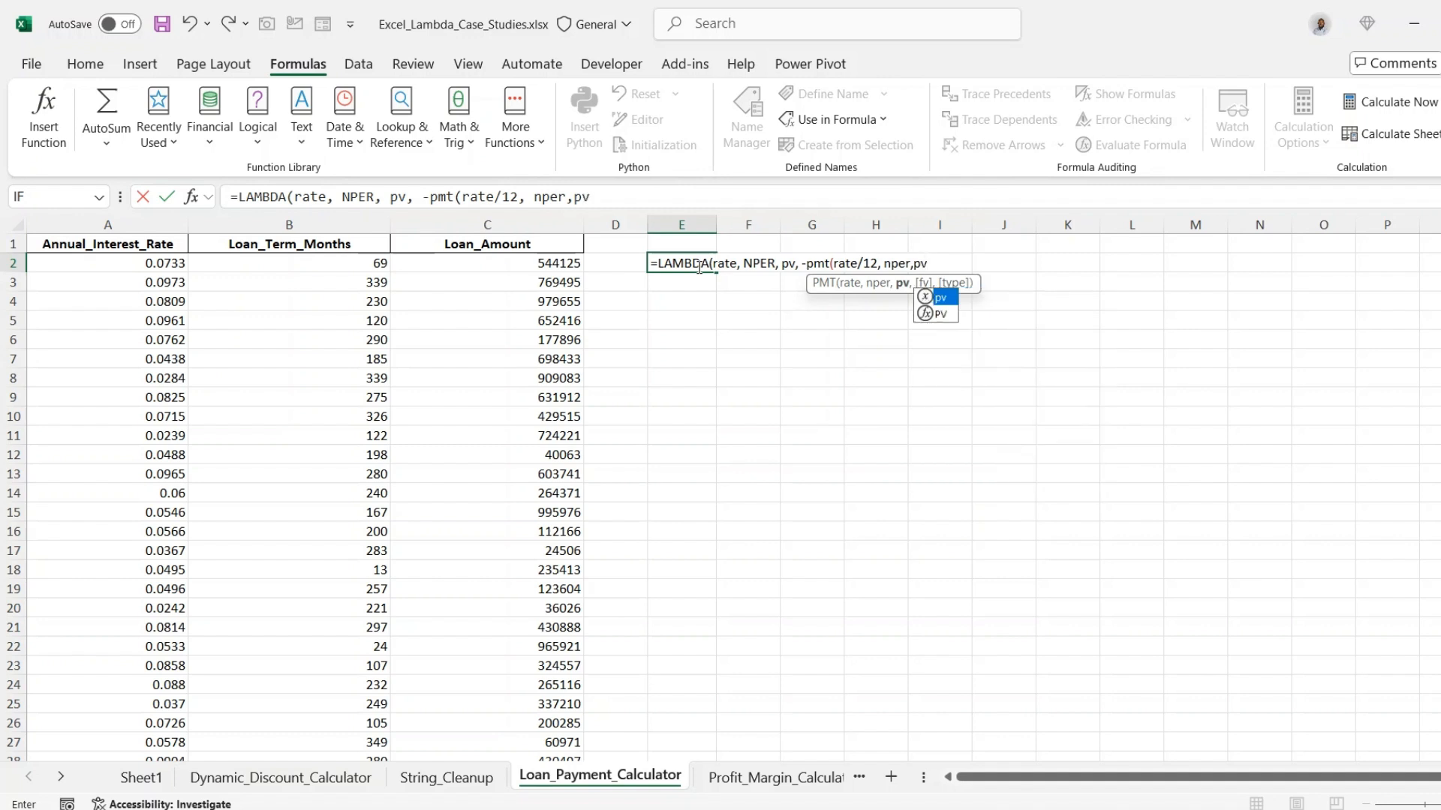
pyautogui.write(')')
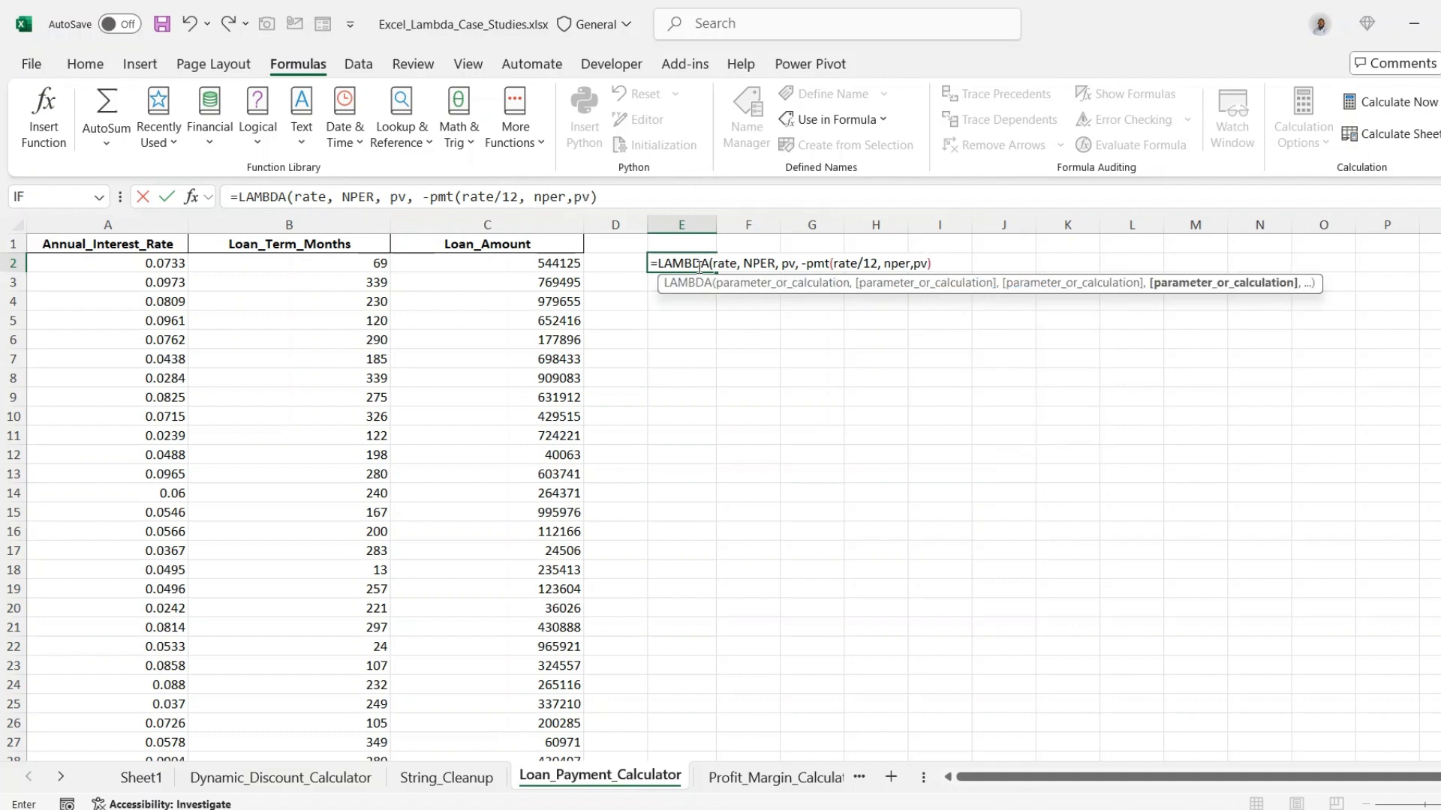
pyautogui.write(')')
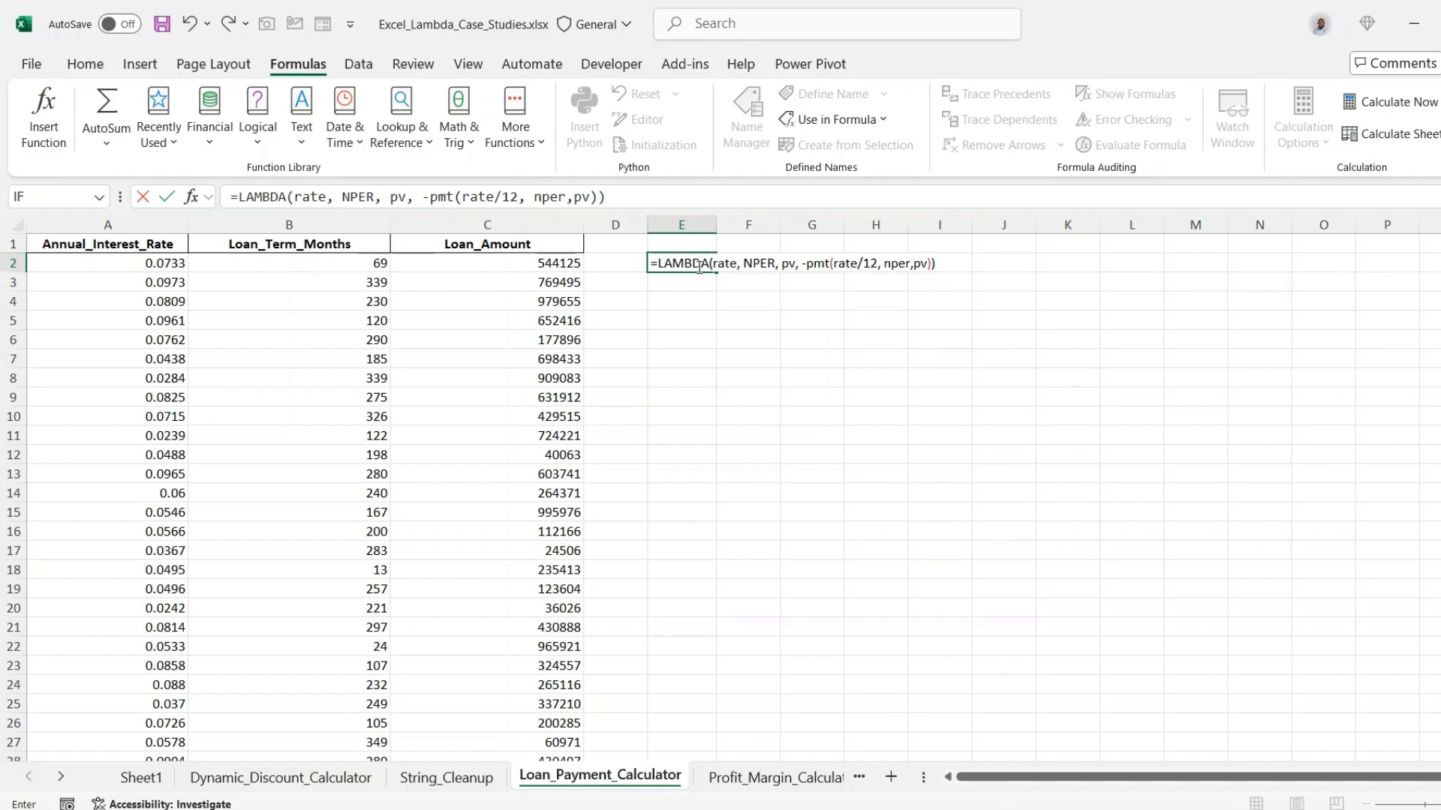
pyautogui.moveTo(611, 197); pyautogui.dragTo(199, 194)
pyautogui.click(199, 194)
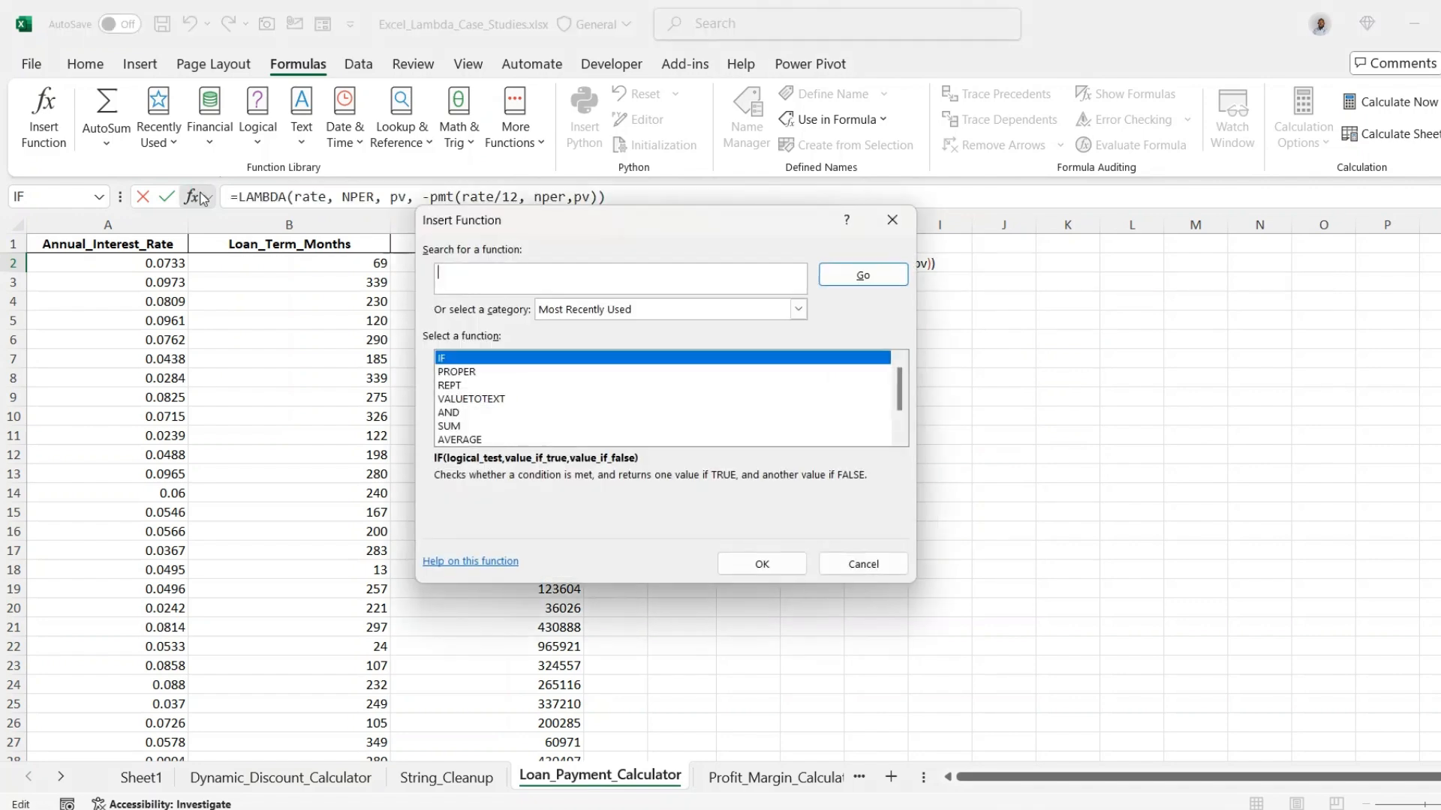
pyautogui.click(892, 220)
pyautogui.click(674, 201)
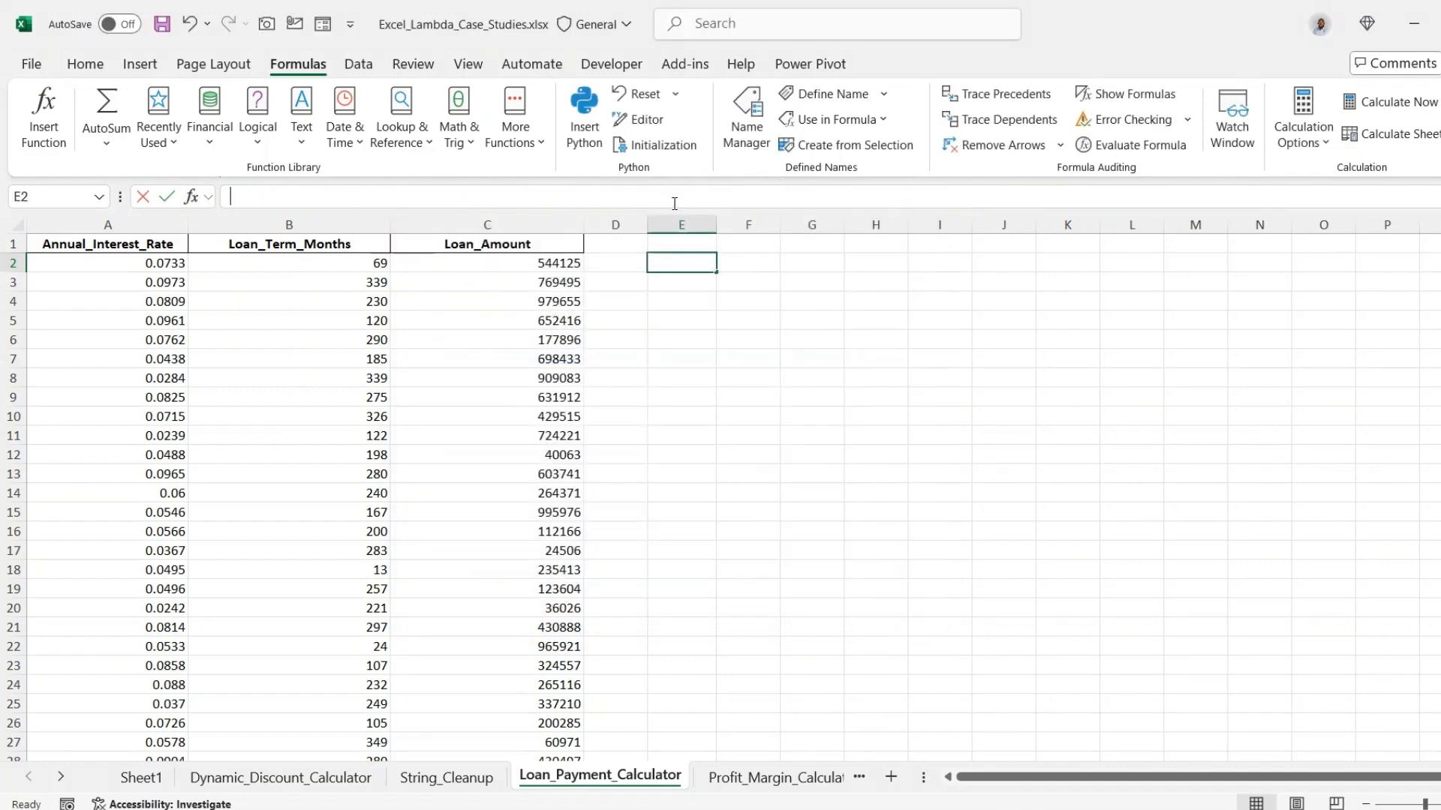
pyautogui.write('Type a brief description of what you want to do and then click Go')
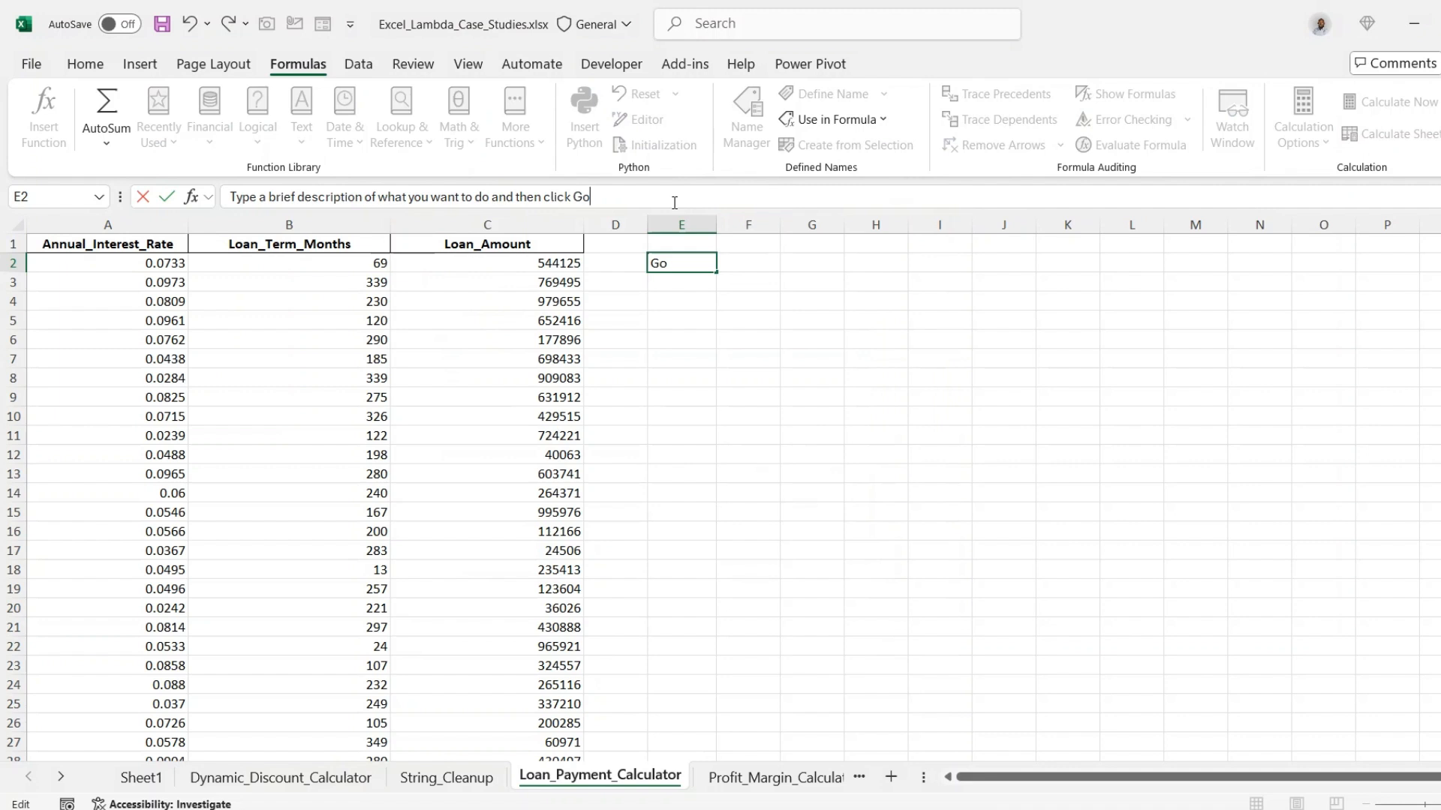
pyautogui.press('BackSpace')
pyautogui.press('BackSpace')
pyautogui.press('BackSpace')
pyautogui.press('BackSpace')
pyautogui.press('BackSpace')
pyautogui.press('BackSpace')
pyautogui.press('BackSpace')
pyautogui.press('BackSpace')
pyautogui.press('BackSpace')
pyautogui.press('BackSpace')
pyautogui.press('BackSpace')
pyautogui.press('BackSpace')
pyautogui.press('BackSpace')
pyautogui.press('BackSpace')
pyautogui.press('BackSpace')
pyautogui.press('BackSpace')
pyautogui.press('BackSpace')
pyautogui.press('BackSpace')
pyautogui.press('BackSpace')
pyautogui.press('BackSpace')
pyautogui.press('BackSpace')
pyautogui.press('BackSpace')
pyautogui.press('BackSpace')
pyautogui.press('BackSpace')
pyautogui.press('BackSpace')
pyautogui.press('BackSpace')
pyautogui.press('BackSpace')
pyautogui.press('BackSpace')
pyautogui.press('BackSpace')
pyautogui.press('BackSpace')
pyautogui.press('BackSpace')
pyautogui.press('BackSpace')
pyautogui.press('BackSpace')
pyautogui.press('BackSpace')
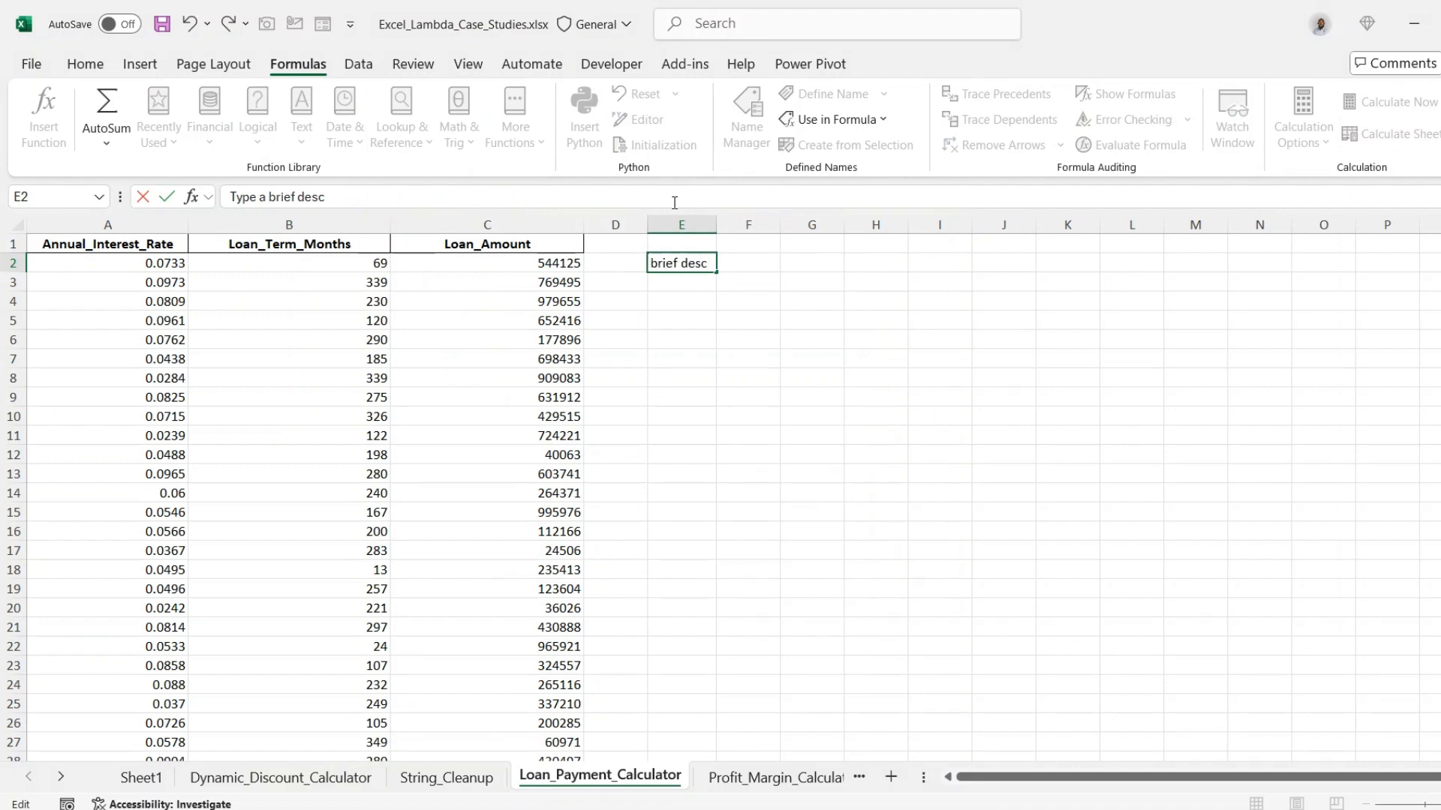
pyautogui.press('Escape')
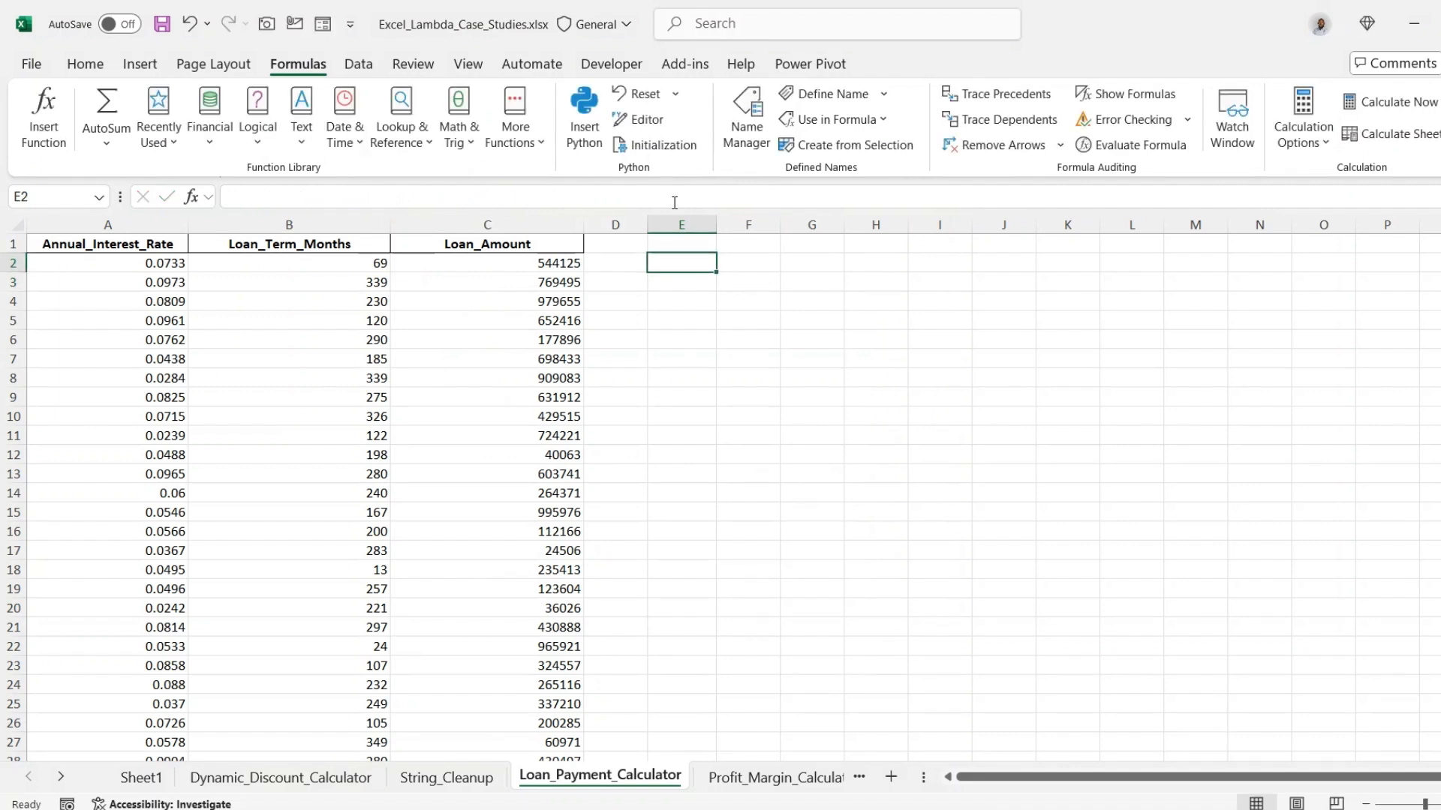
# Step: Begin a LAMBDA formula in E2 with the parameters rate, nper and pv
pyautogui.write('=')
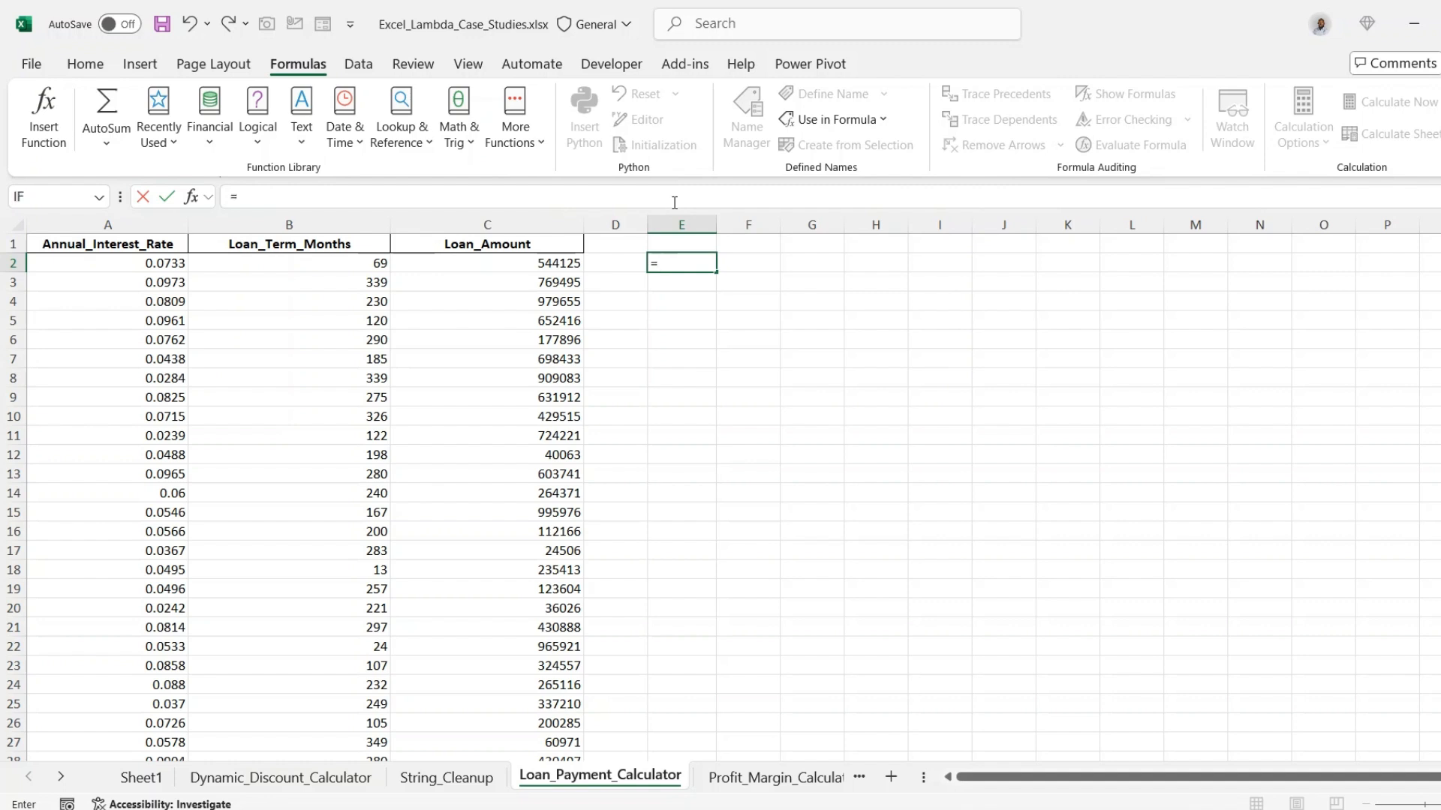
pyautogui.write('Lambda')
pyautogui.press('Tab')
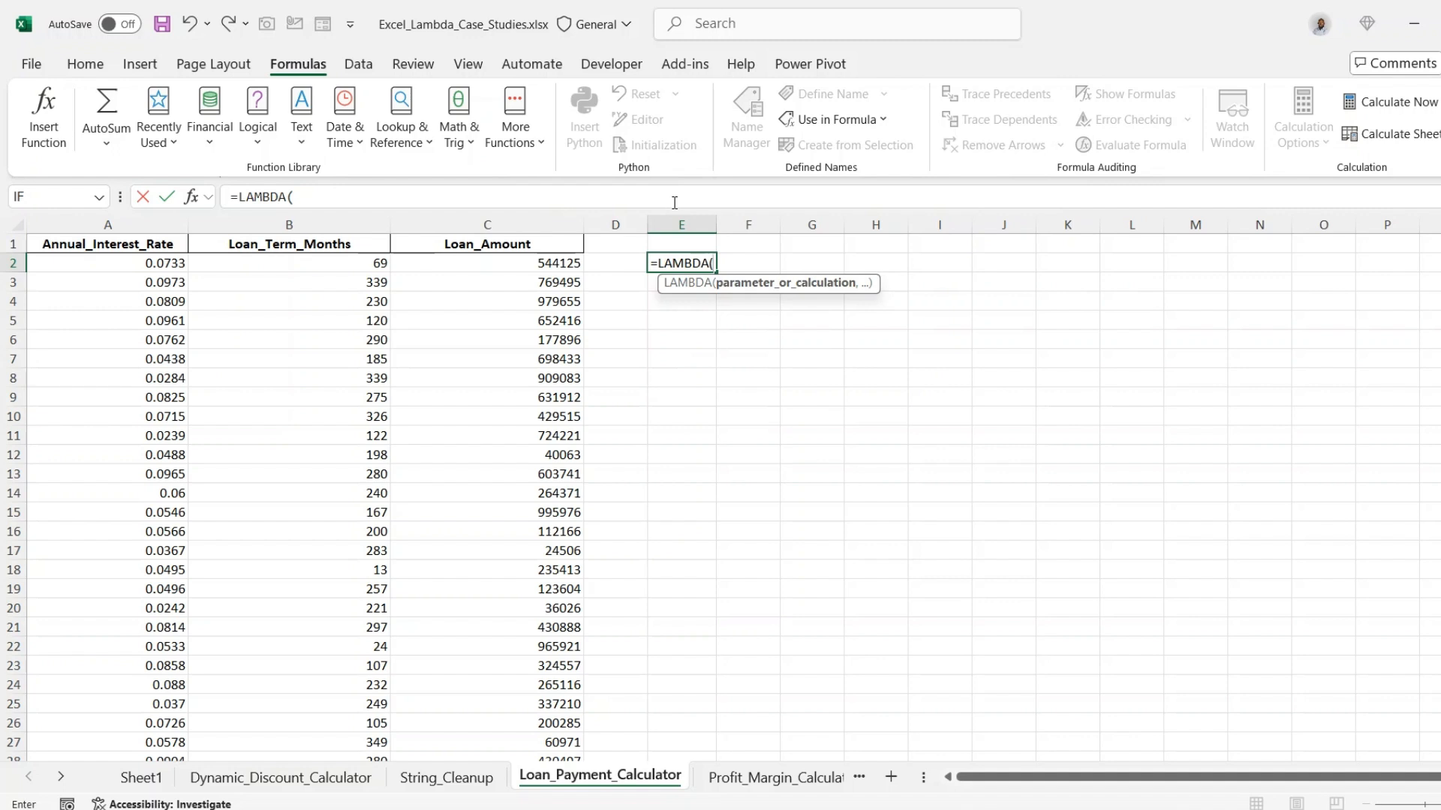
pyautogui.write('rate,')
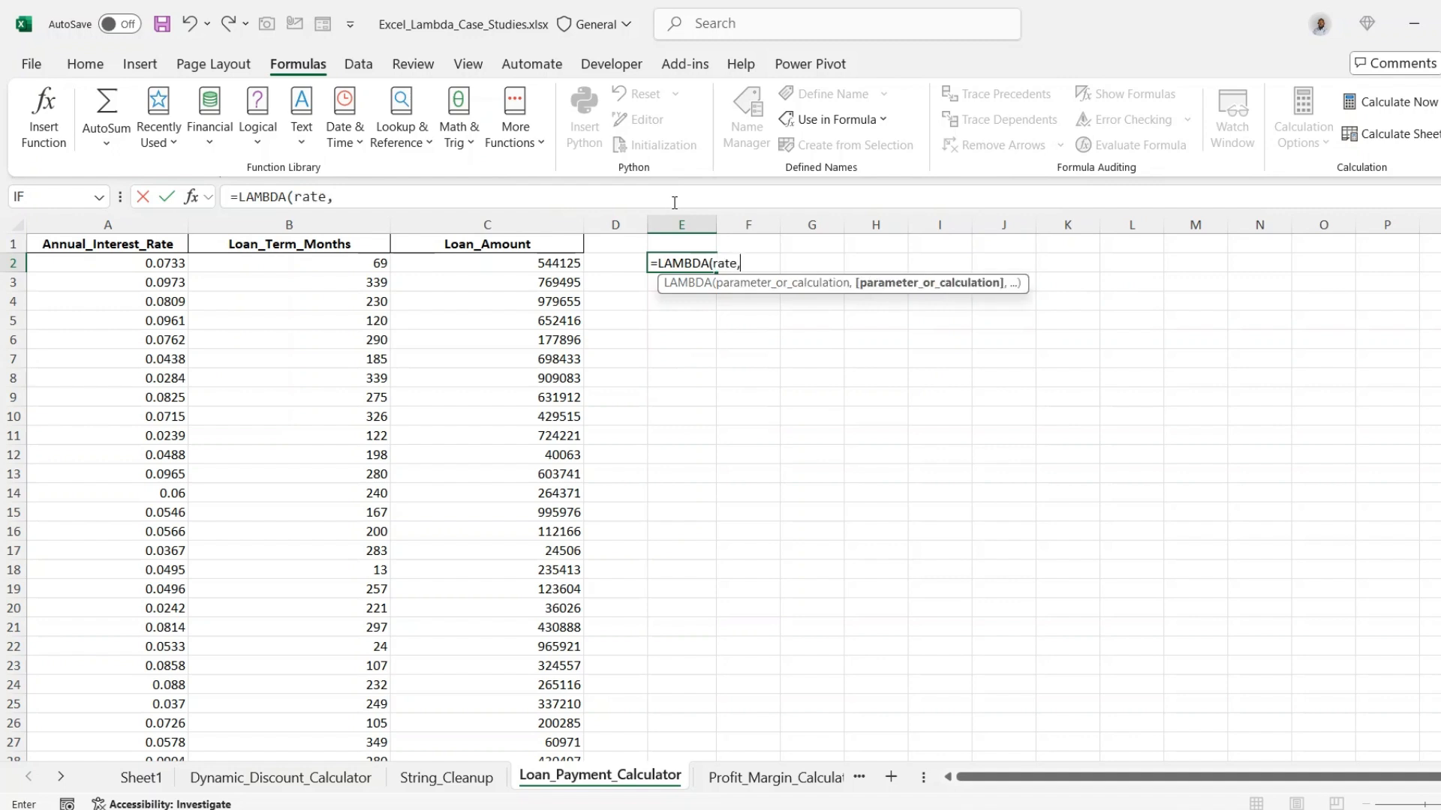
pyautogui.write('npe')
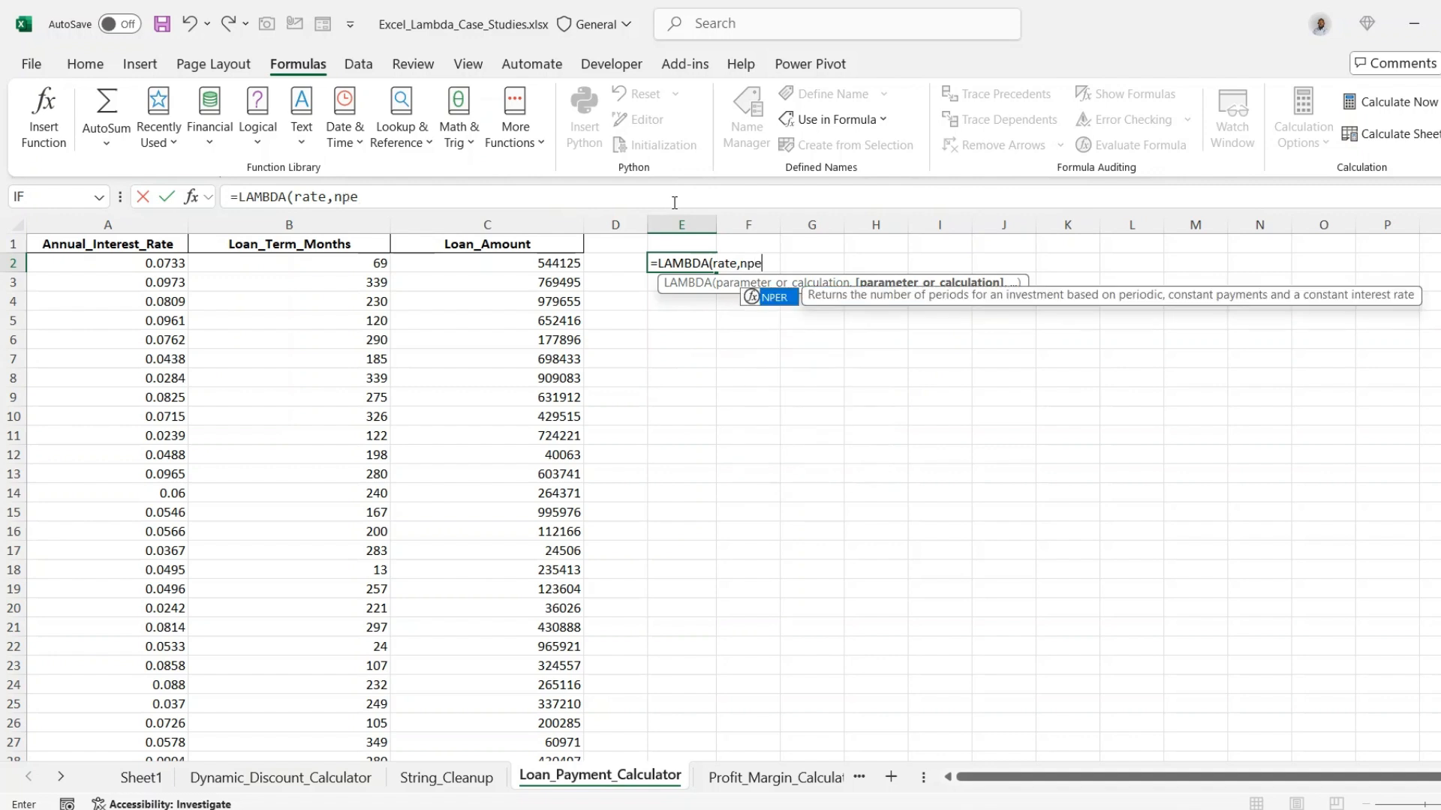
pyautogui.write('r,')
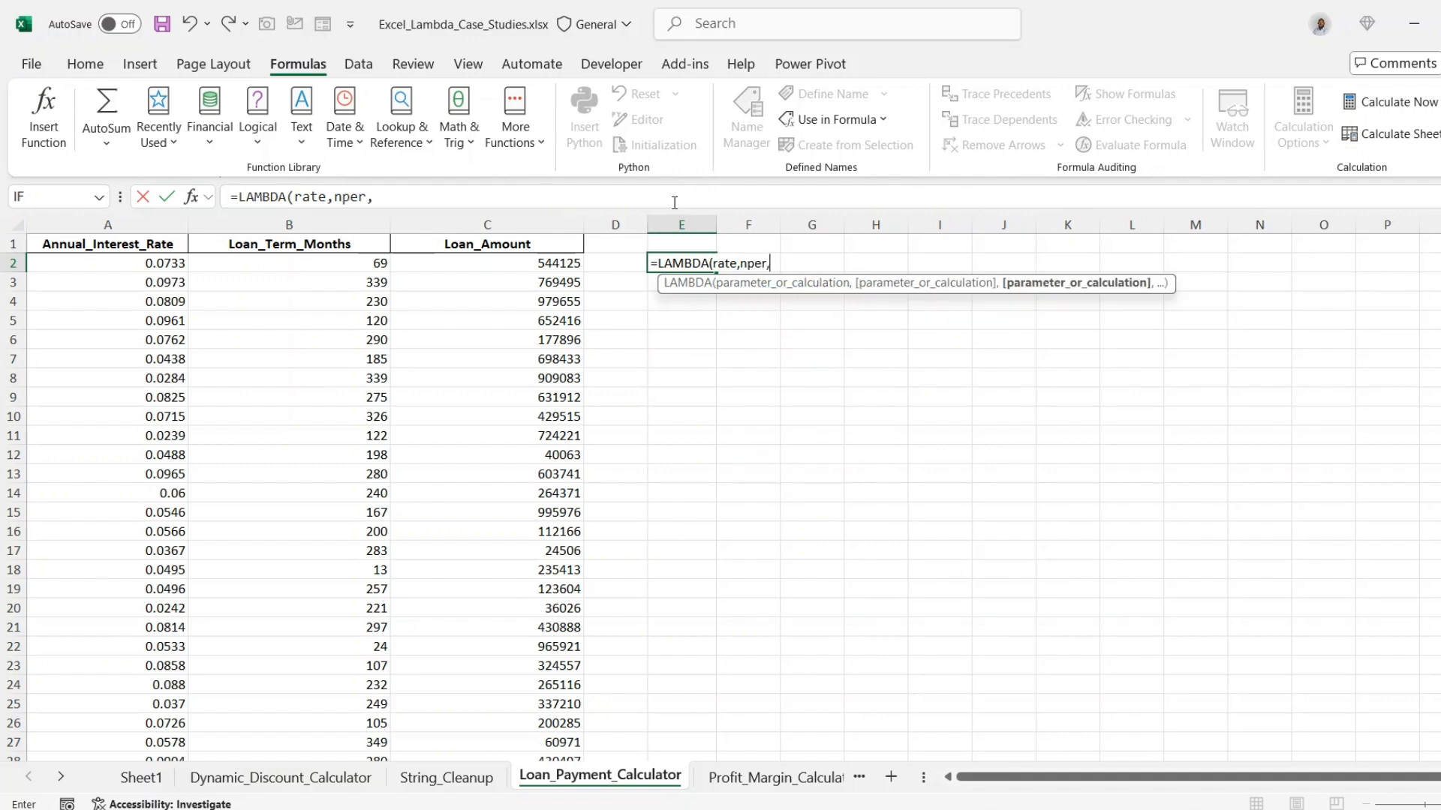
pyautogui.write('pv')
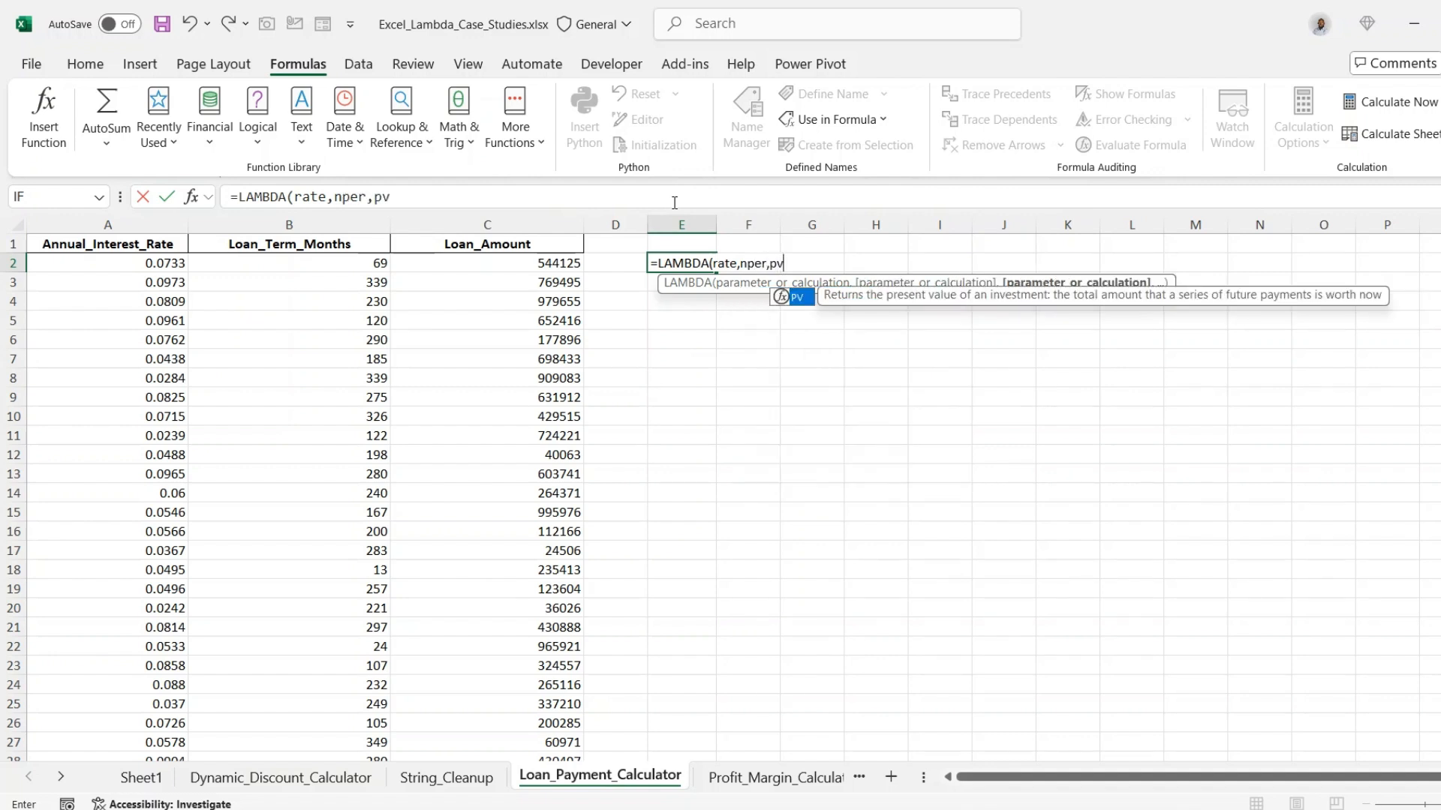
pyautogui.write(', ')
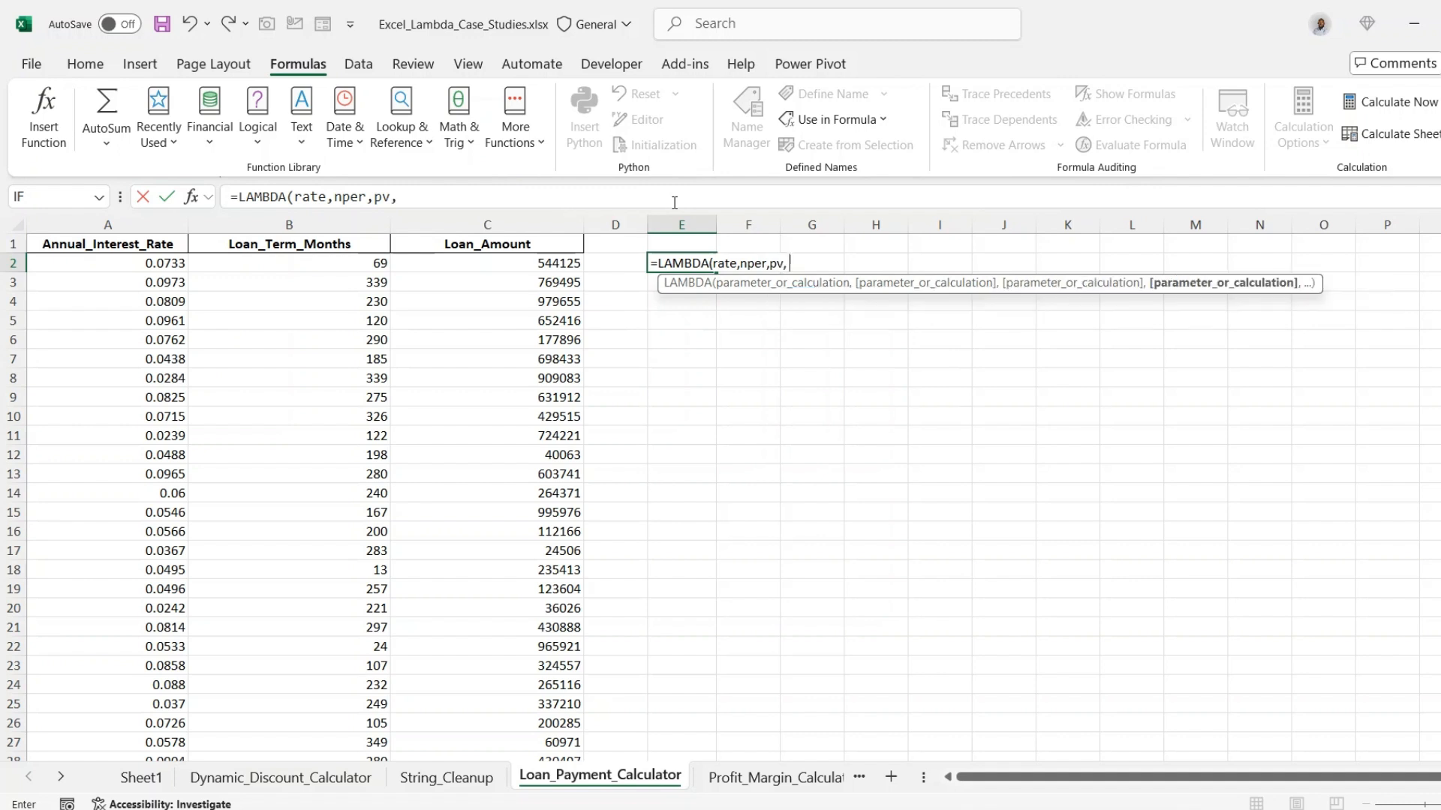
# Step: Complete the LAMBDA formula in E2 with the calculation -PMT(rate/12, nper, pv) and both closing brackets
pyautogui.write('-pmt')
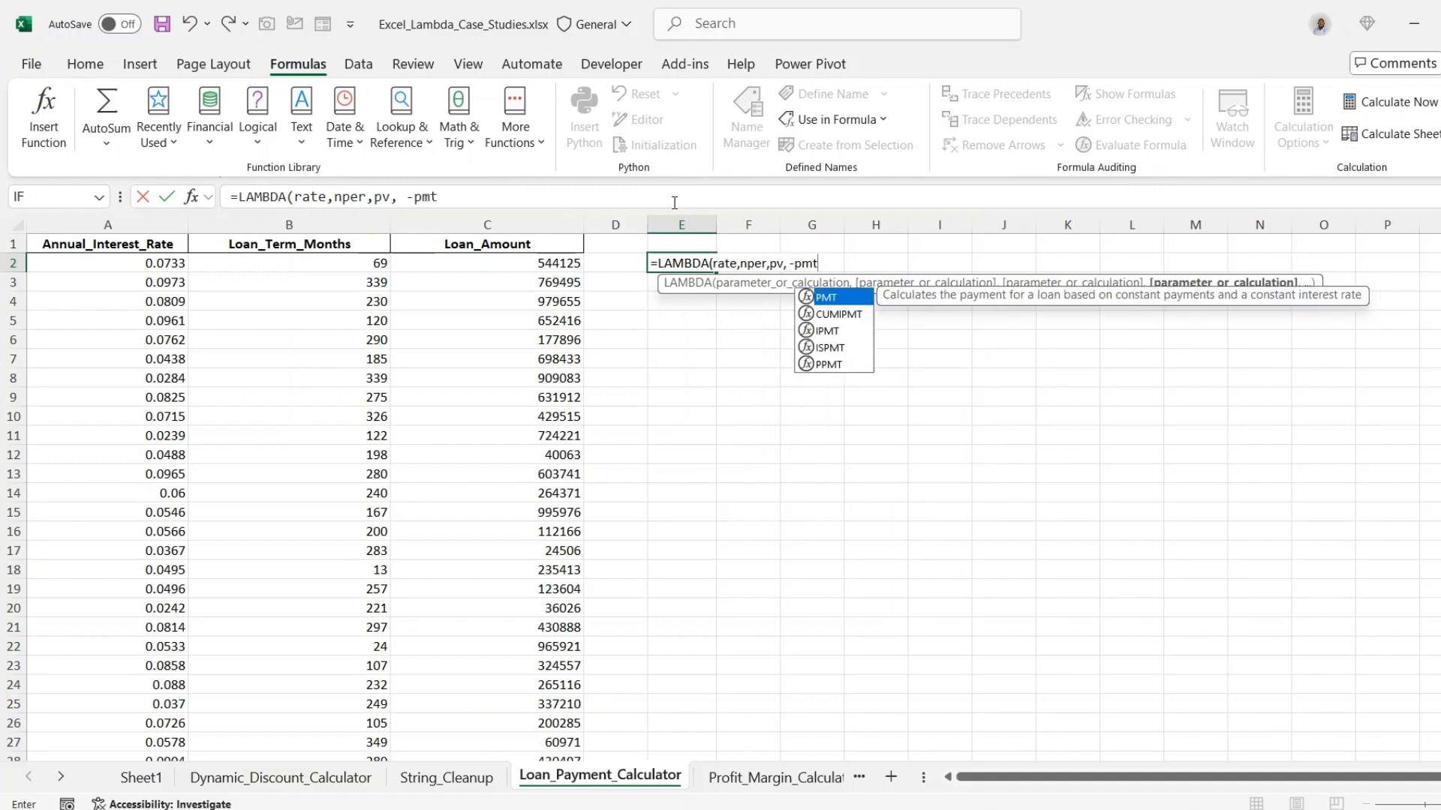
pyautogui.press('Tab')
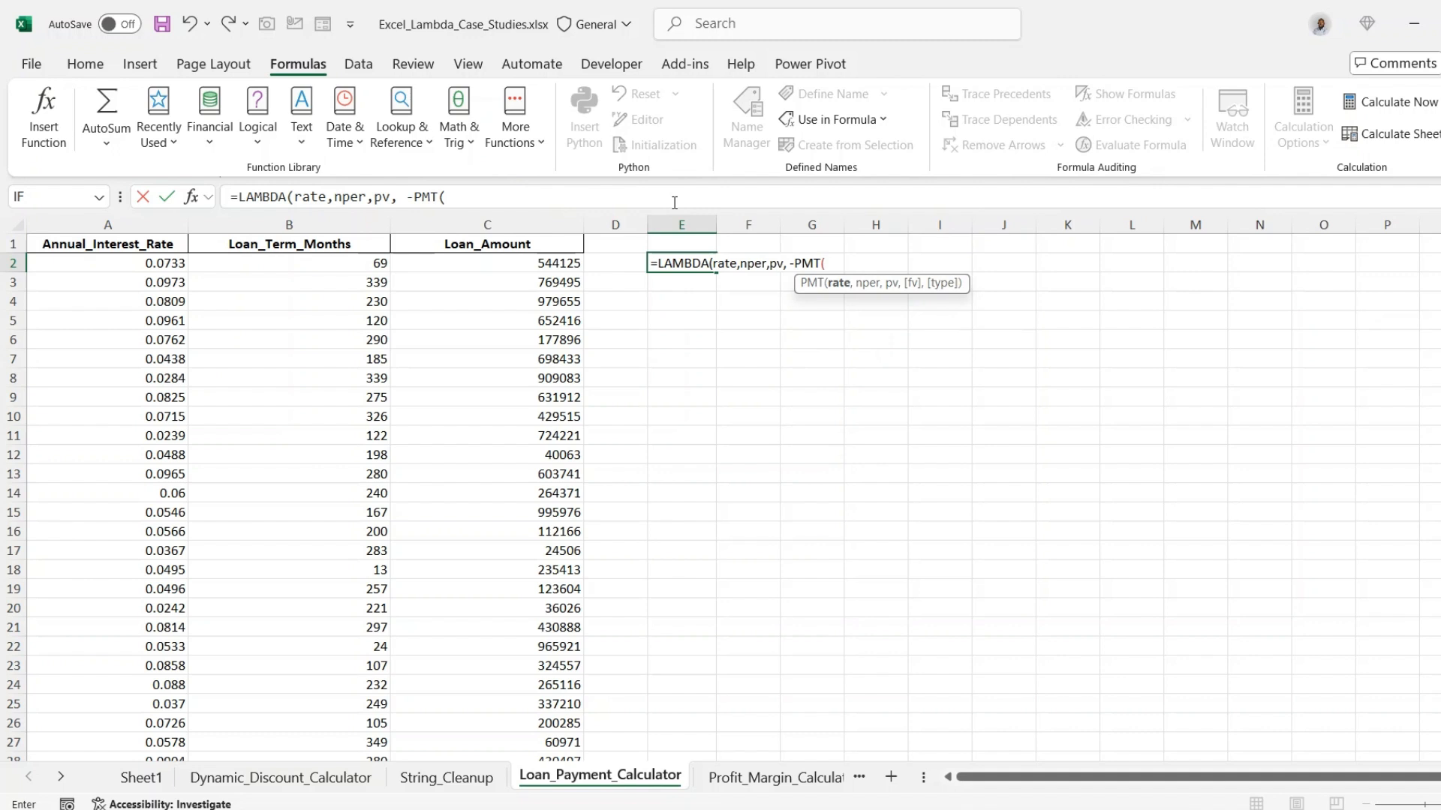
pyautogui.write('rate')
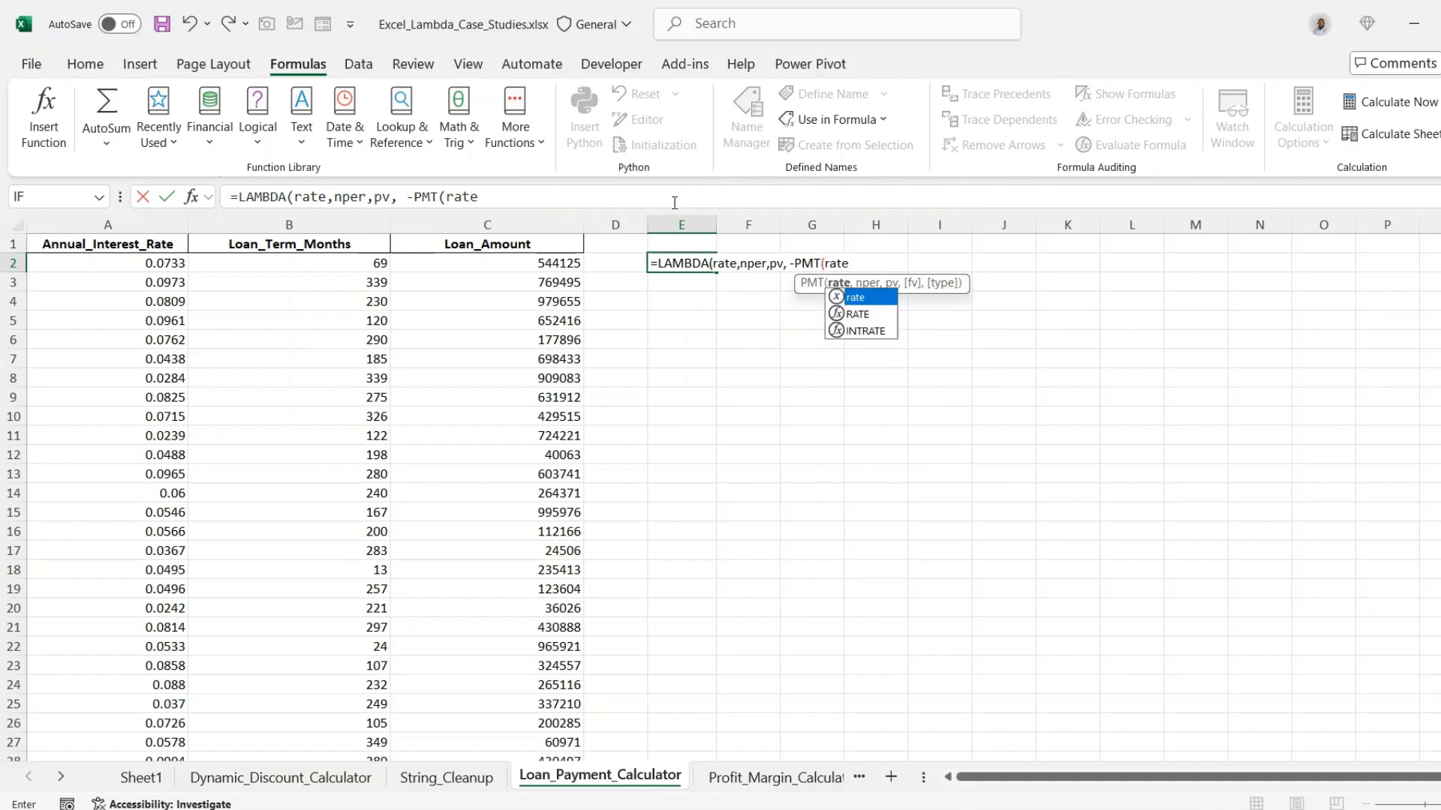
pyautogui.write('/12')
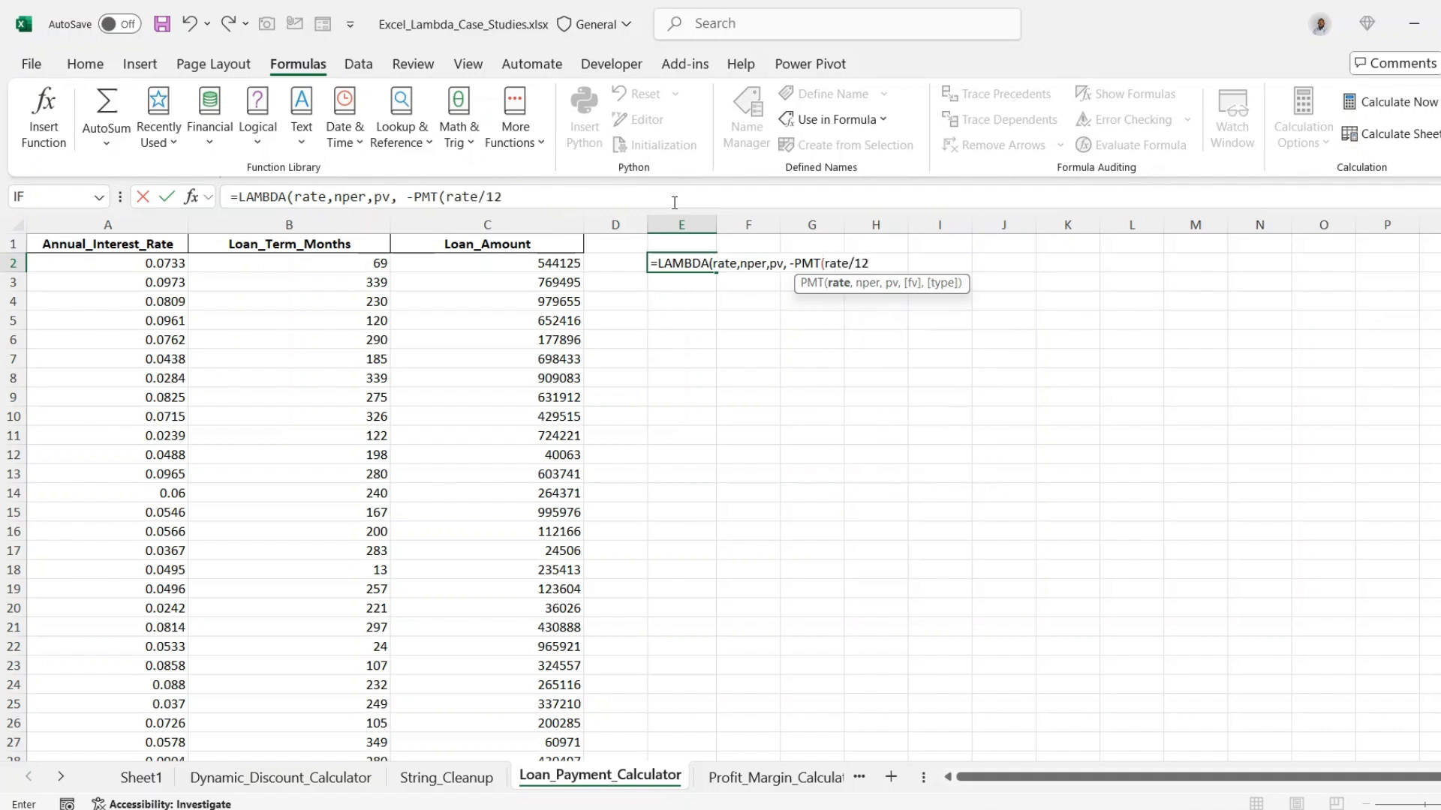
pyautogui.write(', nper')
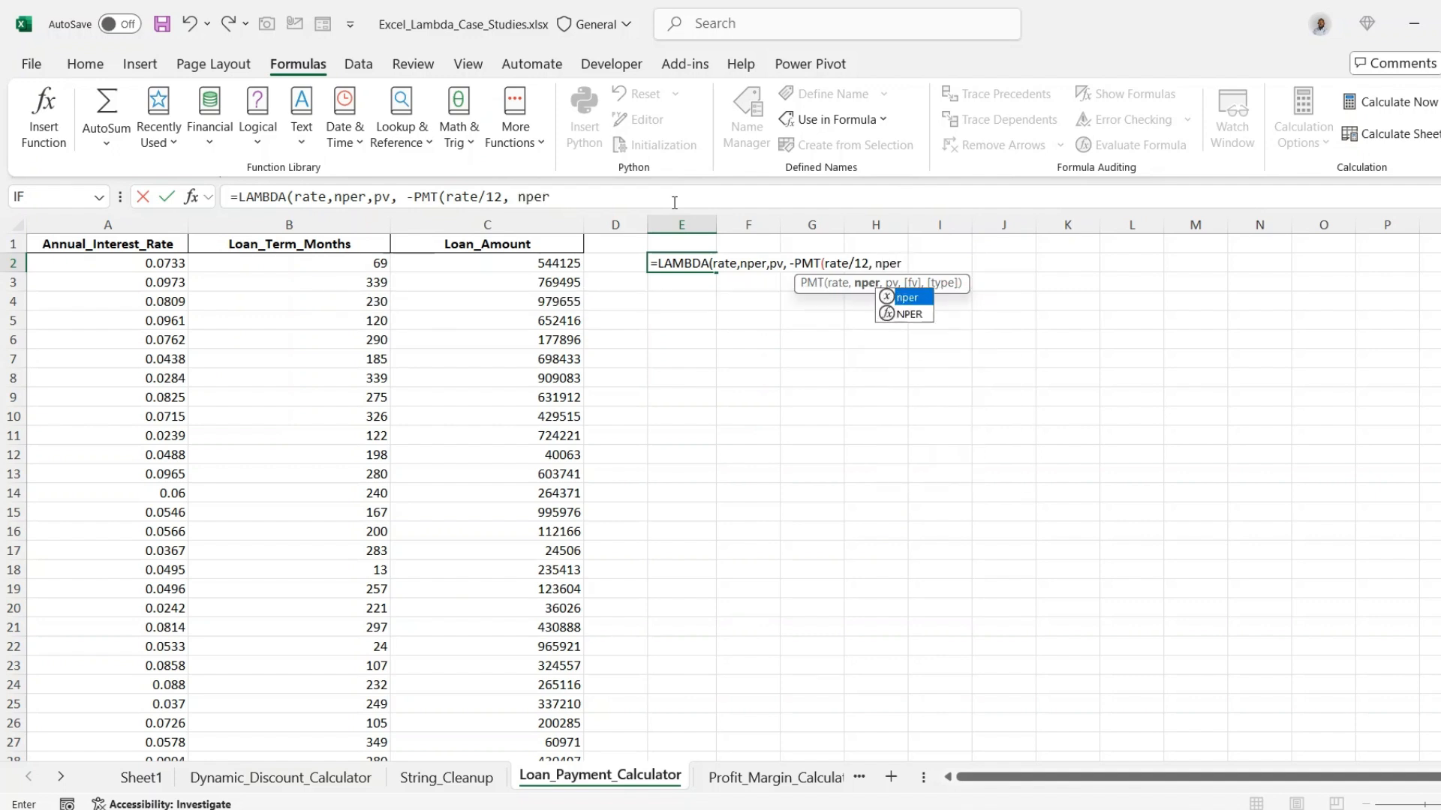
pyautogui.write(', pv')
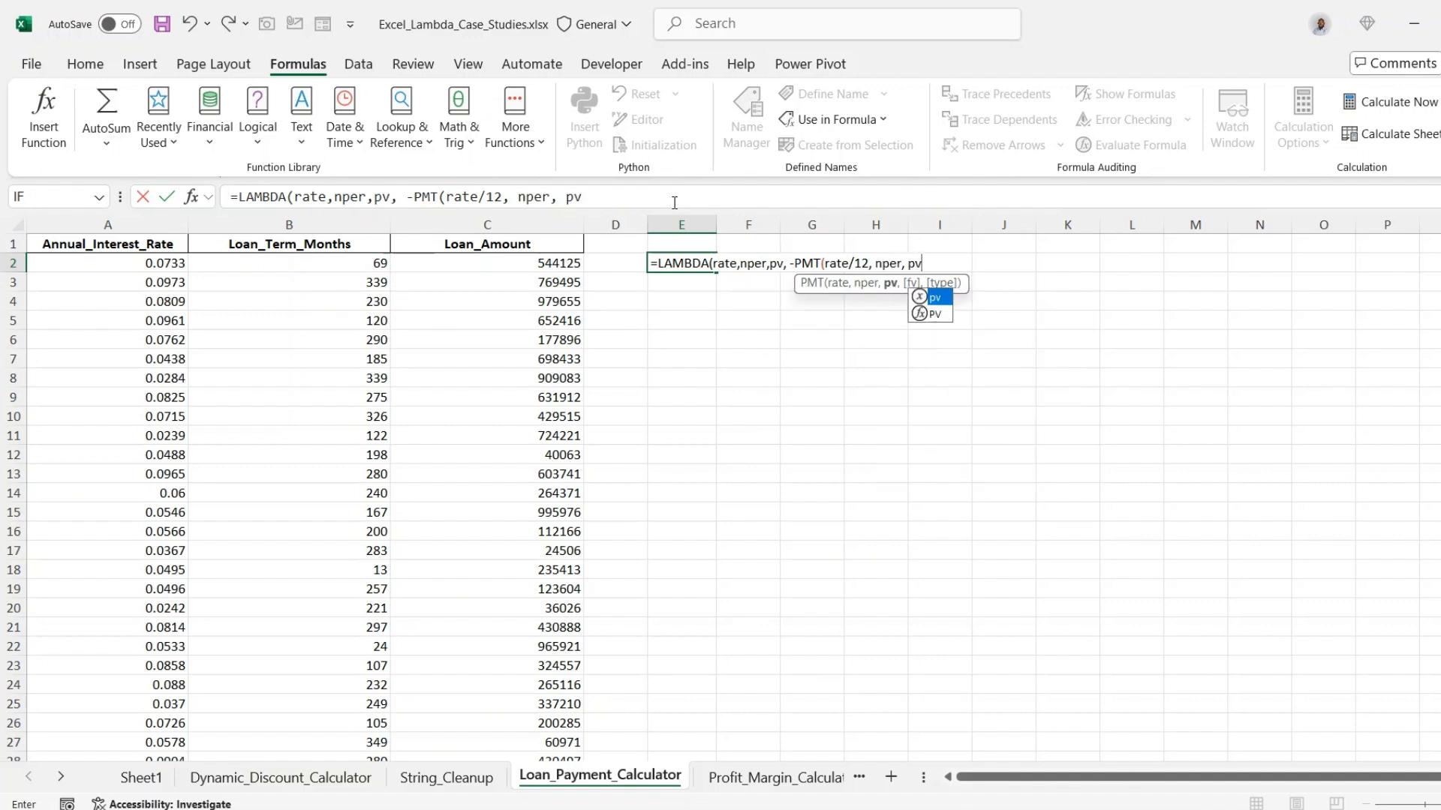
pyautogui.write('))')
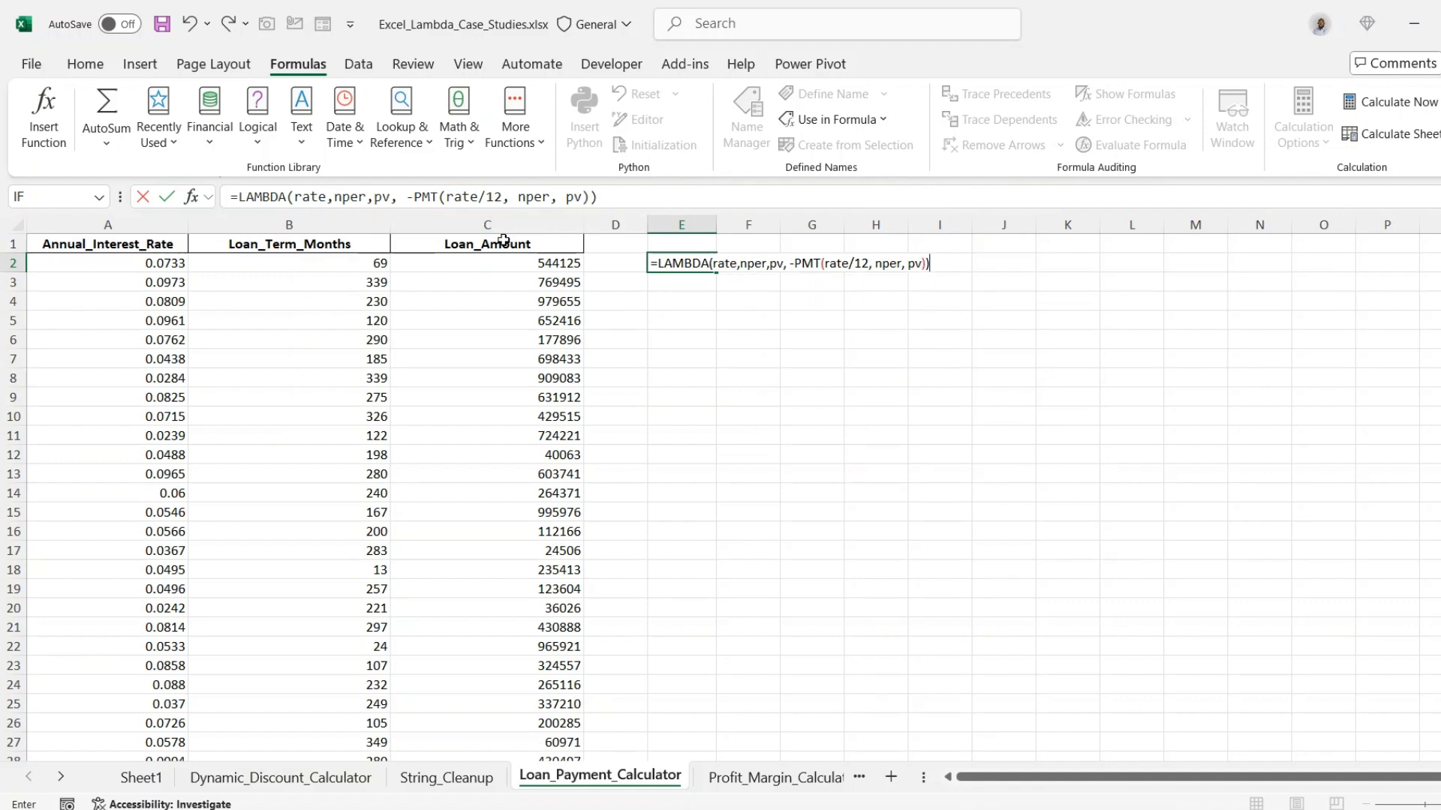
# Step: Cut the whole LAMBDA formula out of E2 and leave the cell empty
pyautogui.moveTo(616, 197); pyautogui.dragTo(226, 191)
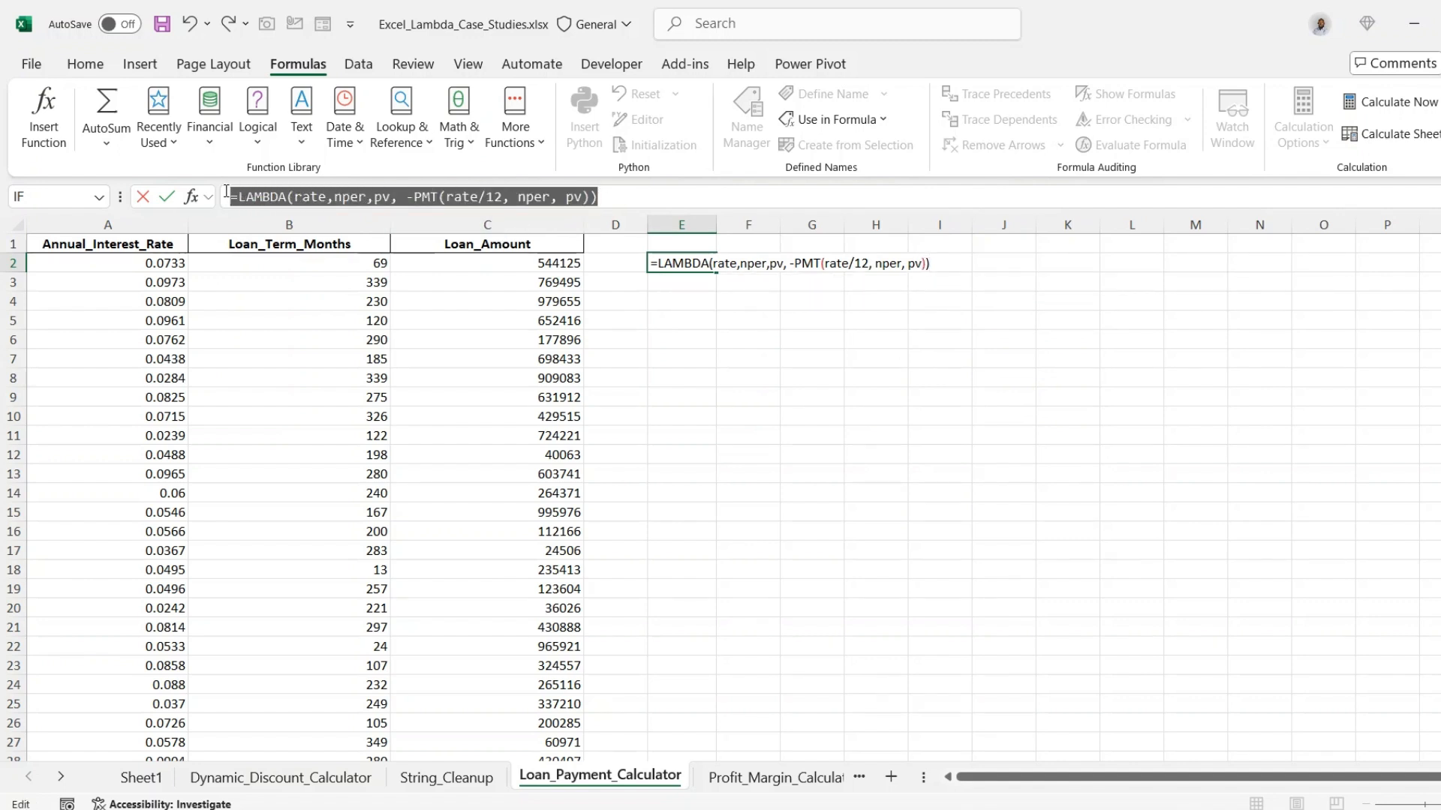
pyautogui.hotkey('ctrl', 'x')
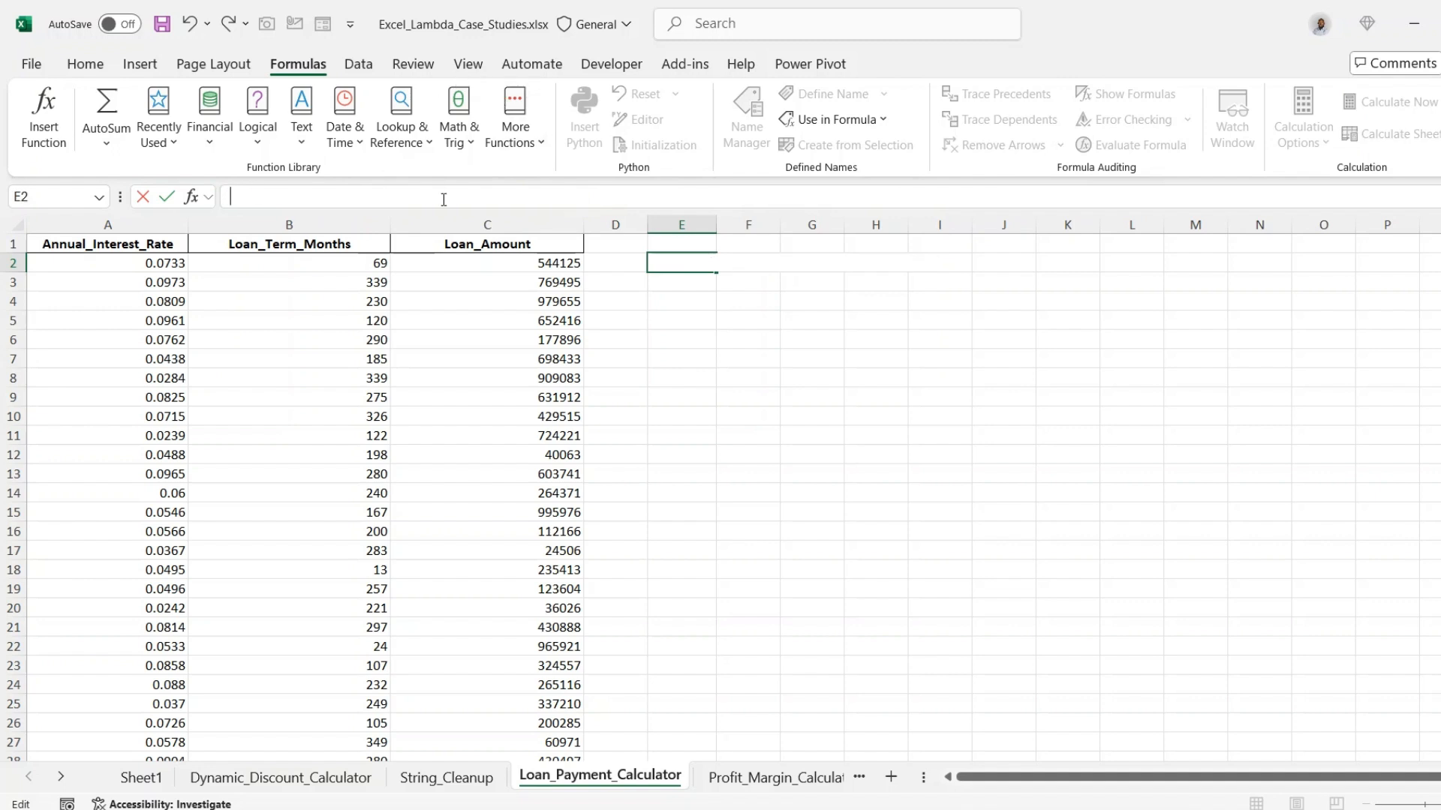
pyautogui.click(756, 287)
pyautogui.click(711, 266)
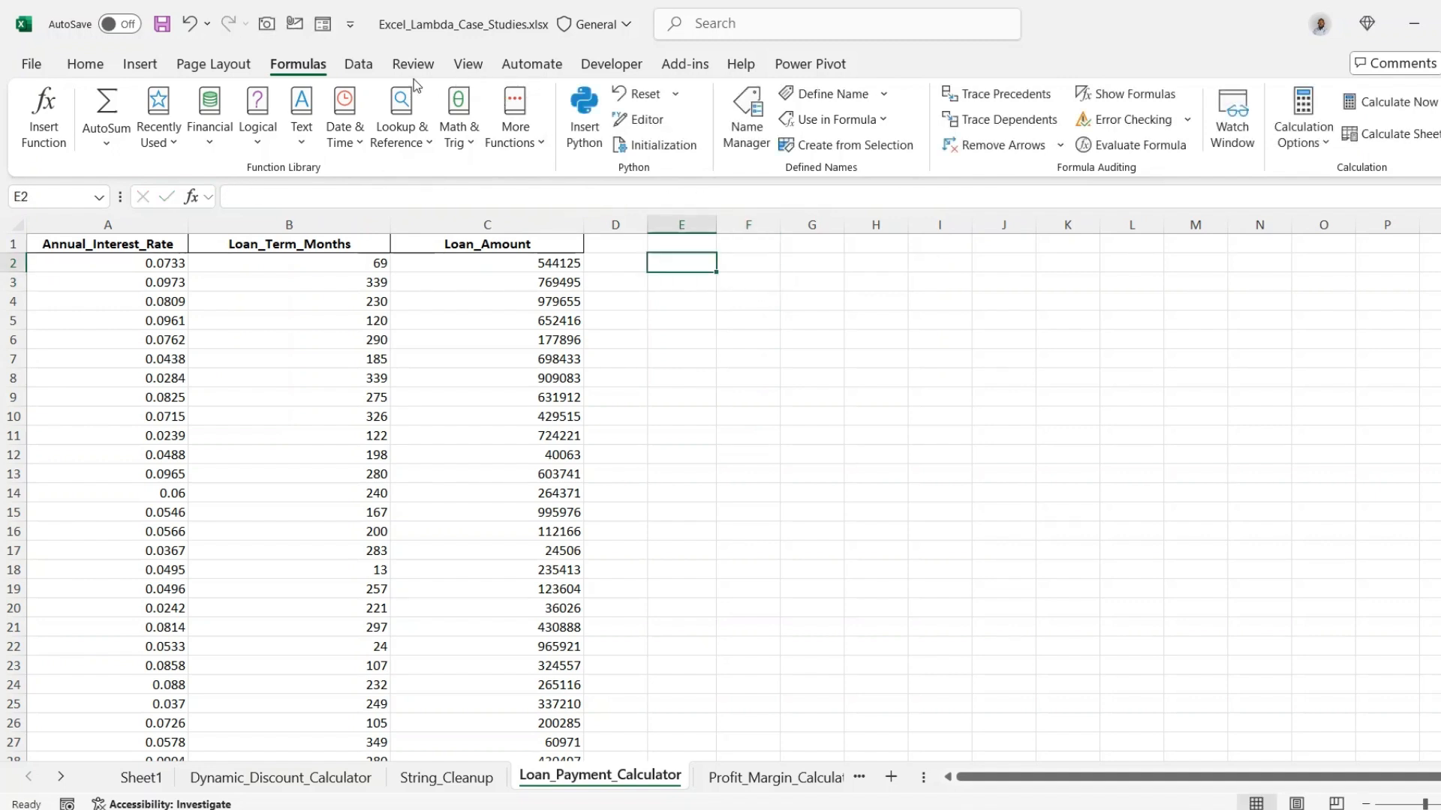
# Step: Define a workbook-scoped name LoanPayment that refers to the cut formula =LAMBDA(rate,nper,pv, -PMT(rate/12, nper, pv))
pyautogui.click(750, 113)
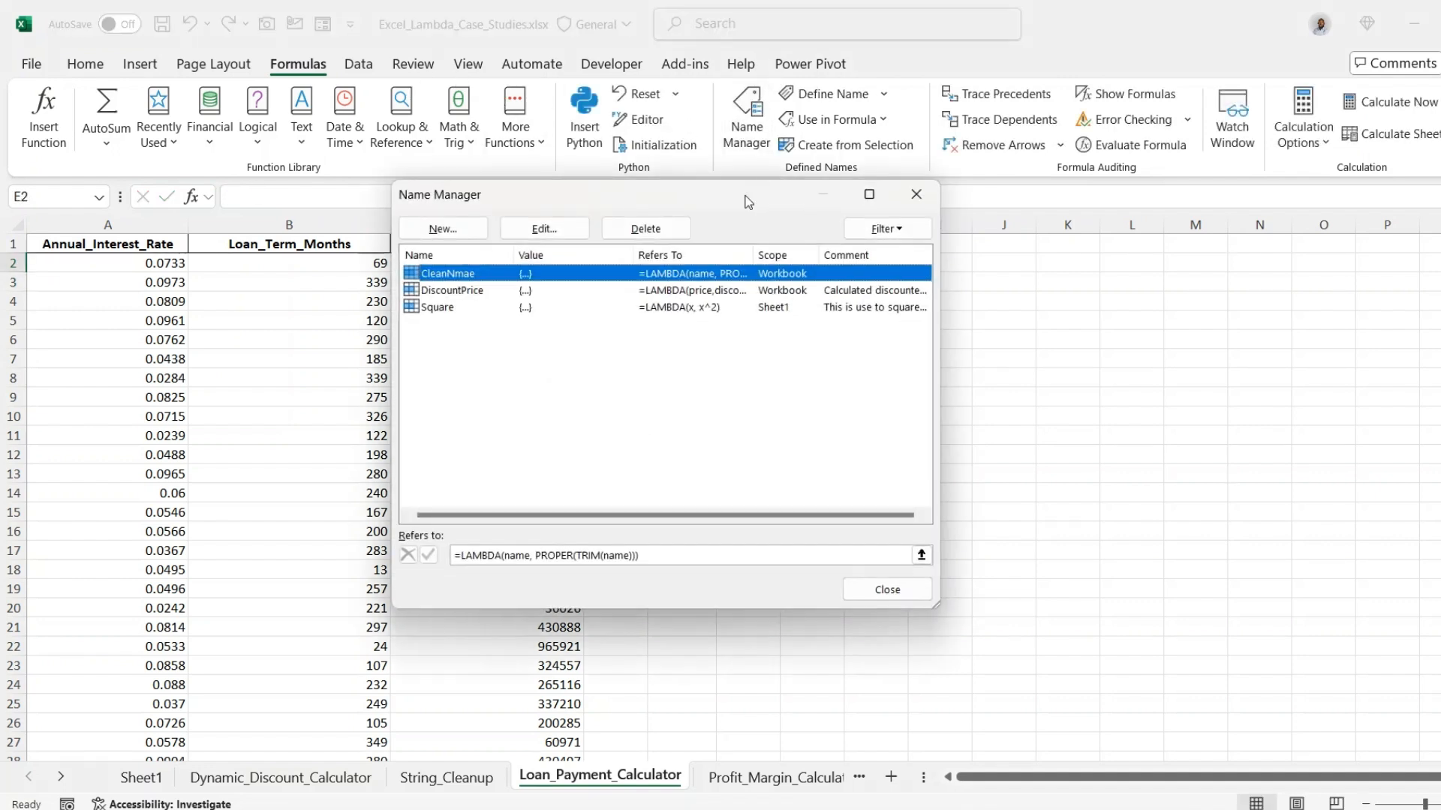
pyautogui.moveTo(573, 199); pyautogui.dragTo(818, 213)
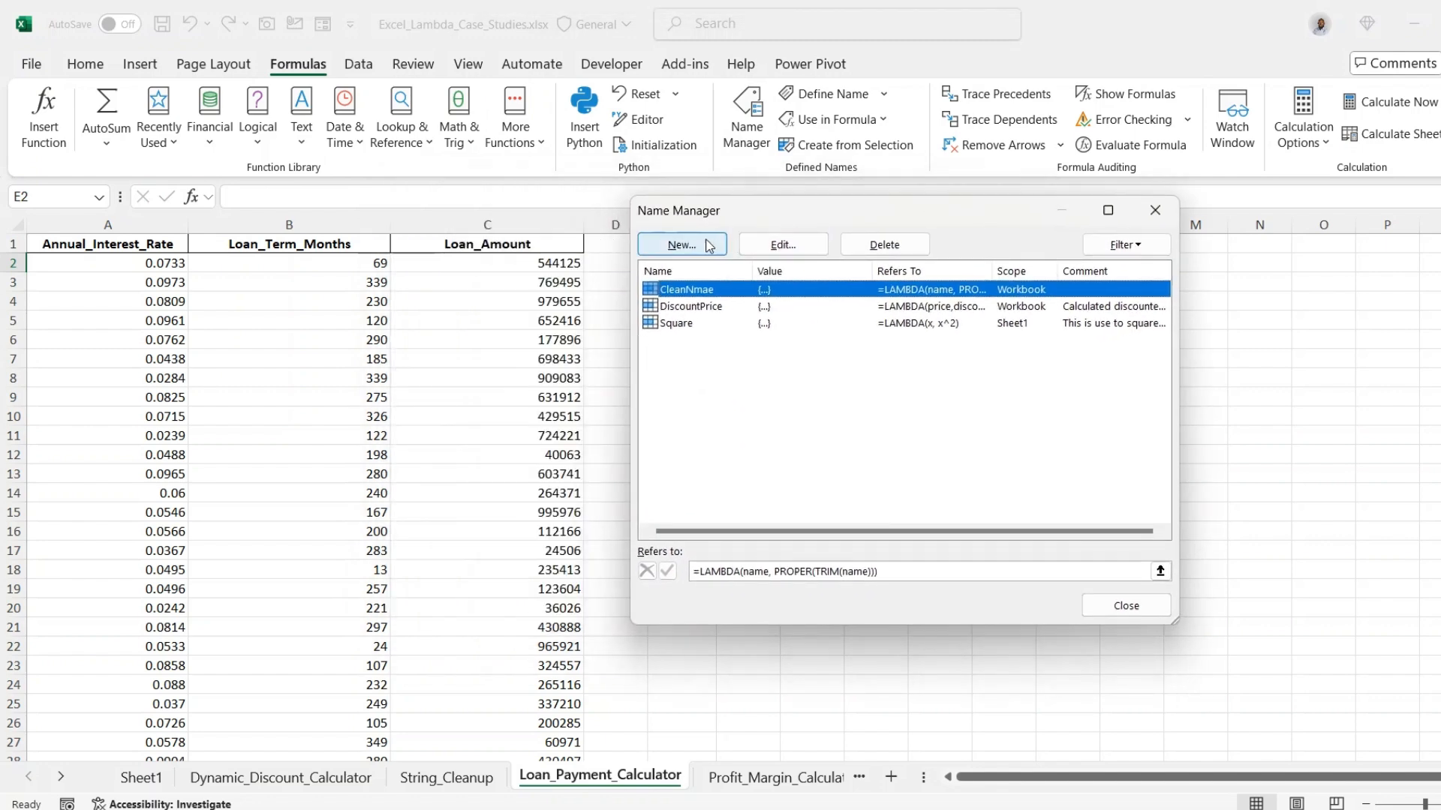
pyautogui.click(679, 244)
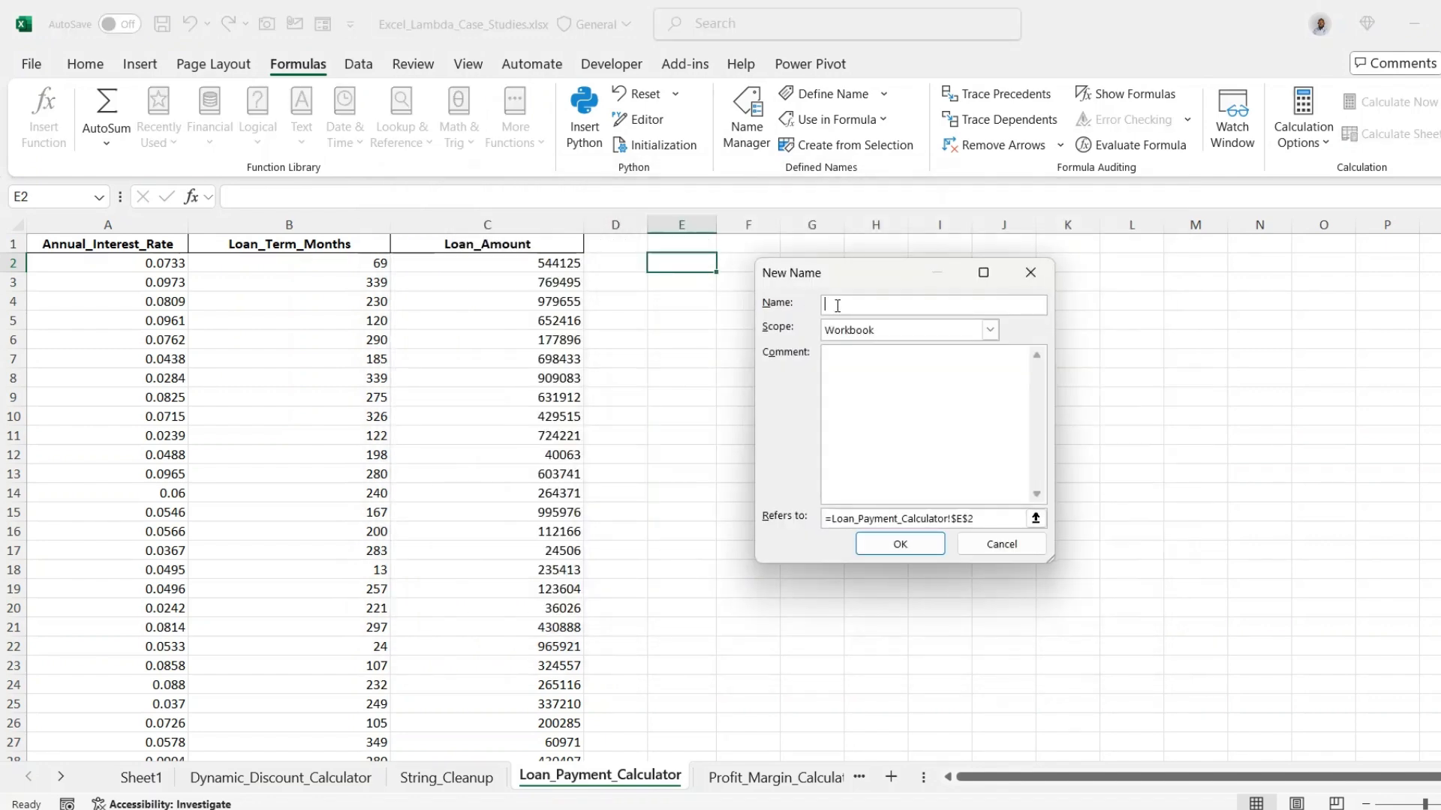
pyautogui.write('LoanPayment')
pyautogui.moveTo(978, 519); pyautogui.dragTo(824, 522)
pyautogui.press('BackSpace')
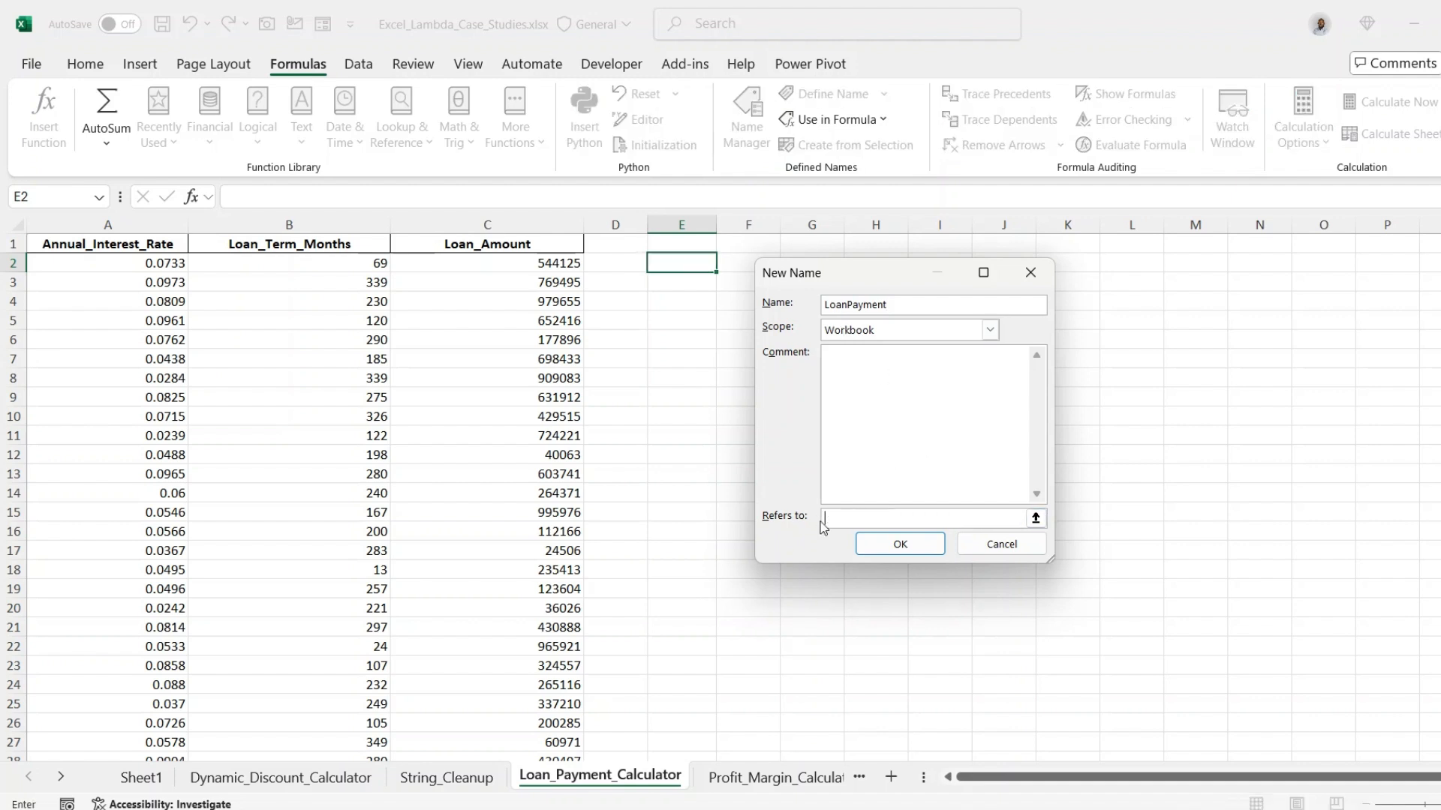
pyautogui.hotkey('ctrl', 'v')
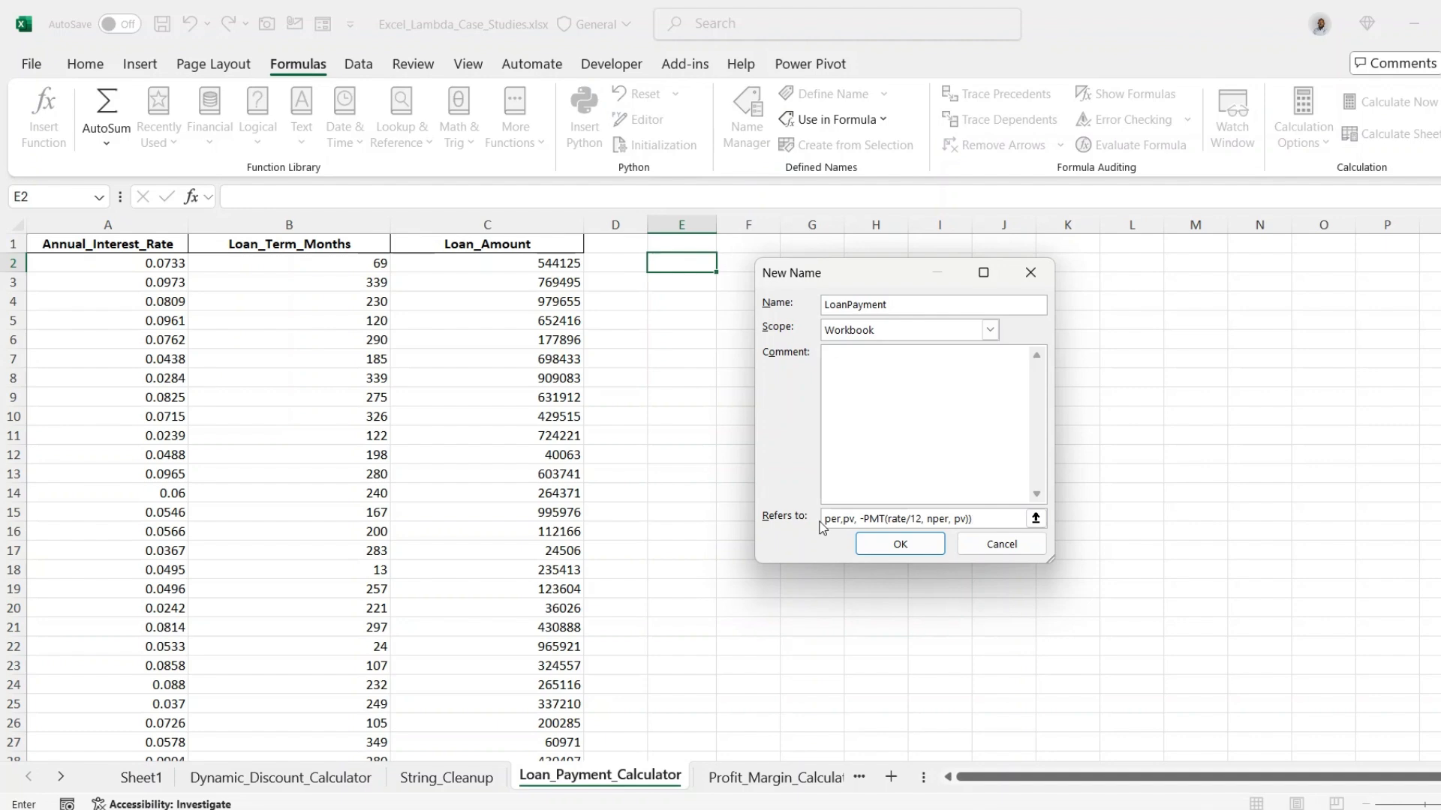
pyautogui.click(917, 548)
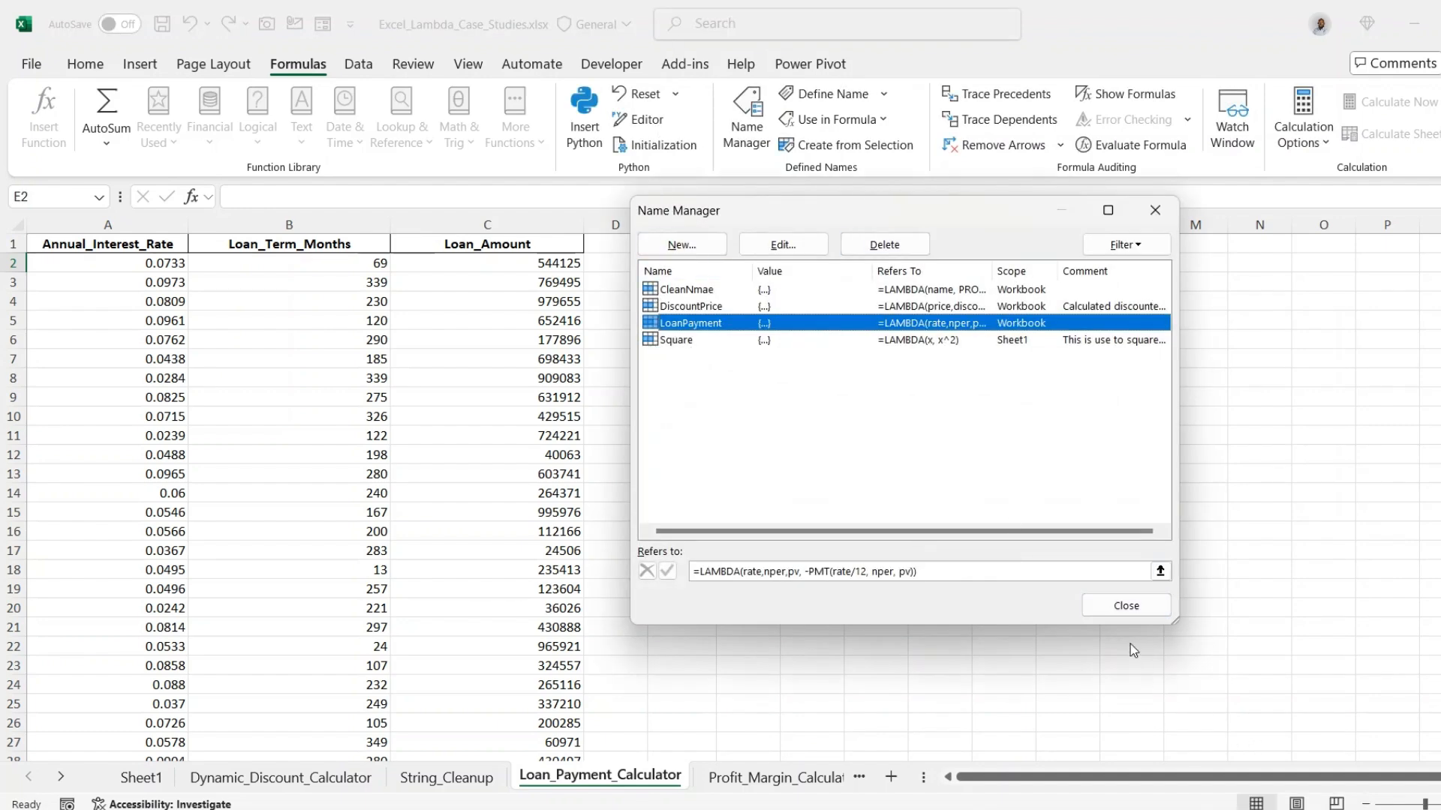
pyautogui.click(1126, 607)
pyautogui.click(1131, 614)
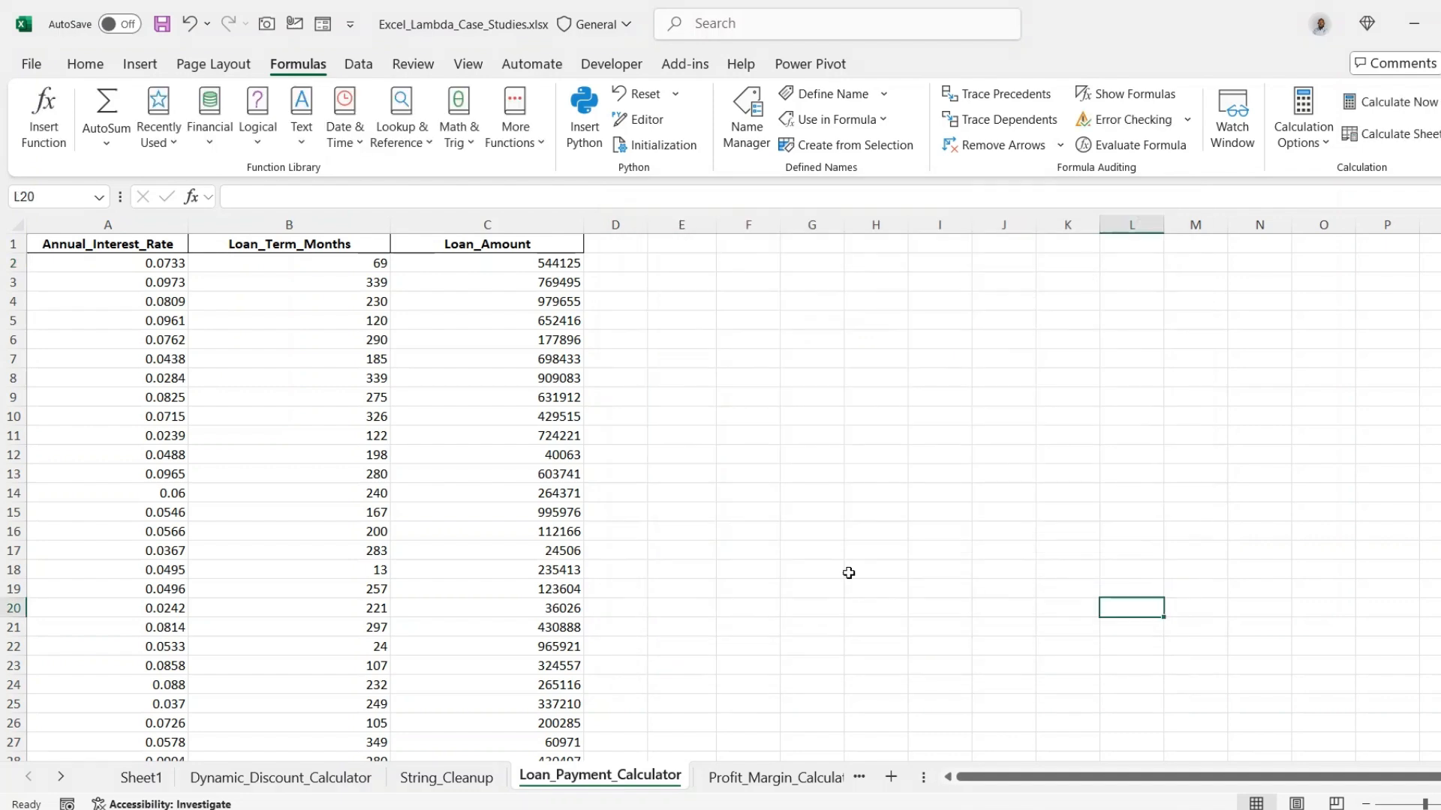
# Step: Start a formula in E2 that calls the custom LoanPayment function
pyautogui.click(662, 262)
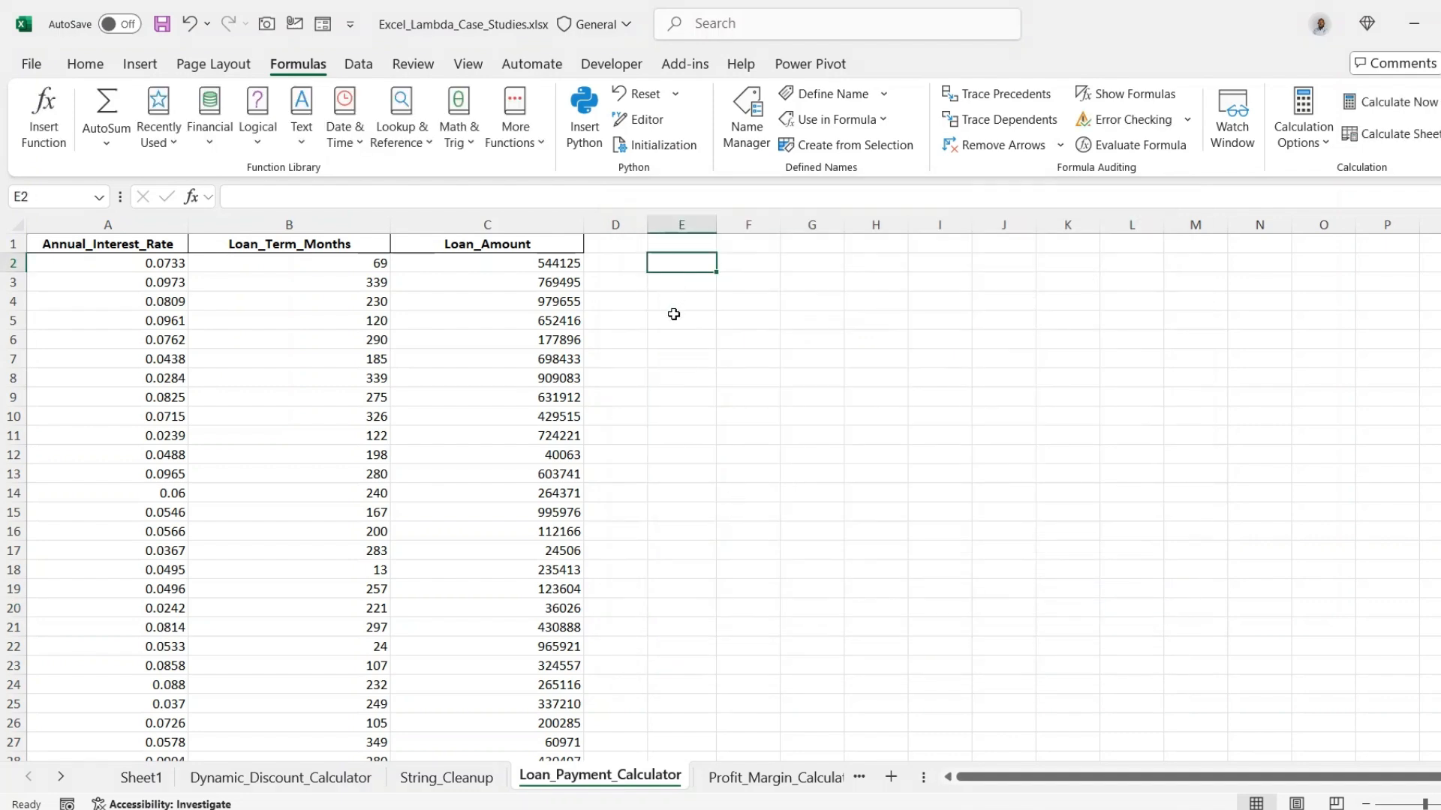
pyautogui.write('=l')
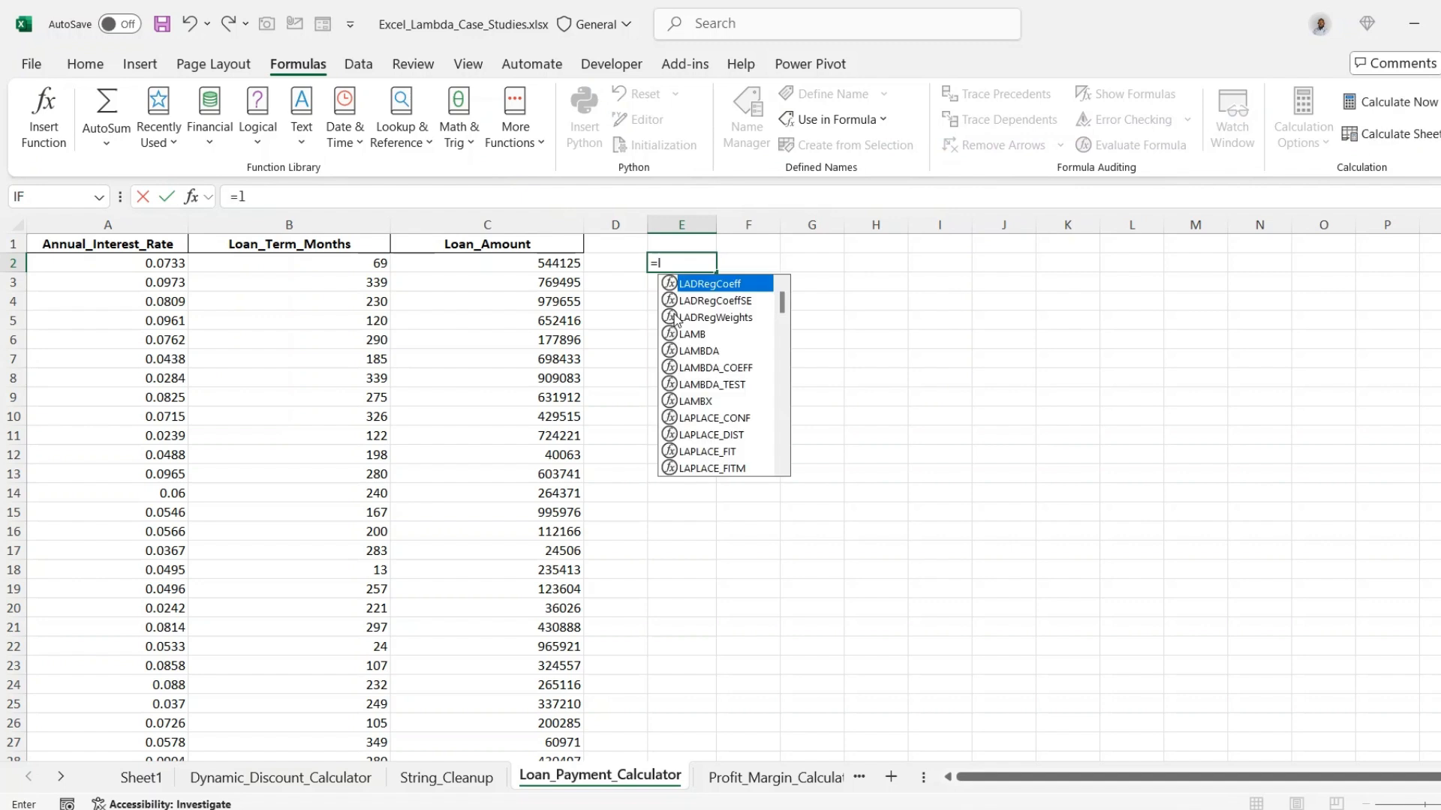
pyautogui.write('aon')
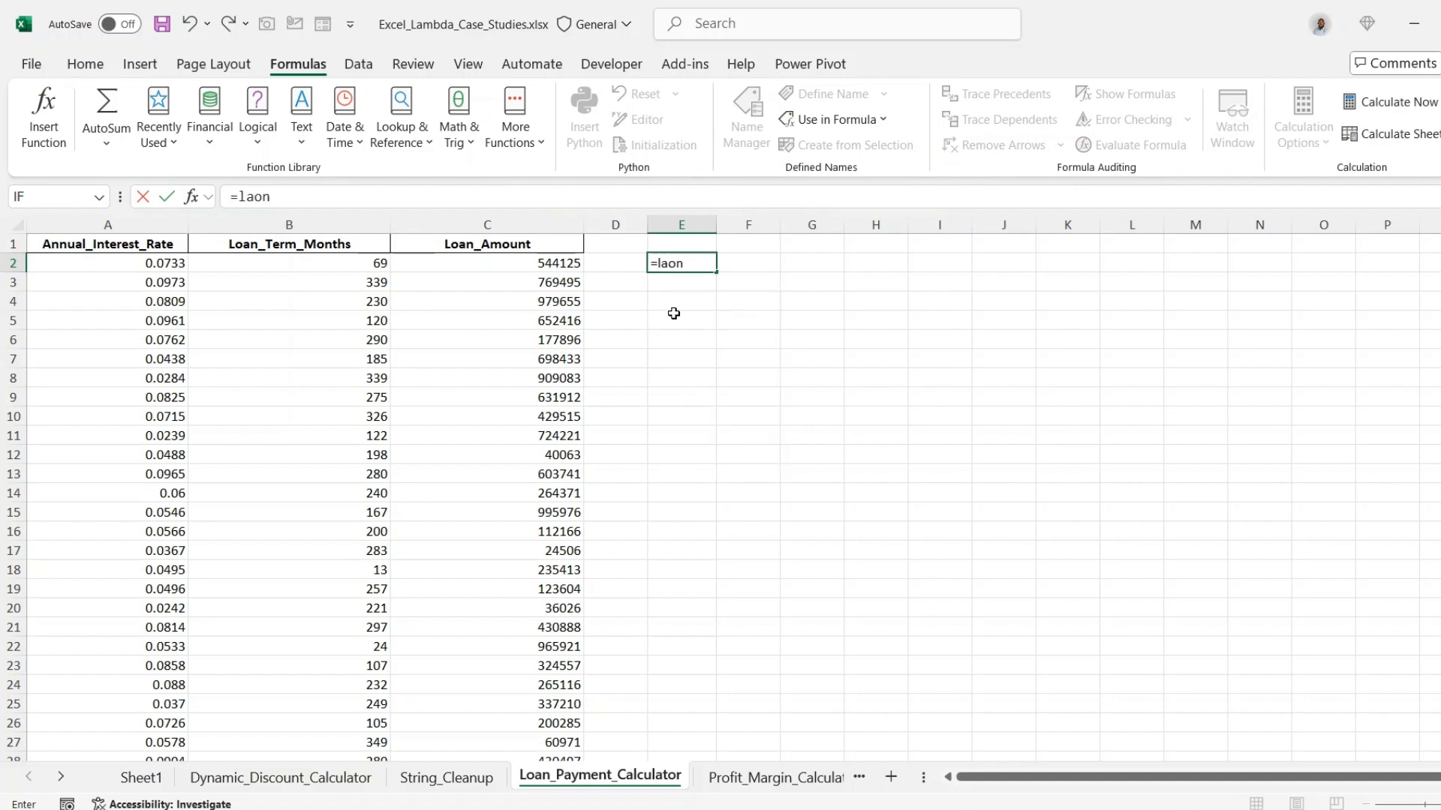
pyautogui.press('BackSpace')
pyautogui.press('BackSpace')
pyautogui.press('BackSpace')
pyautogui.press('BackSpace')
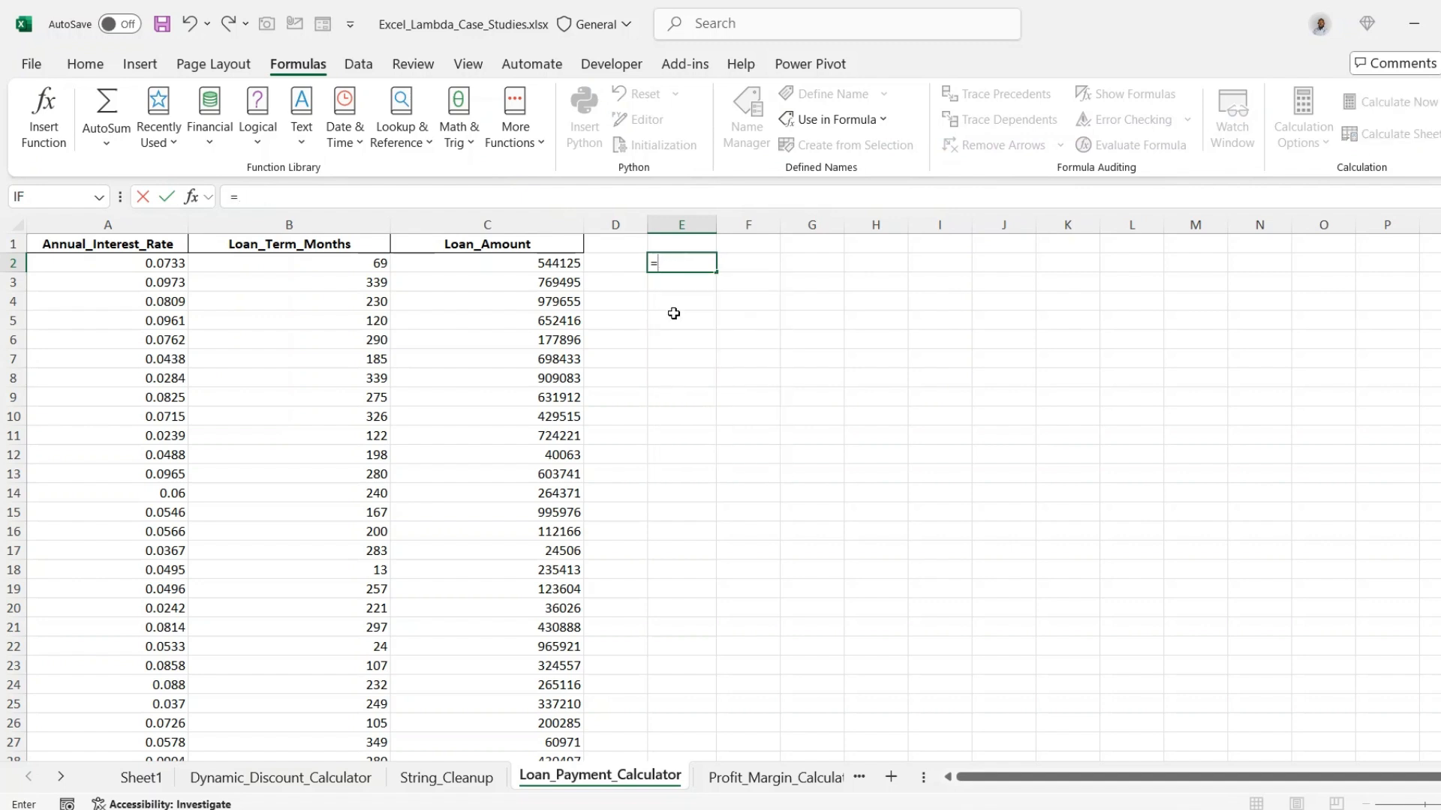
pyautogui.write('l')
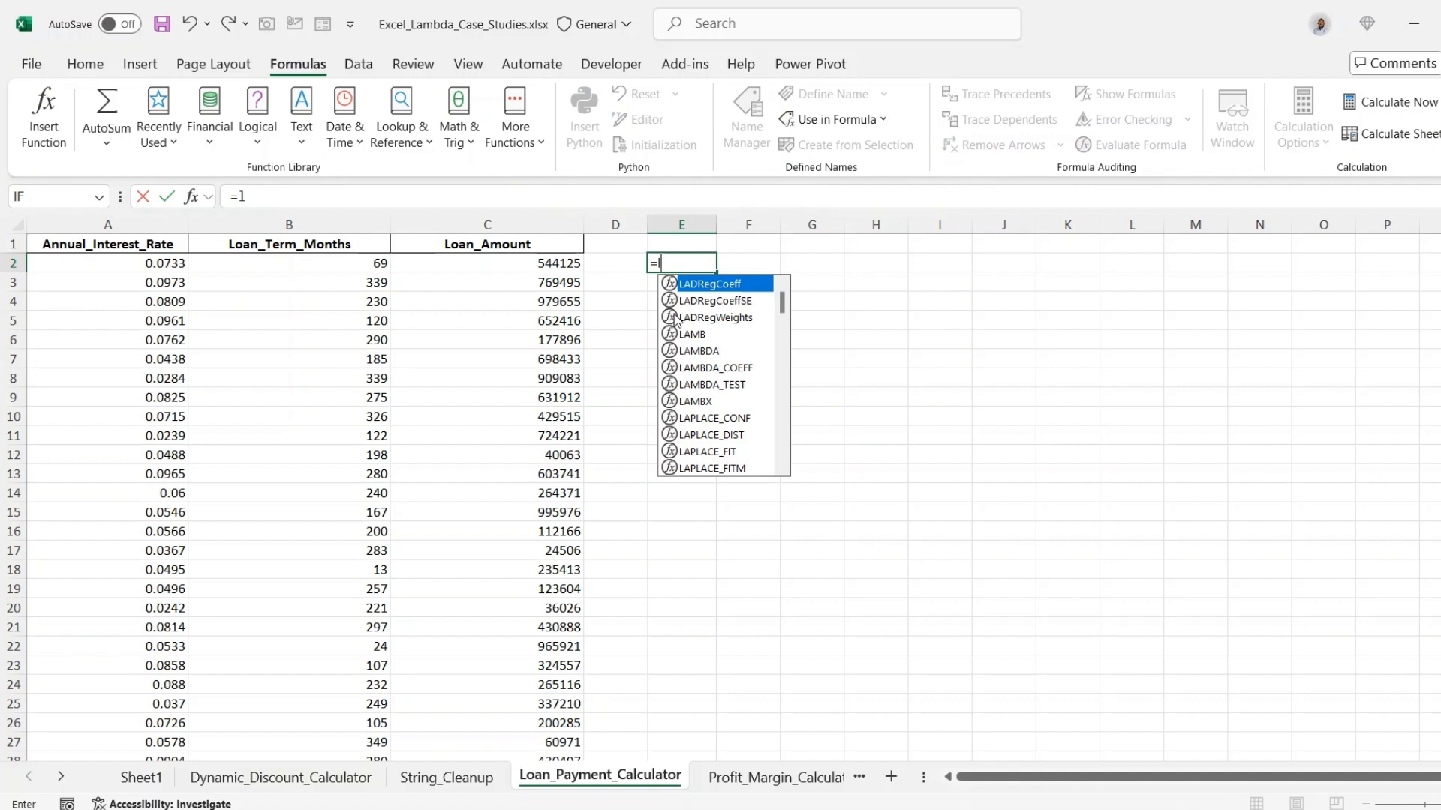
pyautogui.write('o')
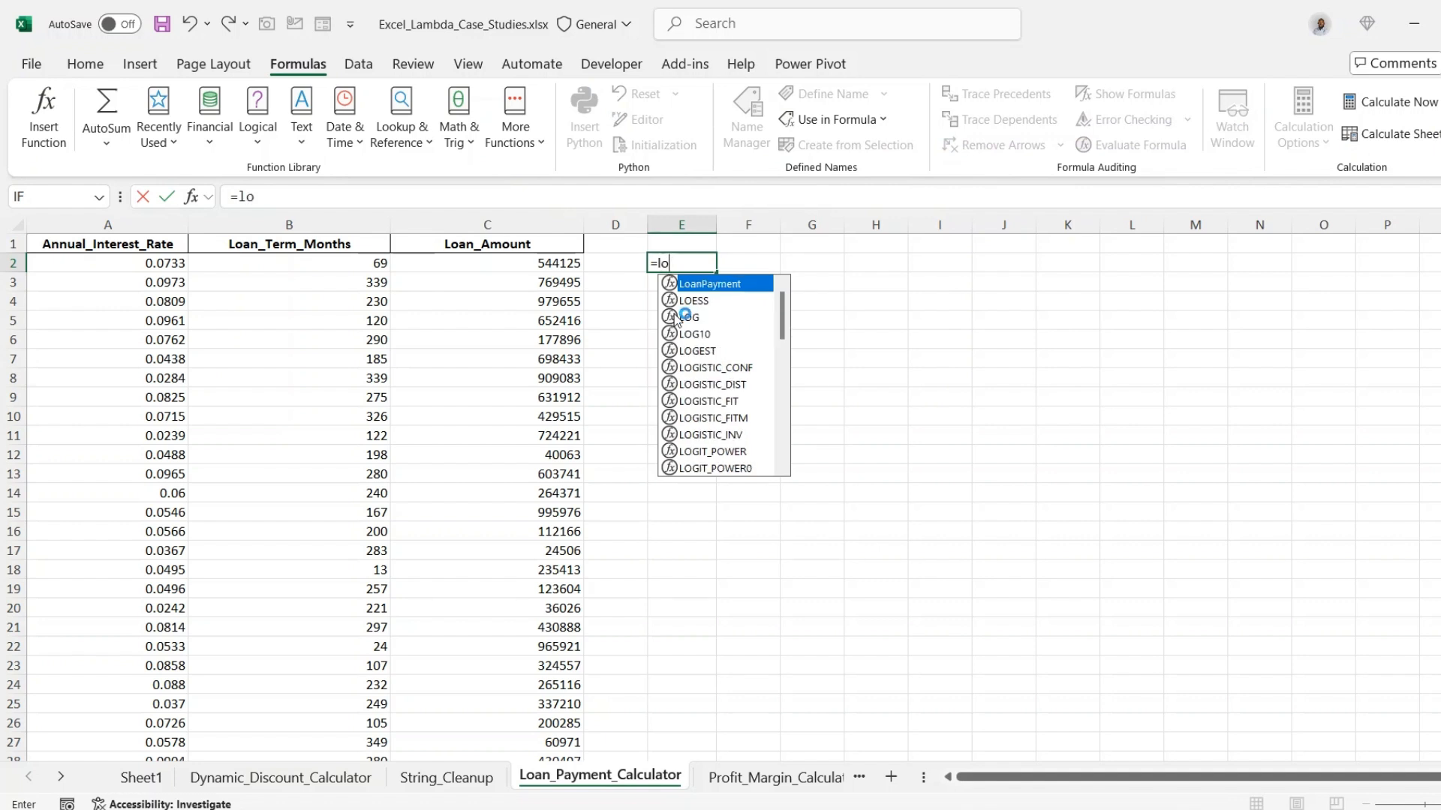
pyautogui.press('Tab')
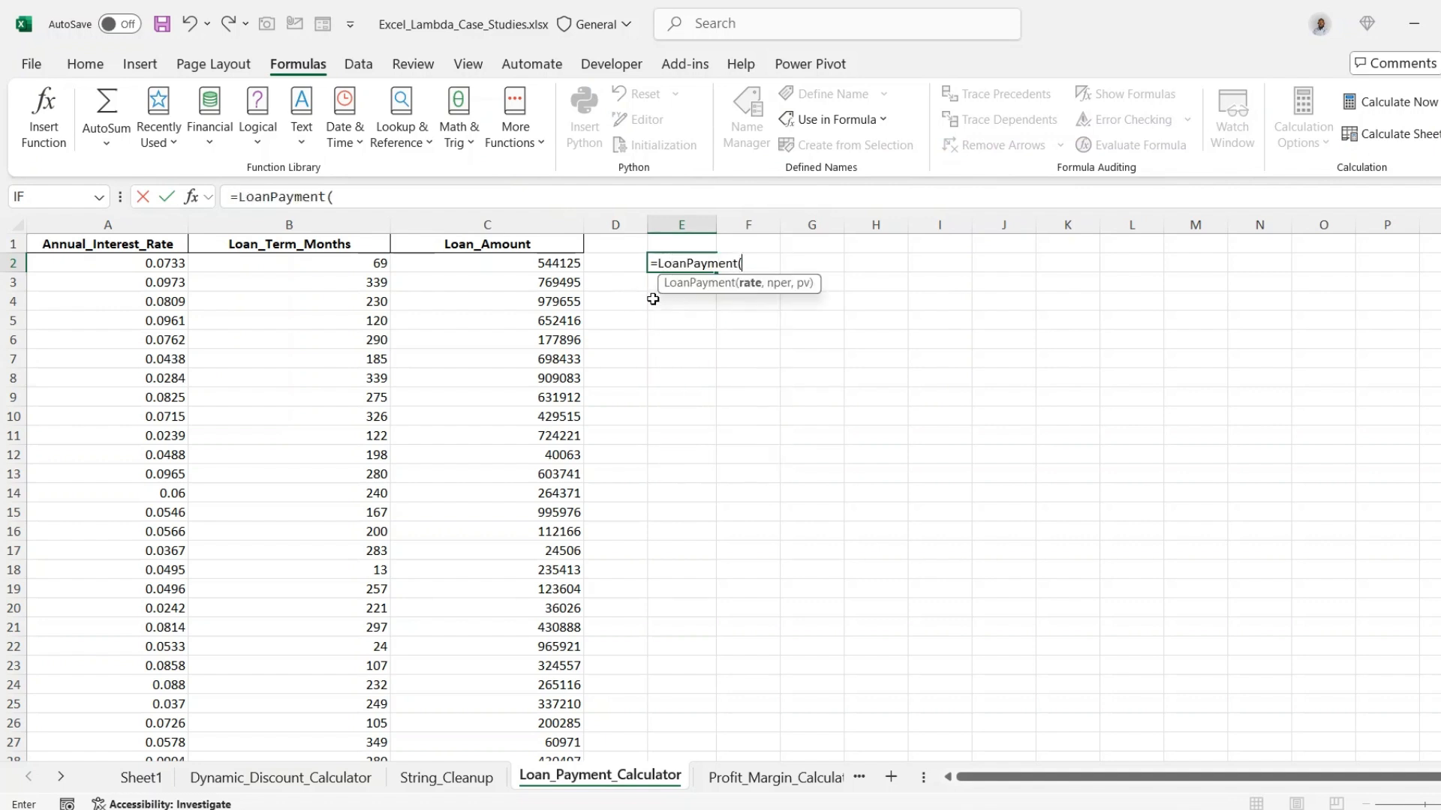
# Step: Complete the LoanPayment formula in E2 with A2 as the rate, B2 as nper and C2 as pv
pyautogui.click(146, 265)
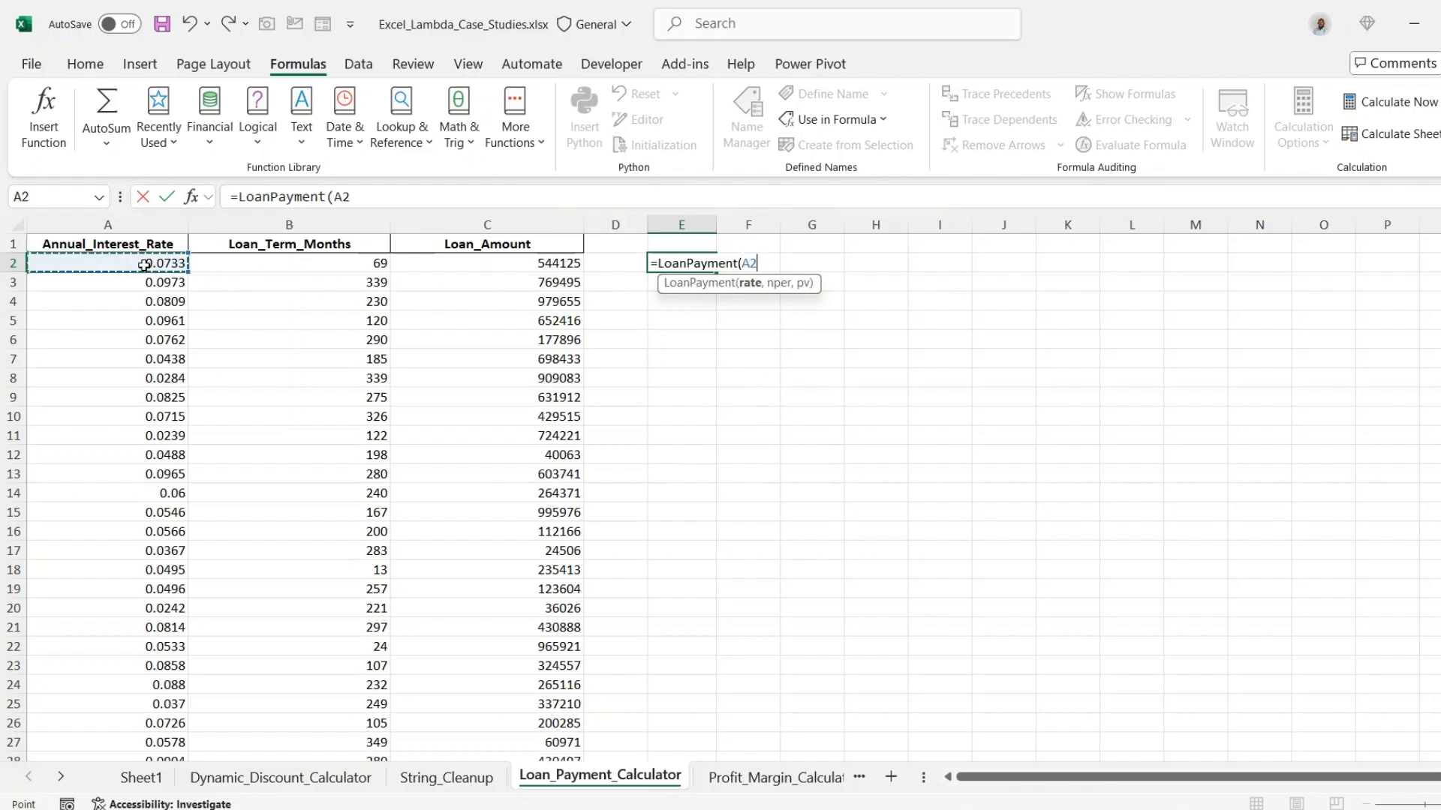
pyautogui.write(',')
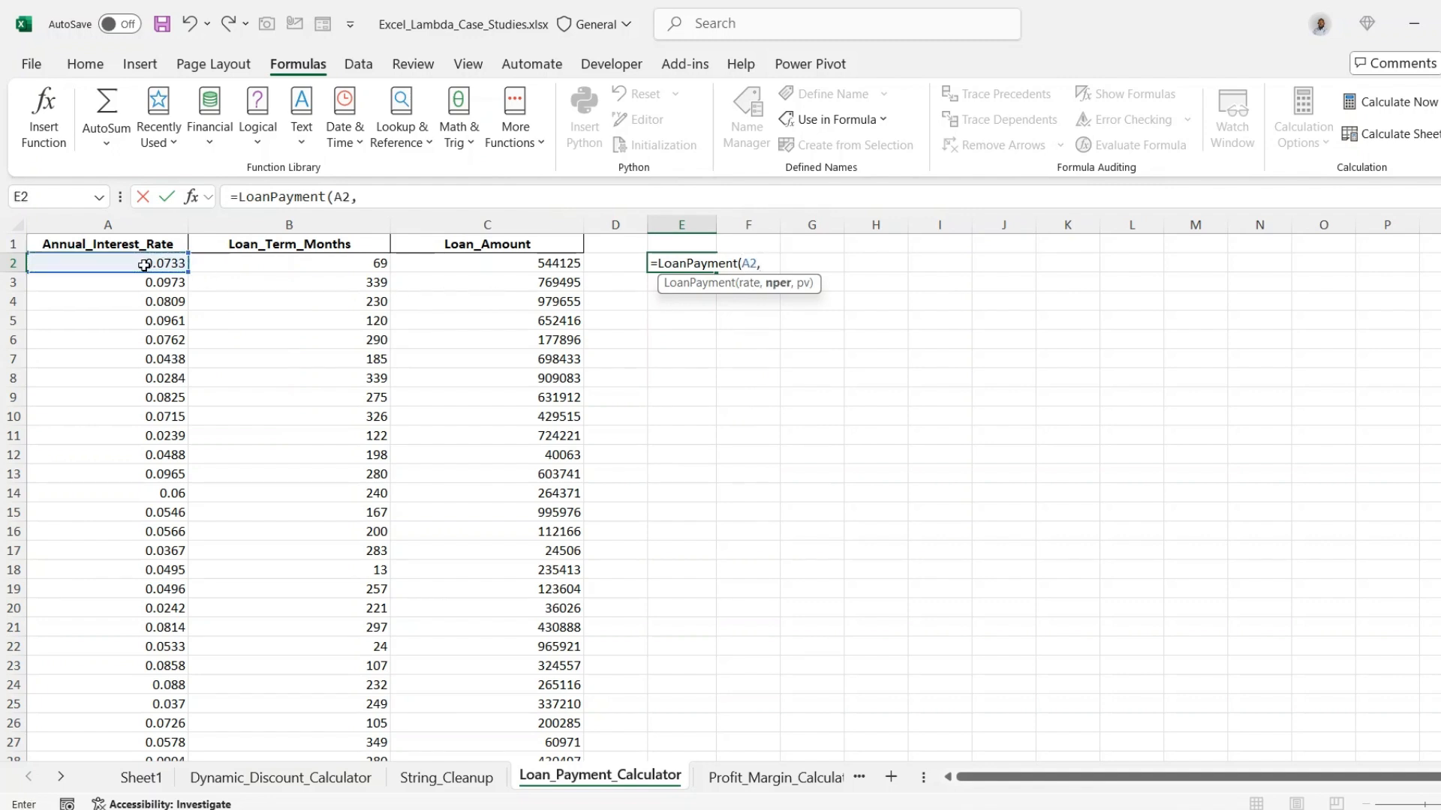
pyautogui.click(256, 263)
pyautogui.write(',')
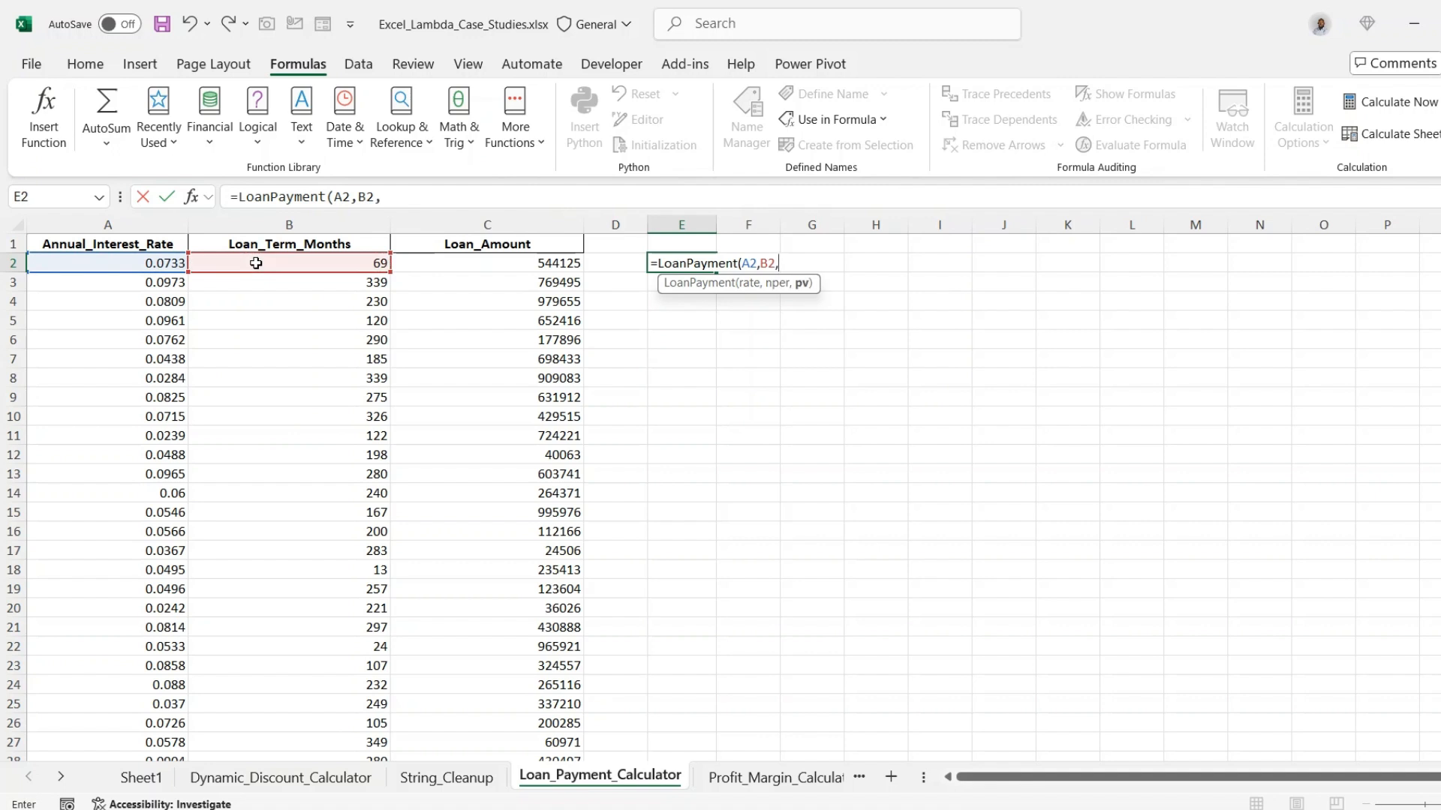
pyautogui.click(464, 265)
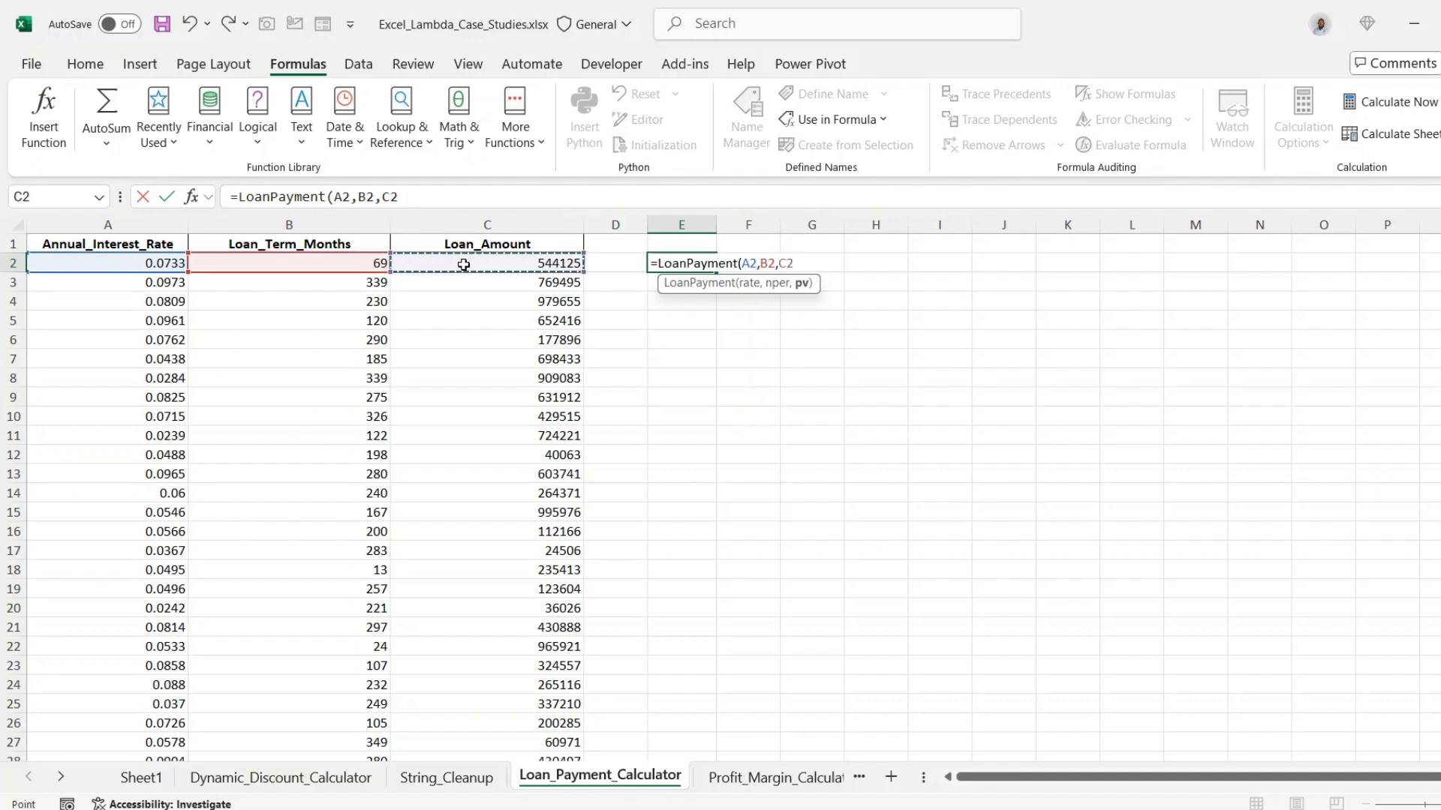
pyautogui.press('Return')
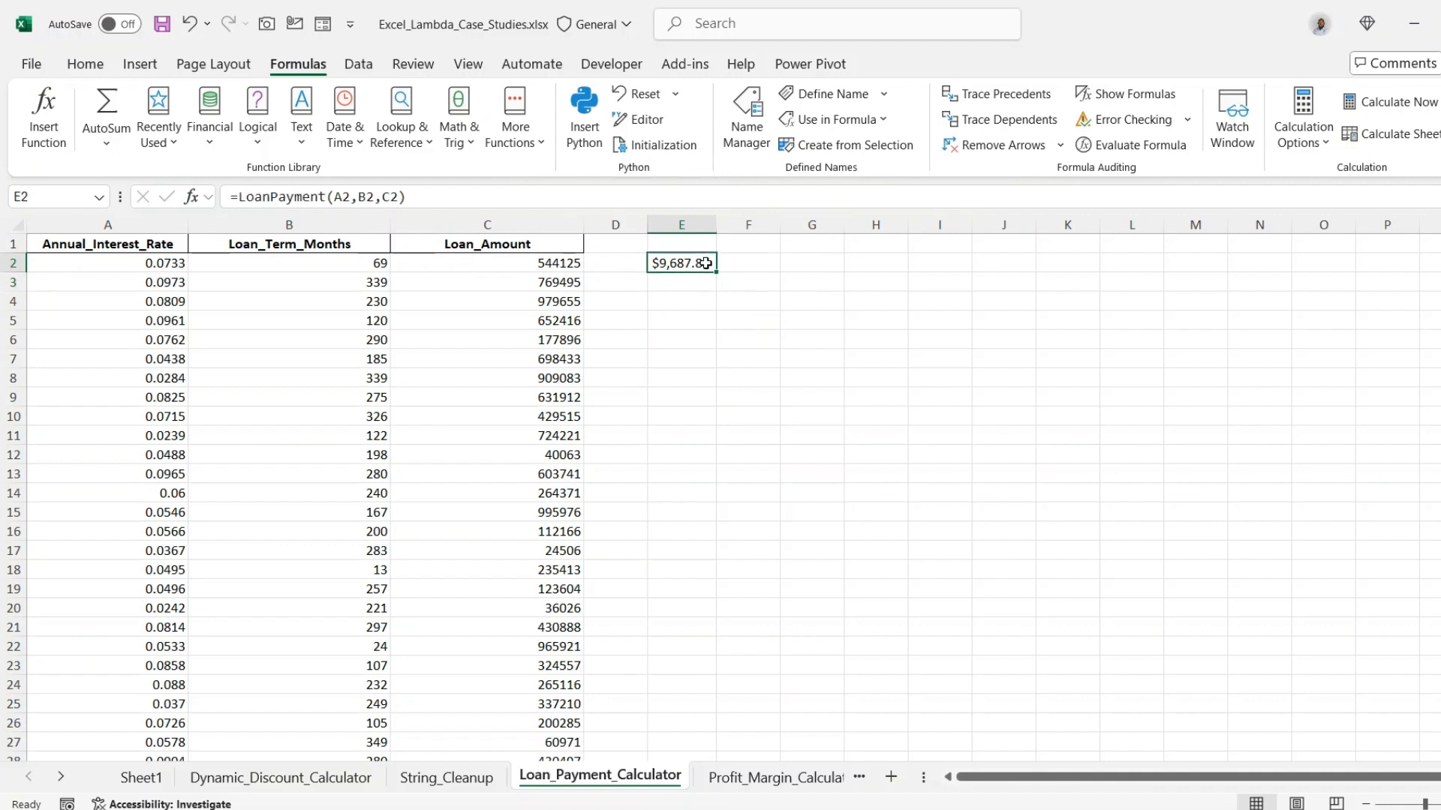
# Step: Fill the LoanPayment formula from E2 down column E through row 31
pyautogui.click(707, 267)
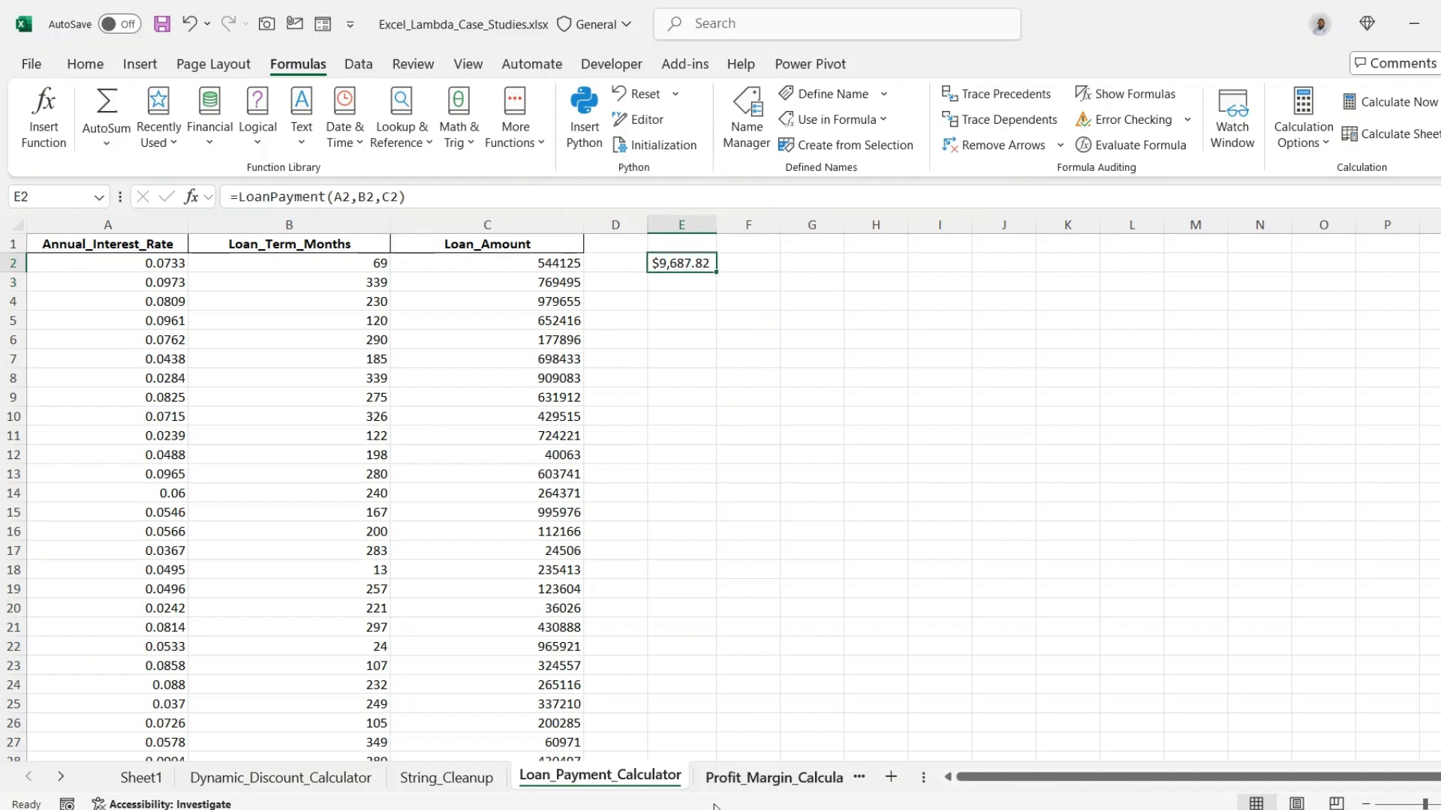
pyautogui.click(701, 531)
pyautogui.click(681, 264)
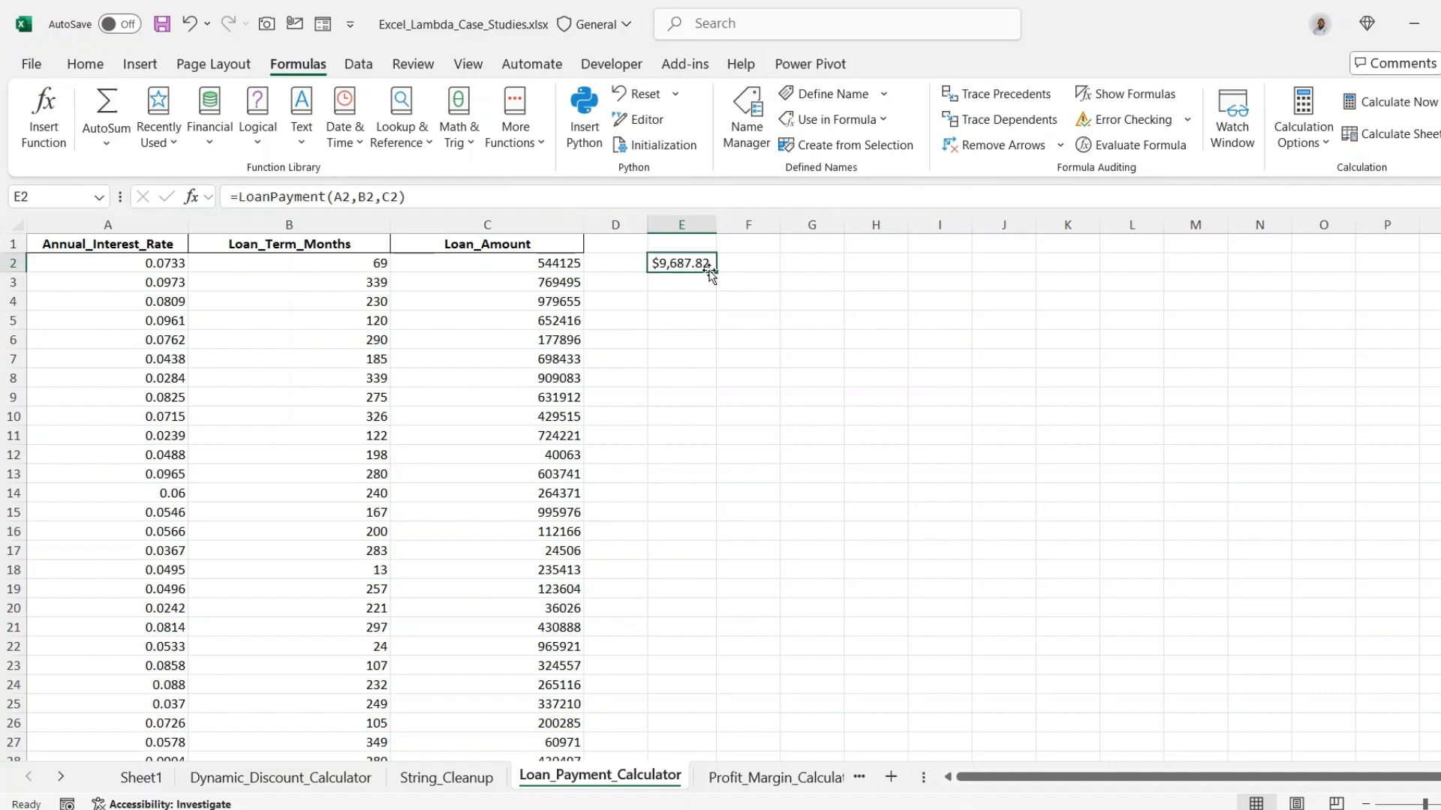
pyautogui.moveTo(712, 274); pyautogui.dragTo(697, 723)
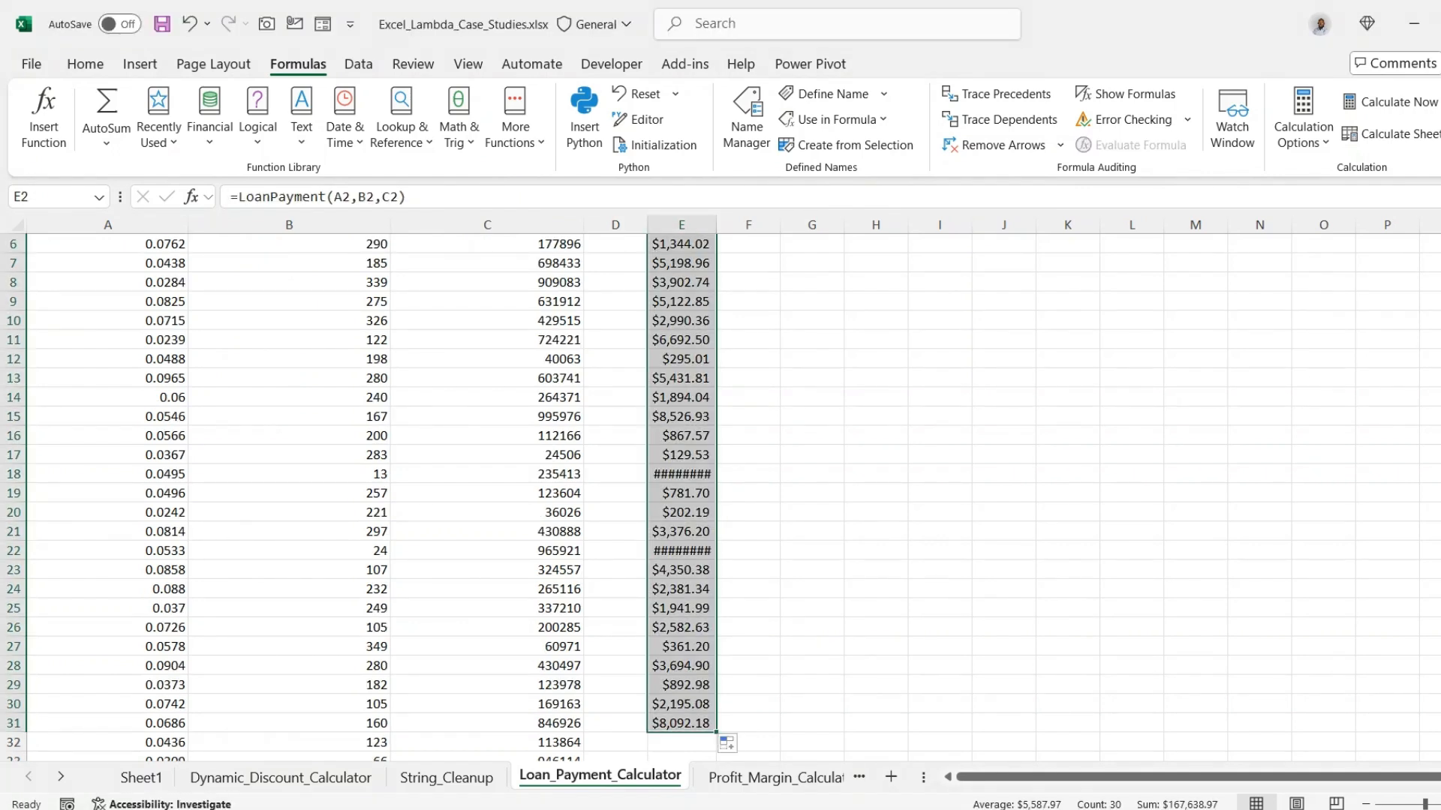
pyautogui.scroll(2, 644, 347)
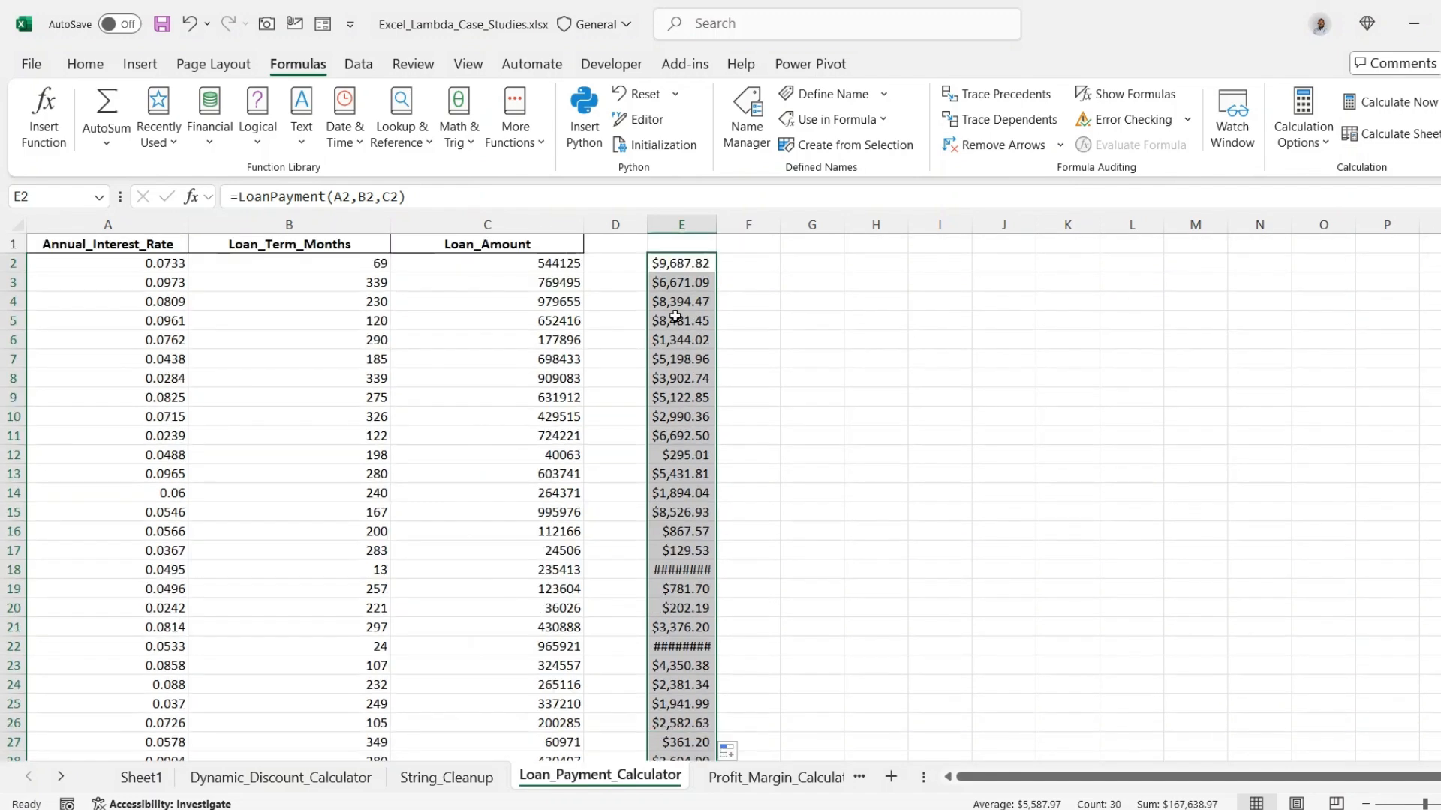
pyautogui.click(726, 295)
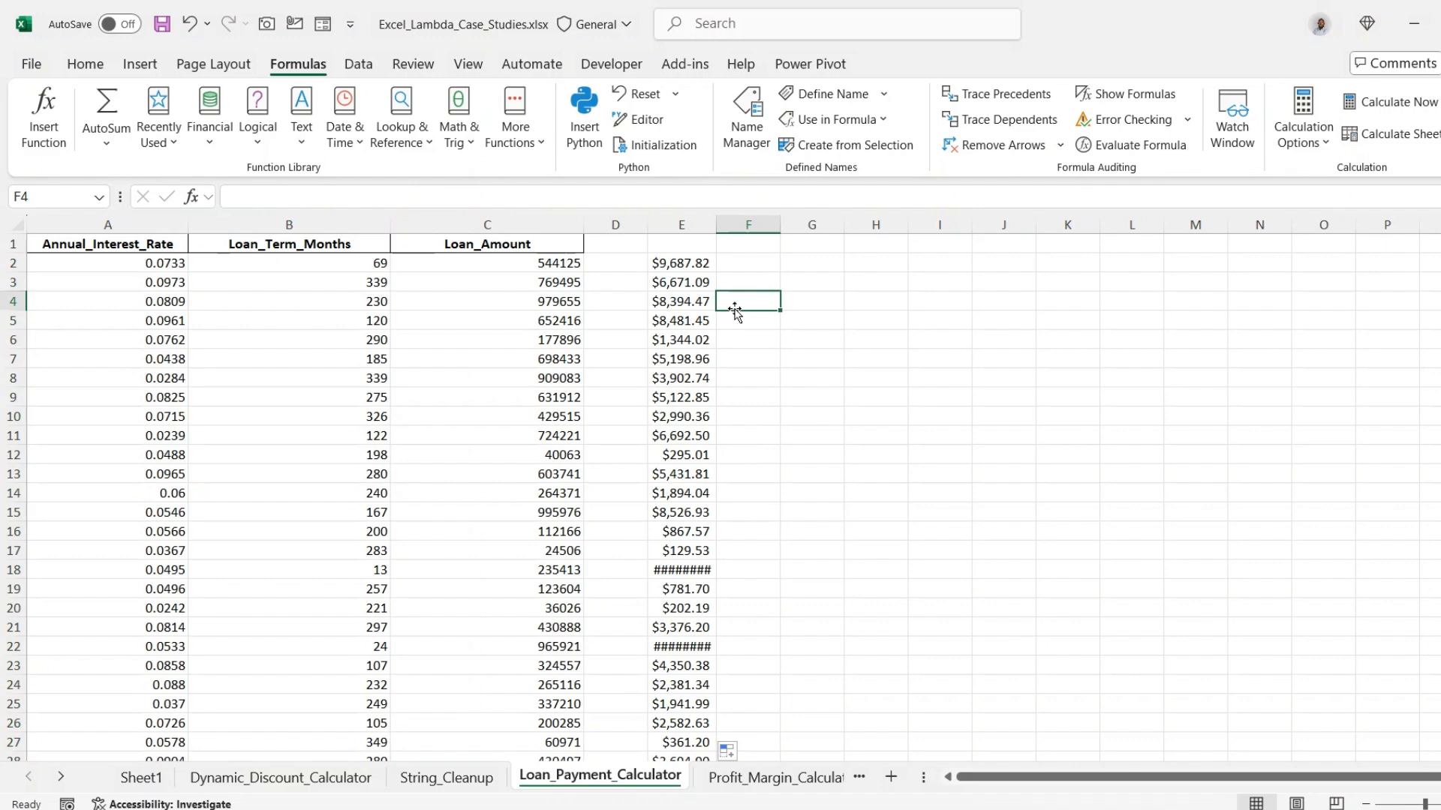
pyautogui.press('Up')
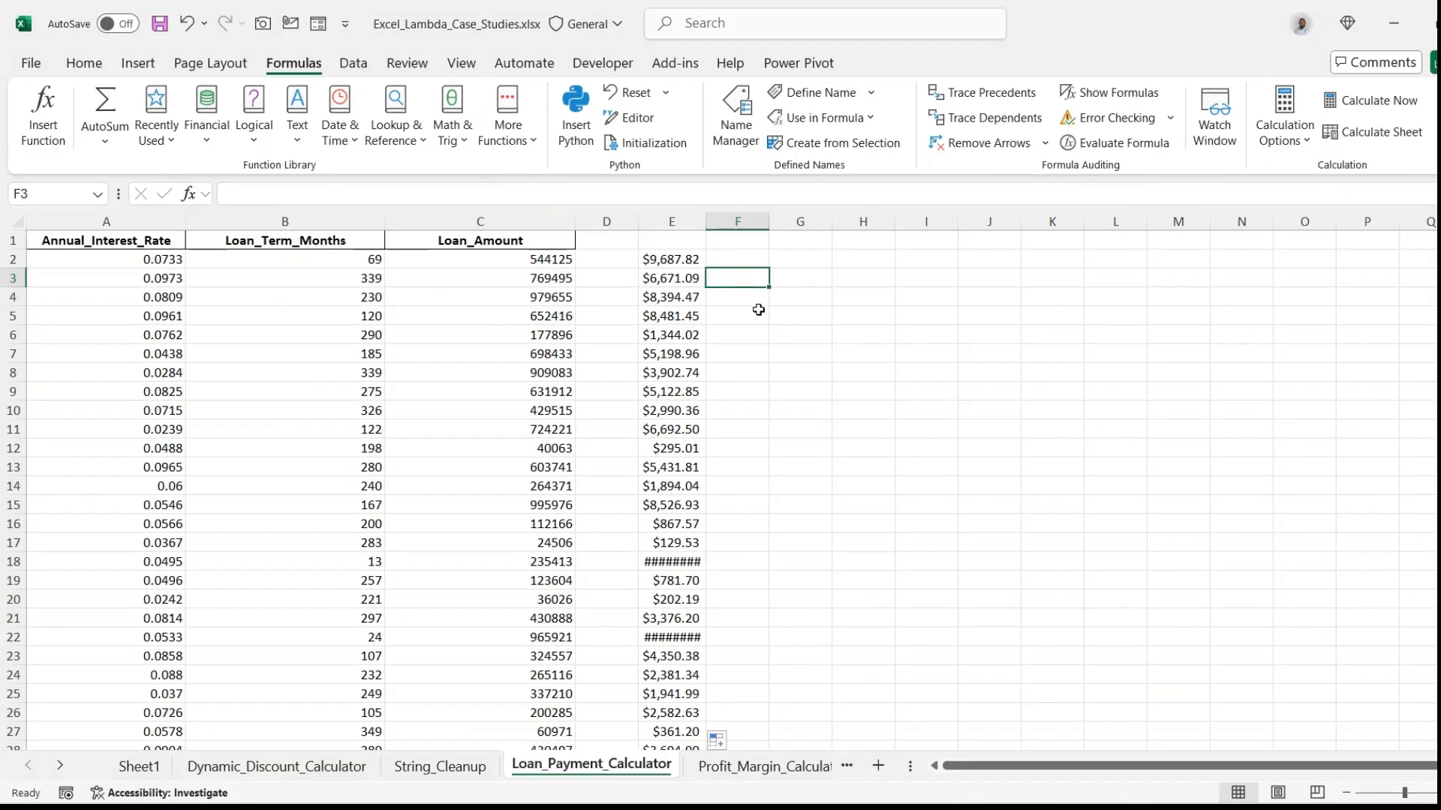